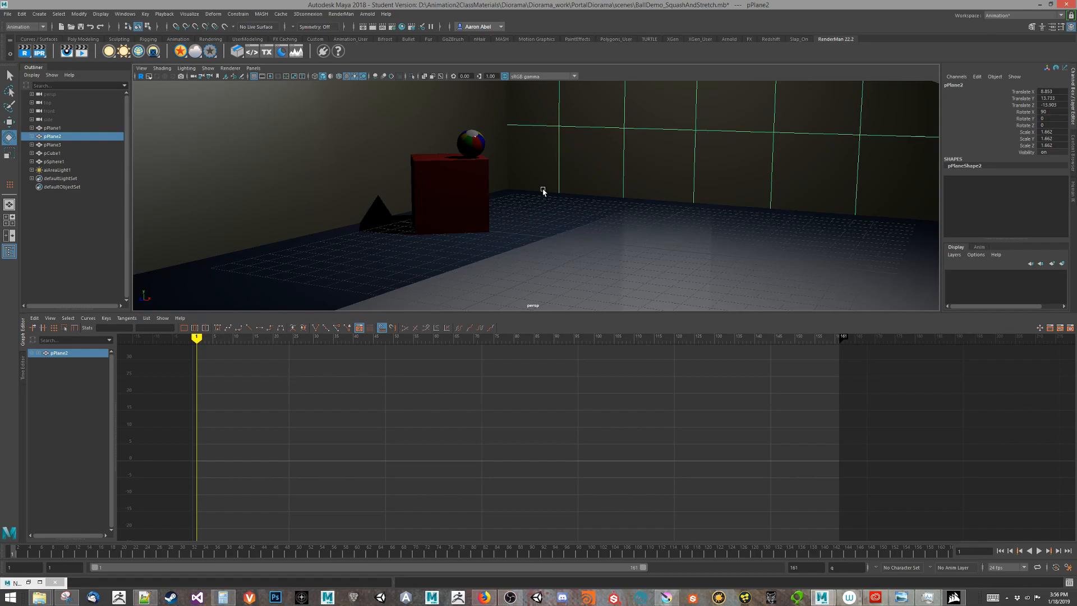
# Select the ball and scrub its bounce animation to the frame where it first hits the floor.
pyautogui.keyDown('alt'); pyautogui.moveTo(532, 191); pyautogui.dragTo(497, 187); pyautogui.keyUp('alt')
pyautogui.click(455, 139)
pyautogui.keyDown('alt'); pyautogui.moveTo(561, 186); pyautogui.dragTo(477, 209, button='middle'); pyautogui.keyUp('alt')
pyautogui.hotkey('alt', 'v')
pyautogui.moveTo(44, 553); pyautogui.dragTo(177, 561)
pyautogui.keyDown('alt'); pyautogui.moveTo(580, 257); pyautogui.dragTo(598, 245); pyautogui.keyUp('alt')
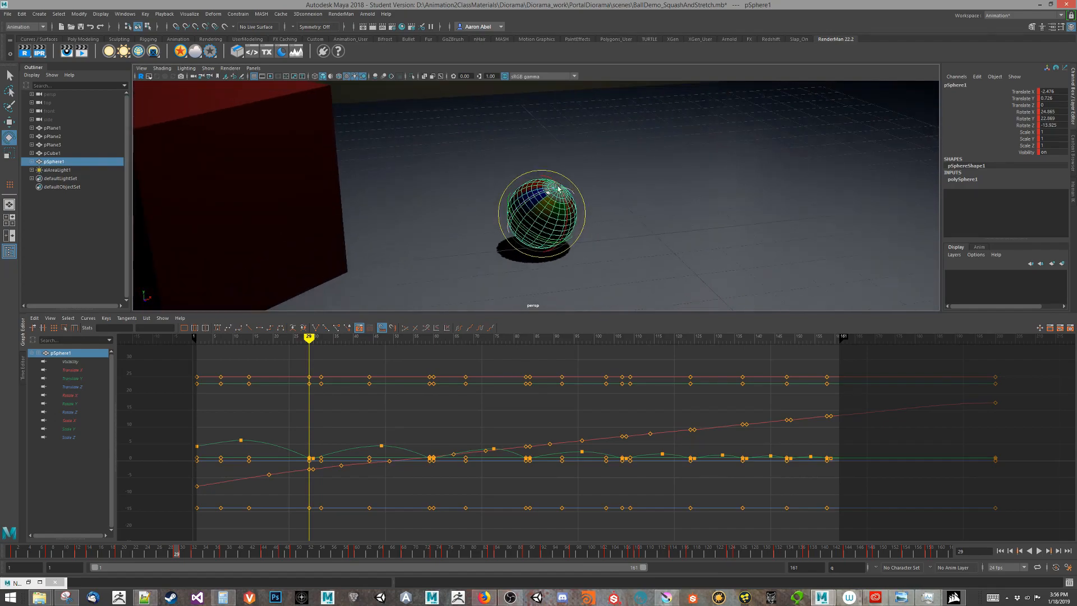
# Try rotating the ball freely at its first contact with the floor.
pyautogui.moveTo(572, 196)
pyautogui.mouseDown()
pyautogui.moveTo(559, 195)
pyautogui.moveTo(596, 179)
pyautogui.moveTo(587, 182)
pyautogui.mouseUp()
pyautogui.moveTo(645, 239)
pyautogui.keyDown('alt'); pyautogui.mouseDown()
pyautogui.moveTo(620, 232)
pyautogui.moveTo(629, 234)
pyautogui.mouseUp(); pyautogui.keyUp('alt')
pyautogui.moveTo(494, 175); pyautogui.dragTo(568, 180)
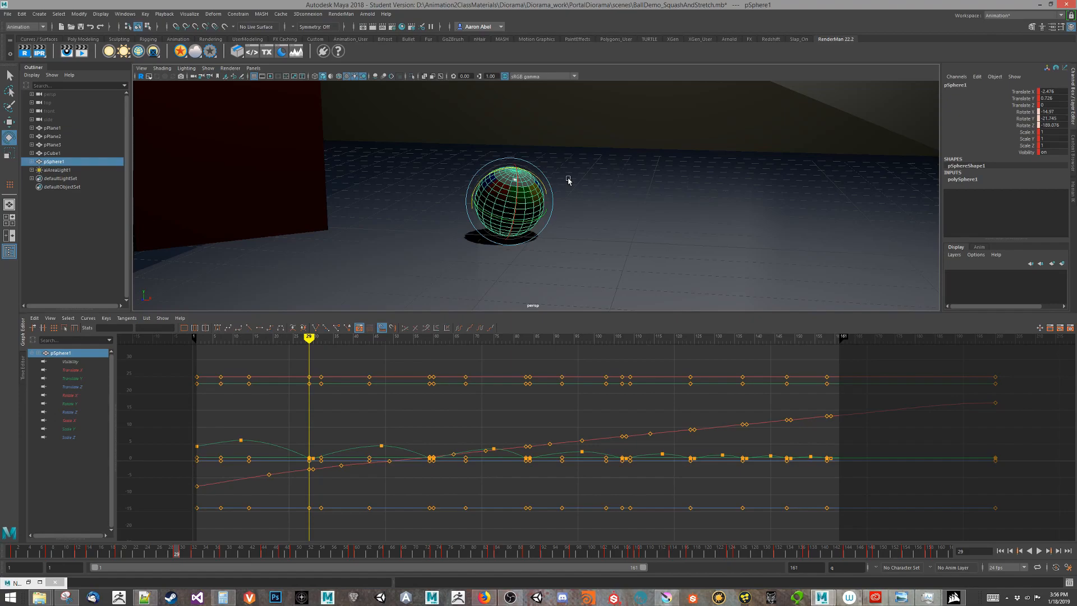
# Try flattening the ball with non-uniform scaling, to about 1.22 in X and 0.3 in Y.
pyautogui.press('r')
pyautogui.moveTo(503, 233); pyautogui.dragTo(518, 211)
pyautogui.keyDown('alt'); pyautogui.moveTo(533, 196); pyautogui.dragTo(490, 262); pyautogui.keyUp('alt')
pyautogui.moveTo(458, 218); pyautogui.dragTo(449, 217)
pyautogui.keyDown('alt'); pyautogui.moveTo(496, 252); pyautogui.dragTo(600, 213); pyautogui.keyUp('alt')
pyautogui.keyDown('alt'); pyautogui.moveTo(608, 245); pyautogui.dragTo(601, 230); pyautogui.keyUp('alt')
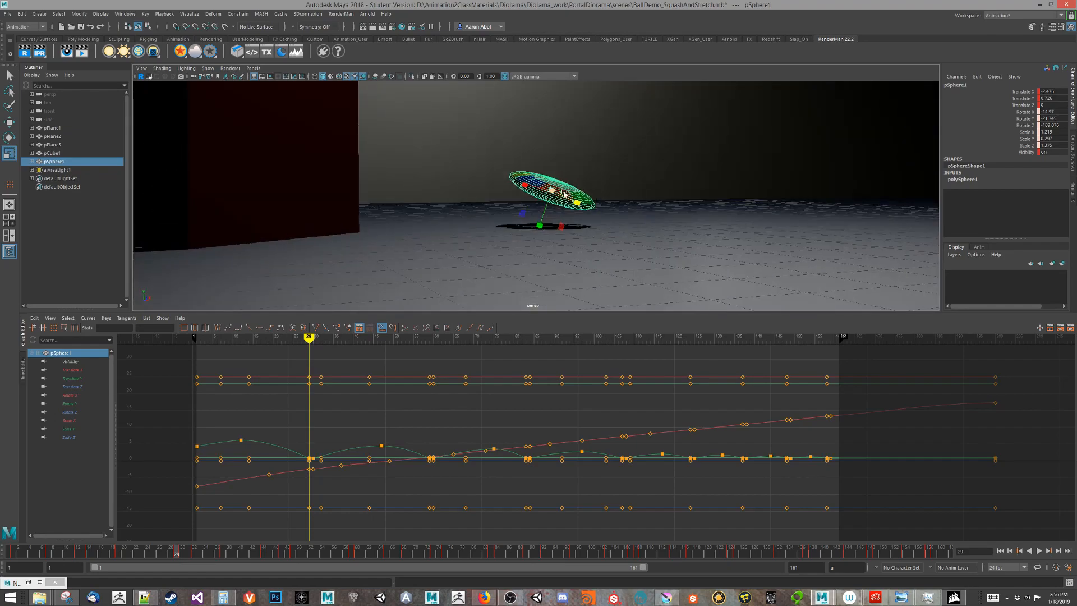
# Try rotating the flattened ball level and lowering it onto the floor, at about 0.22 in Translate Y.
pyautogui.press('w')
pyautogui.moveTo(550, 151); pyautogui.dragTo(540, 181)
pyautogui.press('e')
pyautogui.press('q')
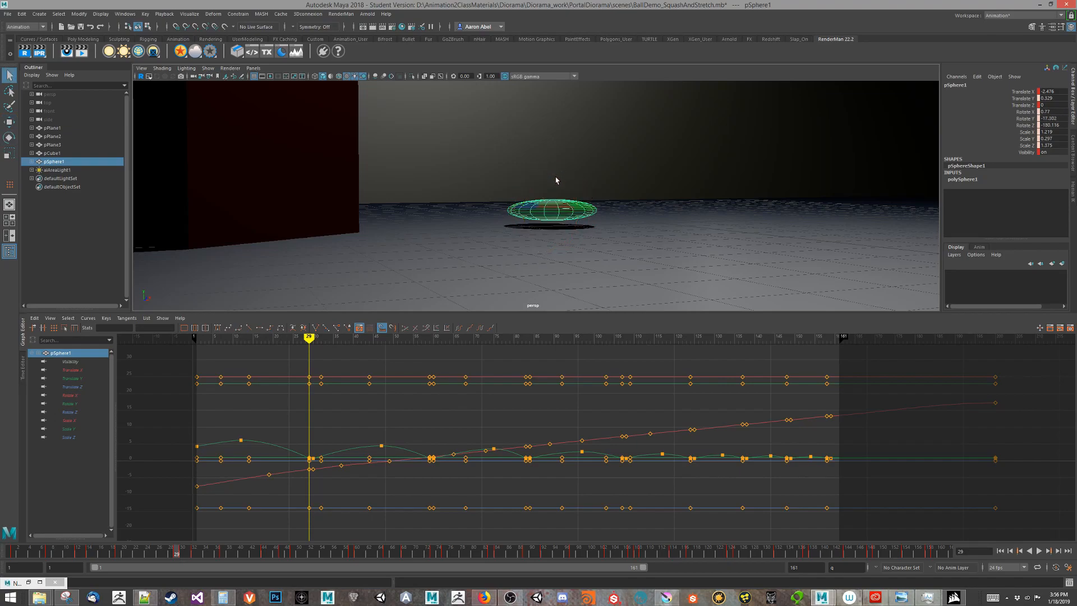
pyautogui.press('w')
pyautogui.moveTo(551, 175); pyautogui.dragTo(600, 202)
pyautogui.keyDown('alt'); pyautogui.moveTo(651, 243); pyautogui.dragTo(524, 250); pyautogui.keyUp('alt')
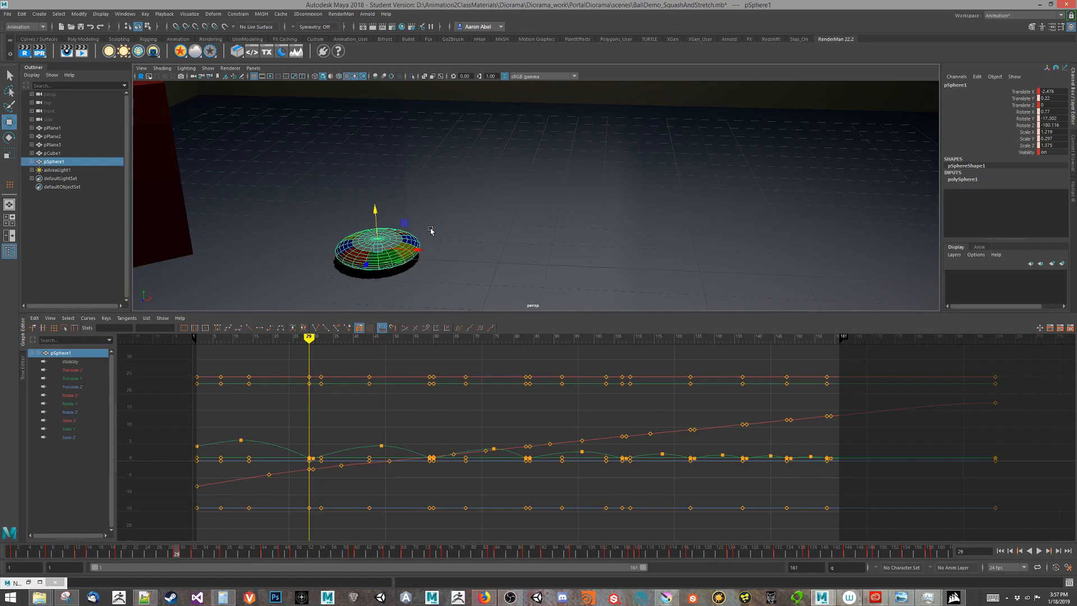
# Examine the ball's motion from the box to the first bounce, then return to frame 1.
pyautogui.moveTo(176, 556); pyautogui.dragTo(59, 552)
pyautogui.scroll(-3, 378, 220)
pyautogui.keyDown('alt'); pyautogui.moveTo(377, 220); pyautogui.dragTo(437, 242); pyautogui.keyUp('alt')
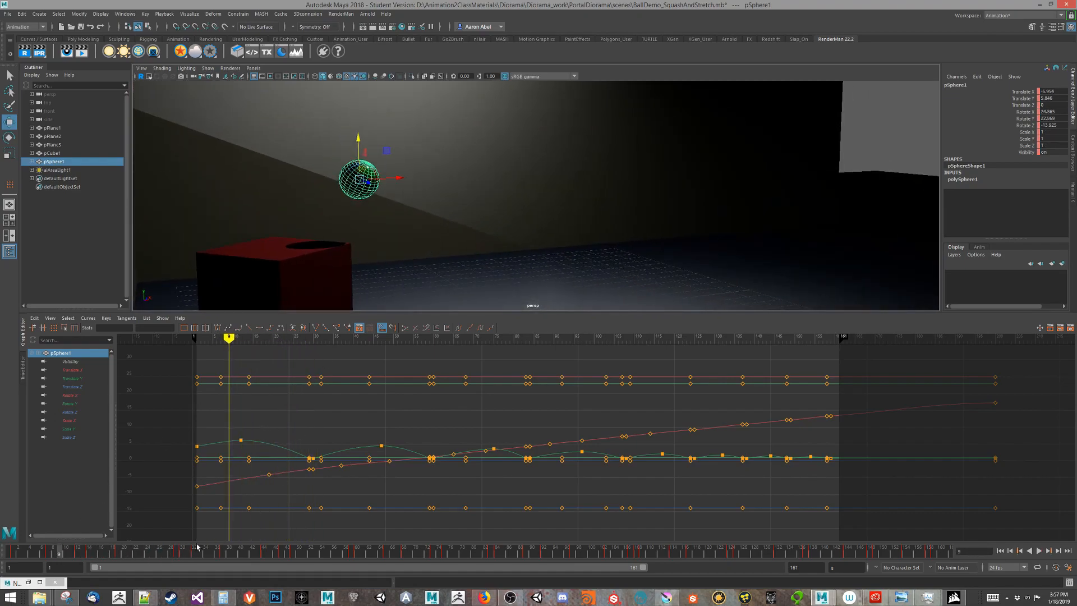
pyautogui.moveTo(59, 550); pyautogui.dragTo(106, 547)
pyautogui.keyDown('alt'); pyautogui.moveTo(507, 250); pyautogui.dragTo(469, 233); pyautogui.keyUp('alt')
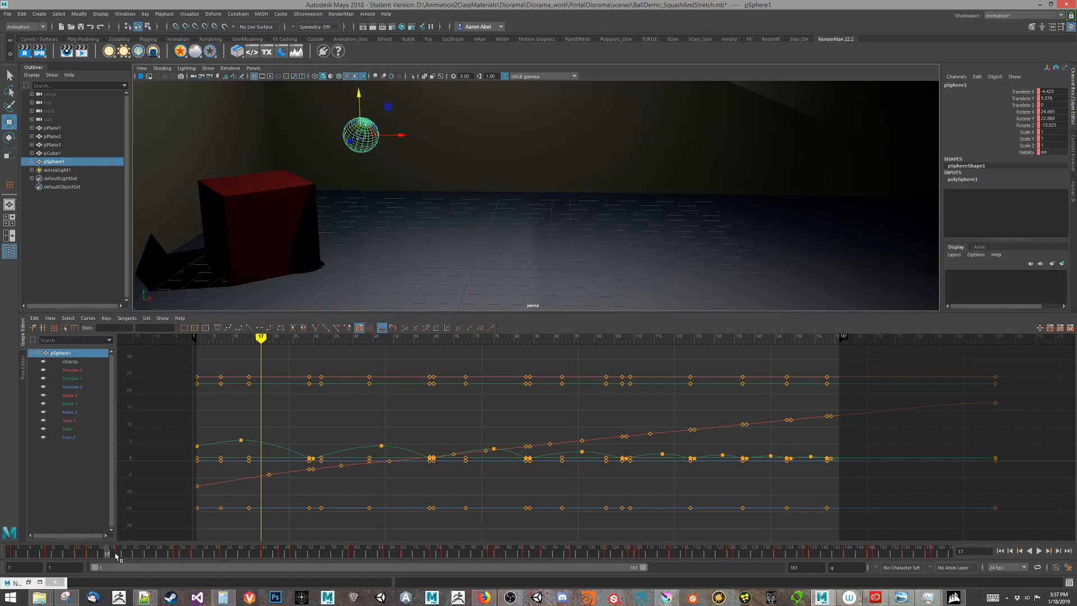
pyautogui.moveTo(118, 556); pyautogui.dragTo(152, 597)
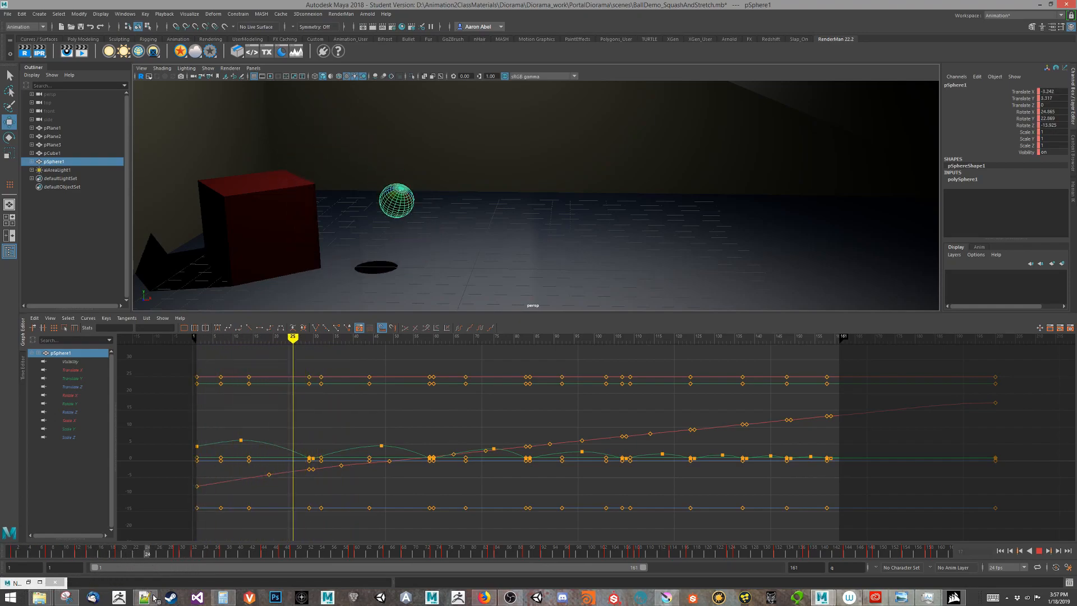
pyautogui.moveTo(591, 604); pyautogui.dragTo(4, 556)
pyautogui.keyDown('alt'); pyautogui.moveTo(323, 195); pyautogui.dragTo(430, 214, button='middle'); pyautogui.keyUp('alt')
pyautogui.keyDown('alt'); pyautogui.moveTo(429, 214); pyautogui.dragTo(539, 219, button='right'); pyautogui.keyUp('alt')
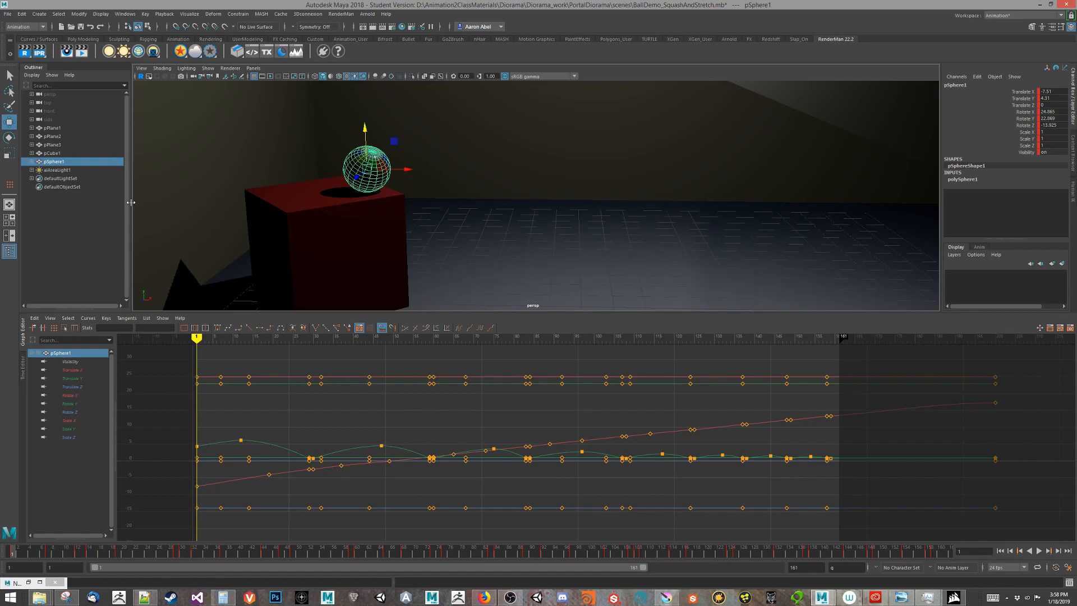
# Rename the sphere as Ball and the cube as Box.
pyautogui.doubleClick(53, 162)
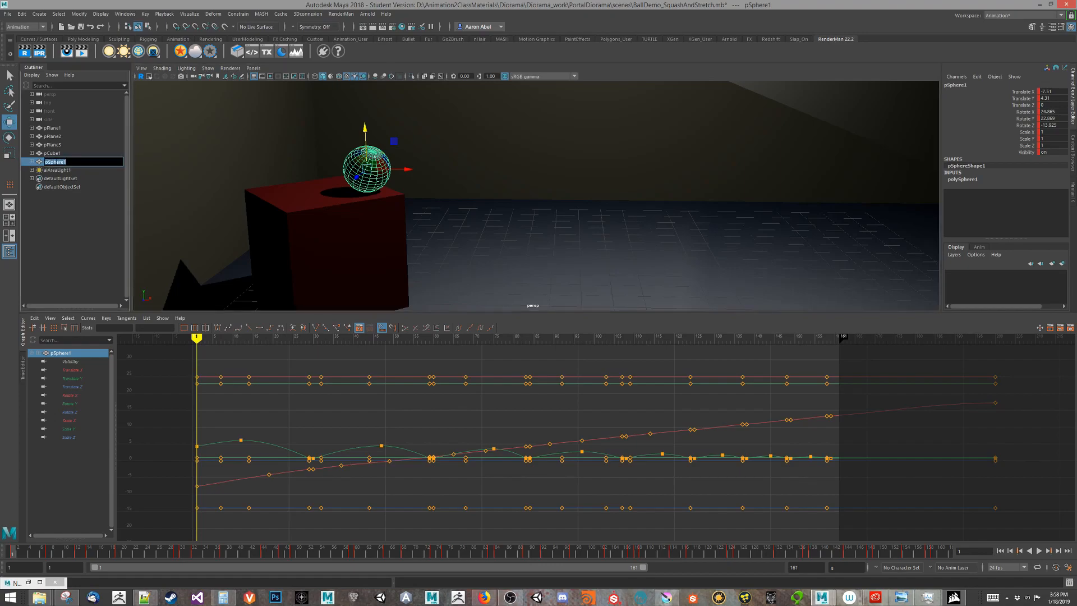
pyautogui.write('Ball')
pyautogui.press('Return')
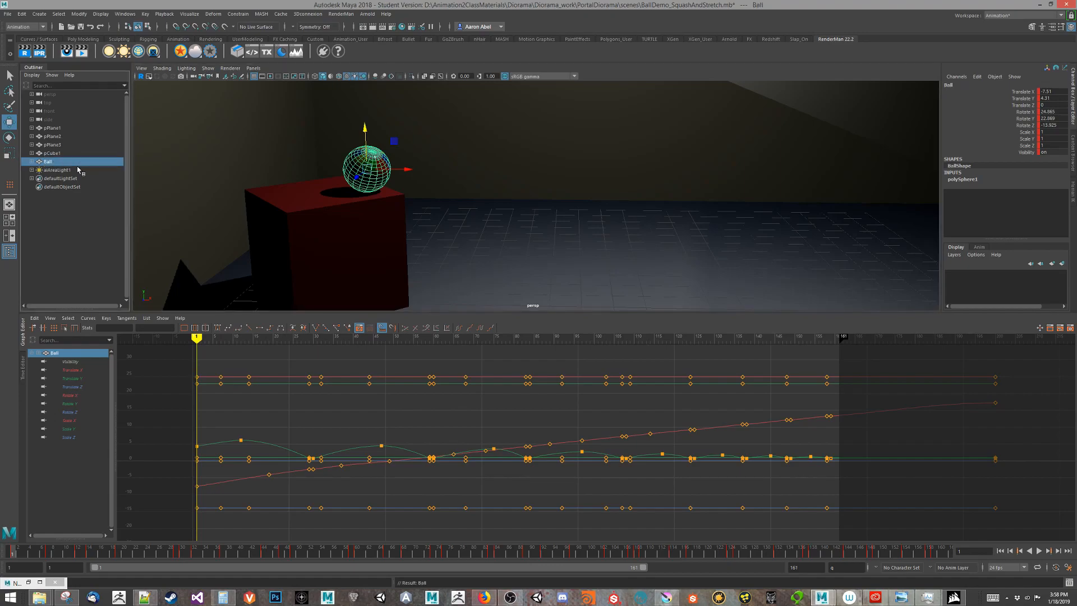
pyautogui.doubleClick(51, 153)
pyautogui.write('Box')
pyautogui.press('Return')
# Rename the ground plane, pPlane1, as Floor.
pyautogui.click(59, 145)
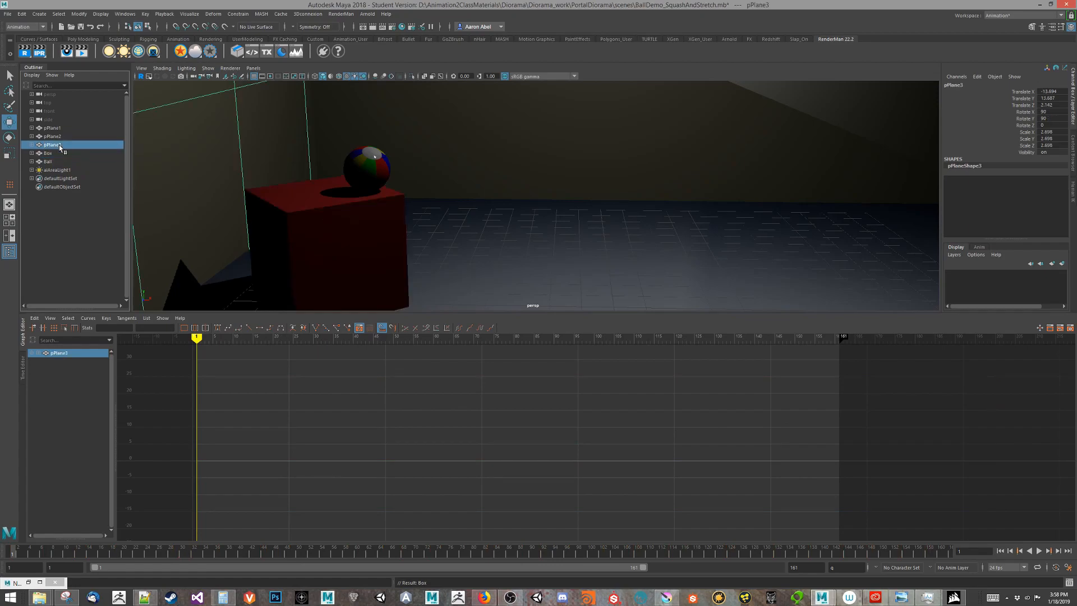
pyautogui.doubleClick(53, 128)
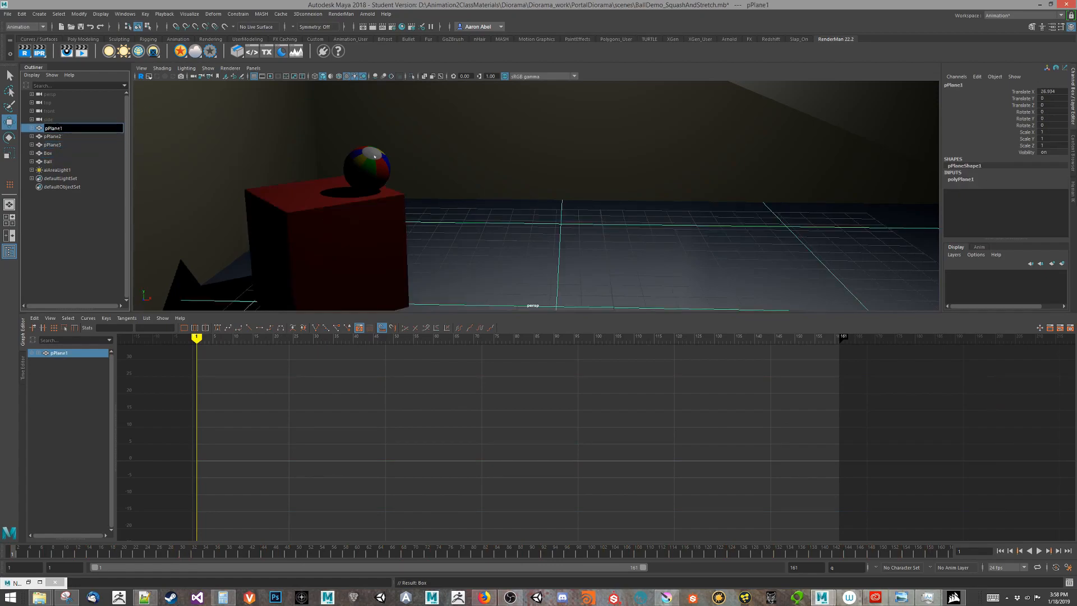
pyautogui.write('Floor')
pyautogui.press('Return')
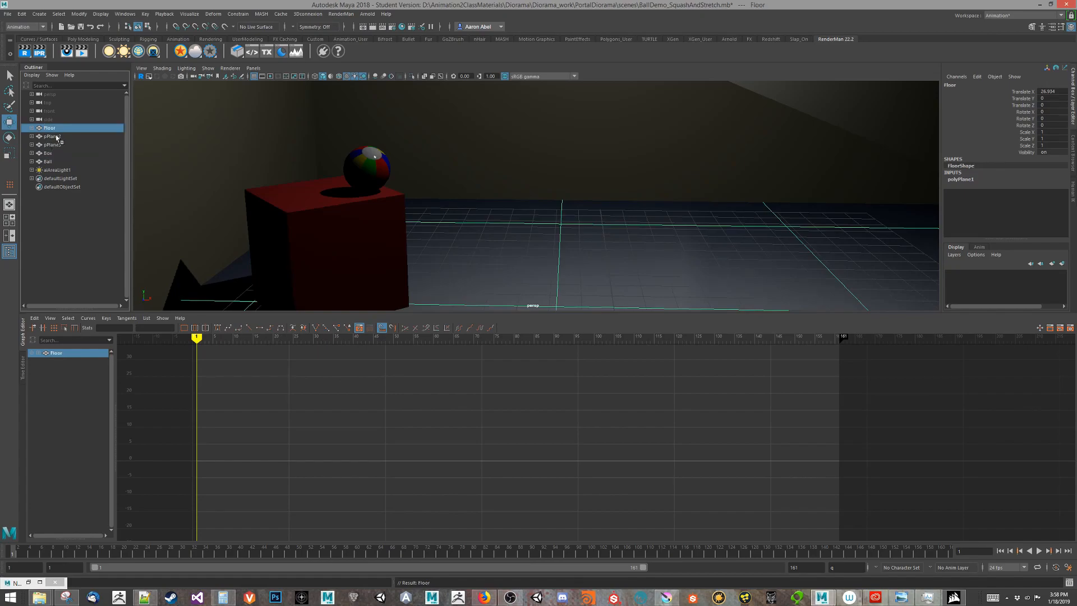
# Rename the back wall plane, pPlane2, as ZWall.
pyautogui.click(55, 137)
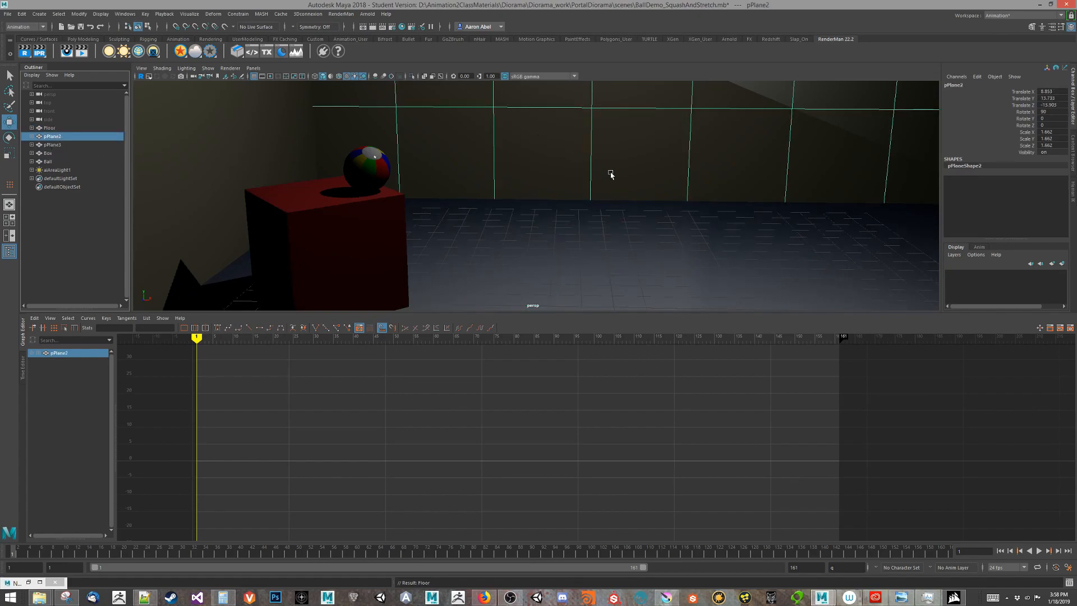
pyautogui.keyDown('alt'); pyautogui.moveTo(553, 180); pyautogui.dragTo(546, 179); pyautogui.keyUp('alt')
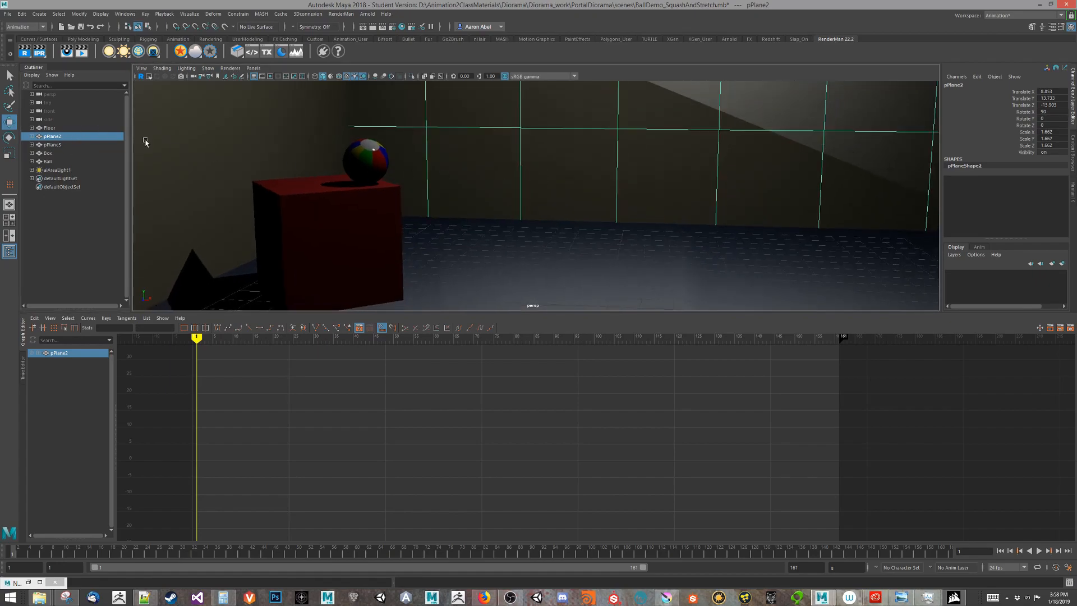
pyautogui.doubleClick(59, 137)
pyautogui.write('ZWall')
pyautogui.press('Return')
# Rename the side wall plane, pPlane3, as XWall.
pyautogui.click(52, 145)
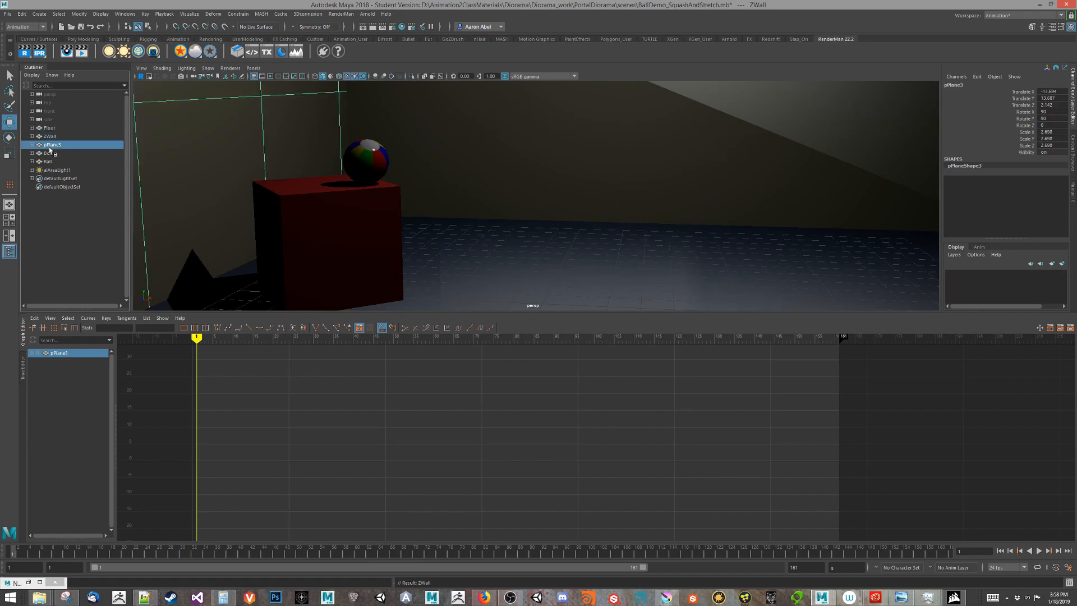
pyautogui.doubleClick(53, 146)
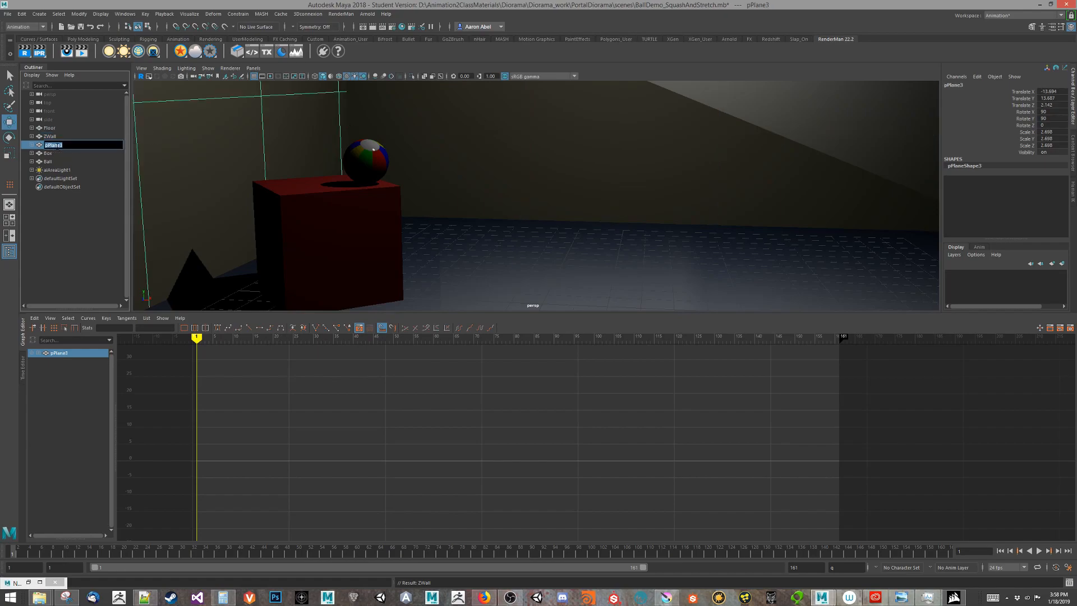
pyautogui.write('XWall')
pyautogui.press('Return')
# Select the ball and examine its Translate X and Translate Y animation curves.
pyautogui.keyDown('alt'); pyautogui.moveTo(293, 179); pyautogui.dragTo(430, 246); pyautogui.keyUp('alt')
pyautogui.moveTo(394, 148)
pyautogui.keyDown('alt'); pyautogui.mouseDown()
pyautogui.moveTo(398, 170)
pyautogui.moveTo(407, 152)
pyautogui.mouseUp(); pyautogui.keyUp('alt')
pyautogui.click(406, 140)
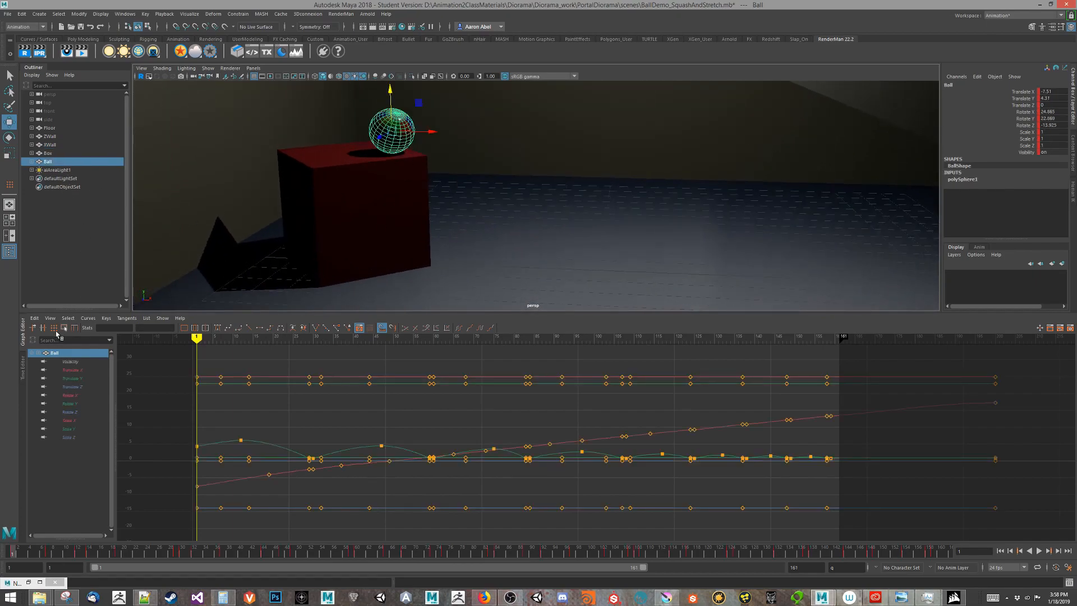
pyautogui.click(68, 370)
pyautogui.click(72, 378)
pyautogui.click(76, 370)
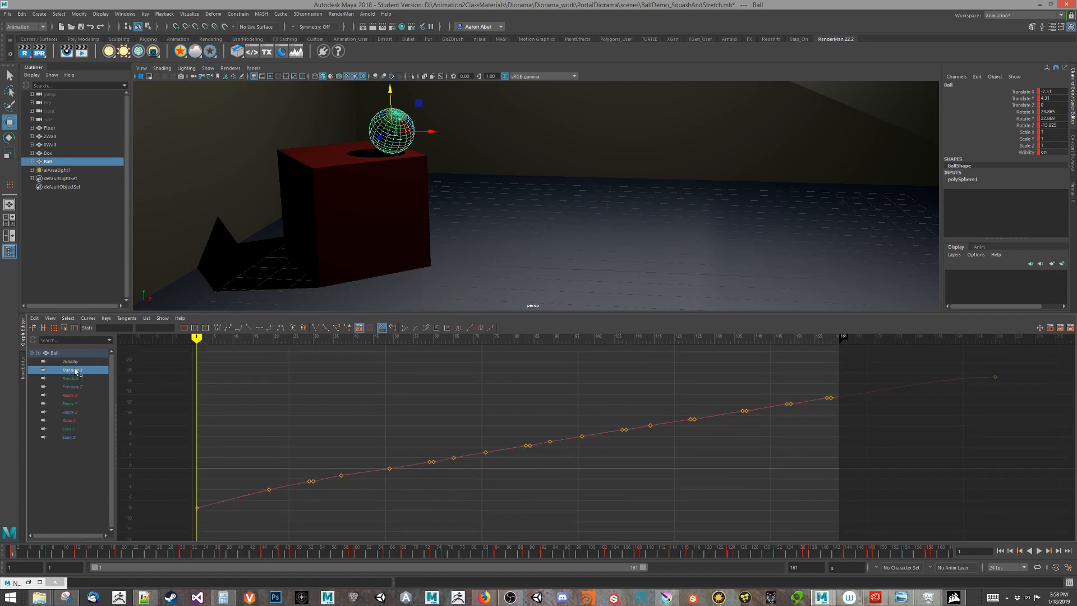
# Create an empty group with nothing selected and name it Ball_Transform_SquashNStretch.
pyautogui.click(88, 278)
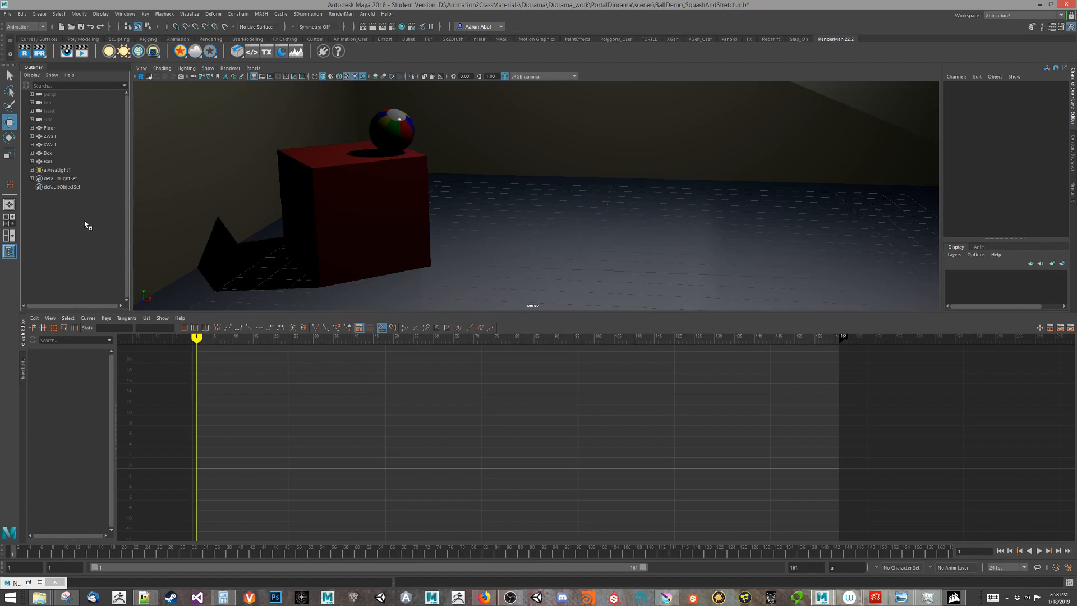
pyautogui.hotkey('ctrl', 'g')
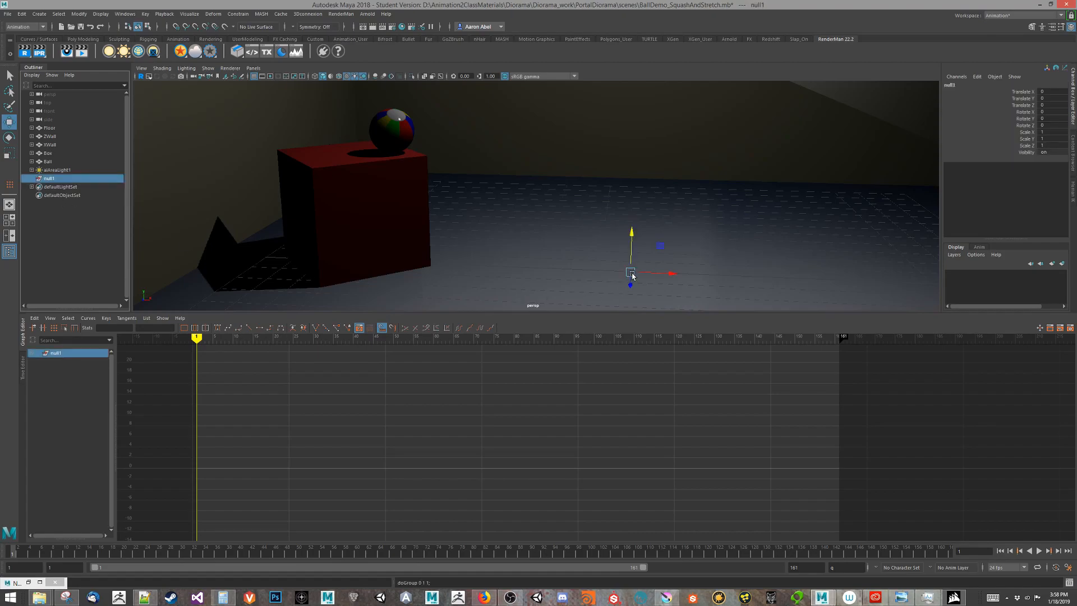
pyautogui.doubleClick(49, 178)
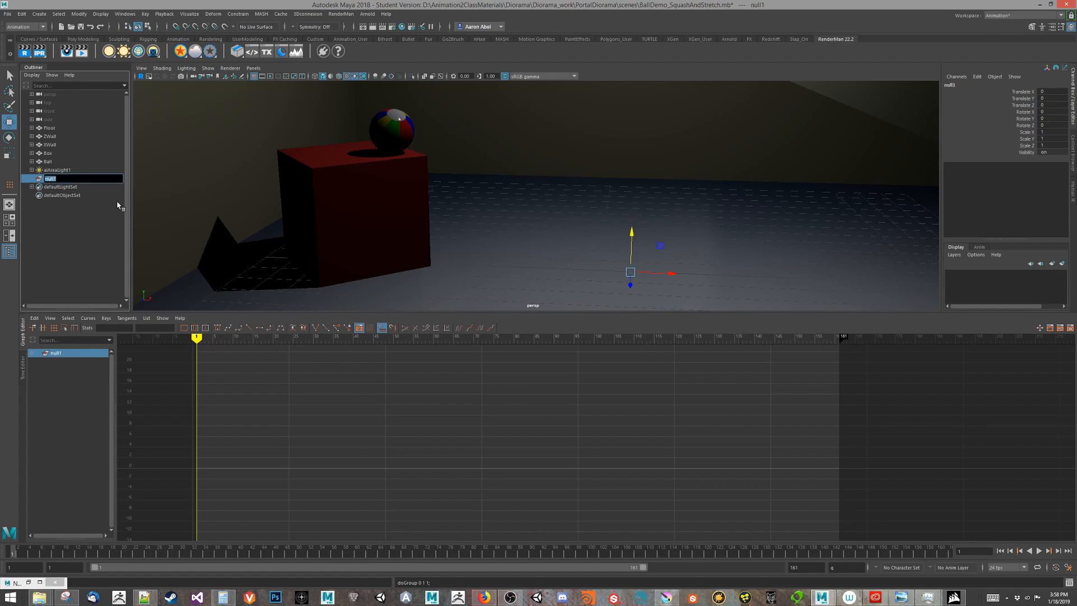
pyautogui.write('Ball_Transform_Squah')
pyautogui.press('Return')
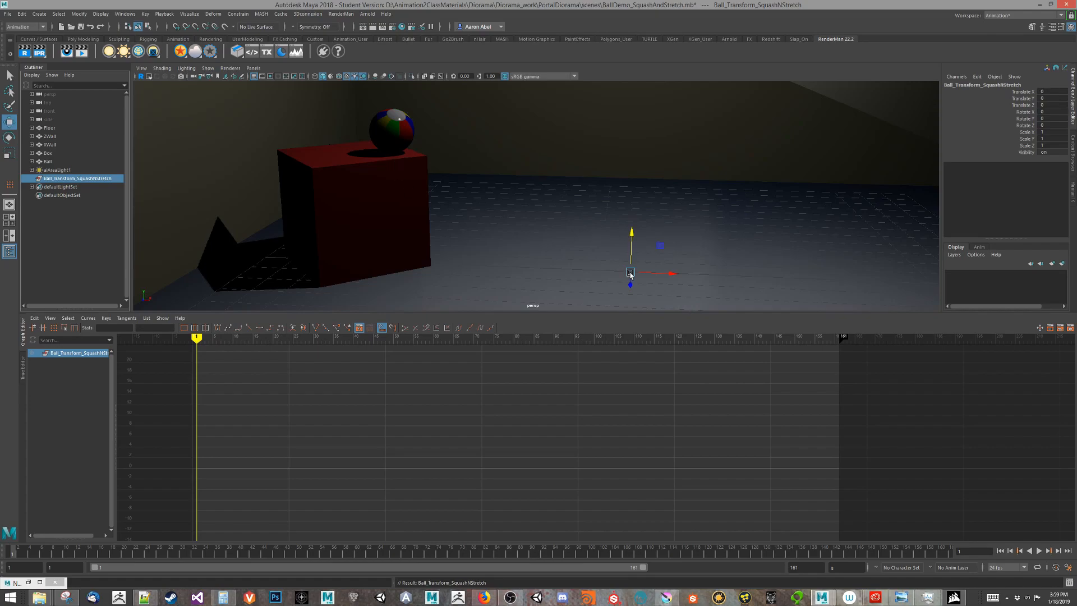
# Match the empty group to the ball's position by setting Translate X to -7.51 and Translate Y to 4.31.
pyautogui.click(392, 140)
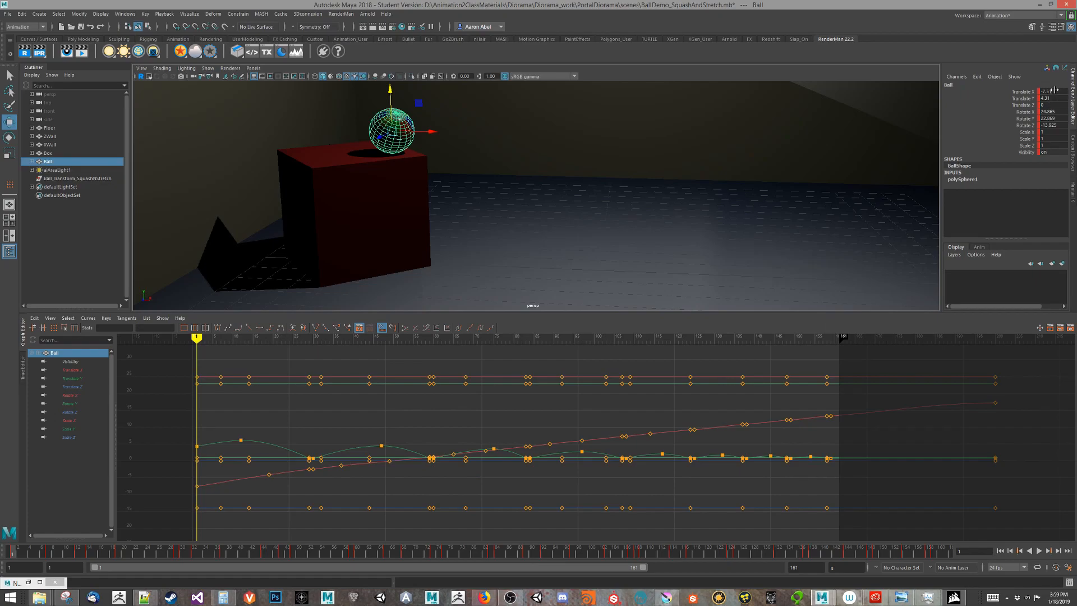
pyautogui.click(87, 179)
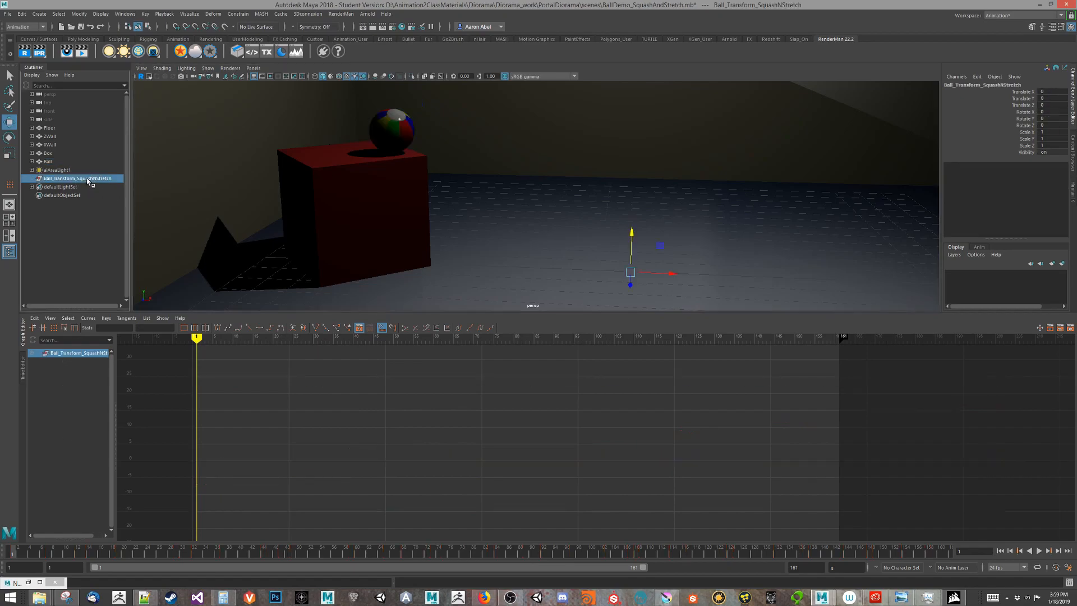
pyautogui.click(1052, 90)
pyautogui.write('-7.51')
pyautogui.press('Tab')
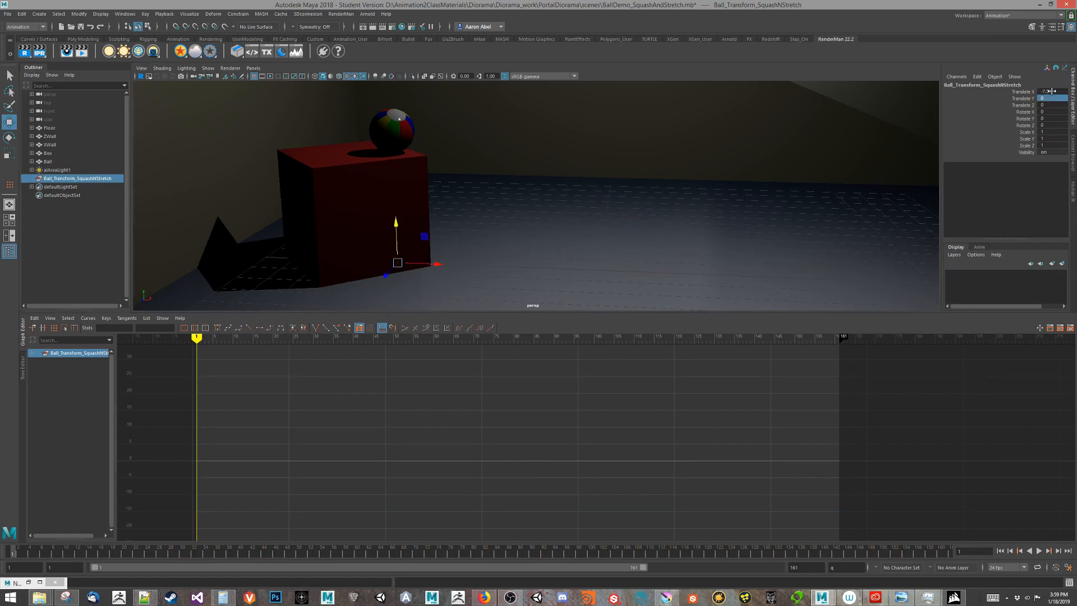
pyautogui.click(1048, 98)
pyautogui.press('Return')
# Key all channels of the Ball_Transform_SquashNStretch group at frame 1.
pyautogui.keyDown('alt'); pyautogui.moveTo(599, 180); pyautogui.dragTo(558, 223); pyautogui.keyUp('alt')
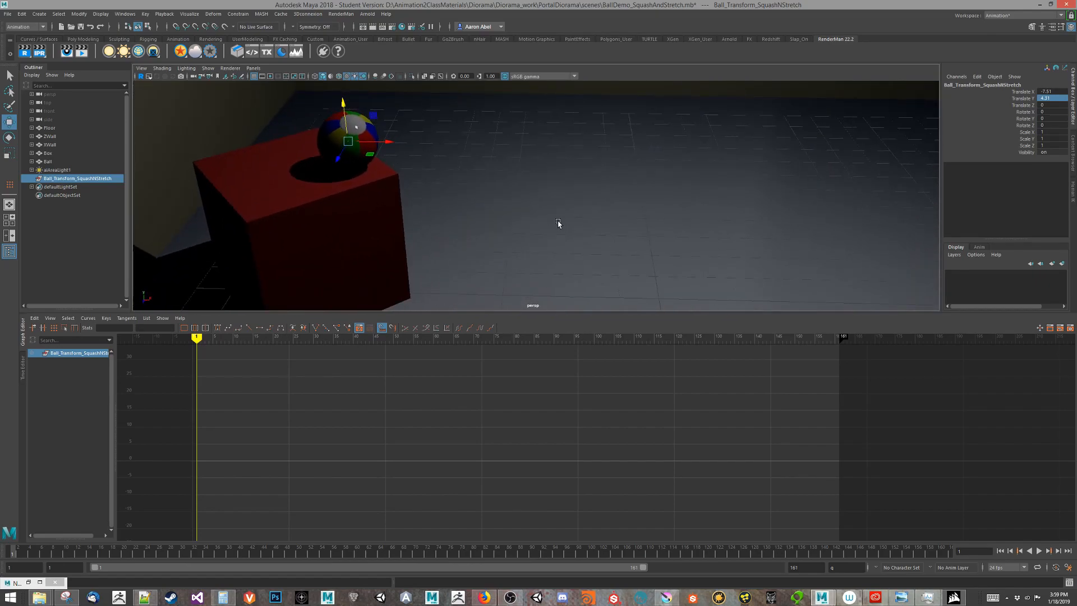
pyautogui.press('s')
pyautogui.moveTo(550, 234)
pyautogui.keyDown('alt'); pyautogui.mouseDown()
pyautogui.moveTo(646, 269)
pyautogui.moveTo(615, 237)
pyautogui.moveTo(563, 240)
pyautogui.mouseUp(); pyautogui.keyUp('alt')
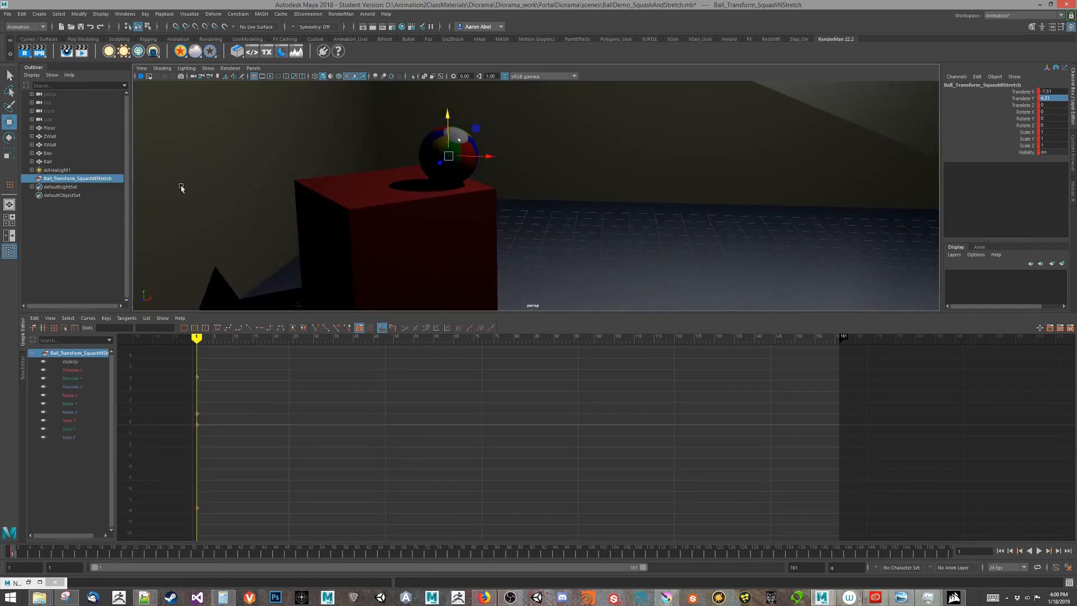
# Isolate the ball's Translate X curve in the Graph Editor.
pyautogui.click(50, 162)
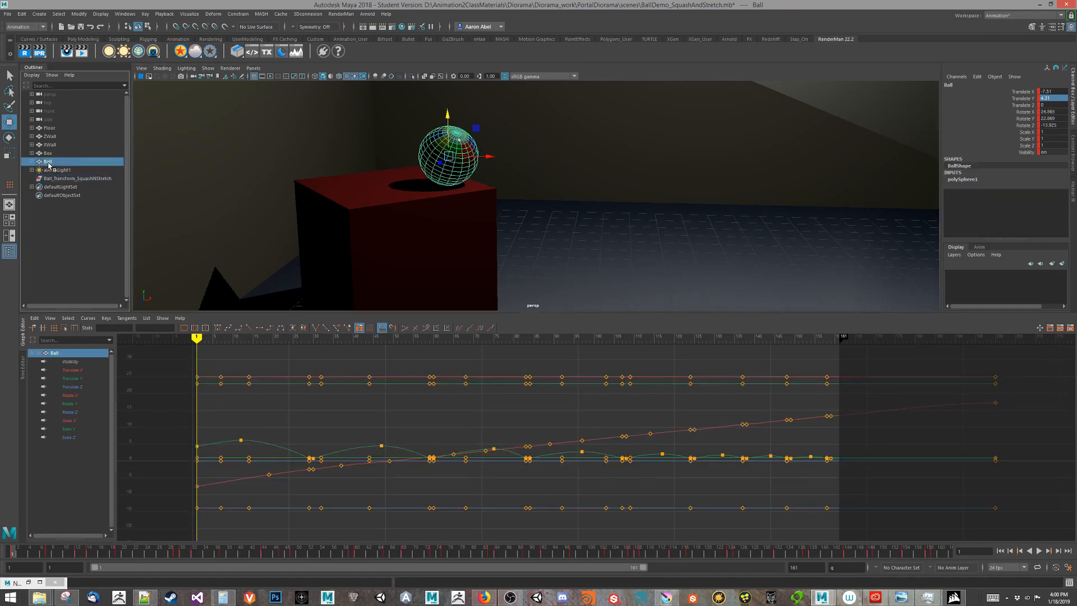
pyautogui.click(71, 178)
pyautogui.click(48, 162)
pyautogui.click(72, 371)
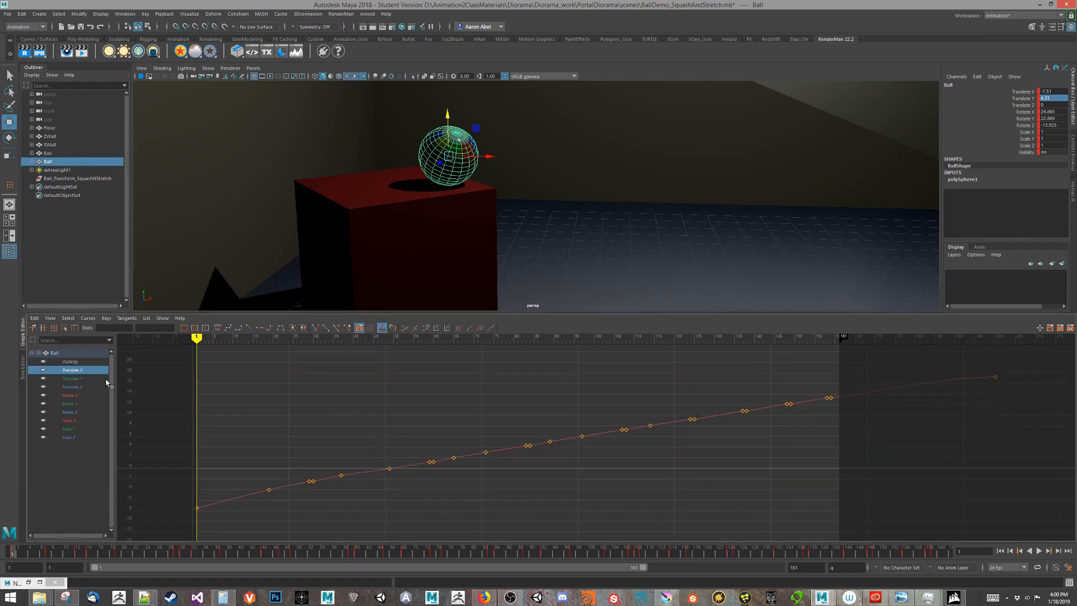
pyautogui.scroll(-2, 508, 453)
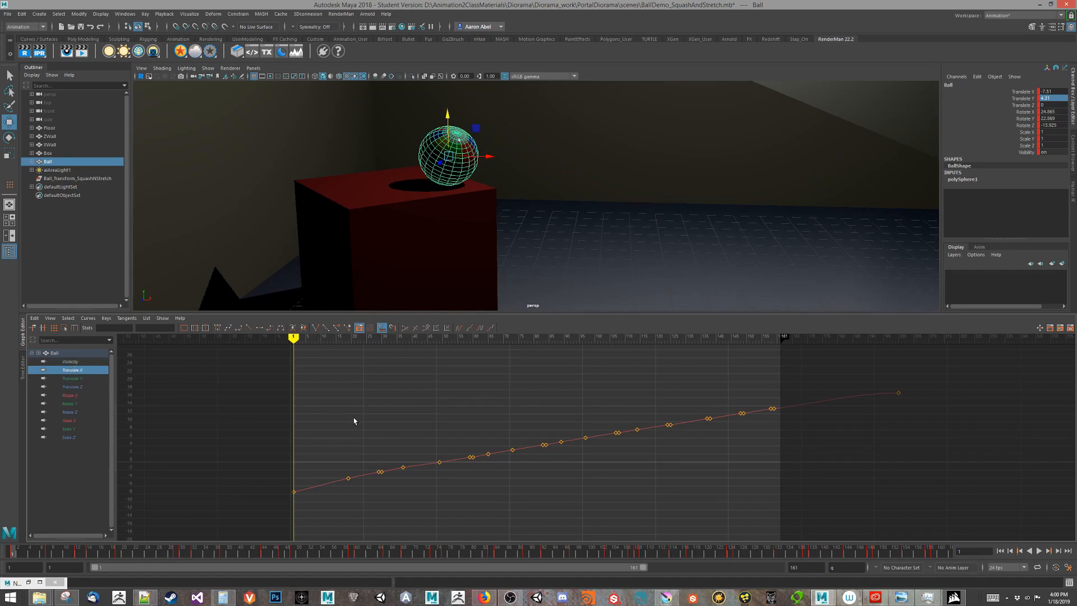
# Extend the playback range to frame 200, copy all the ball's Translate X keys, and select the Ball_Transform_SquashNStretch group.
pyautogui.hotkey('ctrl', 'a')
pyautogui.click(908, 117)
pyautogui.moveTo(947, 365); pyautogui.dragTo(231, 522)
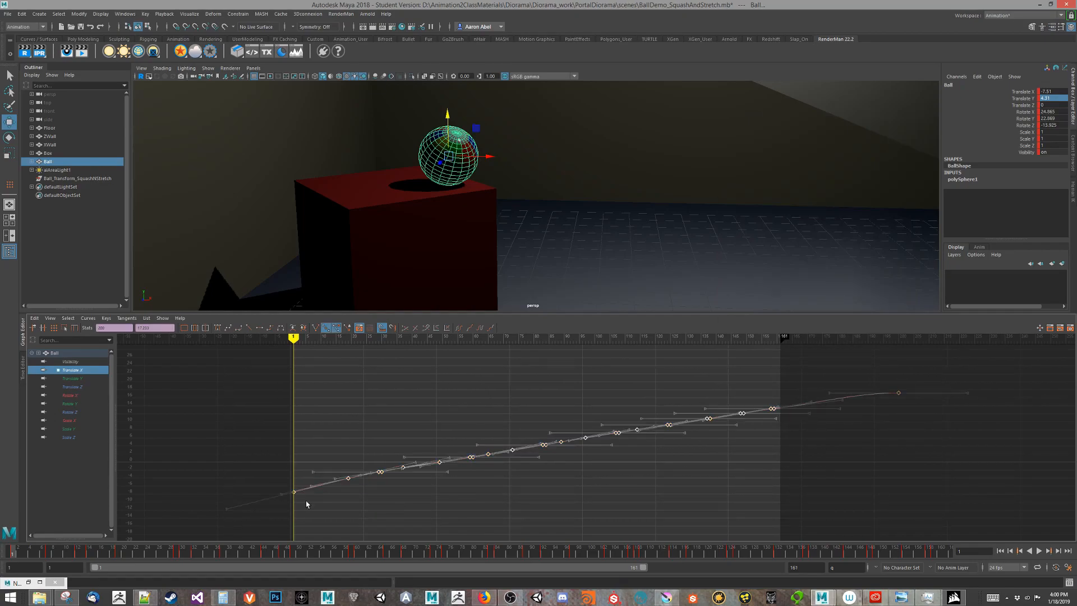
pyautogui.moveTo(636, 567); pyautogui.dragTo(808, 568)
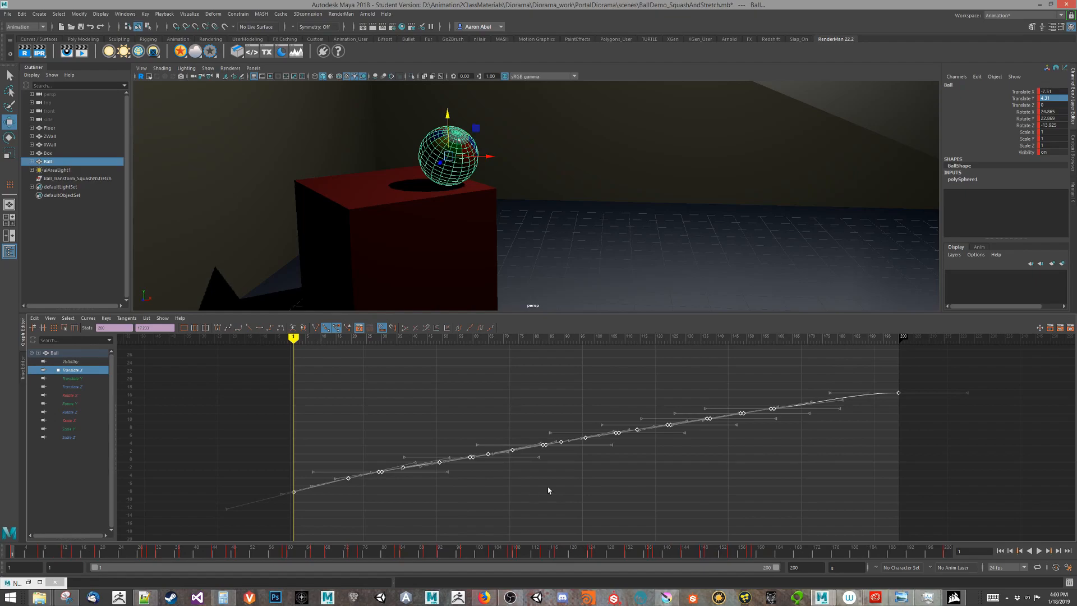
pyautogui.click(35, 318)
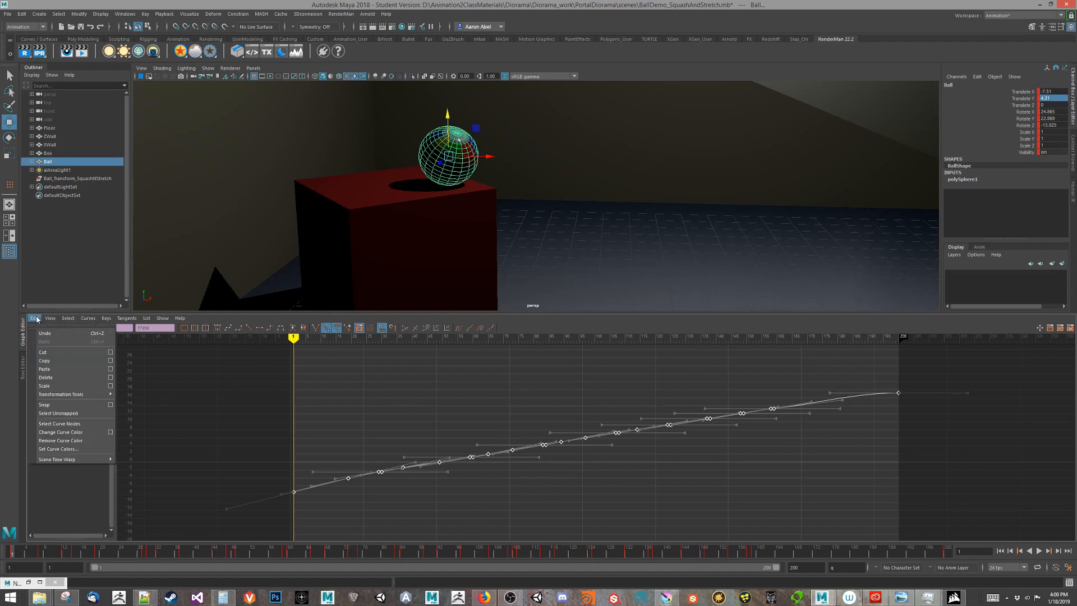
pyautogui.click(46, 360)
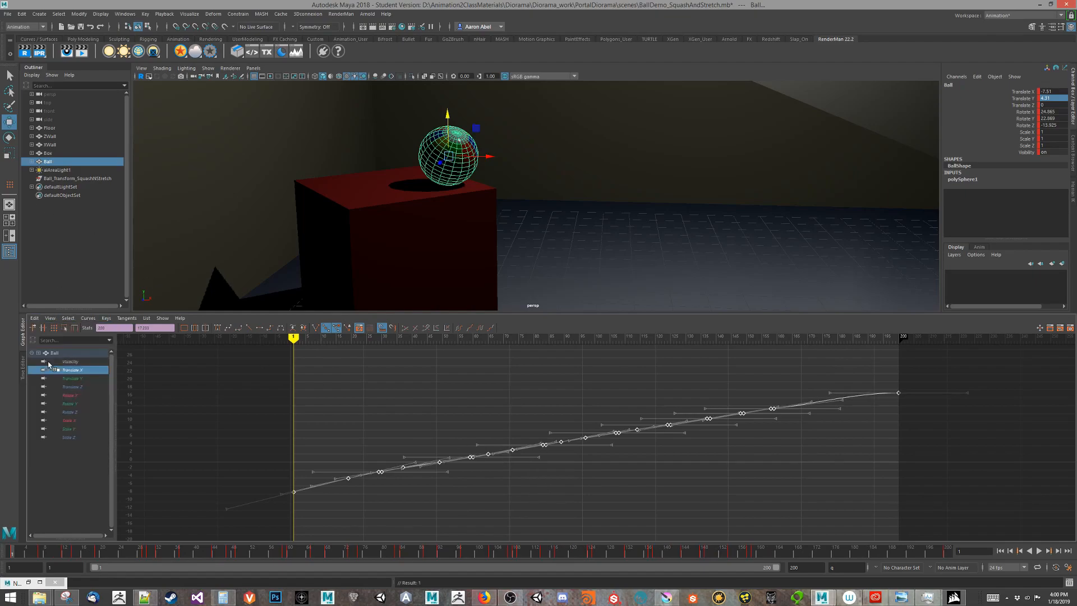
pyautogui.click(48, 179)
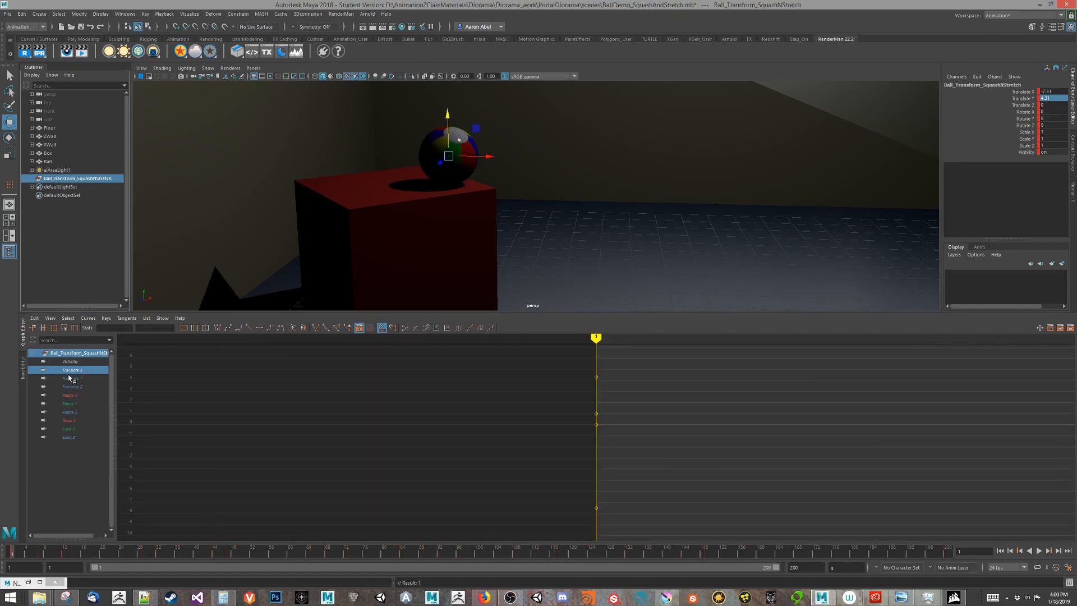
pyautogui.click(34, 318)
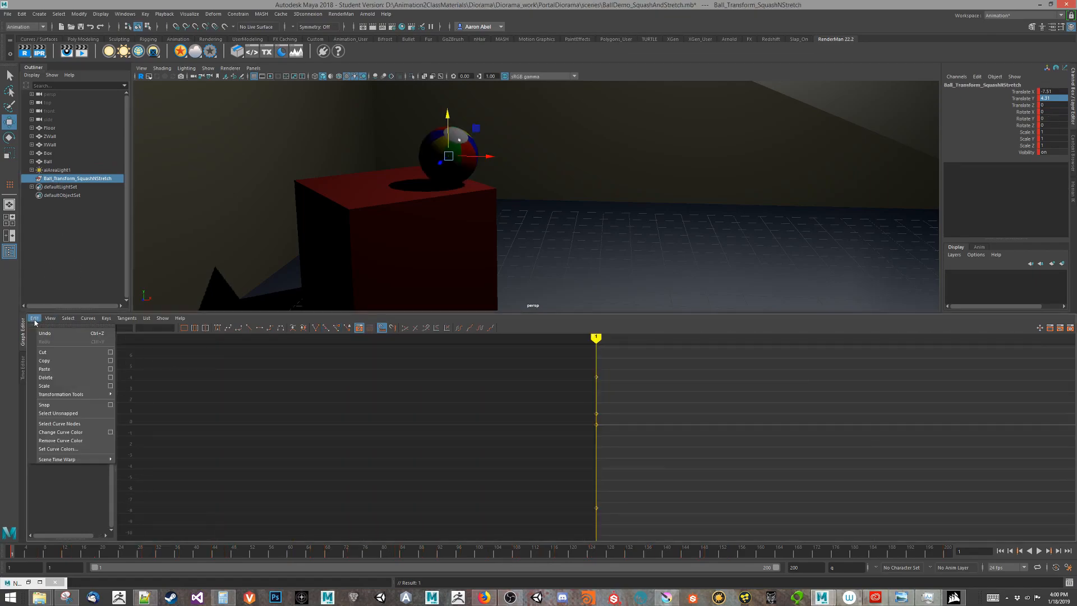
pyautogui.click(44, 369)
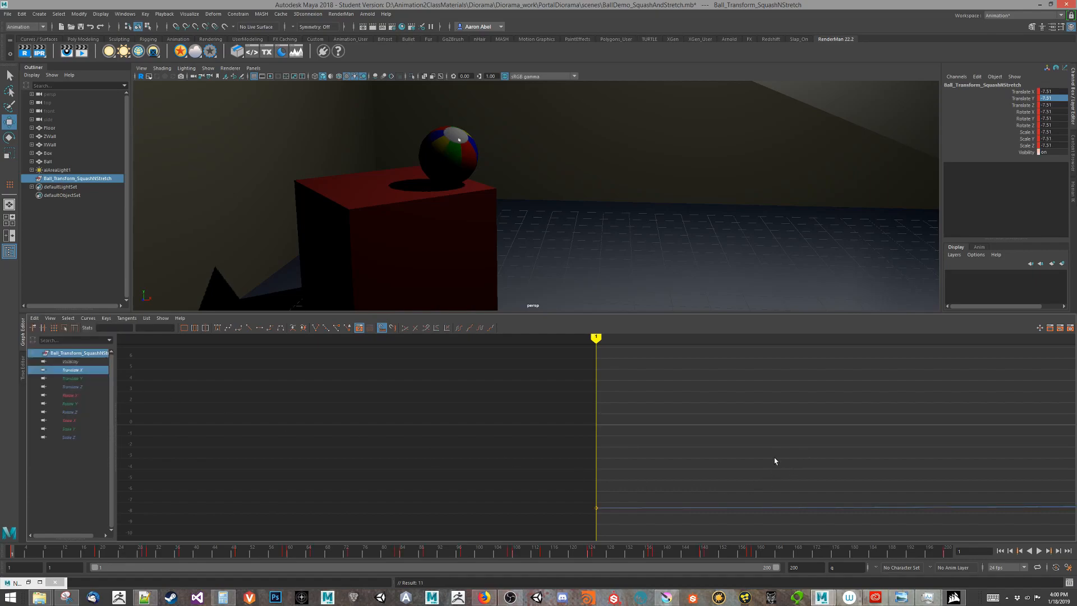
pyautogui.press('f')
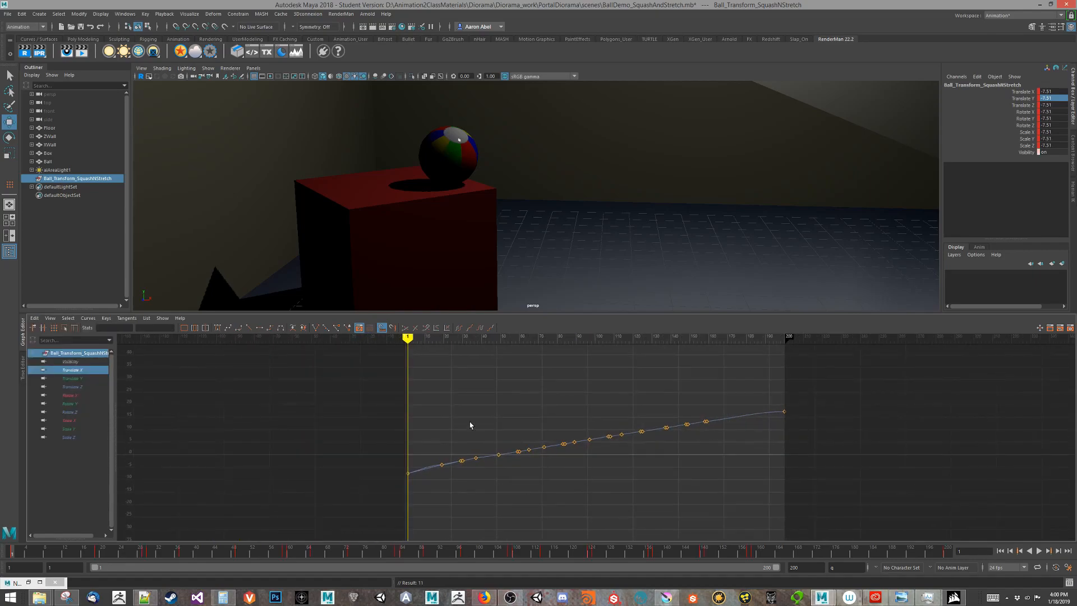
pyautogui.click(62, 371)
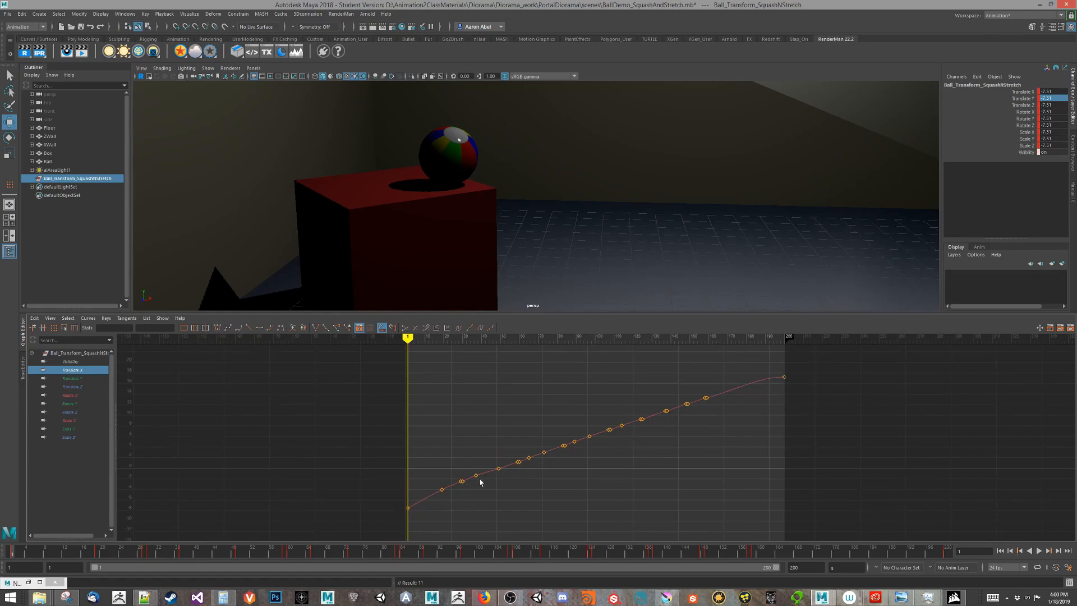
pyautogui.moveTo(13, 554); pyautogui.dragTo(153, 552)
pyautogui.keyDown('alt'); pyautogui.moveTo(654, 275); pyautogui.dragTo(537, 217, button='middle'); pyautogui.keyUp('alt')
pyautogui.keyDown('alt'); pyautogui.moveTo(620, 244); pyautogui.dragTo(479, 278); pyautogui.keyUp('alt')
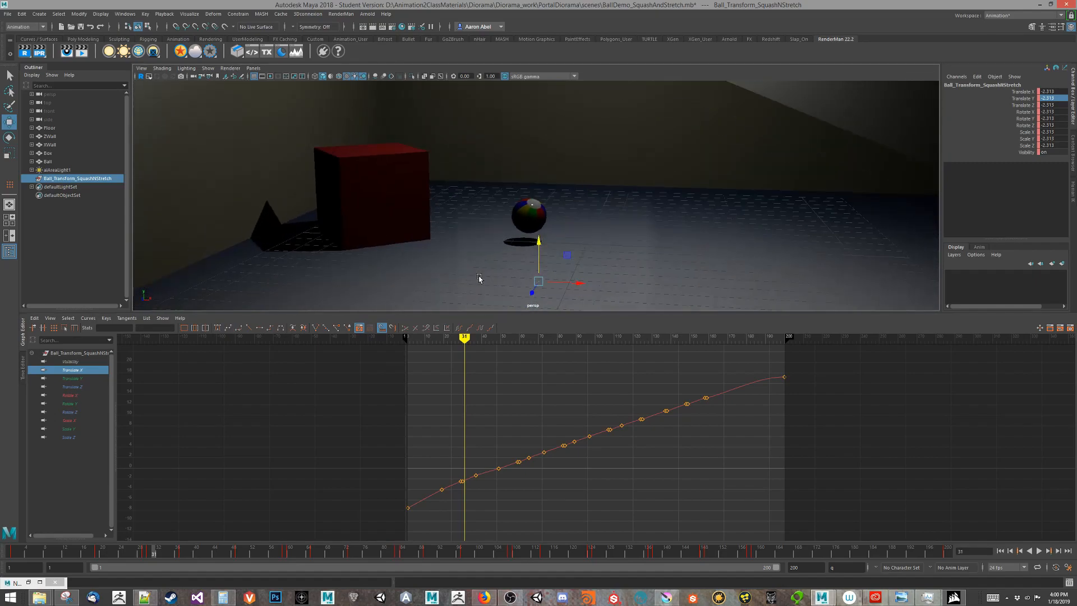
pyautogui.click(73, 378)
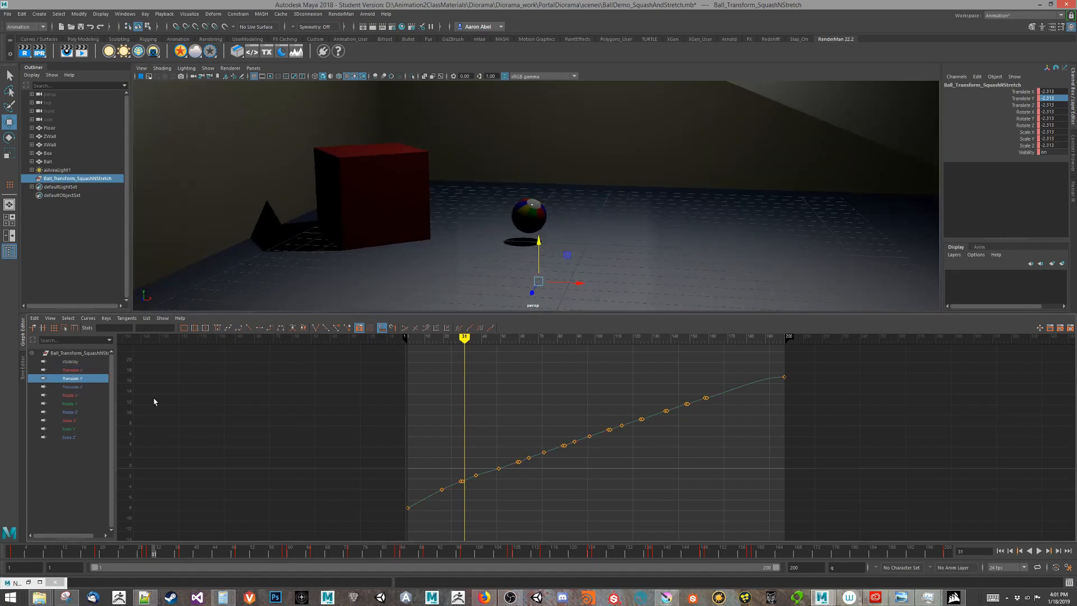
pyautogui.hotkey('ctrl', 'z')
pyautogui.hotkey('ctrl', 'z')
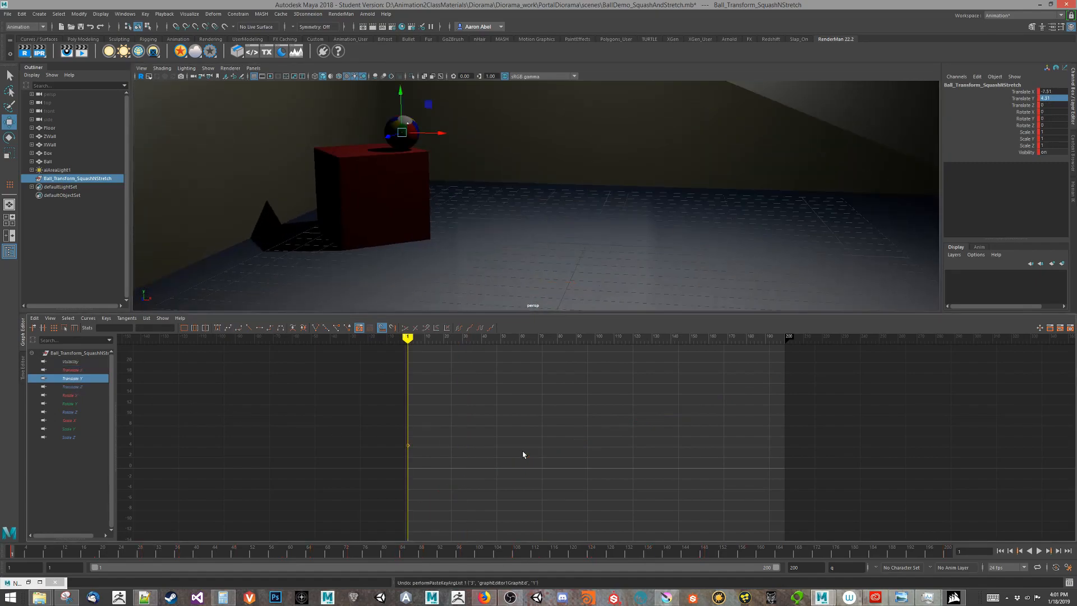
# Paste the copied keys onto only the Translate X channel of the Ball_Transform_SquashNStretch group.
pyautogui.click(71, 370)
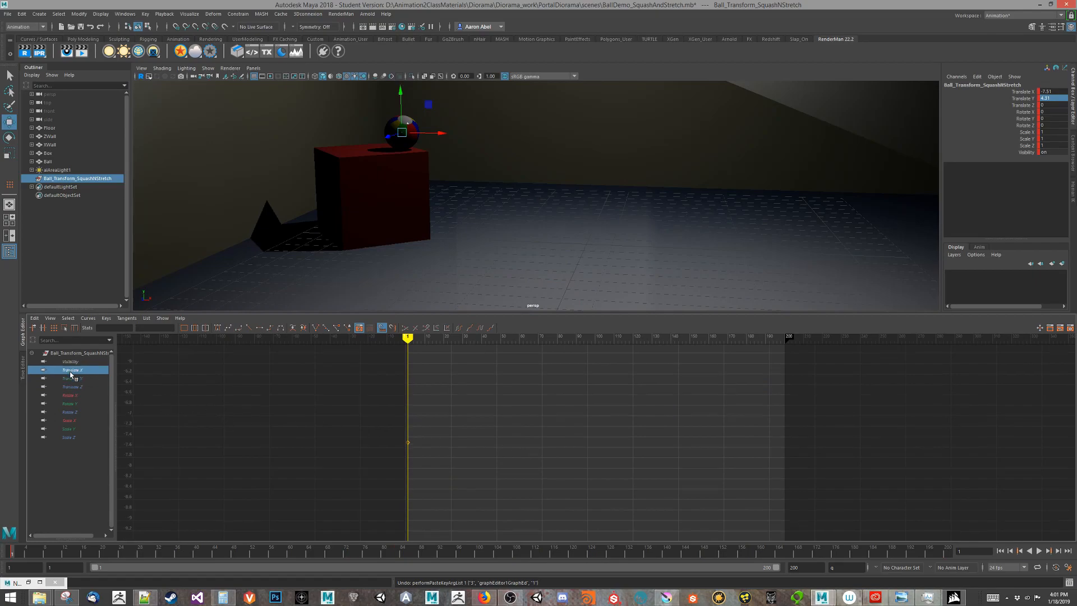
pyautogui.keyDown('alt'); pyautogui.moveTo(490, 428); pyautogui.dragTo(545, 427, button='middle'); pyautogui.keyUp('alt')
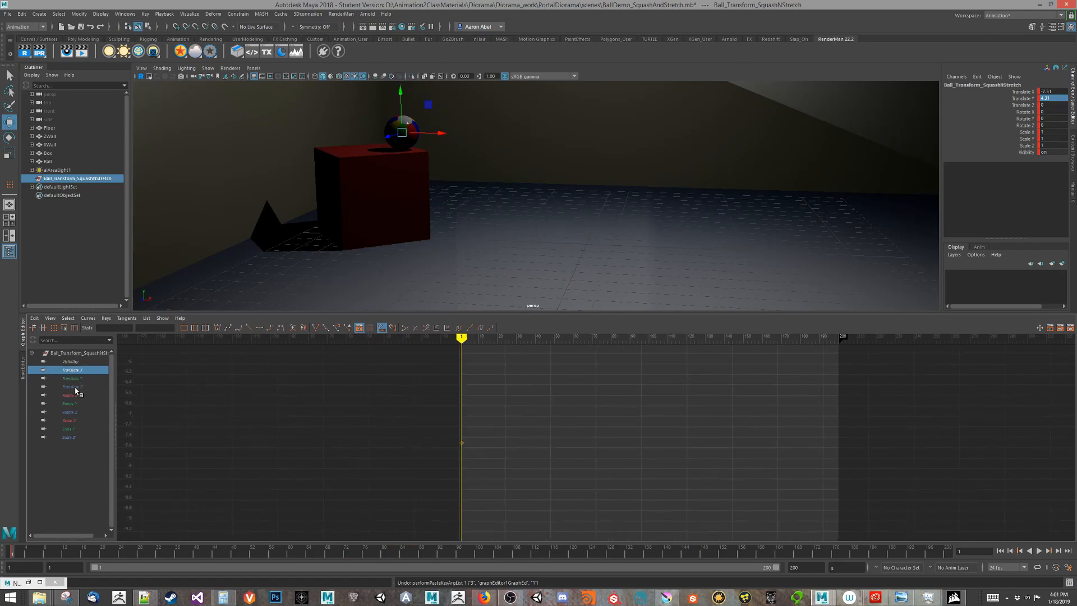
pyautogui.click(35, 318)
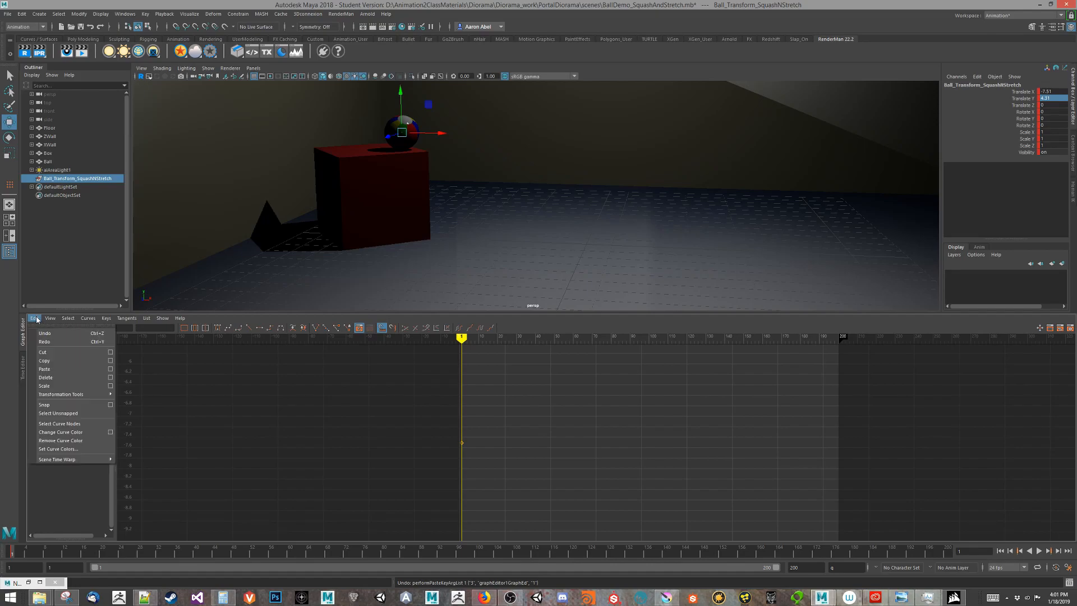
pyautogui.click(44, 369)
pyautogui.press('f')
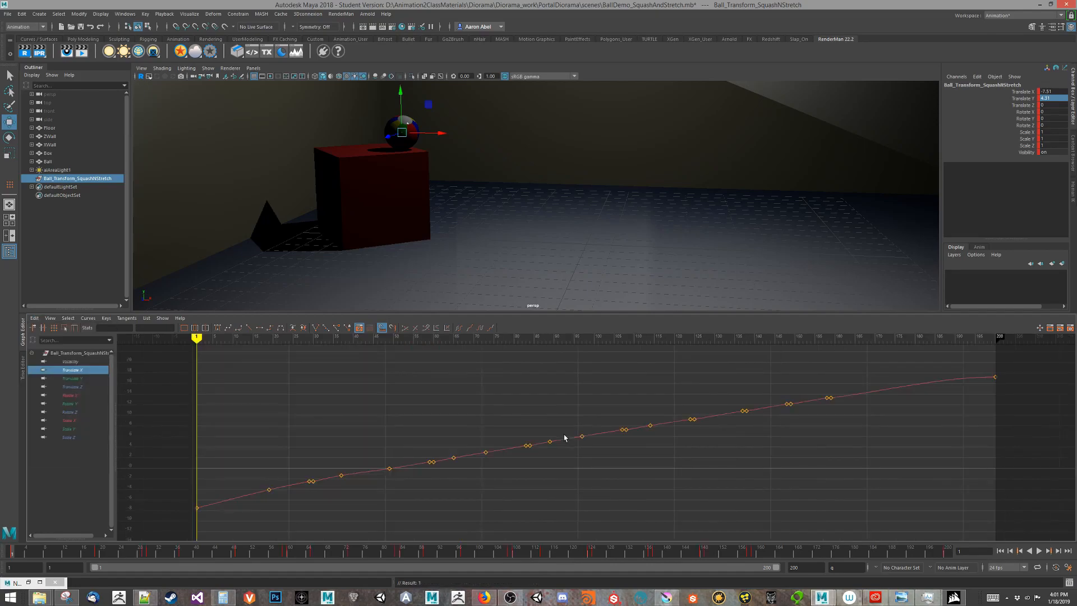
# Scrub the timeline to compare the group's horizontal travel with the ball's, and return to frame 1.
pyautogui.scroll(-10, 586, 446)
pyautogui.moveTo(16, 554); pyautogui.dragTo(122, 556)
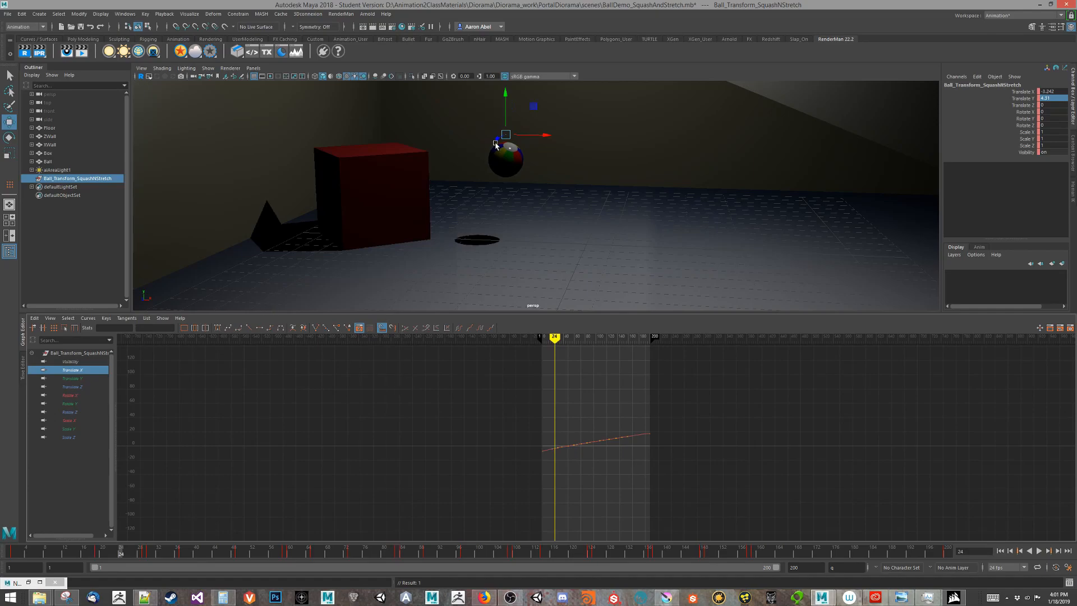
pyautogui.click(54, 551)
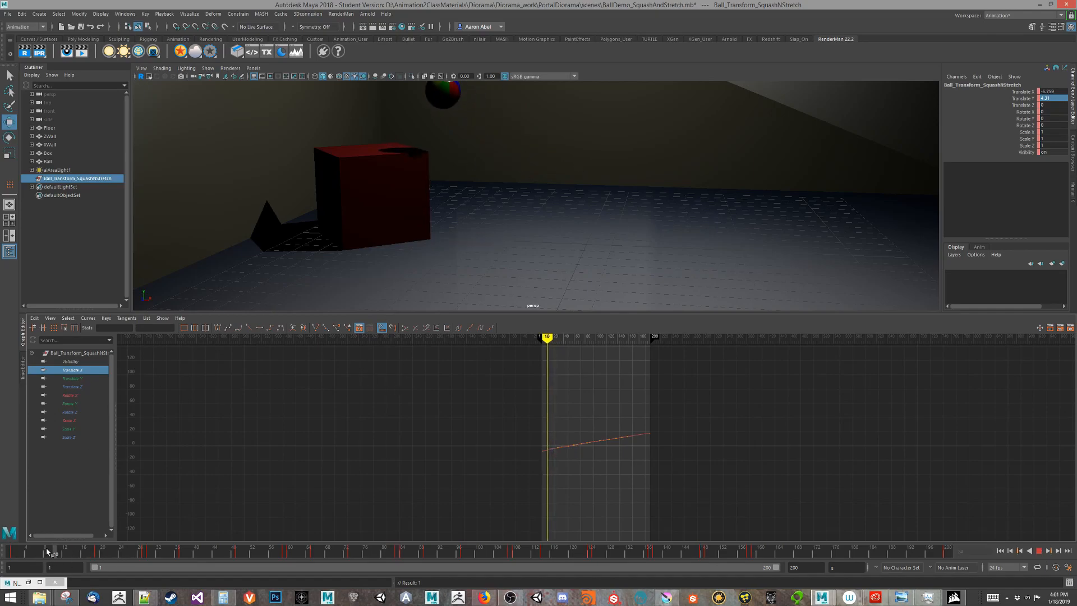
pyautogui.moveTo(53, 551); pyautogui.dragTo(12, 552)
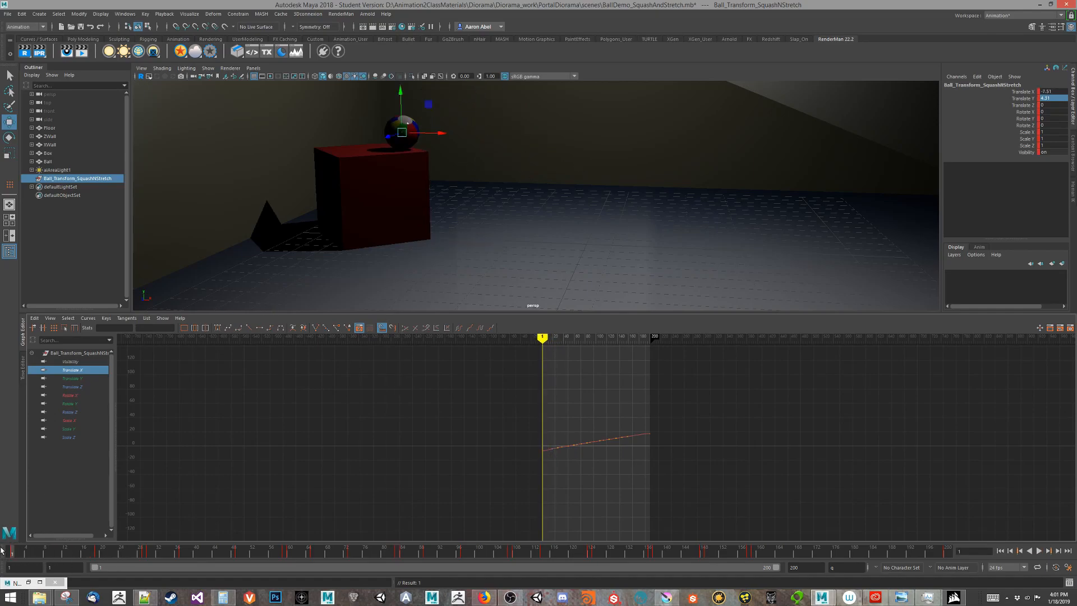
# Isolate the ball's Translate Y curve in the Graph Editor and copy all of its keys.
pyautogui.click(48, 161)
pyautogui.click(71, 378)
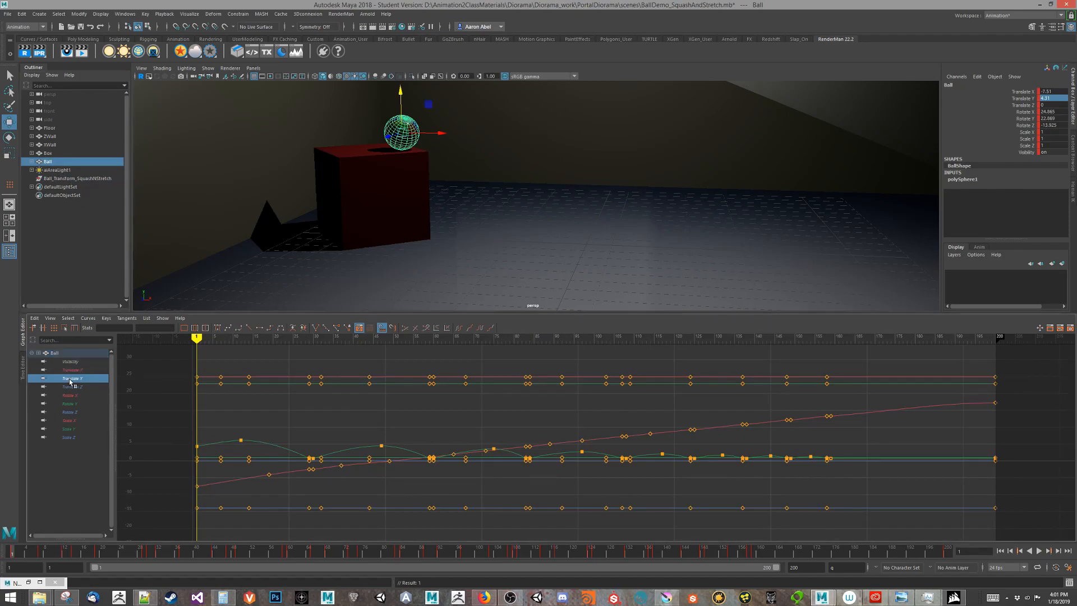
pyautogui.scroll(-4, 452, 430)
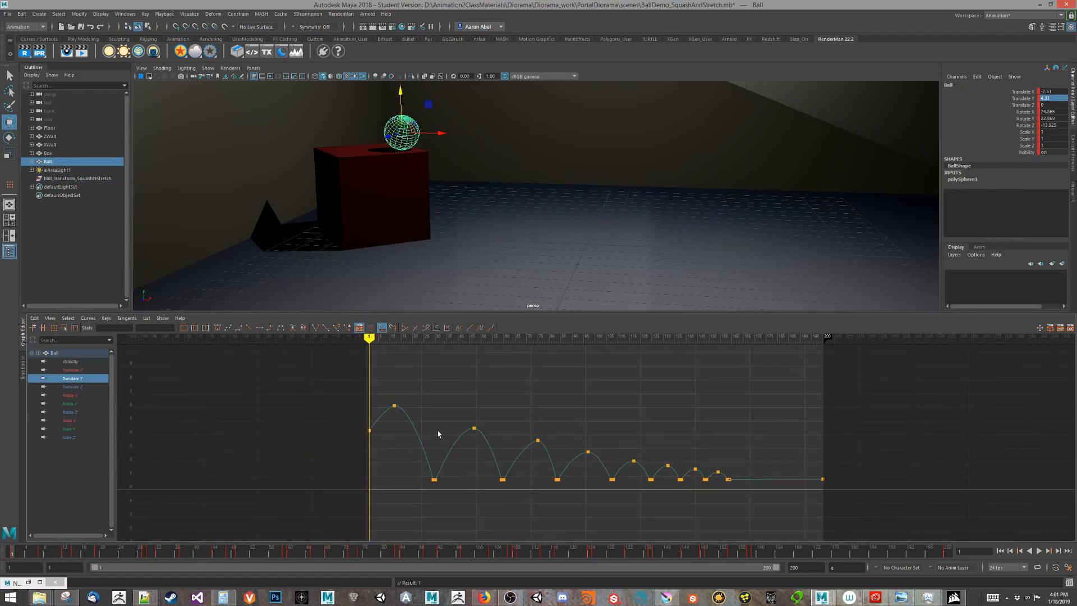
pyautogui.moveTo(276, 373); pyautogui.dragTo(882, 529)
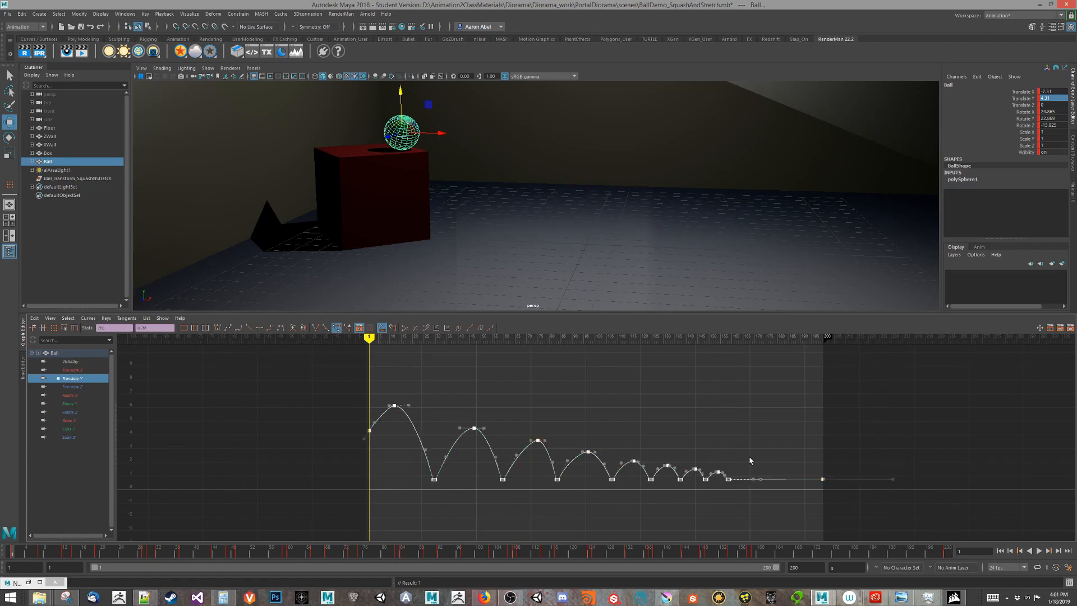
pyautogui.click(34, 318)
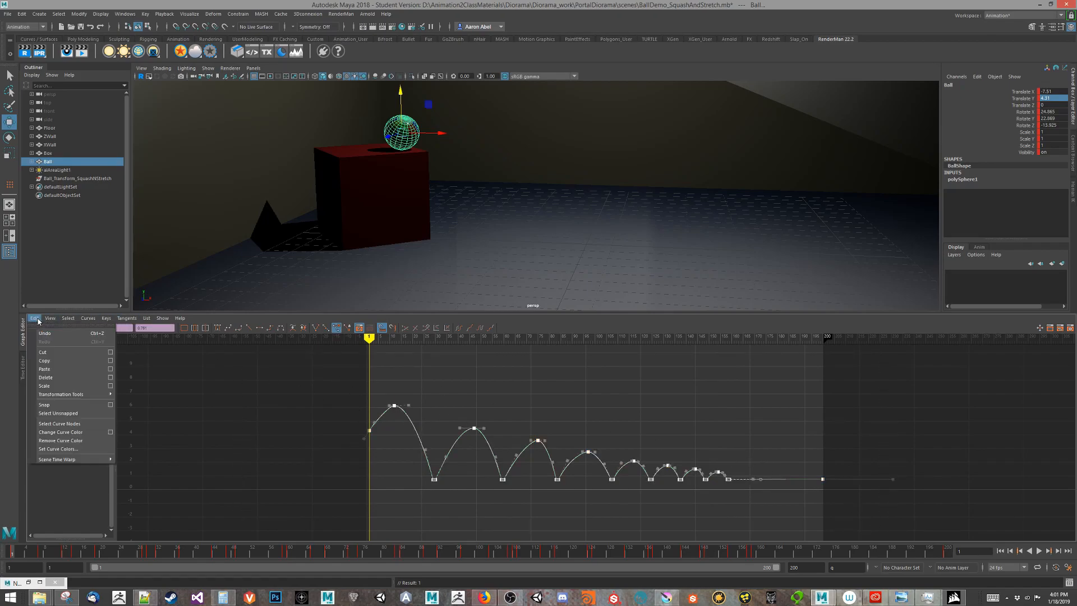
pyautogui.click(47, 361)
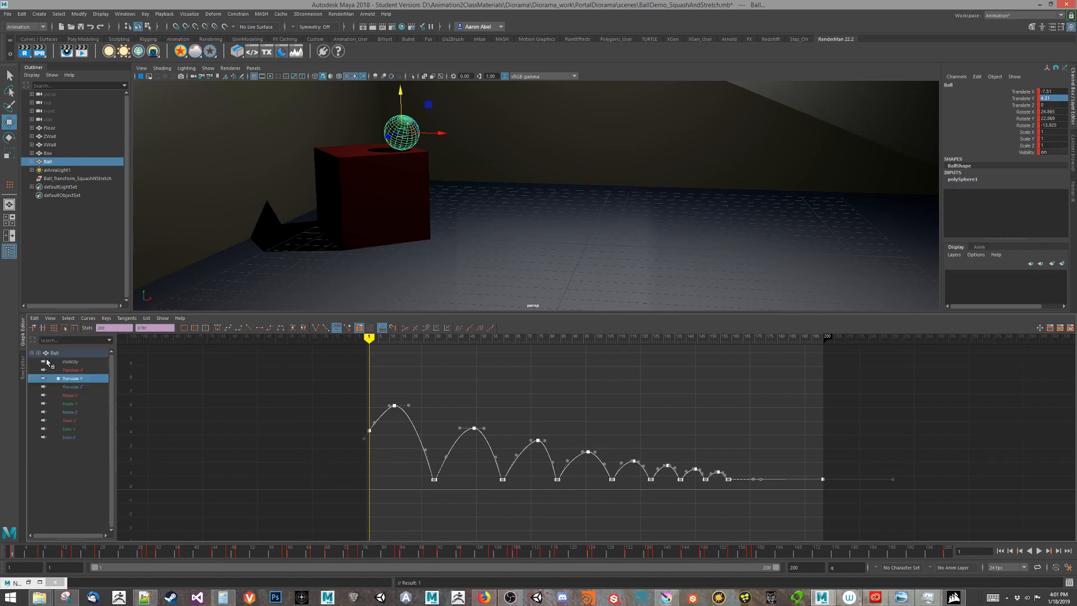
# Paste the copied bounce keys onto only the Translate Y channel of the Ball_Transform_SquashNStretch group.
pyautogui.click(62, 179)
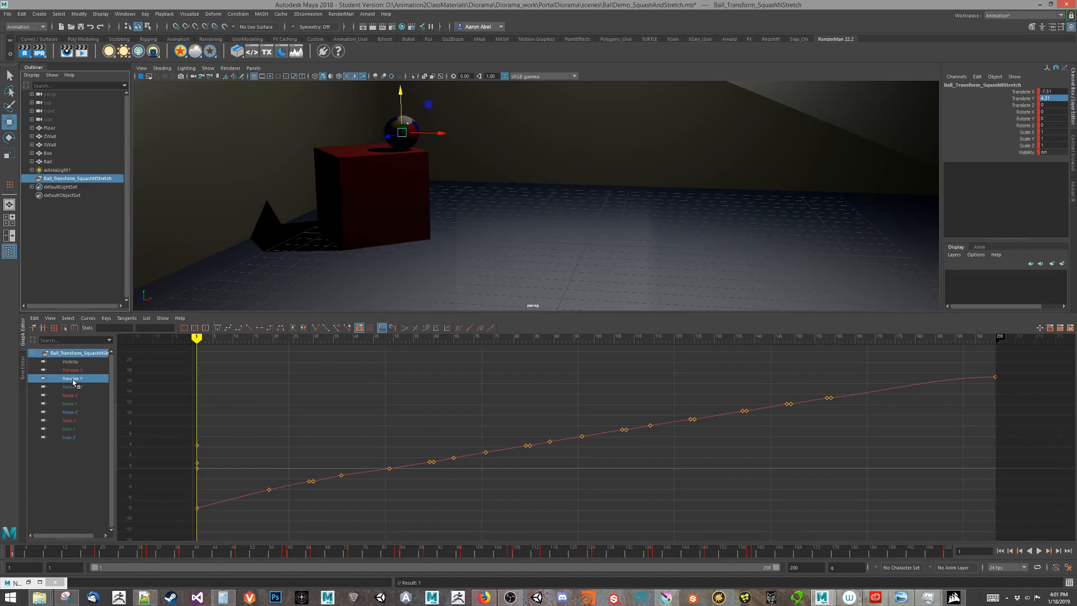
pyautogui.click(73, 379)
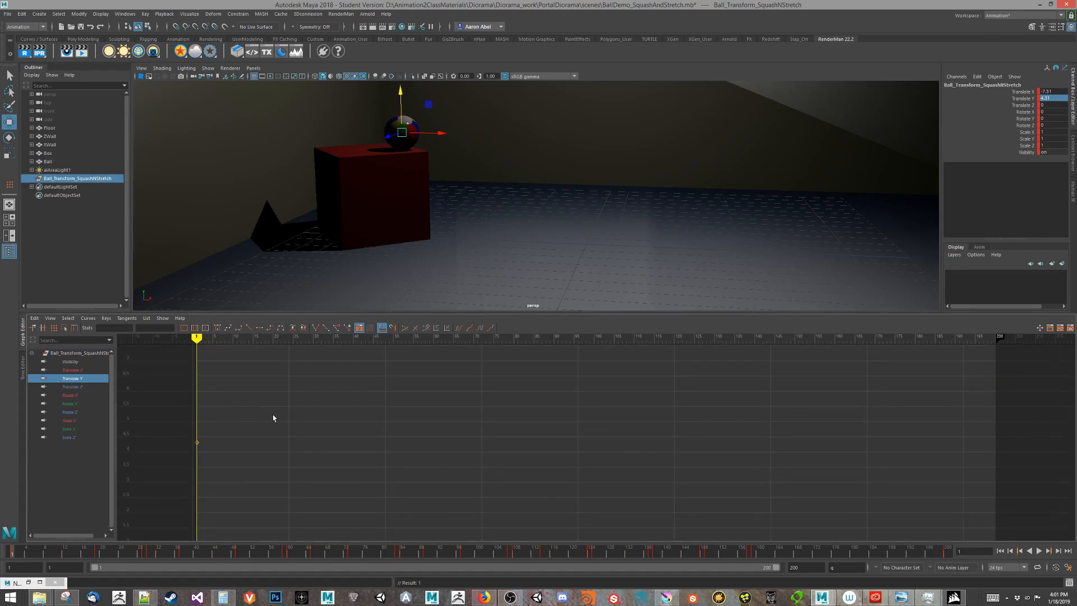
pyautogui.click(35, 318)
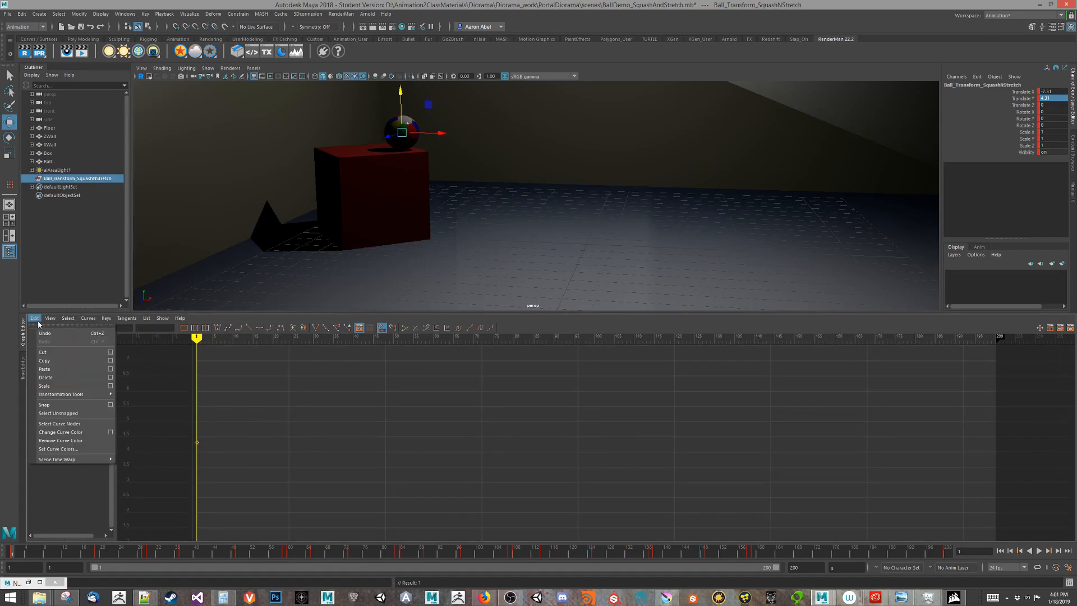
pyautogui.click(55, 370)
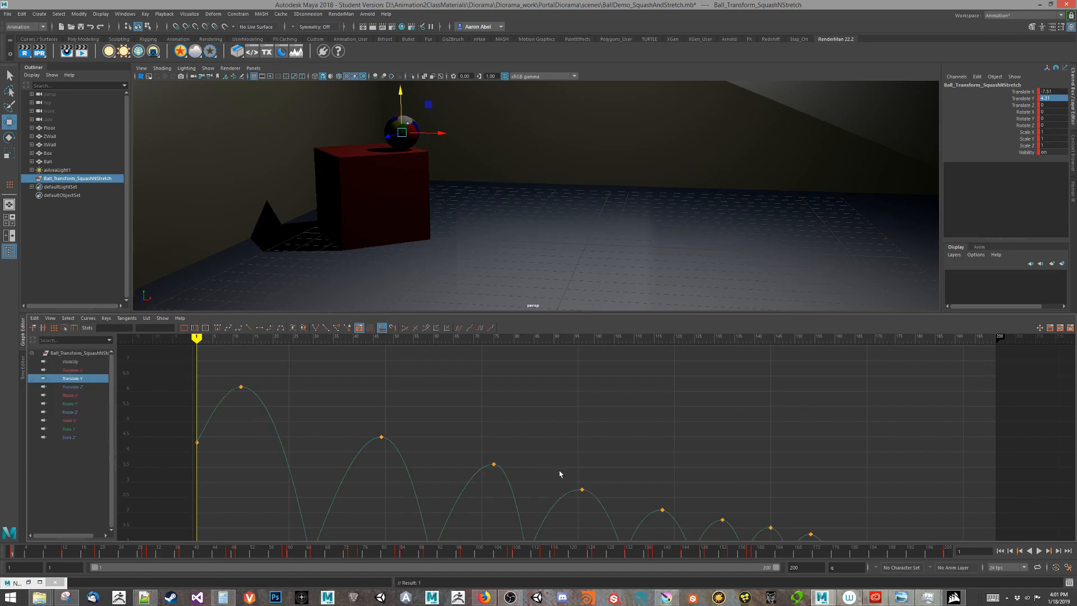
pyautogui.press('f')
# Check the group's motion with the ball in a playblast of the whole bounce, and close the preview.
pyautogui.moveTo(35, 549); pyautogui.dragTo(31, 549)
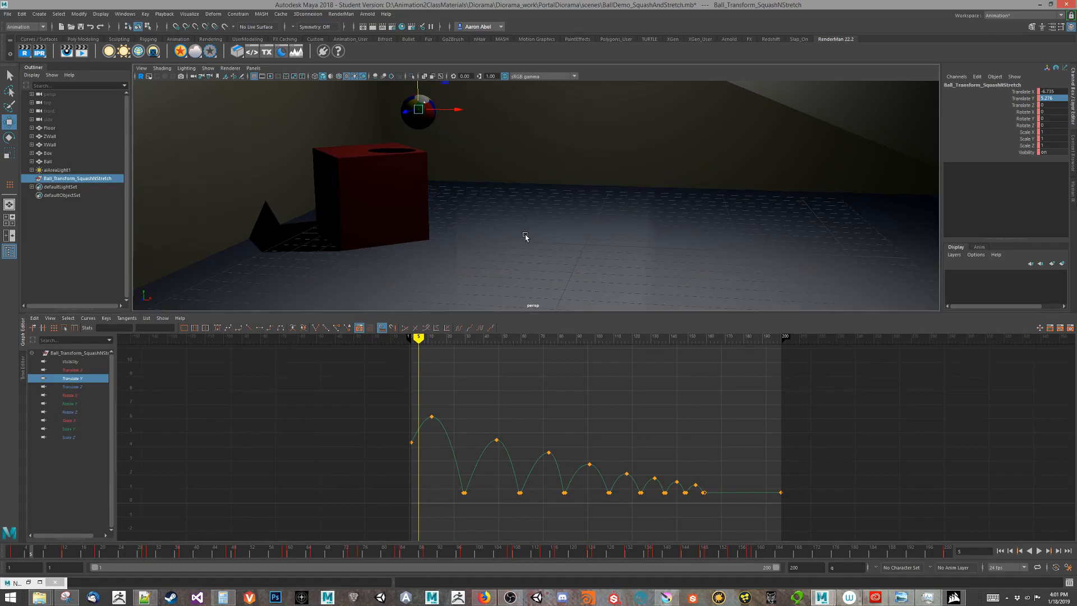
pyautogui.keyDown('alt'); pyautogui.moveTo(529, 234); pyautogui.dragTo(437, 259, button='middle'); pyautogui.keyUp('alt')
pyautogui.keyDown('alt'); pyautogui.moveTo(438, 260); pyautogui.dragTo(306, 280, button='right'); pyautogui.keyUp('alt')
pyautogui.moveTo(27, 555)
pyautogui.mouseDown()
pyautogui.moveTo(67, 554)
pyautogui.moveTo(12, 555)
pyautogui.mouseUp()
pyautogui.rightClick(32, 555)
pyautogui.moveTo(78, 496)
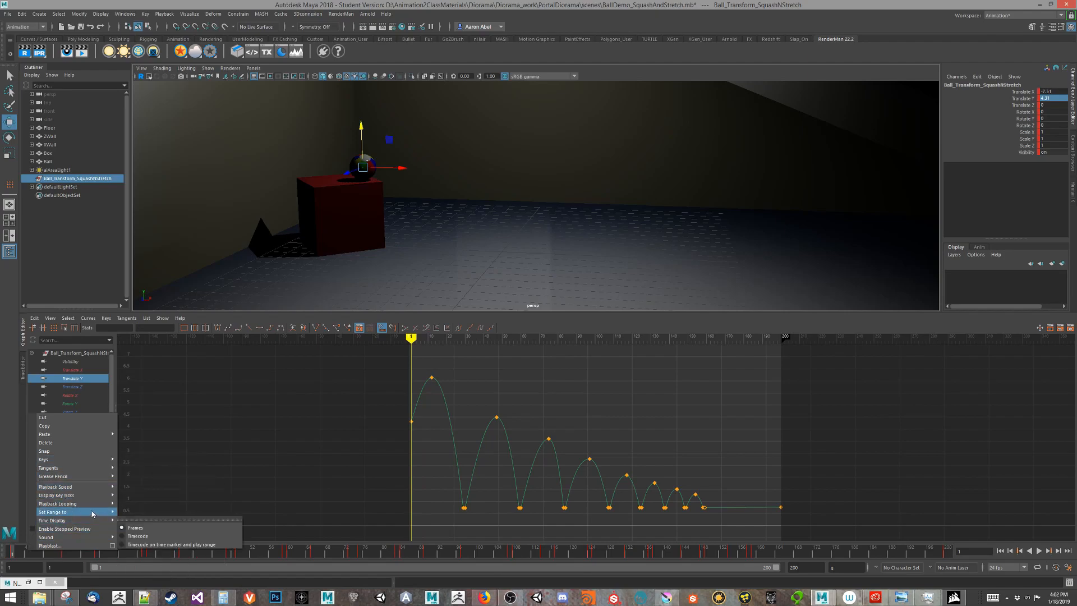
pyautogui.click(79, 545)
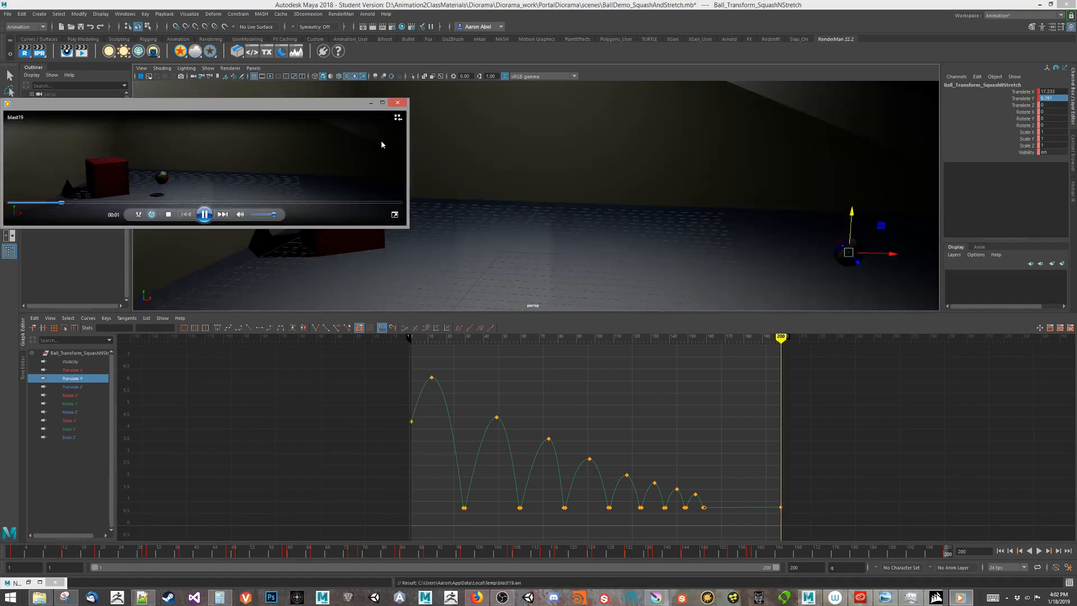
pyautogui.click(397, 103)
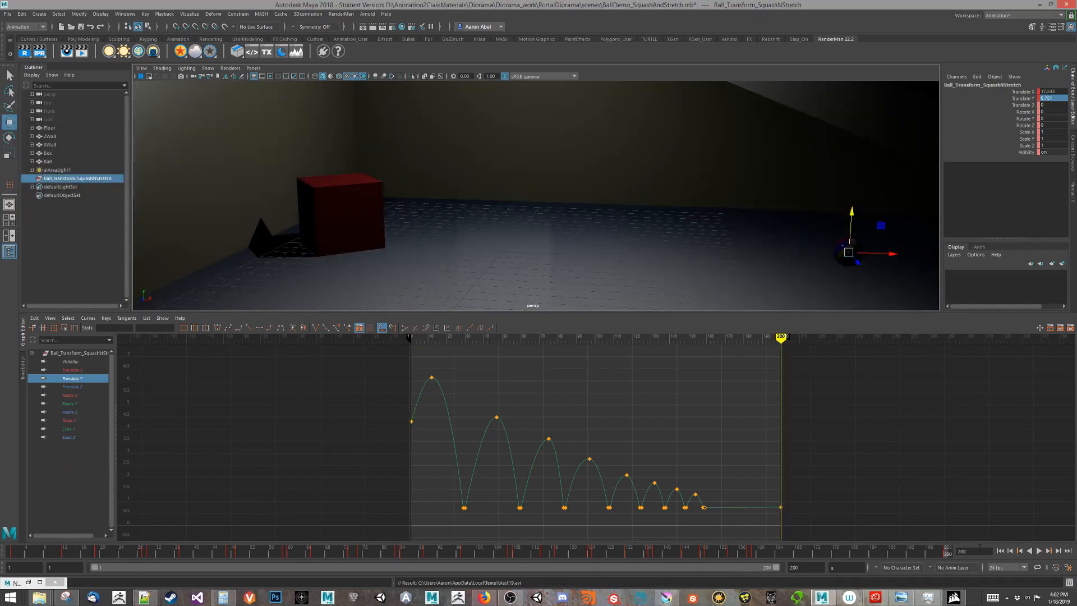
# Play the animation in the viewport to watch the group follow the ball, stop it, and return to frame 1.
pyautogui.click(1038, 550)
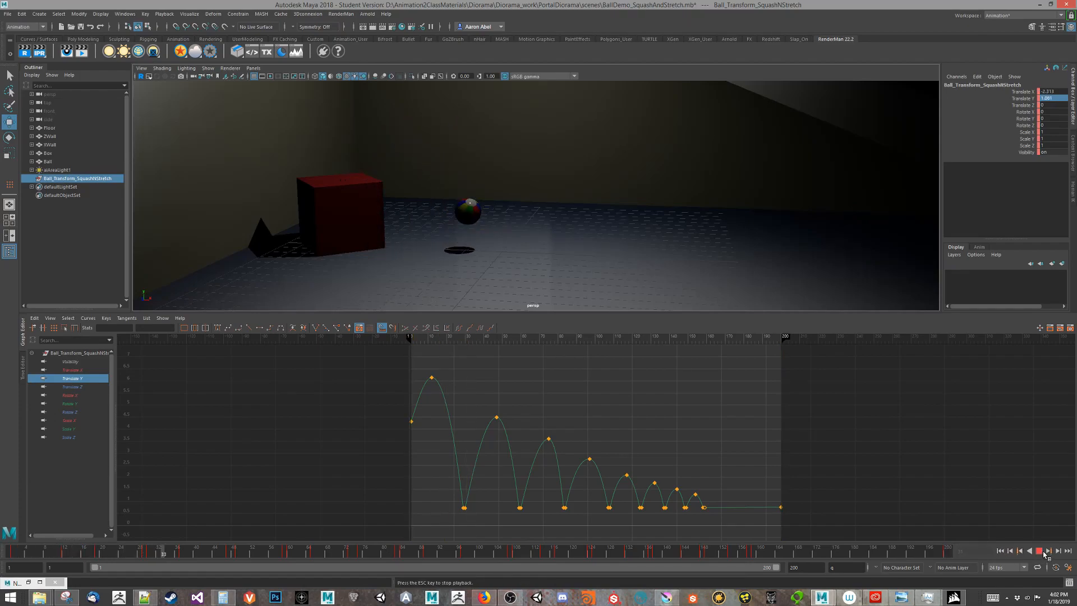
pyautogui.click(1040, 551)
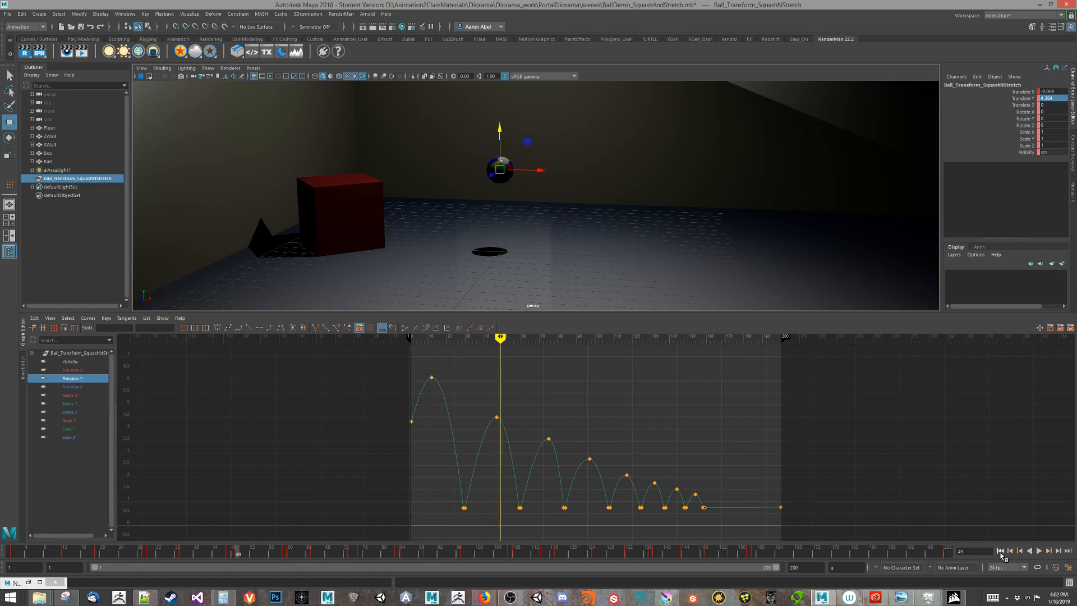
pyautogui.click(1000, 551)
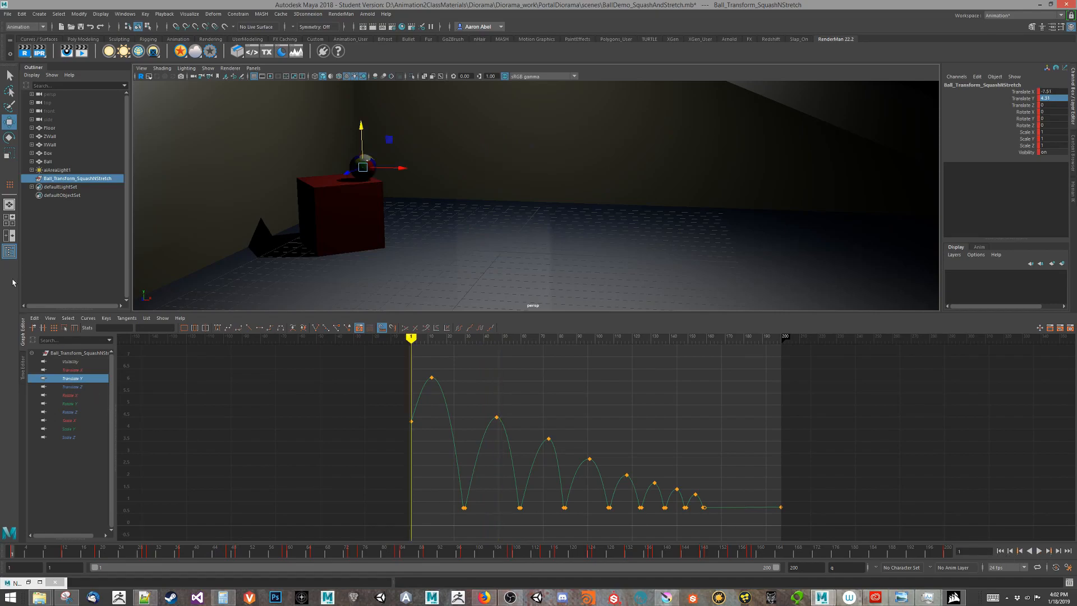
# Delete all of the Ball's Translate X, Y and Z keys in the Graph Editor.
pyautogui.click(54, 162)
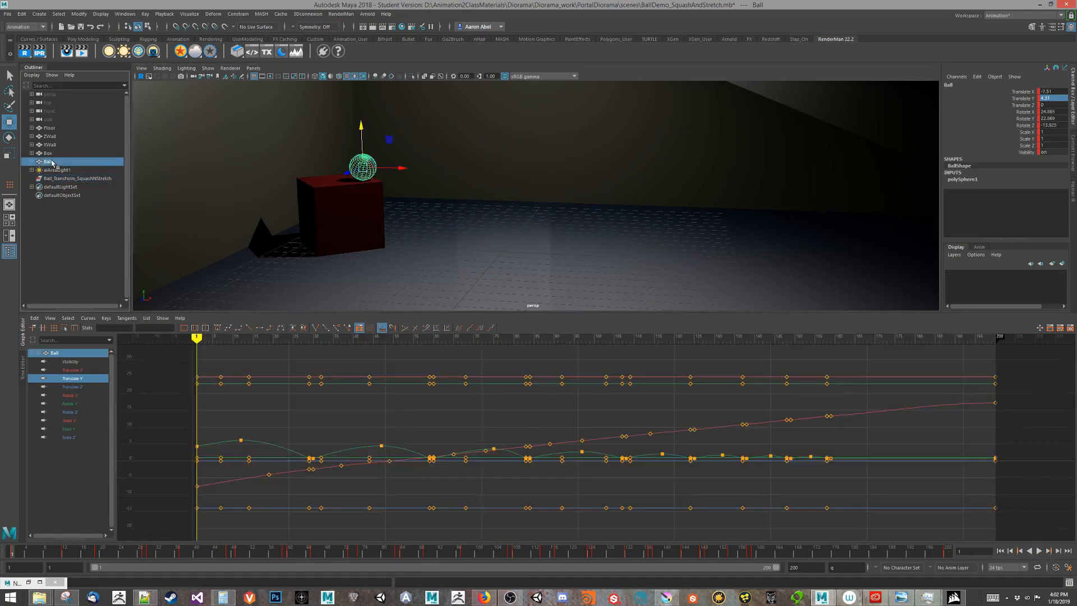
pyautogui.click(80, 370)
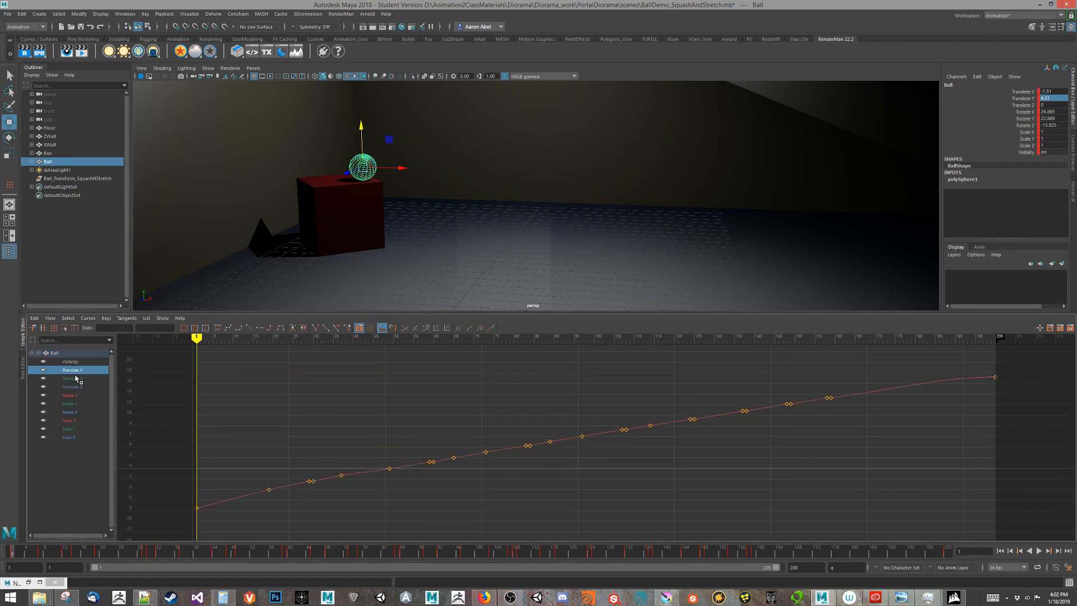
pyautogui.keyDown('shift'); pyautogui.click(74, 379); pyautogui.keyUp('shift')
pyautogui.keyDown('shift'); pyautogui.click(76, 387); pyautogui.keyUp('shift')
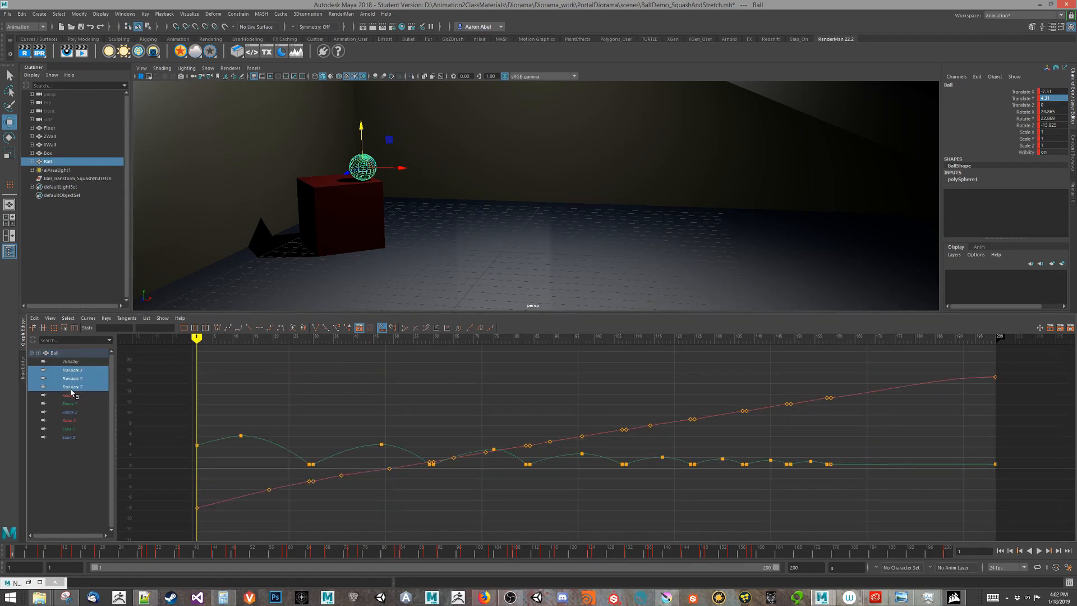
pyautogui.scroll(-5, 611, 483)
pyautogui.moveTo(333, 362); pyautogui.dragTo(819, 534)
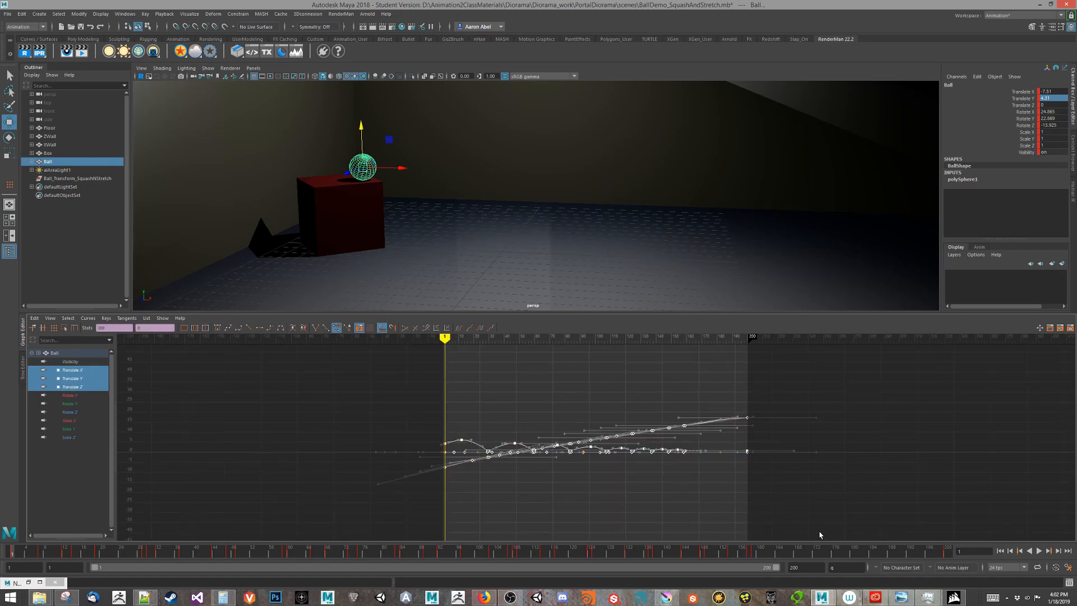
pyautogui.press('Delete')
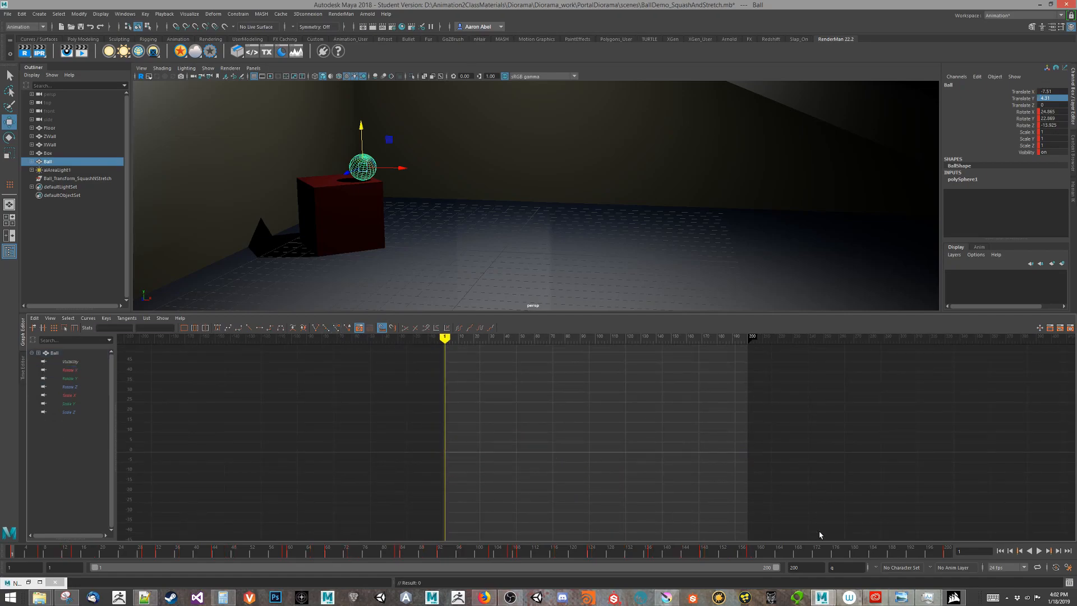
# Parent the Ball under the Ball_Transform_SquashNStretch group in the Outliner and scrub the start of the animation.
pyautogui.click(46, 163)
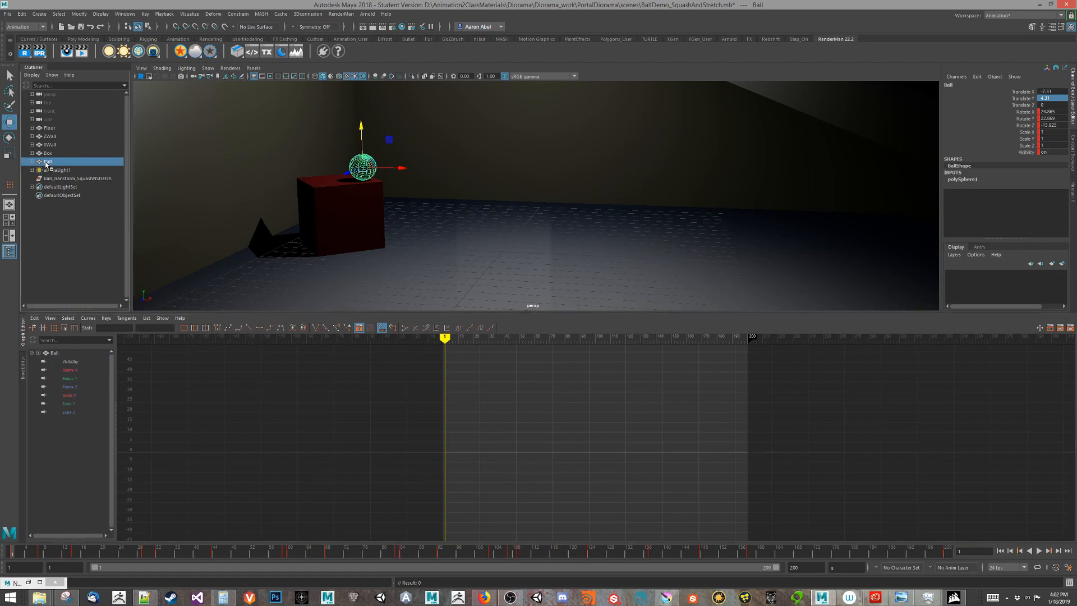
pyautogui.moveTo(46, 163); pyautogui.dragTo(50, 181, button='middle')
pyautogui.moveTo(49, 178); pyautogui.dragTo(48, 177, button='middle')
pyautogui.moveTo(15, 553); pyautogui.dragTo(3, 420)
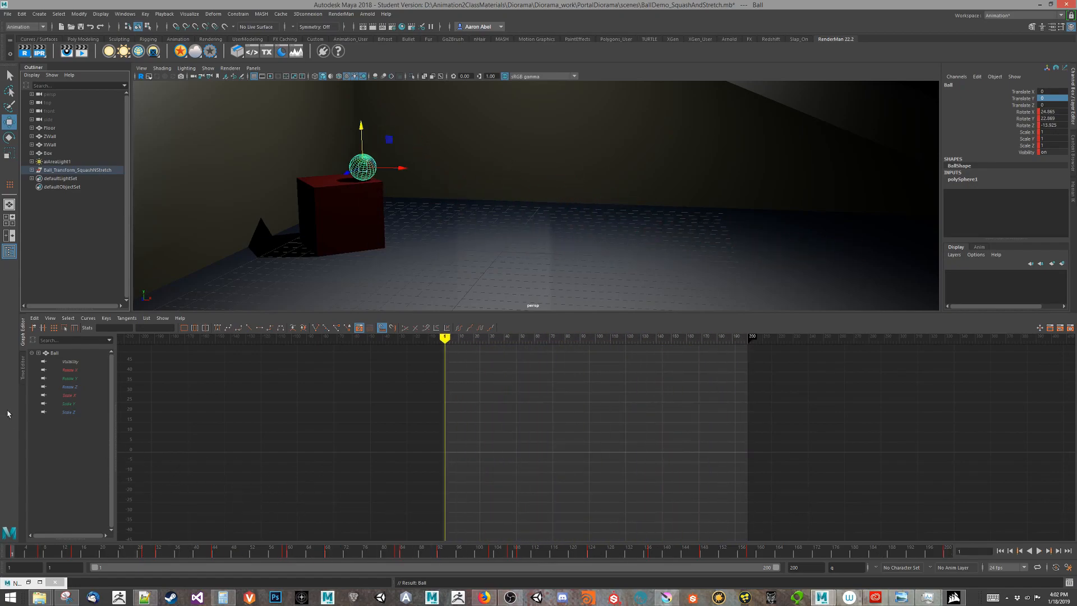
# Scale the Ball_Transform_SquashNStretch group into a flat, wide disc at frame 1 to test the squash.
pyautogui.keyDown('alt'); pyautogui.moveTo(338, 201); pyautogui.dragTo(377, 235); pyautogui.keyUp('alt')
pyautogui.keyDown('alt'); pyautogui.moveTo(378, 235); pyautogui.dragTo(584, 243, button='right'); pyautogui.keyUp('alt')
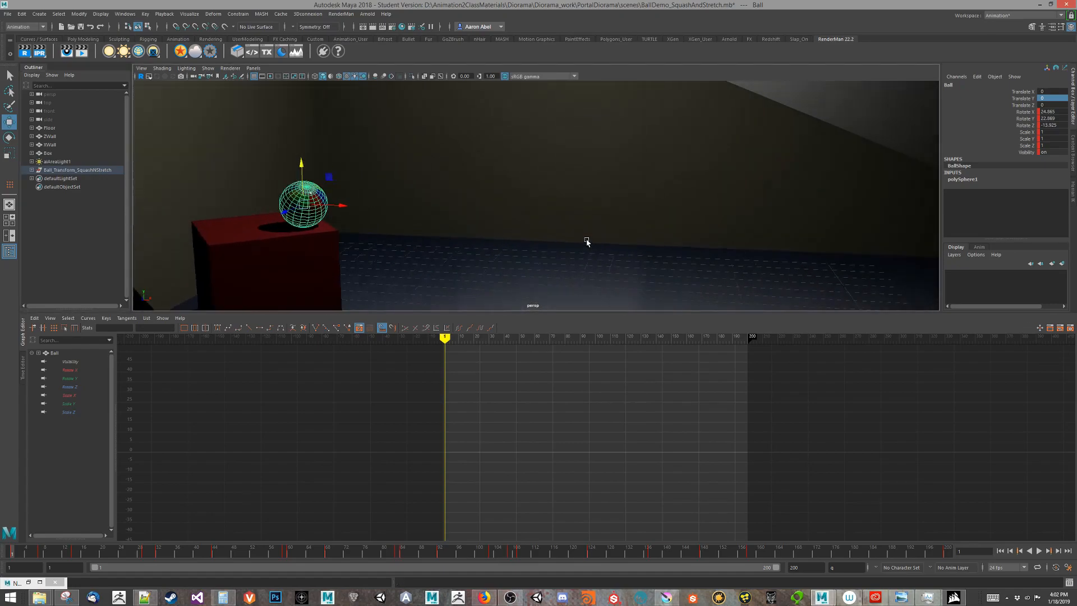
pyautogui.keyDown('alt'); pyautogui.moveTo(375, 253); pyautogui.dragTo(452, 224, button='middle'); pyautogui.keyUp('alt')
pyautogui.keyDown('alt'); pyautogui.moveTo(452, 224); pyautogui.dragTo(435, 230, button='right'); pyautogui.keyUp('alt')
pyautogui.keyDown('alt'); pyautogui.moveTo(461, 225); pyautogui.dragTo(433, 233, button='middle'); pyautogui.keyUp('alt')
pyautogui.keyDown('alt'); pyautogui.moveTo(374, 253); pyautogui.dragTo(382, 252); pyautogui.keyUp('alt')
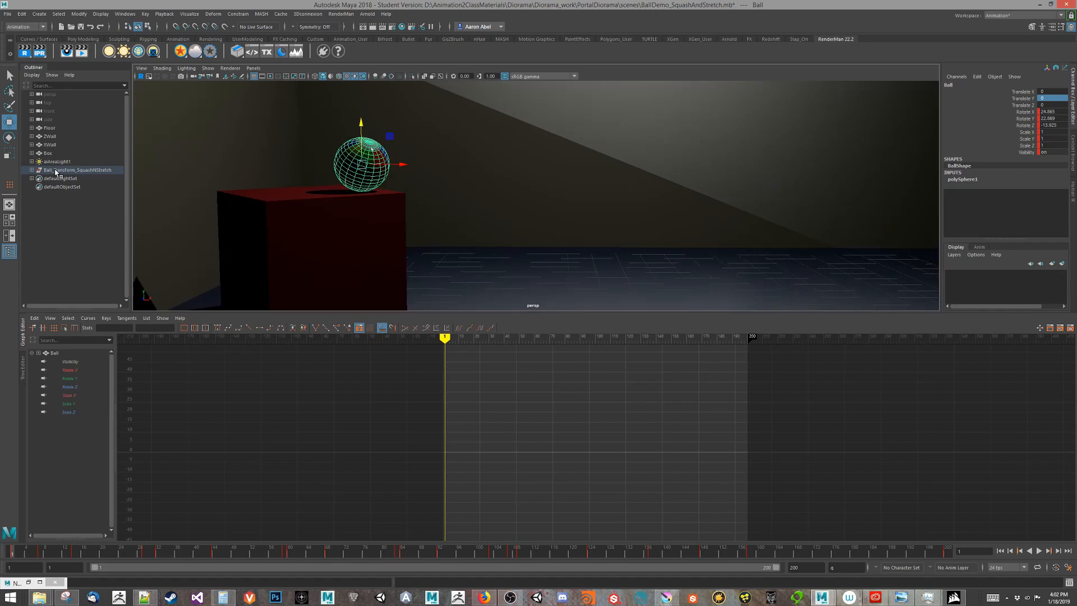
pyautogui.click(31, 170)
pyautogui.click(63, 169)
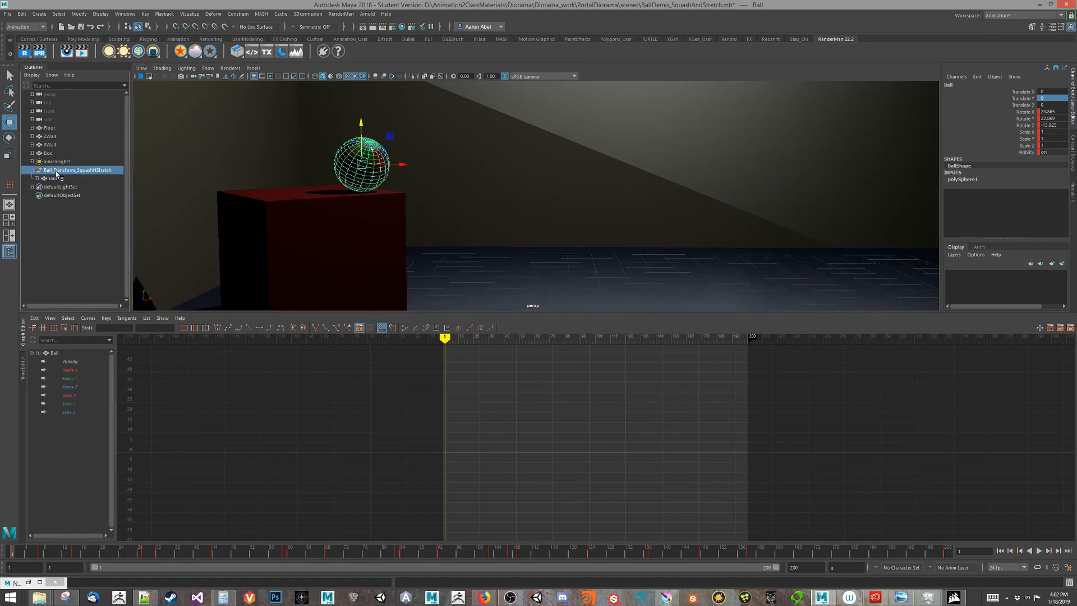
pyautogui.press('r')
pyautogui.moveTo(361, 126); pyautogui.dragTo(422, 229)
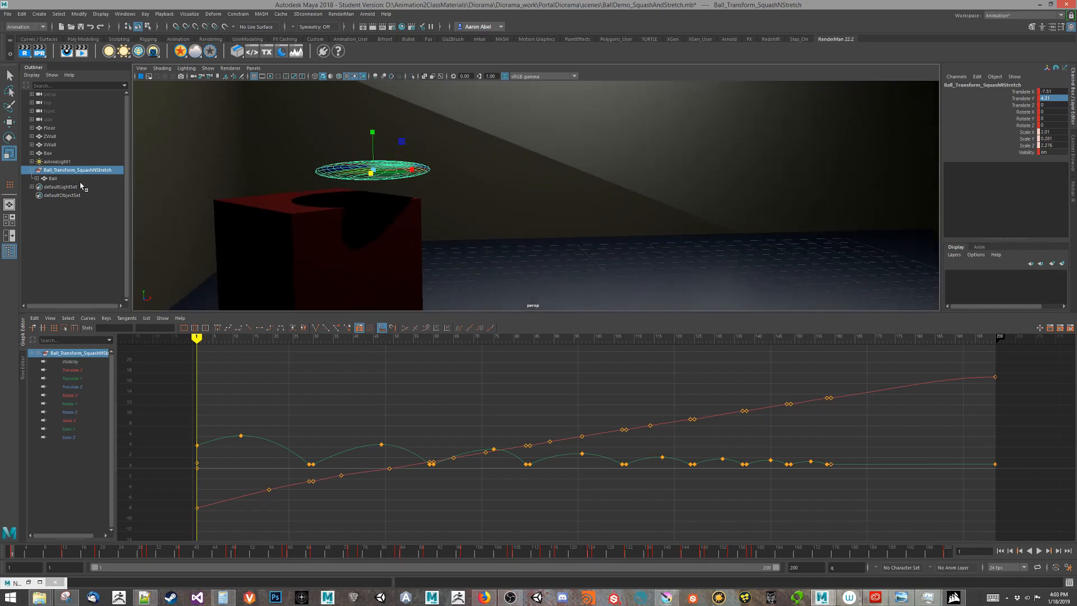
# Rotate the Ball freely inside the flattened group to test its rotation independently of the squash.
pyautogui.click(53, 178)
pyautogui.press('e')
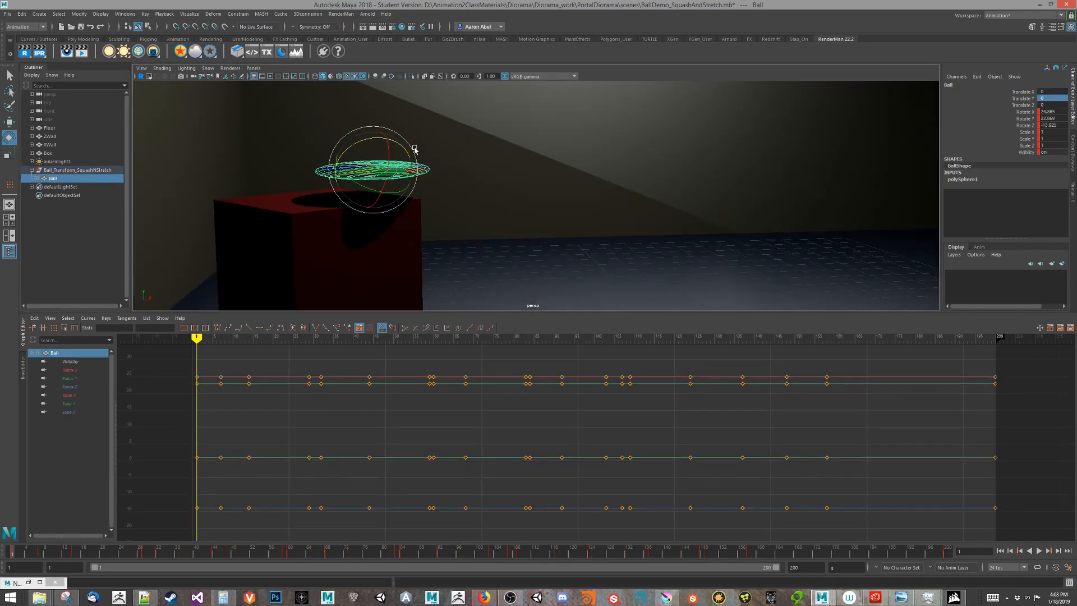
pyautogui.moveTo(400, 147)
pyautogui.mouseDown()
pyautogui.moveTo(438, 159)
pyautogui.moveTo(377, 144)
pyautogui.moveTo(409, 137)
pyautogui.moveTo(405, 188)
pyautogui.moveTo(392, 149)
pyautogui.moveTo(402, 175)
pyautogui.moveTo(400, 155)
pyautogui.mouseUp()
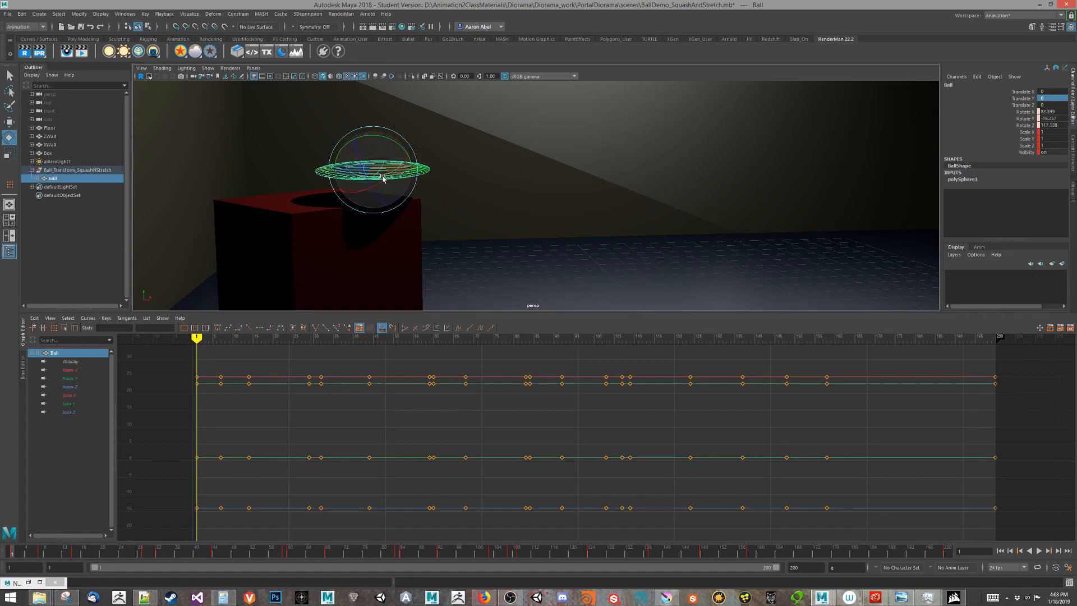
# Try rotating the flattened Ball_Transform_SquashNStretch group itself, and undo that rotation.
pyautogui.click(89, 170)
pyautogui.moveTo(371, 128)
pyautogui.mouseDown()
pyautogui.moveTo(384, 132)
pyautogui.moveTo(362, 134)
pyautogui.mouseUp()
pyautogui.hotkey('ctrl', 'z')
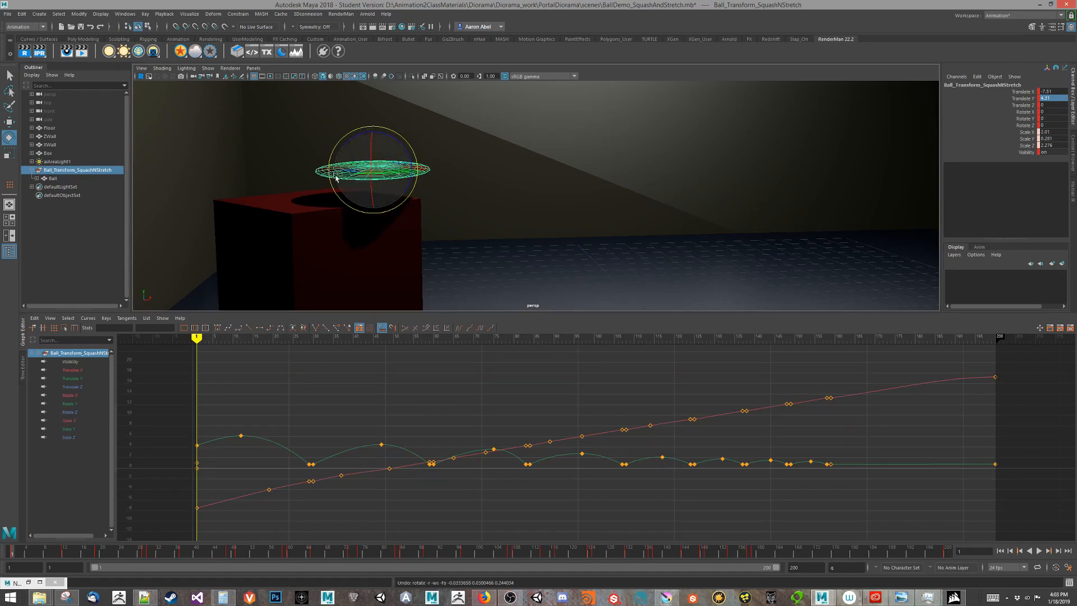
# Rotate the Ball inside the squashed group once more, reselect the group and undo the last changes.
pyautogui.click(53, 178)
pyautogui.moveTo(386, 136); pyautogui.dragTo(388, 190)
pyautogui.click(71, 171)
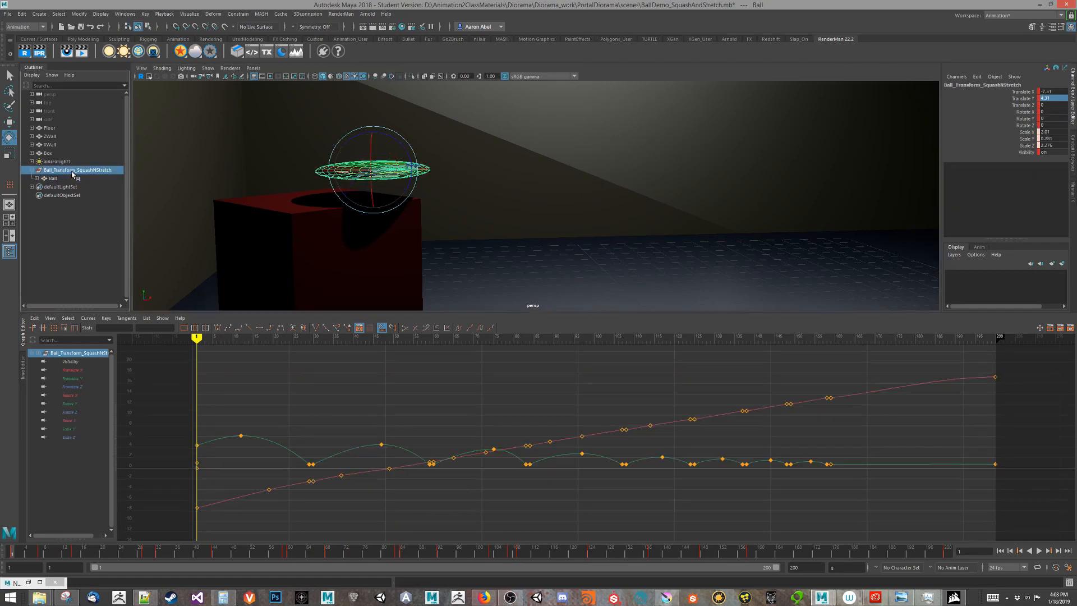
pyautogui.hotkey('ctrl', 'z')
pyautogui.hotkey('ctrl', 'z')
pyautogui.hotkey('ctrl', 'z')
pyautogui.hotkey('ctrl', 'z')
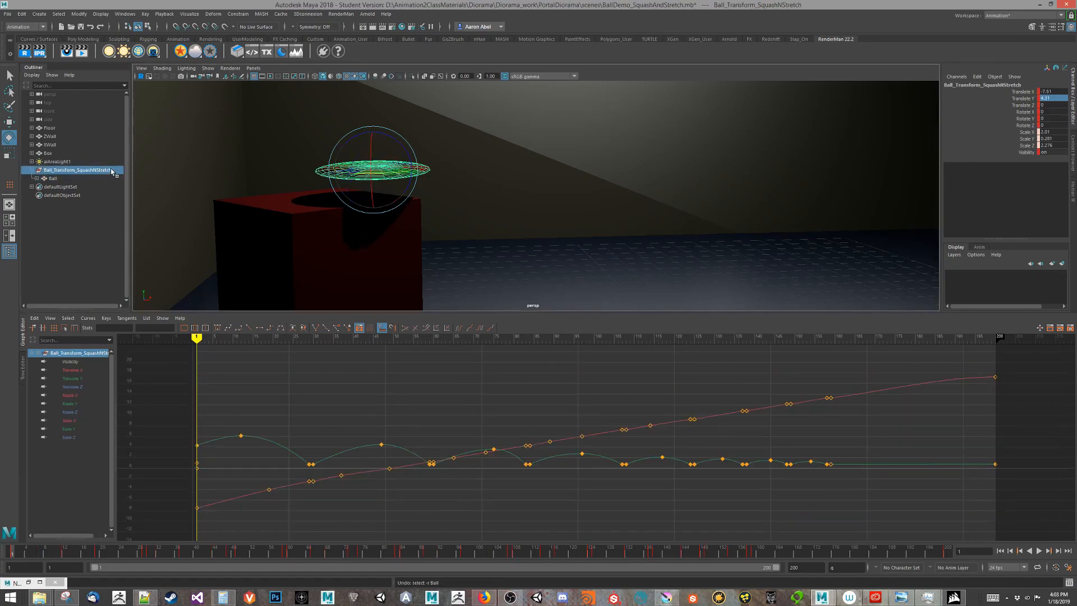
# Set Scale X, Y and Z of the Ball_Transform_SquashNStretch group to 1.
pyautogui.moveTo(1047, 131); pyautogui.dragTo(1048, 146)
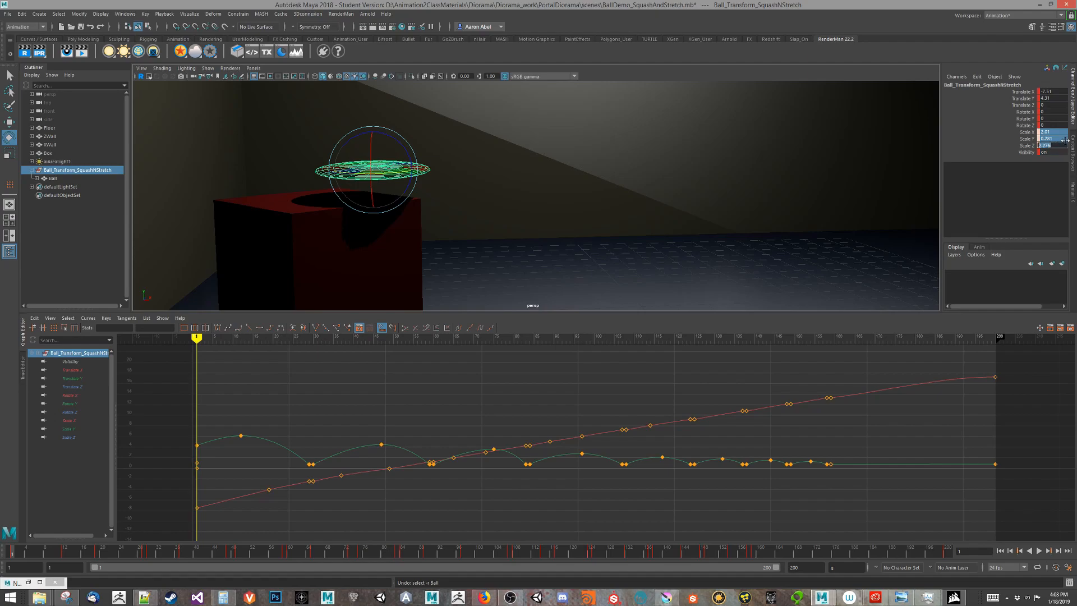
pyautogui.write('1')
pyautogui.press('Return')
pyautogui.moveTo(493, 180)
pyautogui.keyDown('alt'); pyautogui.mouseDown()
pyautogui.moveTo(435, 185)
pyautogui.moveTo(489, 185)
pyautogui.mouseUp(); pyautogui.keyUp('alt')
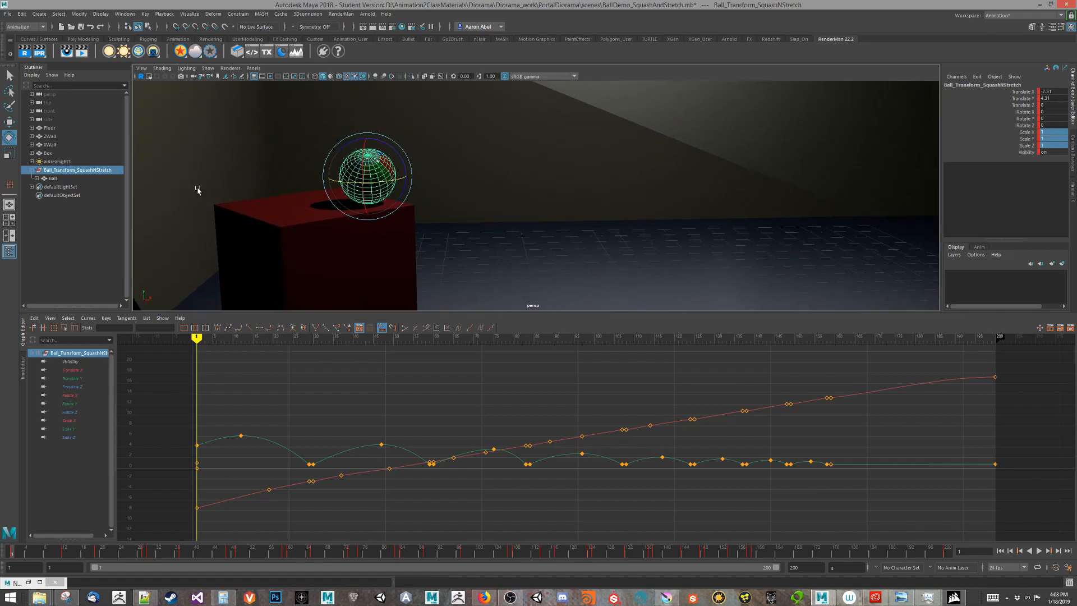
# Delete all of the Ball's Rotate X, Y and Z keys in the Graph Editor.
pyautogui.click(68, 170)
pyautogui.moveTo(338, 192)
pyautogui.keyDown('alt'); pyautogui.mouseDown()
pyautogui.moveTo(382, 193)
pyautogui.moveTo(354, 195)
pyautogui.mouseUp(); pyautogui.keyUp('alt')
pyautogui.keyDown('alt'); pyautogui.moveTo(354, 195); pyautogui.dragTo(563, 189, button='right'); pyautogui.keyUp('alt')
pyautogui.press('f')
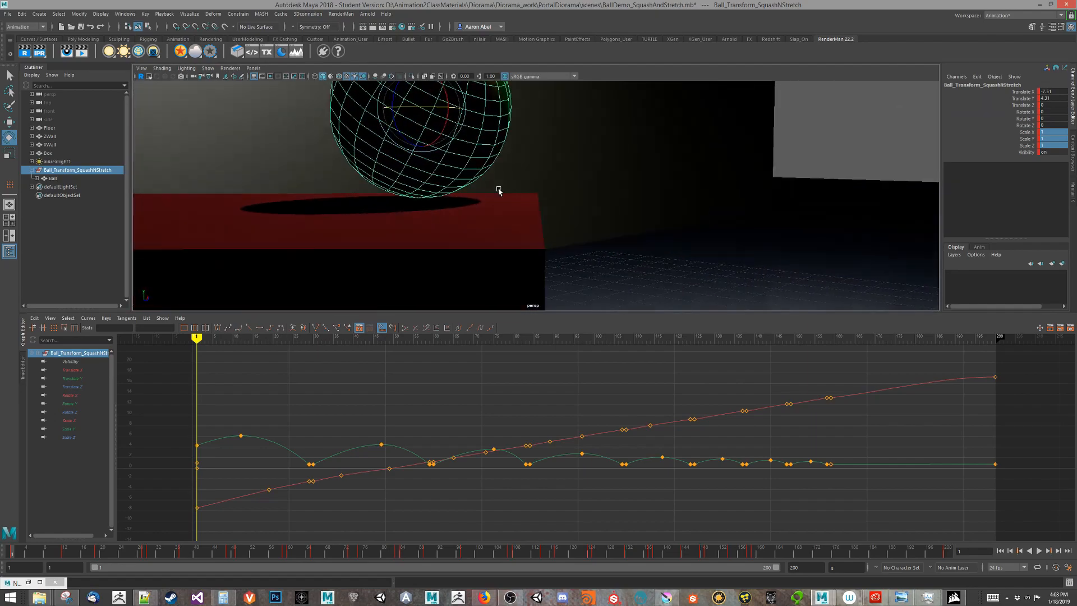
pyautogui.click(554, 190)
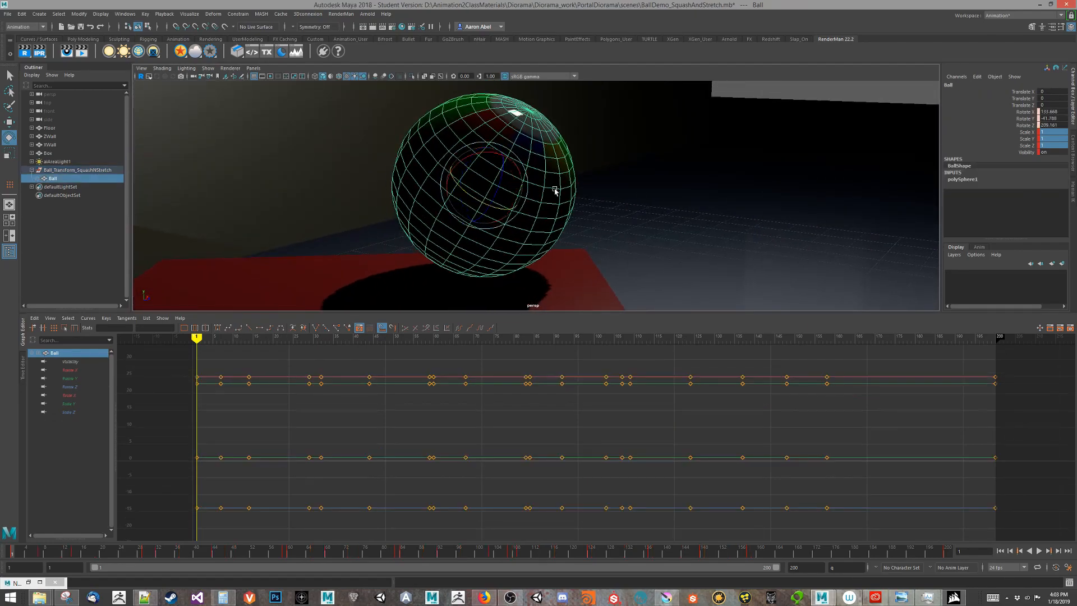
pyautogui.click(50, 178)
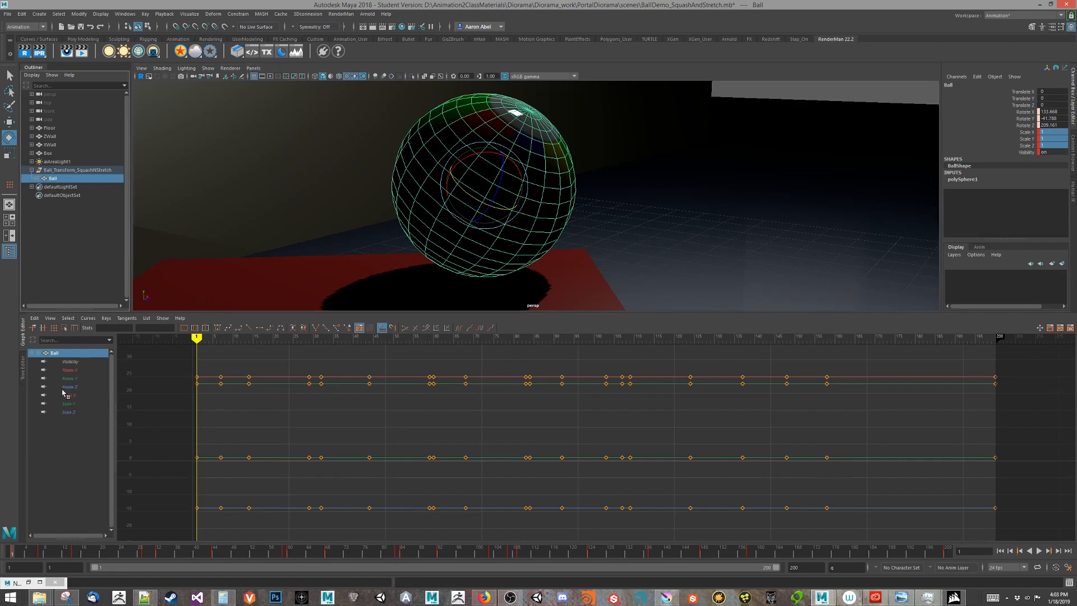
pyautogui.moveTo(78, 370); pyautogui.dragTo(77, 392)
pyautogui.keyDown('alt'); pyautogui.moveTo(677, 421); pyautogui.dragTo(635, 421, button='right'); pyautogui.keyUp('alt')
pyautogui.moveTo(829, 390); pyautogui.dragTo(425, 514)
pyautogui.press('Delete')
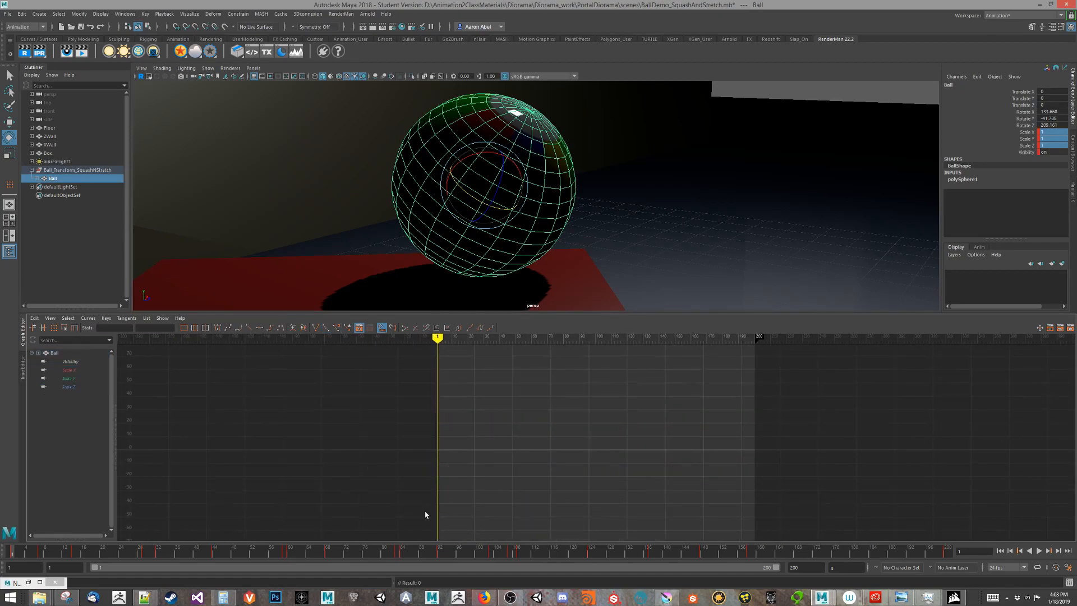
# Set the Ball's Rotate X, Y and Z to 0.
pyautogui.doubleClick(53, 178)
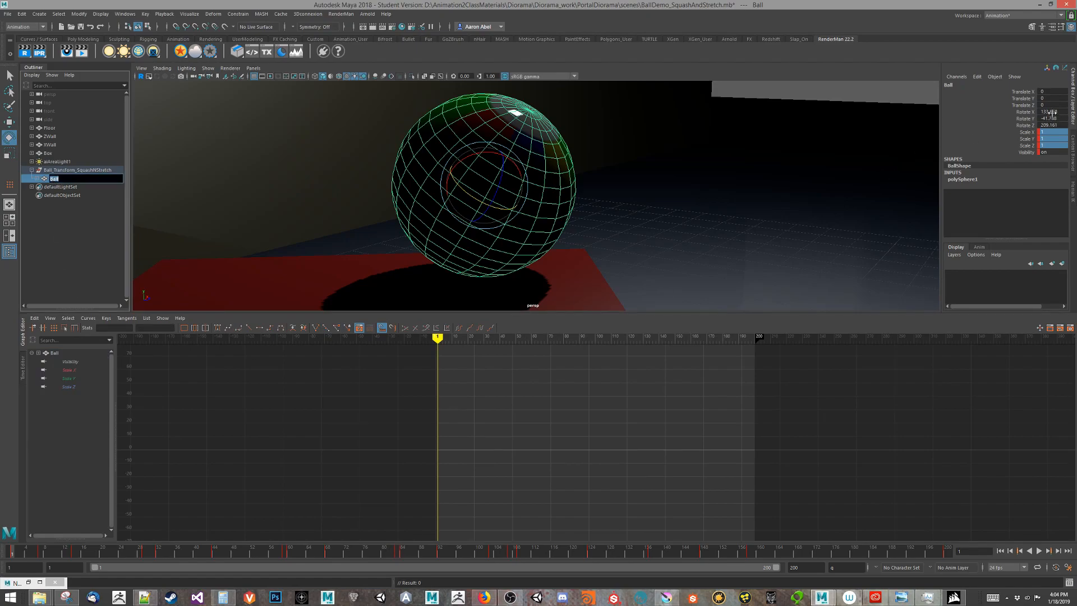
pyautogui.moveTo(1050, 111); pyautogui.dragTo(1051, 125)
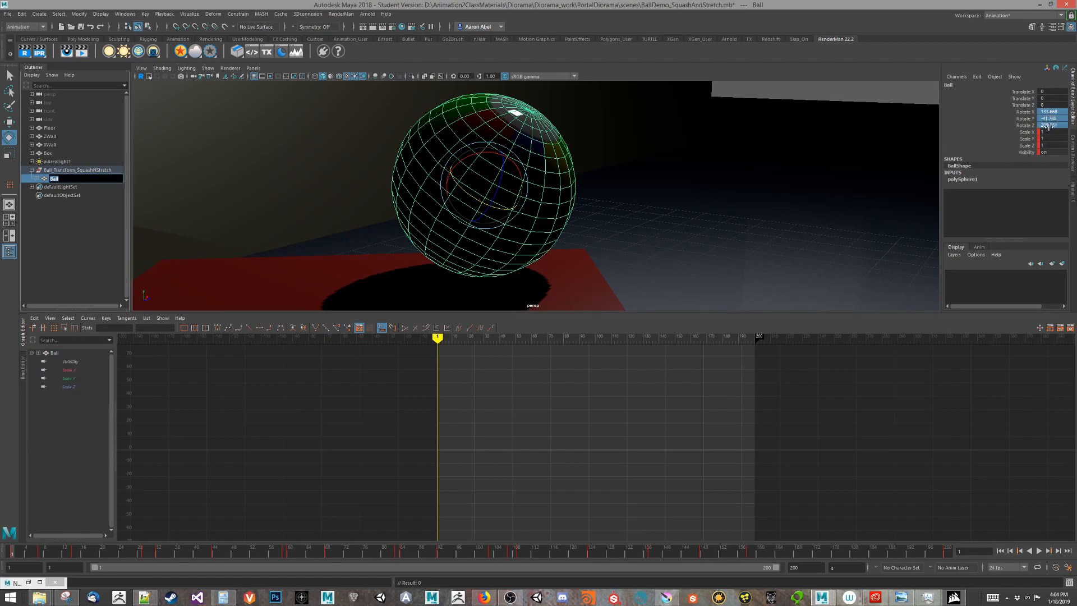
pyautogui.write('0')
pyautogui.press('Return')
pyautogui.keyDown('alt'); pyautogui.moveTo(565, 107); pyautogui.dragTo(492, 217); pyautogui.keyUp('alt')
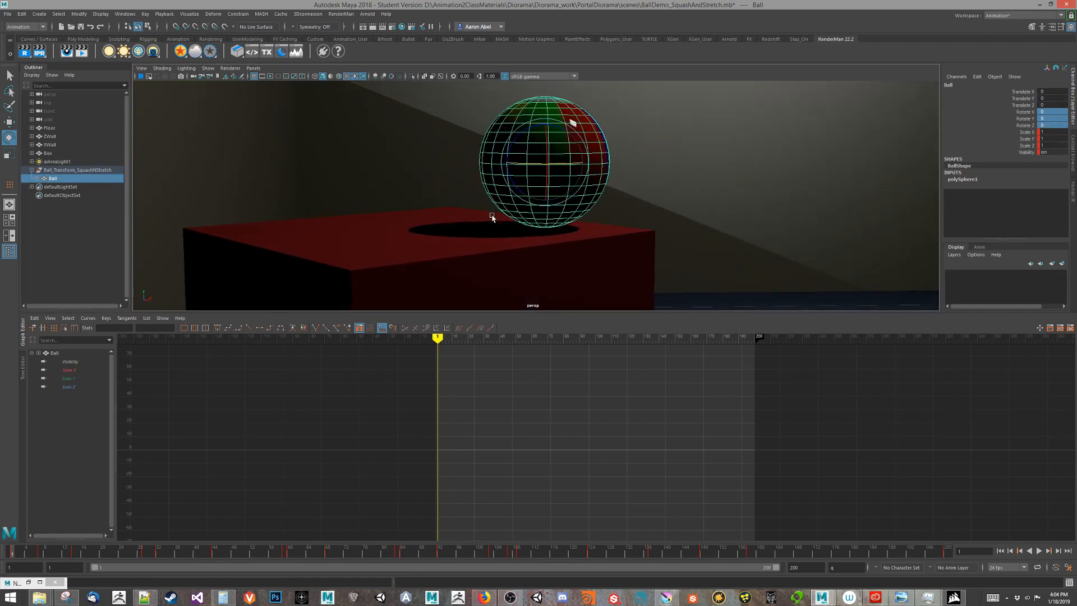
# Isolate the Ball_Transform_SquashNStretch group in the perspective viewport, hiding the rest of the scene.
pyautogui.click(64, 169)
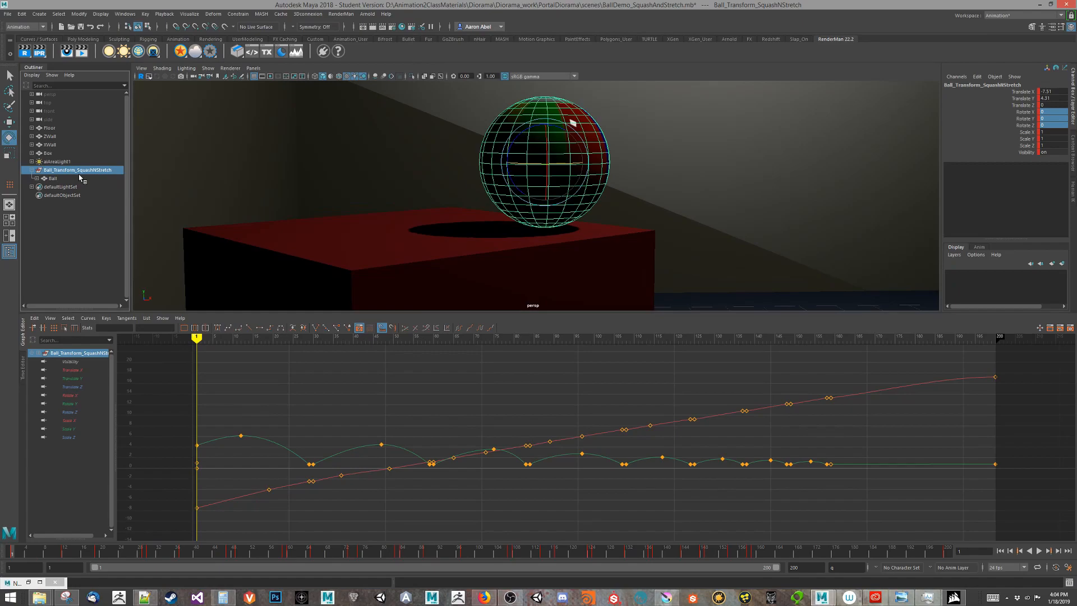
pyautogui.keyDown('alt'); pyautogui.moveTo(488, 212); pyautogui.dragTo(655, 226, button='right'); pyautogui.keyUp('alt')
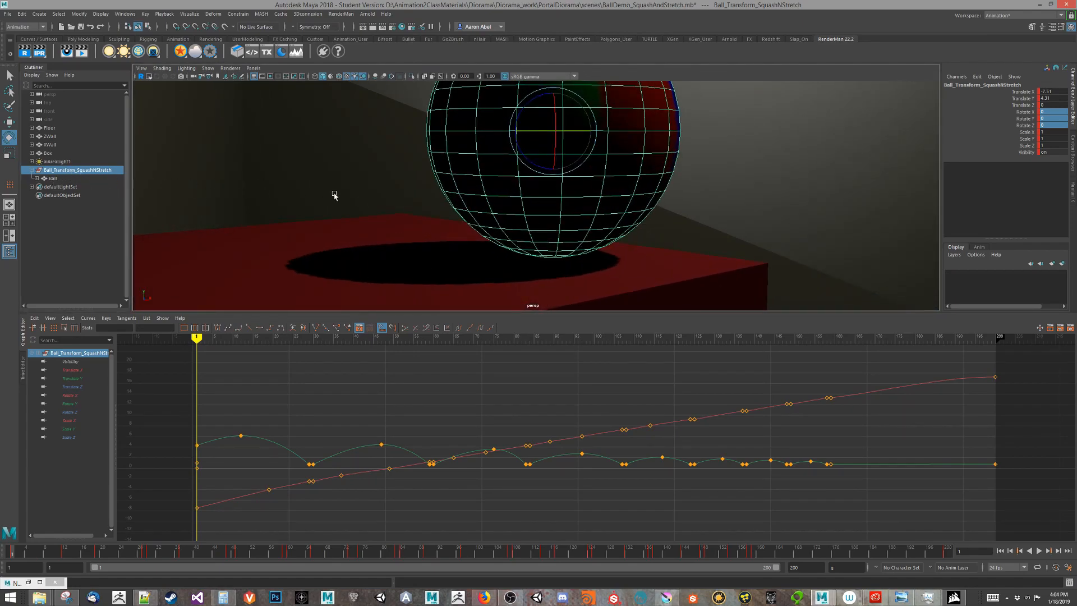
pyautogui.click(208, 68)
pyautogui.moveTo(247, 85)
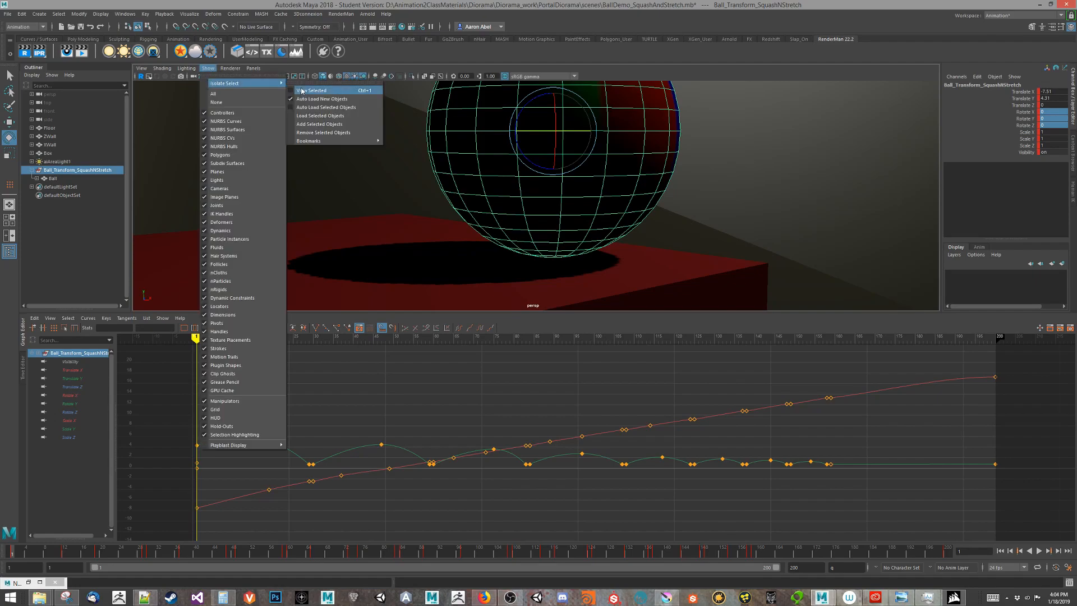
pyautogui.click(301, 89)
pyautogui.keyDown('alt'); pyautogui.moveTo(552, 229); pyautogui.dragTo(455, 242, button='right'); pyautogui.keyUp('alt')
pyautogui.keyDown('alt'); pyautogui.moveTo(455, 242); pyautogui.dragTo(557, 225); pyautogui.keyUp('alt')
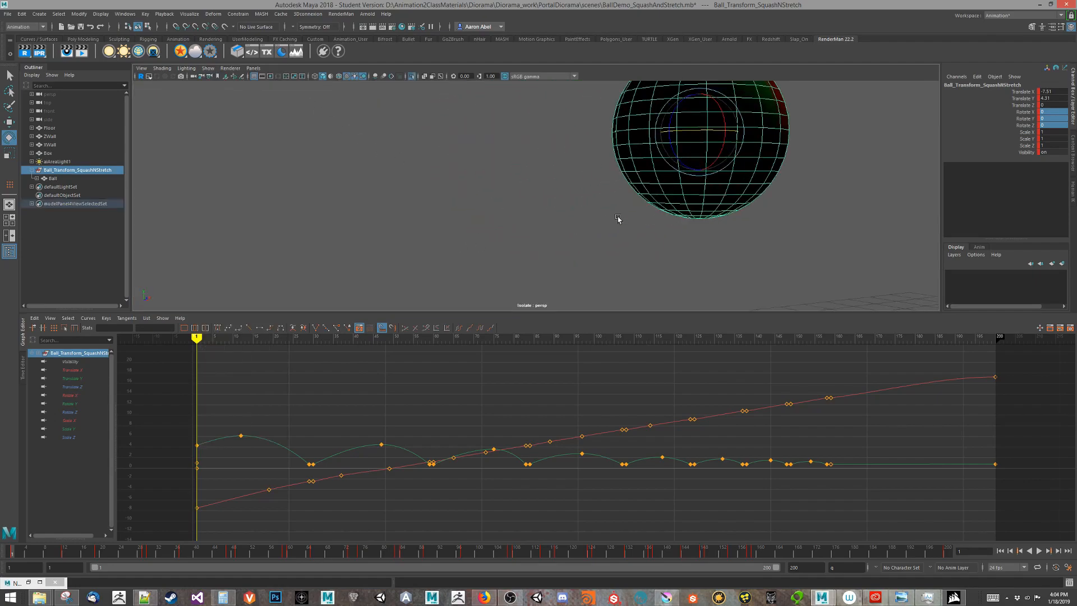
# Shrink the Graph Editor to enlarge the perspective viewport, and select the isolated Ball.
pyautogui.click(562, 405)
pyautogui.moveTo(565, 312); pyautogui.dragTo(564, 497)
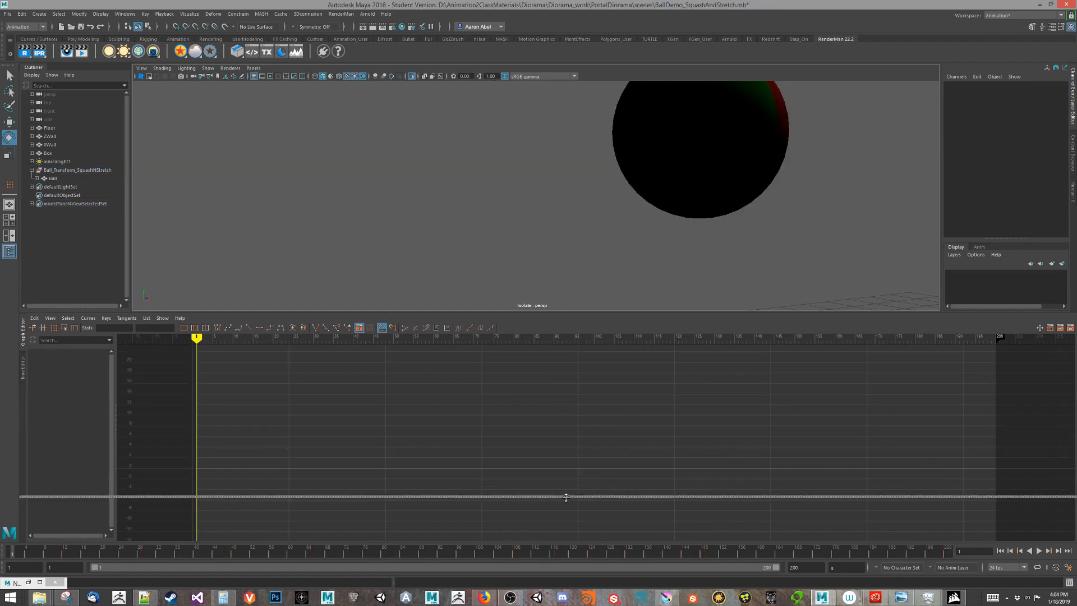
pyautogui.click(706, 246)
pyautogui.keyDown('alt'); pyautogui.moveTo(705, 245); pyautogui.dragTo(657, 257); pyautogui.keyUp('alt')
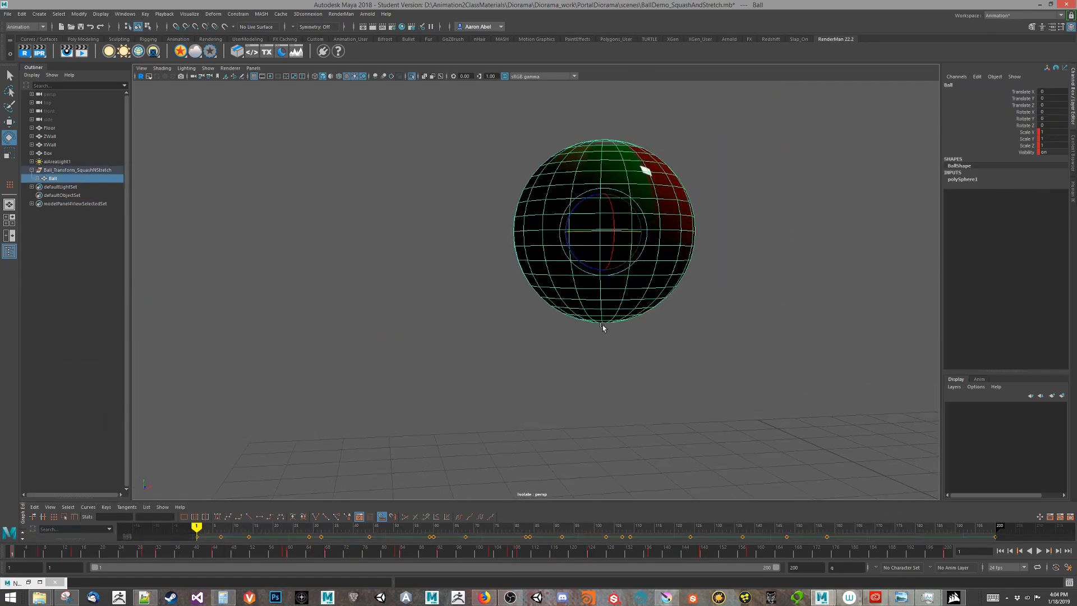
# Activate the Move tool and briefly enter pivot editing to examine the pivot location of the Ball.
pyautogui.moveTo(599, 337)
pyautogui.keyDown('alt'); pyautogui.mouseDown()
pyautogui.moveTo(654, 319)
pyautogui.moveTo(661, 281)
pyautogui.moveTo(409, 306)
pyautogui.moveTo(433, 308)
pyautogui.mouseUp(); pyautogui.keyUp('alt')
pyautogui.press('w')
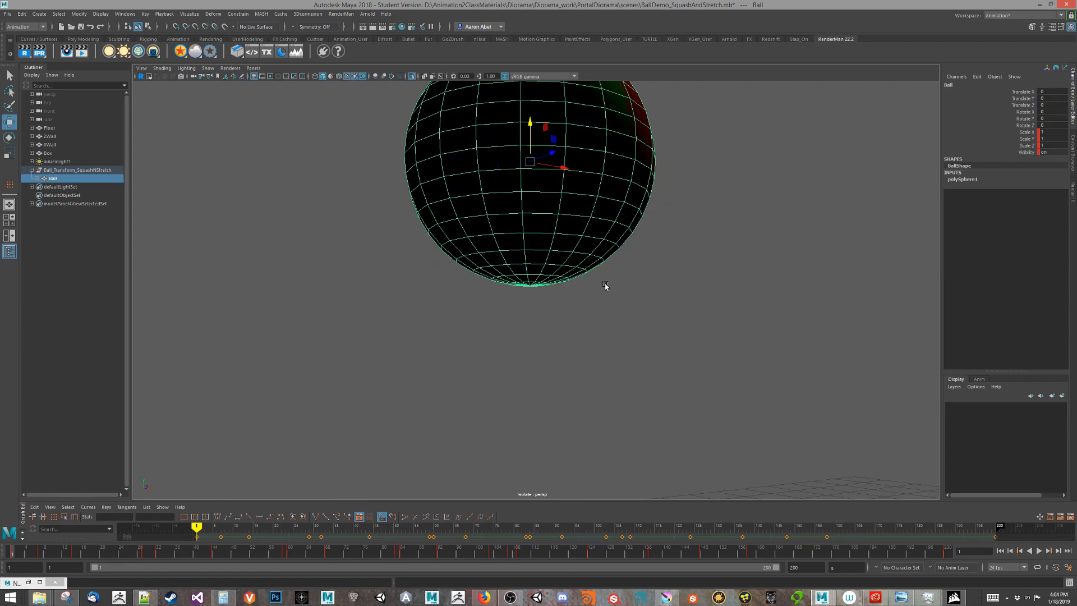
pyautogui.press('d')
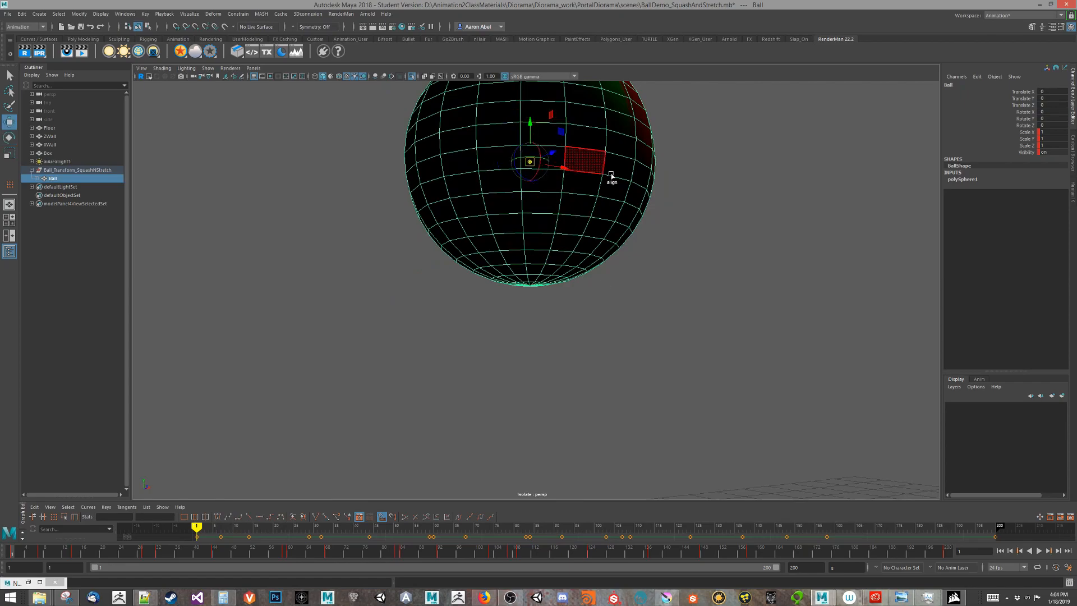
pyautogui.press('d')
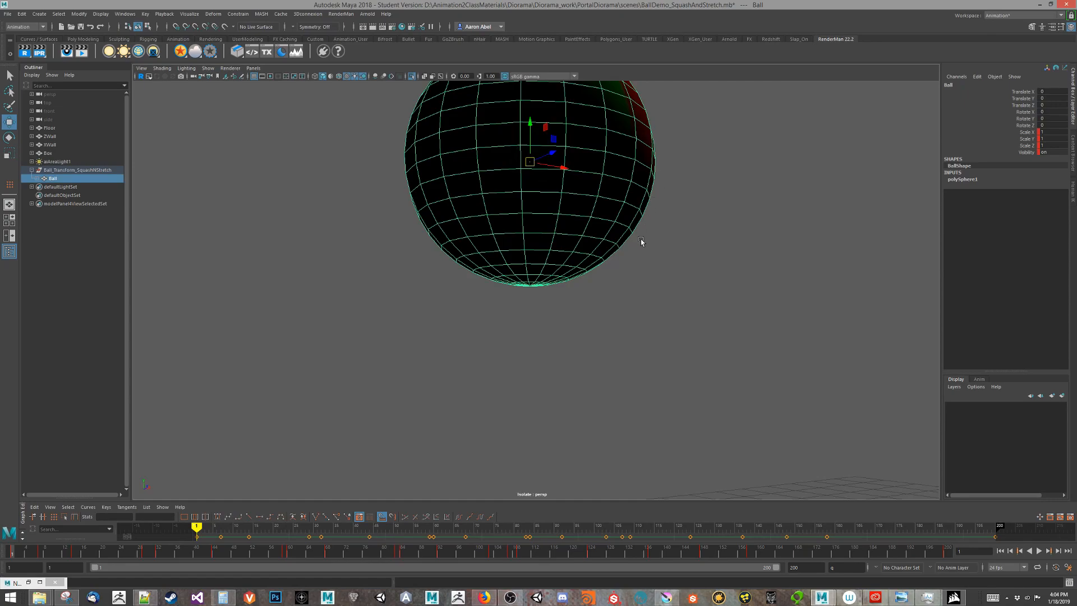
pyautogui.keyDown('alt'); pyautogui.moveTo(642, 241); pyautogui.dragTo(637, 276, button='middle'); pyautogui.keyUp('alt')
pyautogui.keyDown('alt'); pyautogui.moveTo(582, 385); pyautogui.dragTo(585, 389); pyautogui.keyUp('alt')
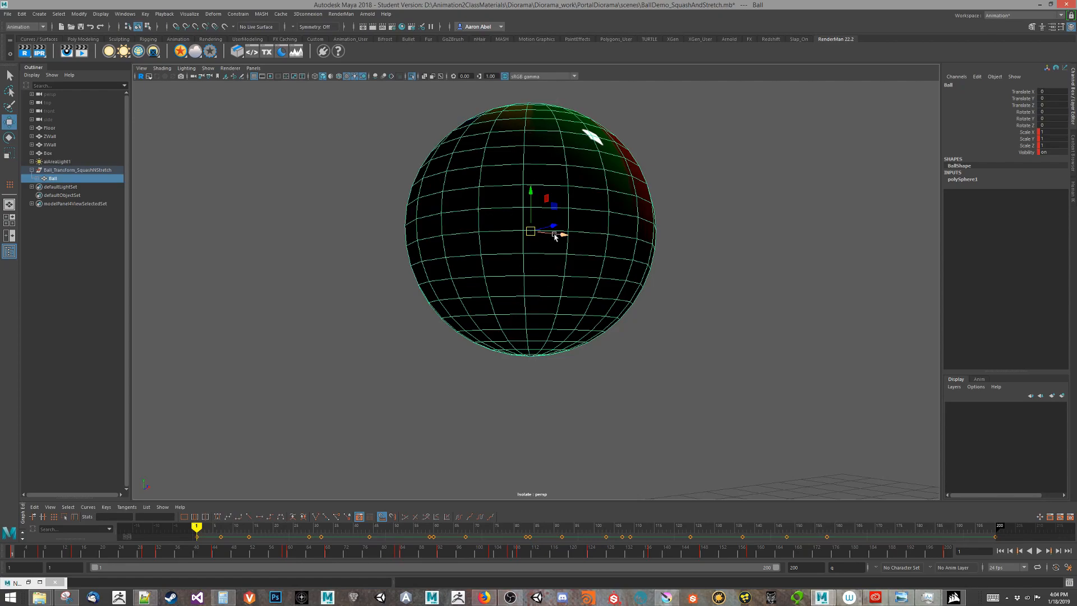
# Snap the Ball's pivot to the bottom vertex of the sphere and leave pivot editing.
pyautogui.keyDown('alt'); pyautogui.moveTo(513, 276); pyautogui.dragTo(546, 261); pyautogui.keyUp('alt')
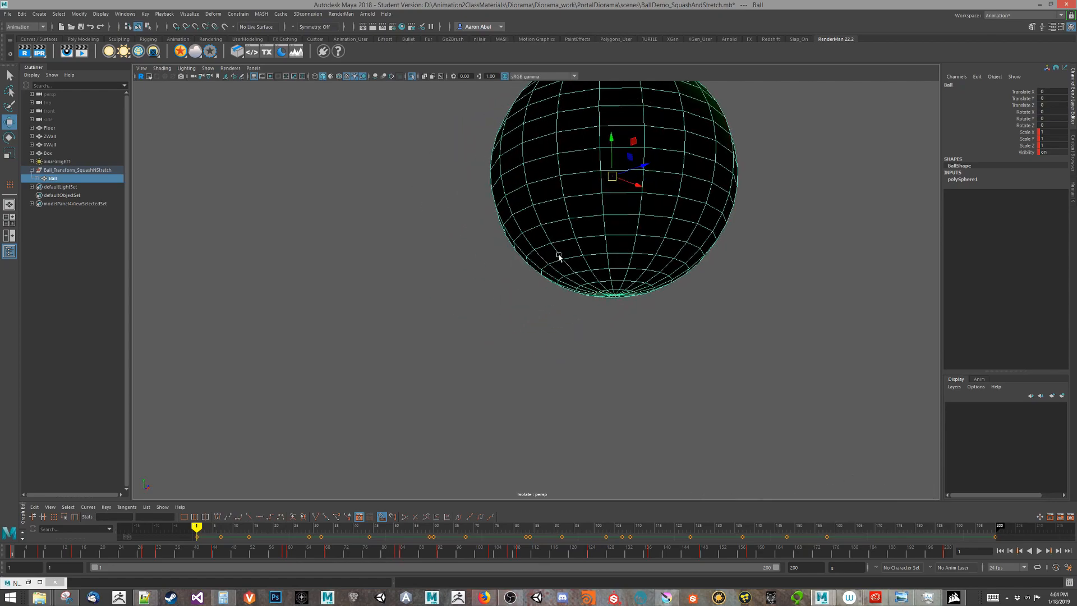
pyautogui.keyDown('alt'); pyautogui.moveTo(558, 261); pyautogui.dragTo(546, 295, button='middle'); pyautogui.keyUp('alt')
pyautogui.keyDown('alt'); pyautogui.moveTo(545, 296); pyautogui.dragTo(585, 293, button='right'); pyautogui.keyUp('alt')
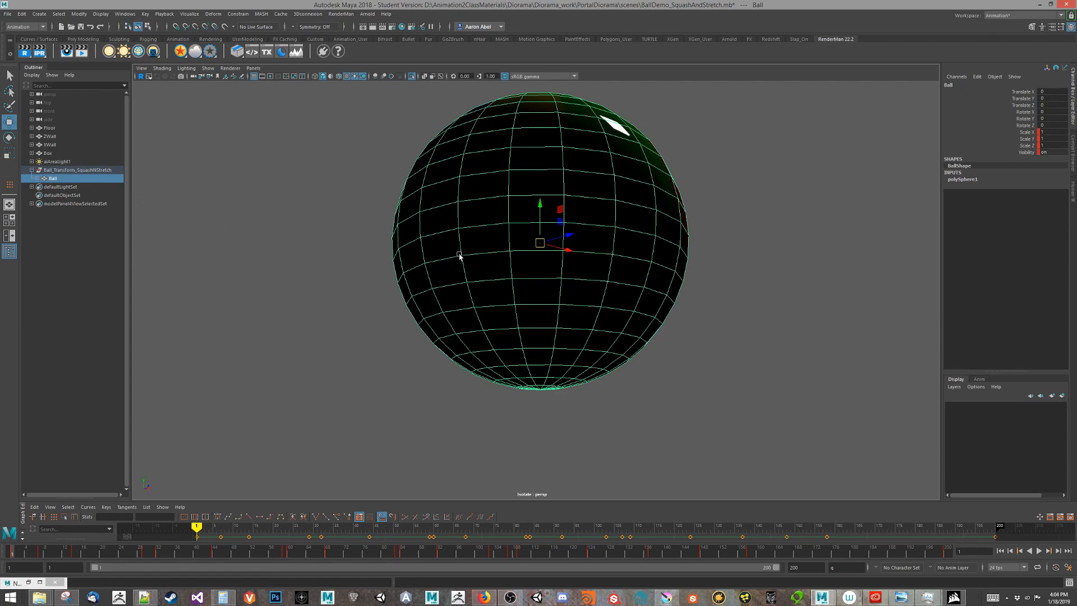
pyautogui.press('d')
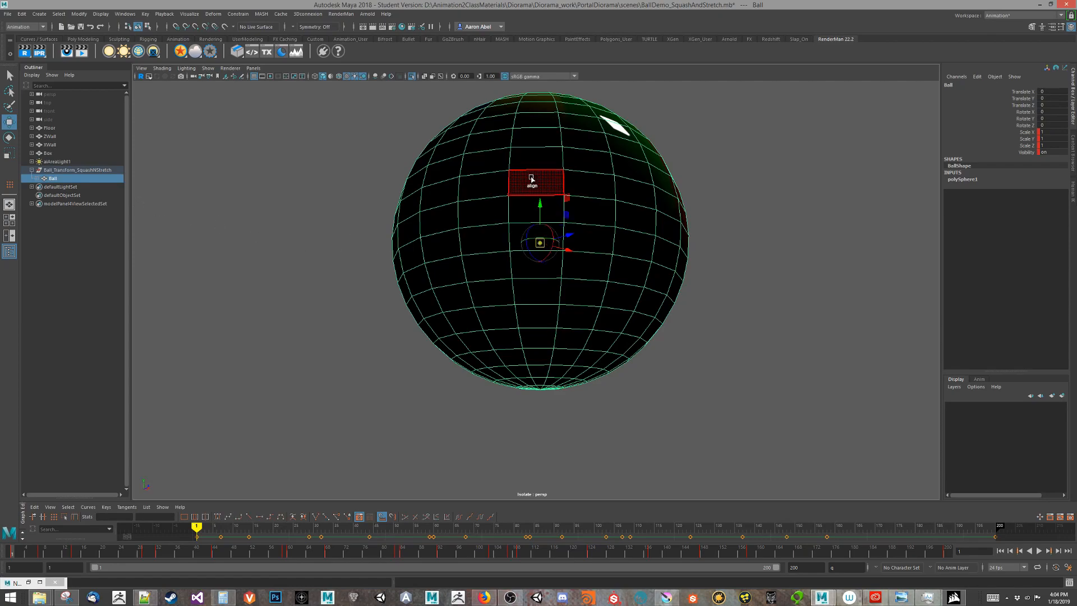
pyautogui.moveTo(539, 207); pyautogui.dragTo(539, 321)
pyautogui.press('v')
pyautogui.moveTo(563, 265); pyautogui.dragTo(564, 299)
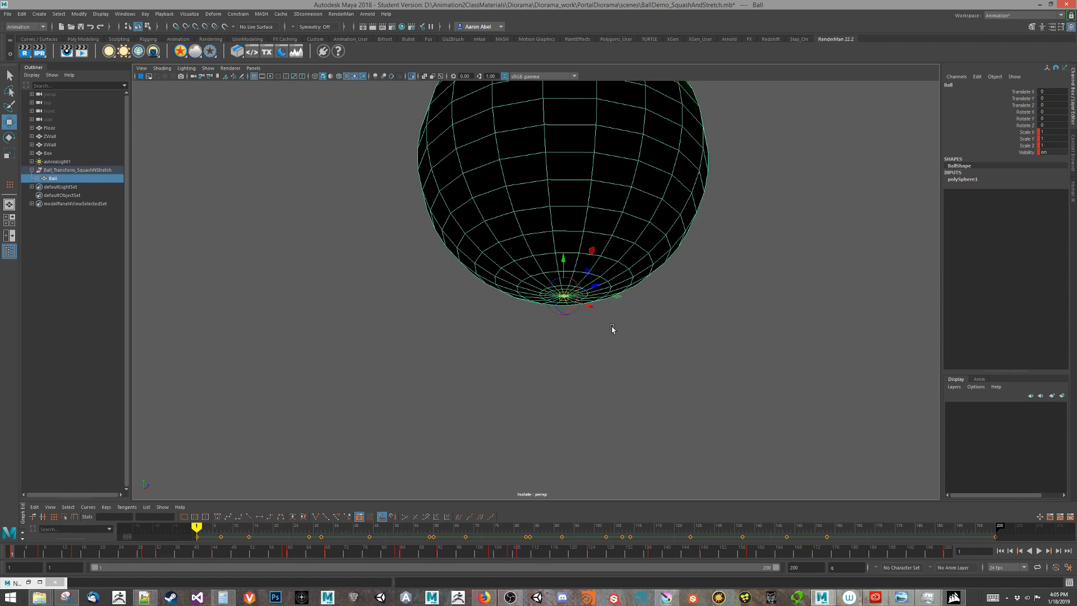
pyautogui.press('Insert')
# Try scaling the Ball vertically from its bottom pivot, and undo the scaling.
pyautogui.press('e')
pyautogui.keyDown('alt'); pyautogui.moveTo(676, 263); pyautogui.dragTo(658, 271); pyautogui.keyUp('alt')
pyautogui.press('r')
pyautogui.moveTo(400, 392); pyautogui.dragTo(409, 359)
pyautogui.hotkey('ctrl', 'z')
# Turn off isolation in the perspective viewport and frame the red box, the ball and the floor.
pyautogui.keyDown('alt'); pyautogui.moveTo(656, 342); pyautogui.dragTo(365, 363, button='right'); pyautogui.keyUp('alt')
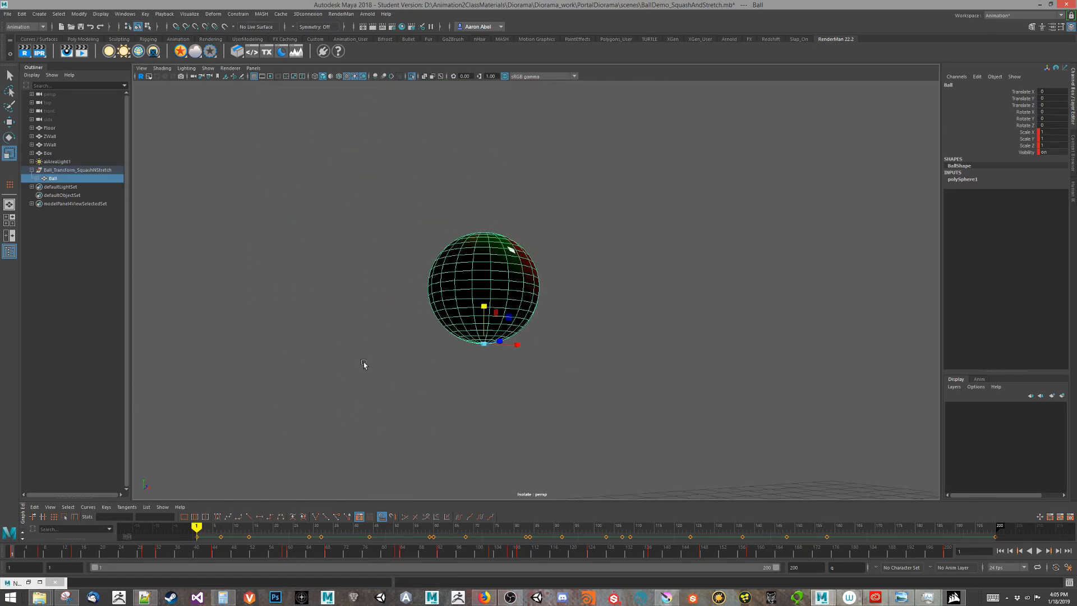
pyautogui.hotkey('ctrl', '1')
pyautogui.moveTo(561, 360)
pyautogui.keyDown('alt'); pyautogui.mouseDown()
pyautogui.moveTo(548, 389)
pyautogui.moveTo(566, 366)
pyautogui.mouseUp(); pyautogui.keyUp('alt')
pyautogui.keyDown('alt'); pyautogui.moveTo(567, 366); pyautogui.dragTo(348, 370, button='right'); pyautogui.keyUp('alt')
pyautogui.keyDown('alt'); pyautogui.moveTo(673, 401); pyautogui.dragTo(504, 381, button='middle'); pyautogui.keyUp('alt')
pyautogui.keyDown('alt'); pyautogui.moveTo(503, 381); pyautogui.dragTo(511, 374); pyautogui.keyUp('alt')
pyautogui.keyDown('alt'); pyautogui.moveTo(511, 374); pyautogui.dragTo(603, 369, button='right'); pyautogui.keyUp('alt')
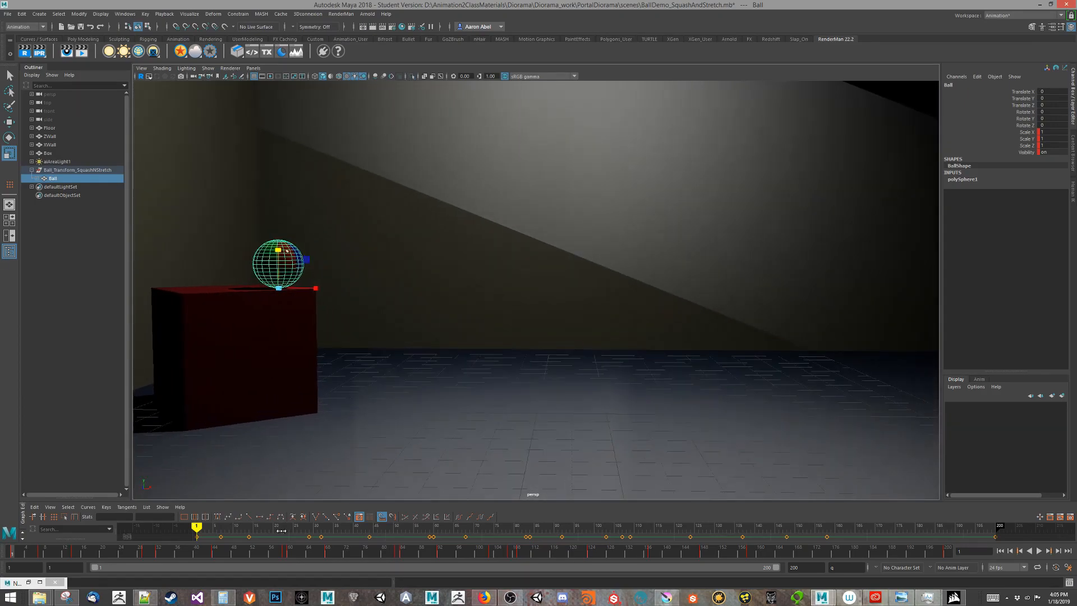
# Scrub and play the bounce animation to examine the ball's motion, and return to frame 1.
pyautogui.moveTo(23, 557); pyautogui.dragTo(149, 561)
pyautogui.keyDown('alt'); pyautogui.moveTo(330, 445); pyautogui.dragTo(332, 441); pyautogui.keyUp('alt')
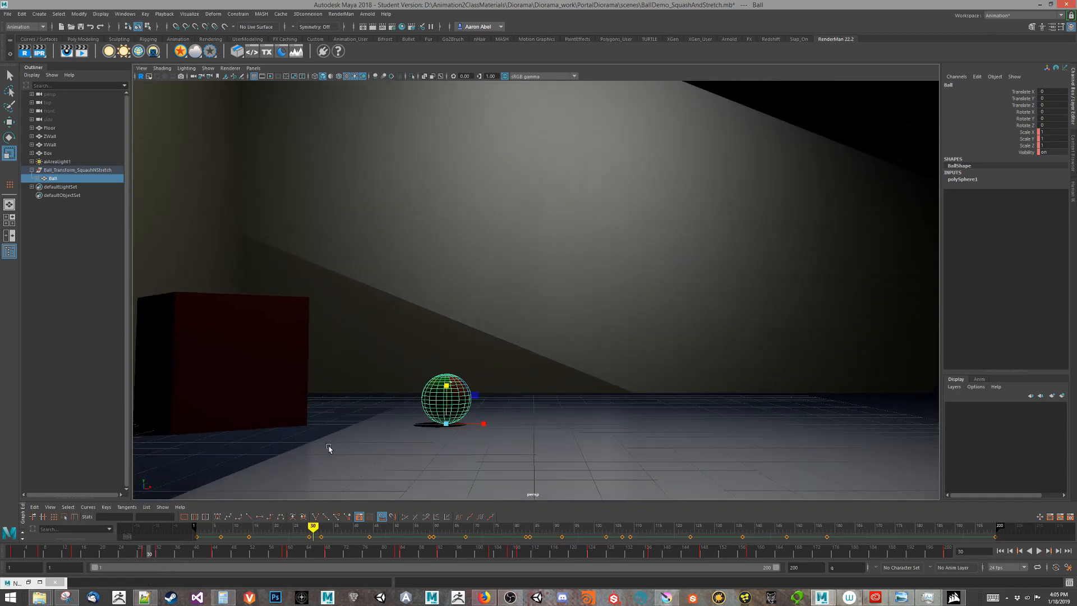
pyautogui.hotkey('alt', 'v')
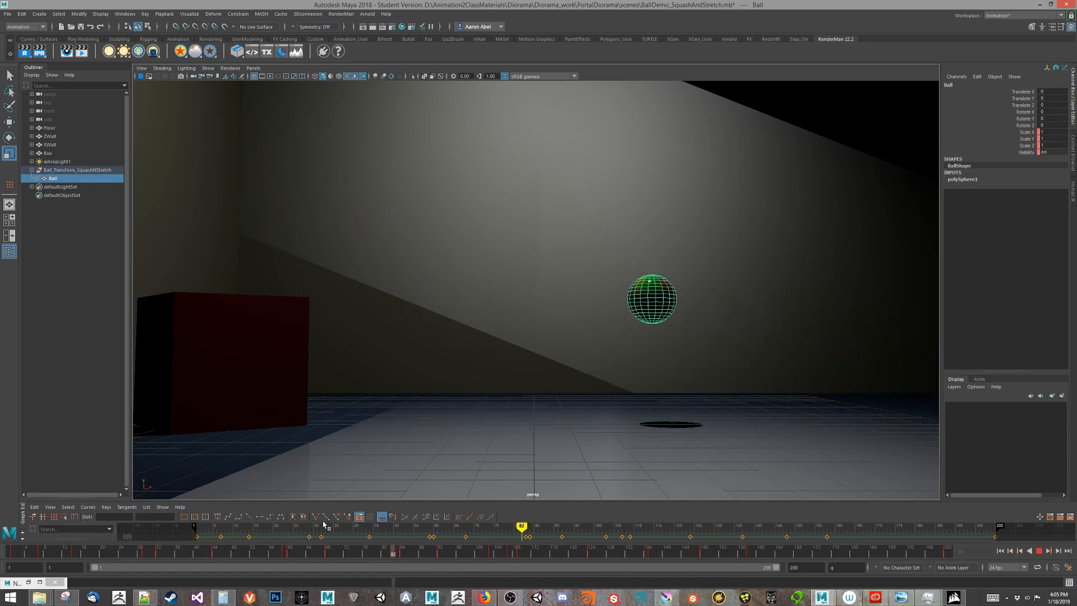
pyautogui.moveTo(806, 552); pyautogui.dragTo(3, 469)
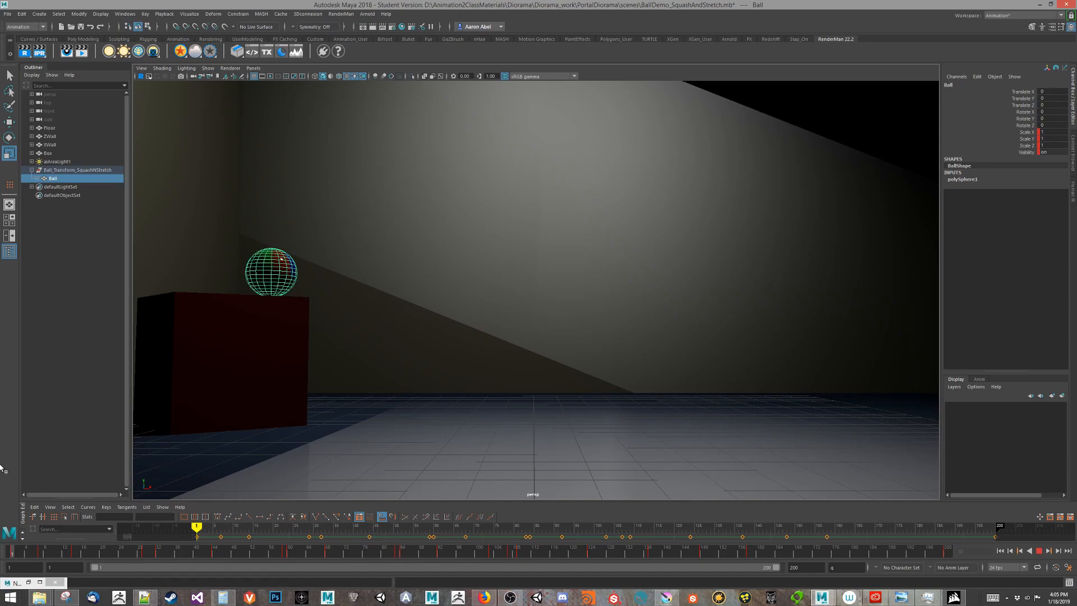
pyautogui.keyDown('alt'); pyautogui.moveTo(414, 313); pyautogui.dragTo(481, 353); pyautogui.keyUp('alt')
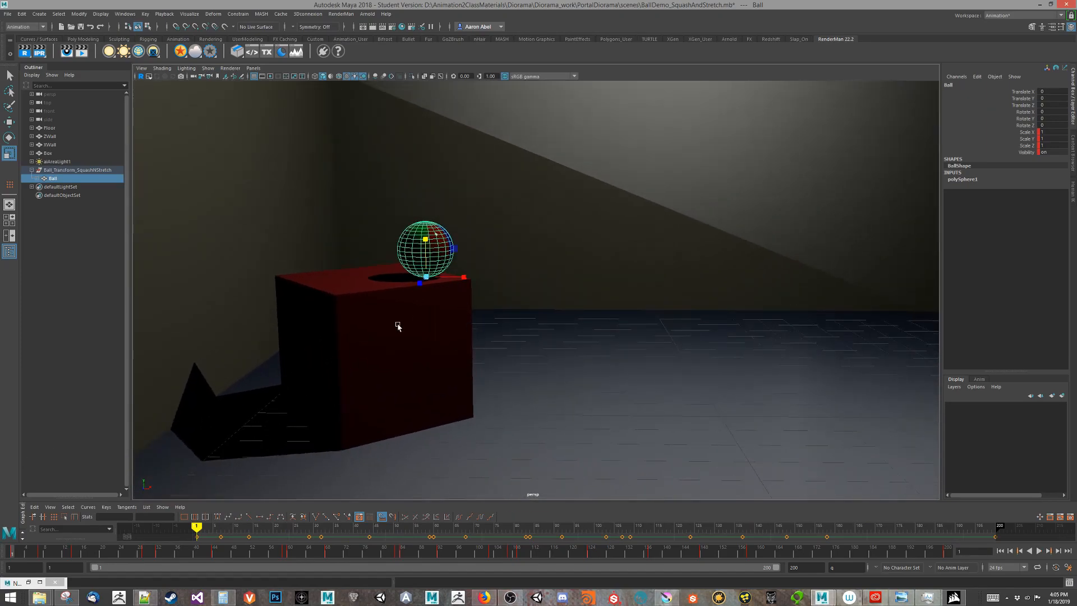
pyautogui.keyDown('alt'); pyautogui.moveTo(401, 324); pyautogui.dragTo(277, 471); pyautogui.keyUp('alt')
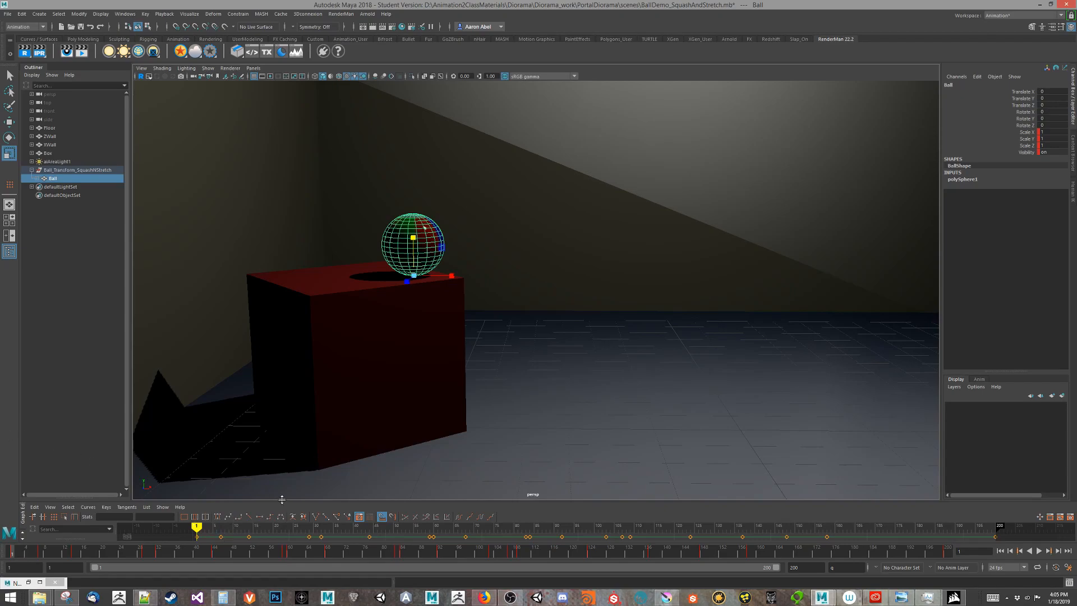
# Enlarge the Graph Editor and display the Scale Y curve of the Ball_Transform_SquashNStretch group.
pyautogui.moveTo(280, 498); pyautogui.dragTo(306, 370)
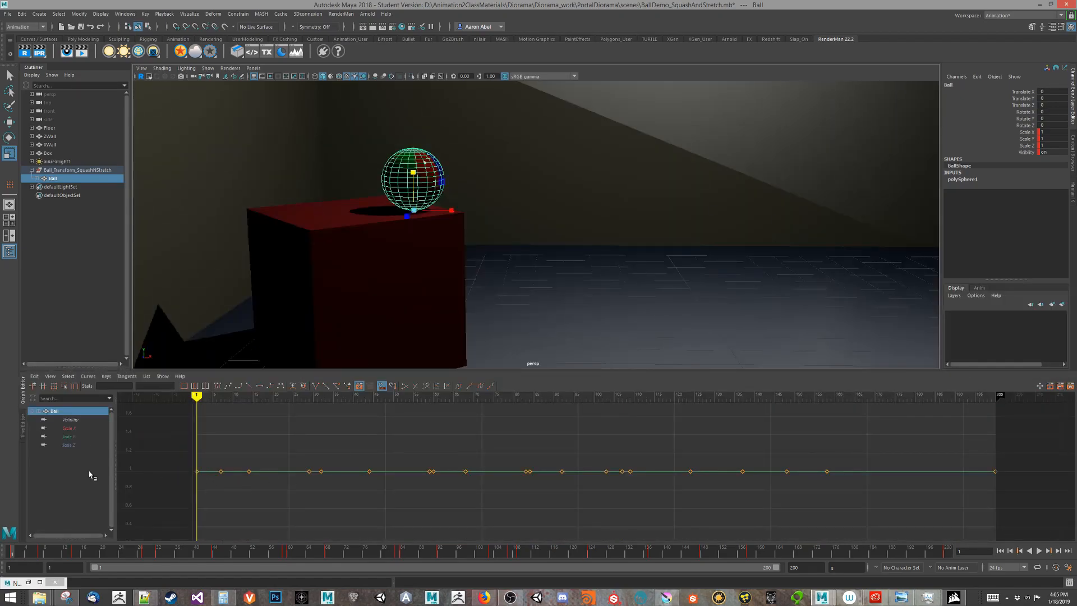
pyautogui.click(77, 436)
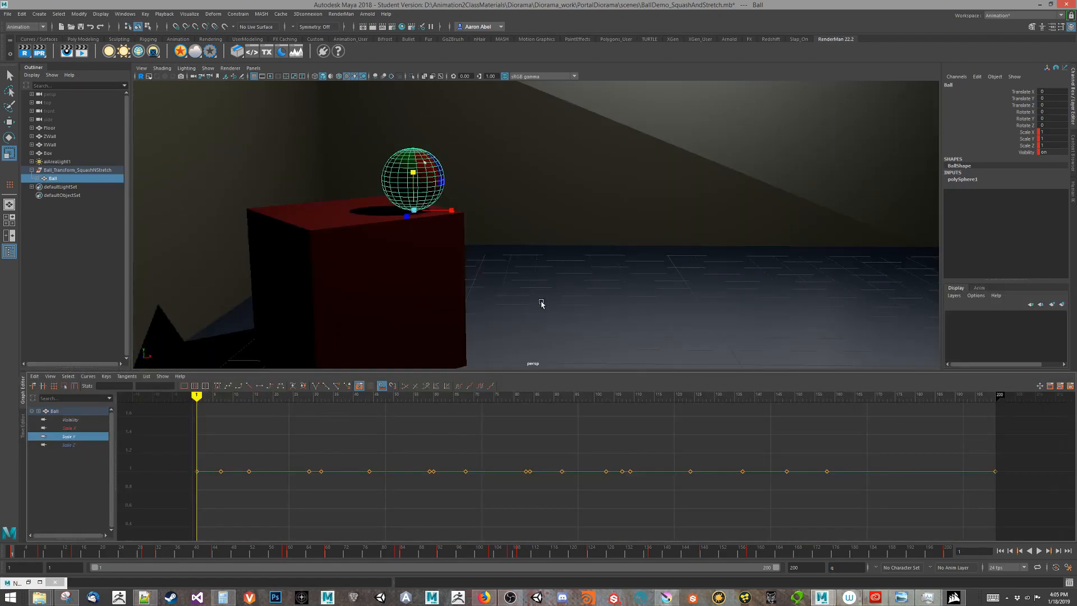
pyautogui.click(72, 169)
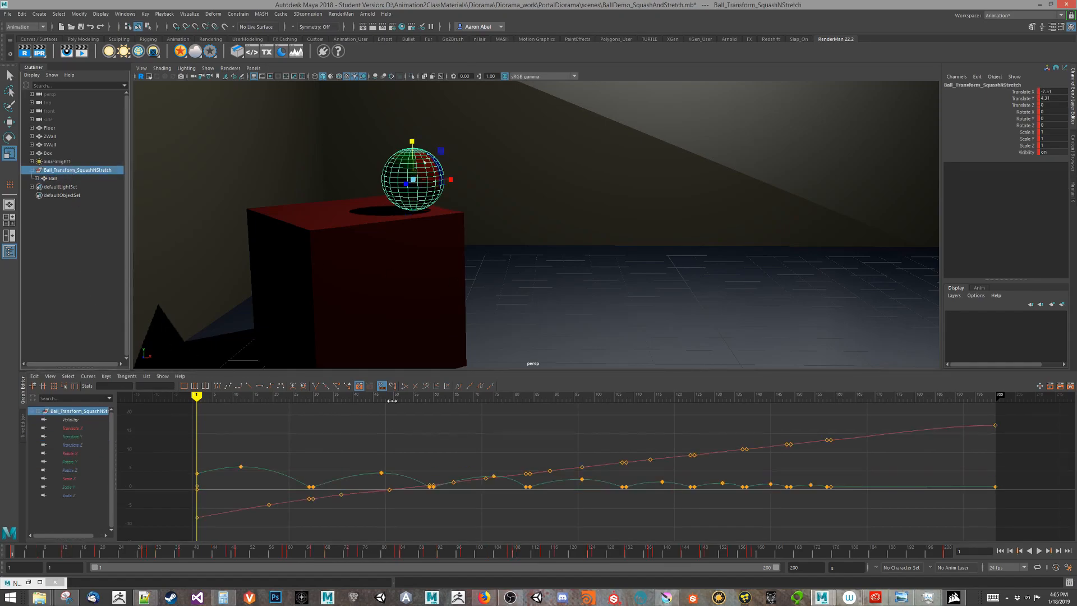
pyautogui.keyDown('alt'); pyautogui.moveTo(567, 336); pyautogui.dragTo(387, 359); pyautogui.keyUp('alt')
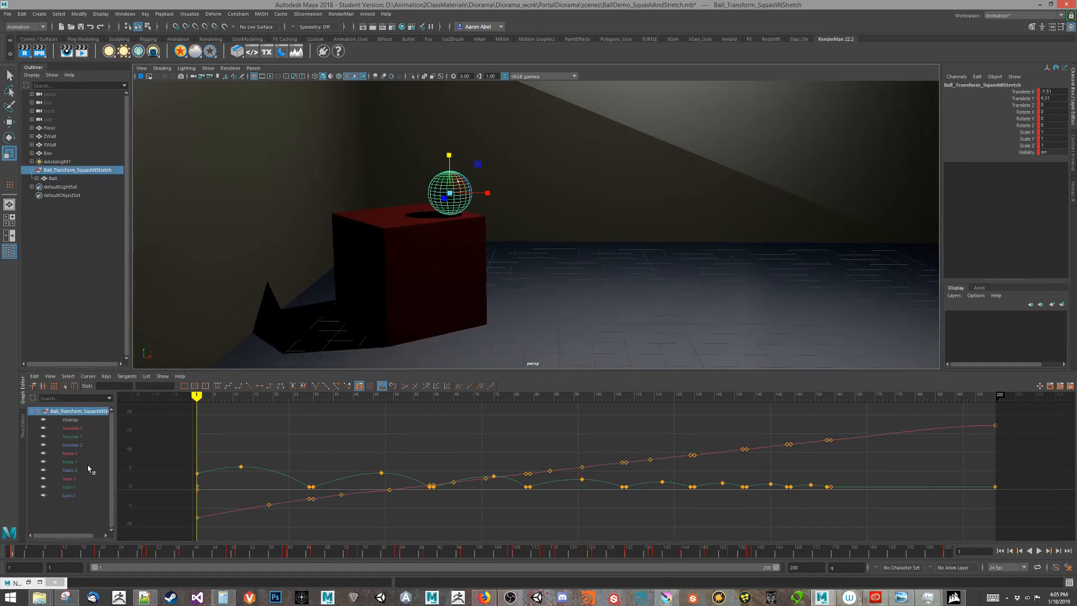
pyautogui.click(70, 486)
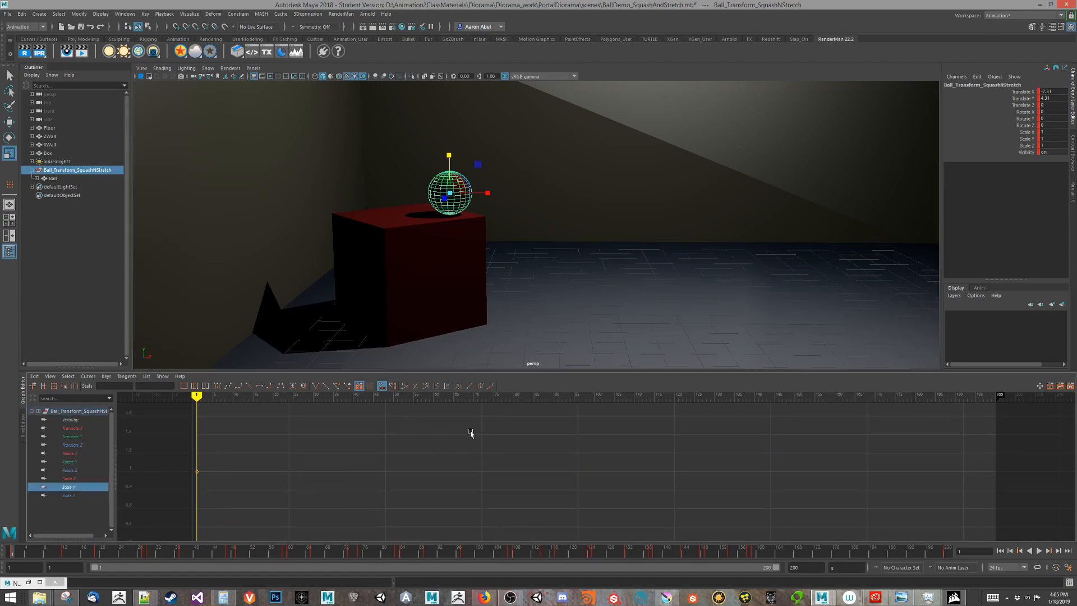
pyautogui.press('f')
# Key the Ball_Transform_SquashNStretch group at about frame 12, and try squashing it vertically at frame 29.
pyautogui.moveTo(18, 552); pyautogui.dragTo(144, 560)
pyautogui.press('s')
pyautogui.moveTo(608, 266); pyautogui.dragTo(593, 294)
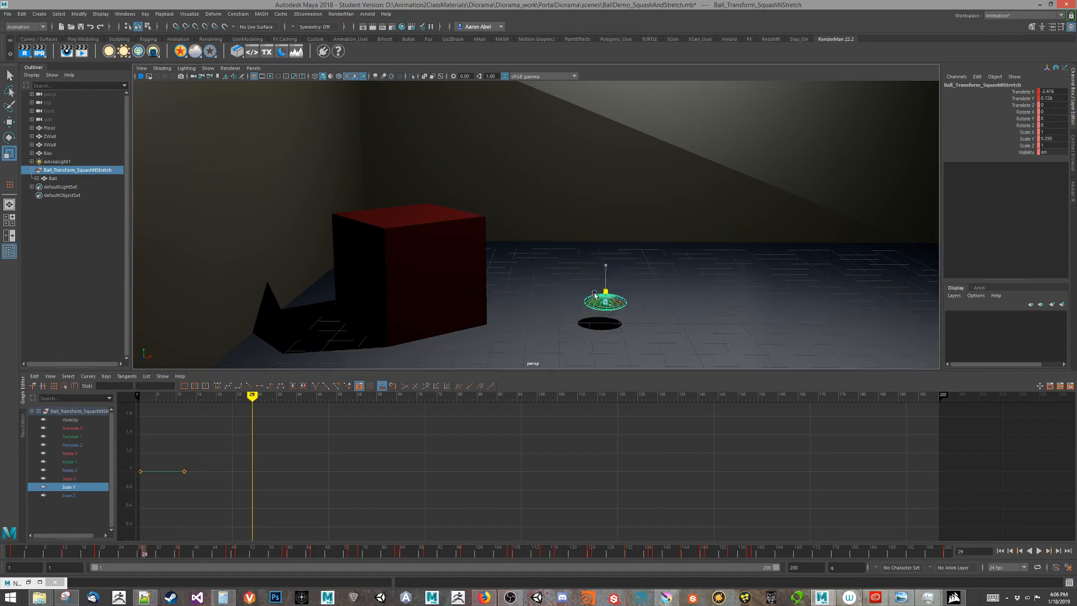
# Compare the pivots of the Ball and its parent group, and reset the group's Scale Y to 1.
pyautogui.click(61, 178)
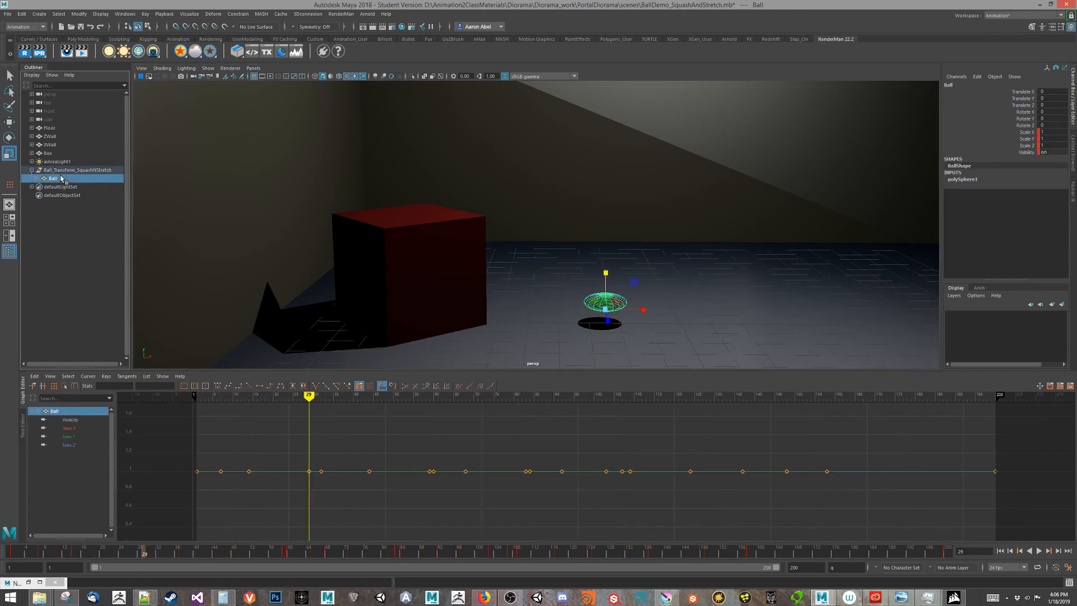
pyautogui.click(64, 170)
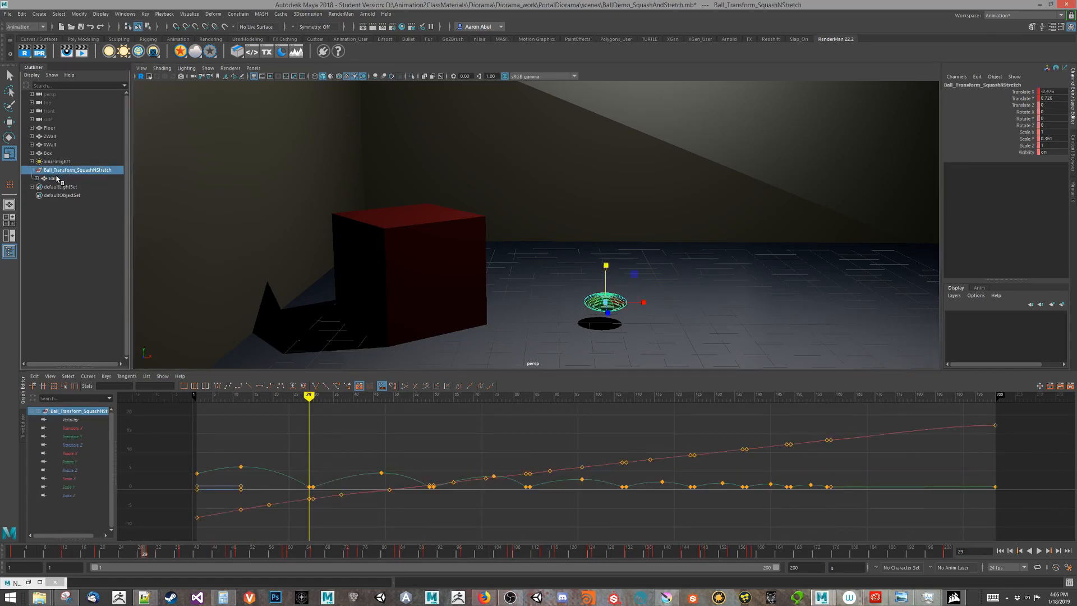
pyautogui.click(59, 179)
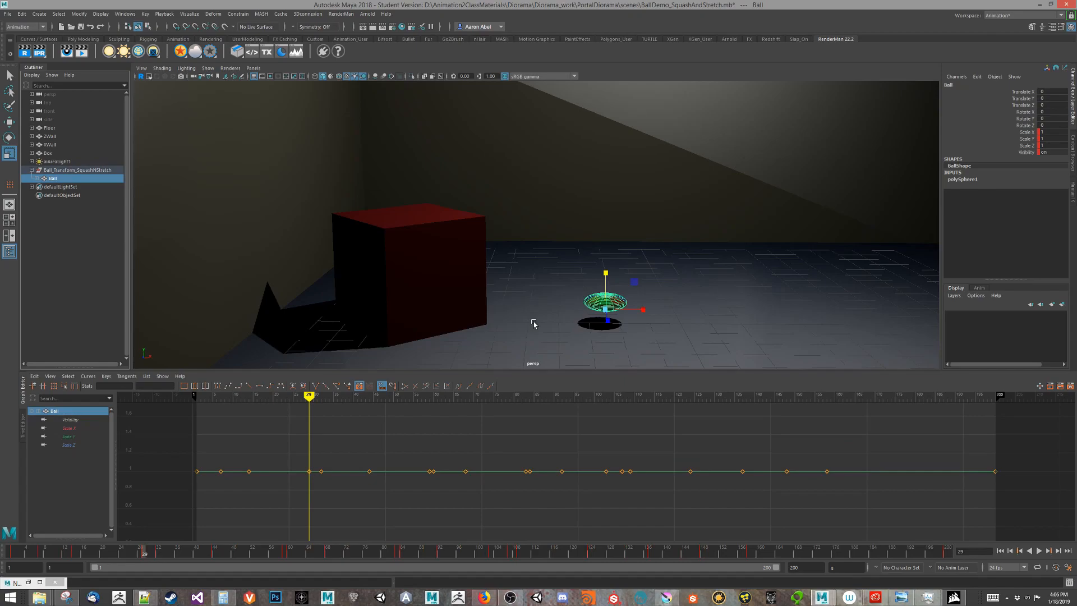
pyautogui.click(77, 170)
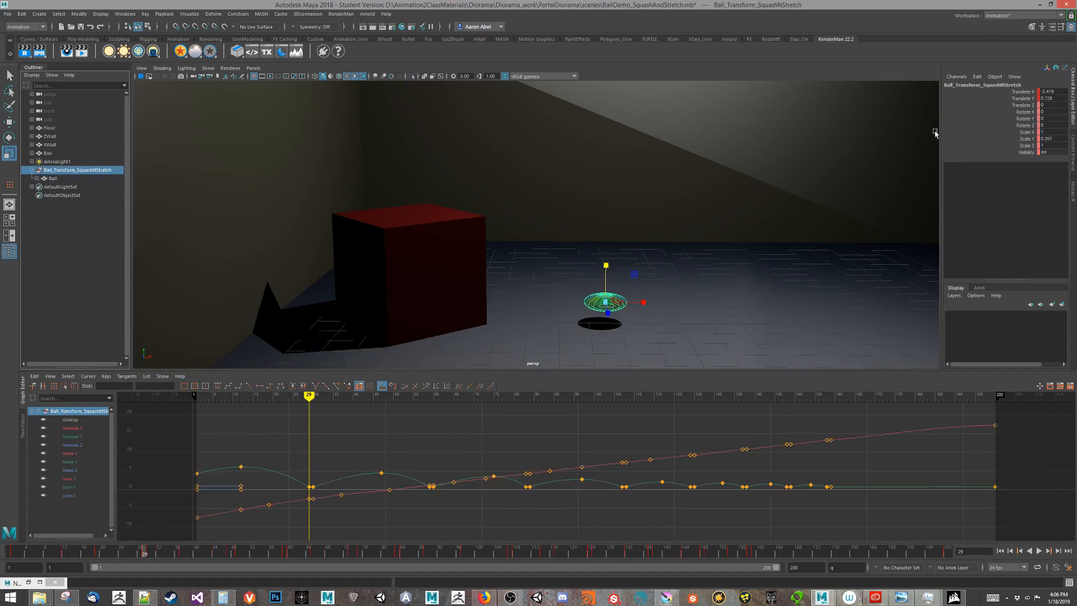
pyautogui.doubleClick(1052, 139)
pyautogui.write('1')
pyautogui.press('Return')
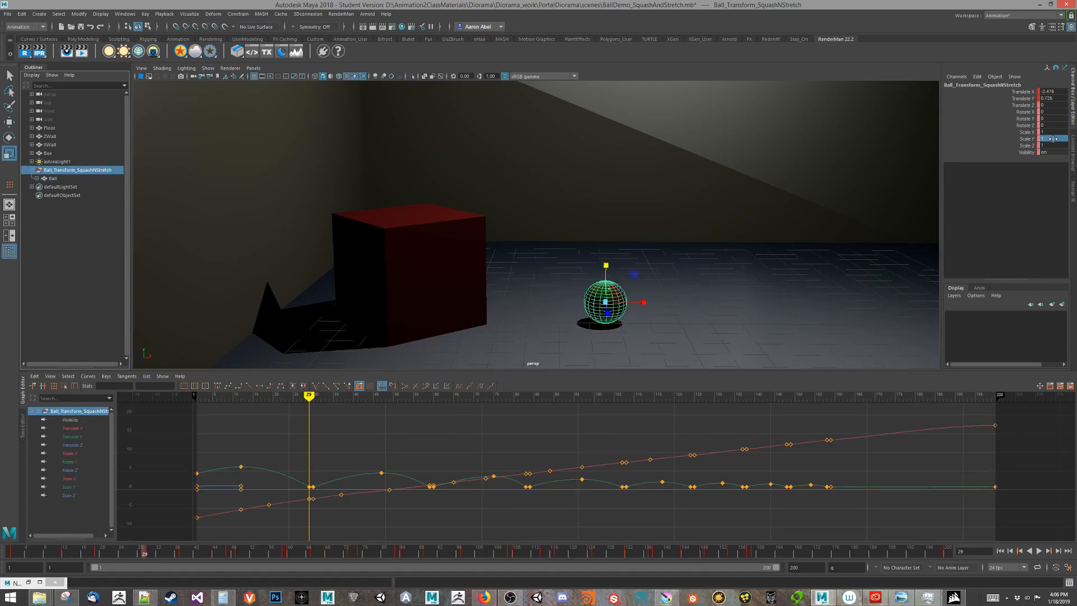
# Isolate the Ball_Transform_SquashNStretch group in the perspective viewport and frame the ball closely.
pyautogui.scroll(3, 619, 286)
pyautogui.scroll(3, 653, 269)
pyautogui.keyDown('alt'); pyautogui.moveTo(596, 262); pyautogui.dragTo(585, 196, button='middle'); pyautogui.keyUp('alt')
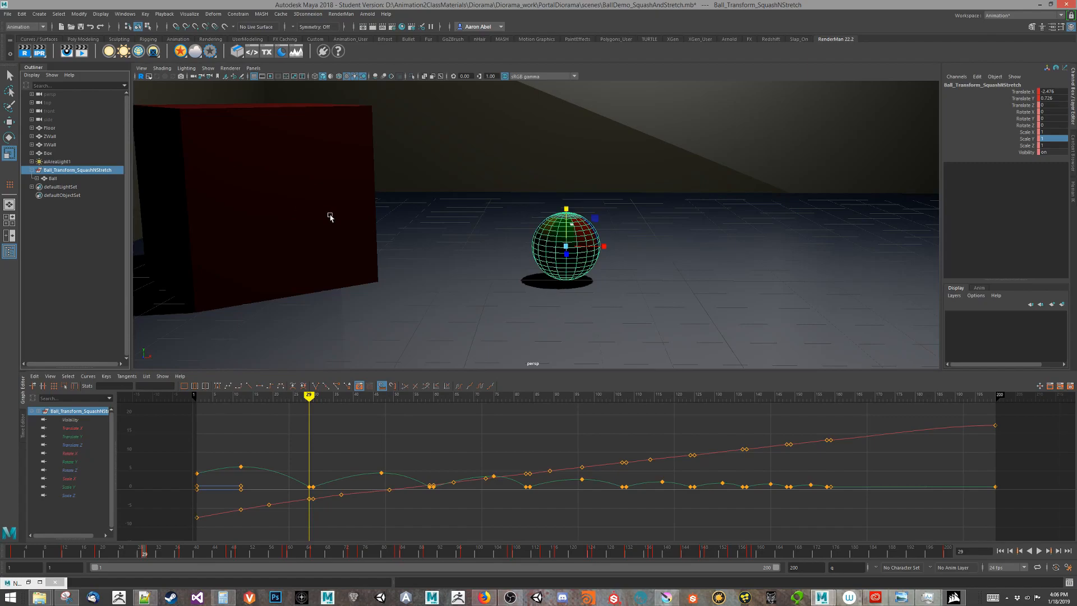
pyautogui.hotkey('ctrl', '1')
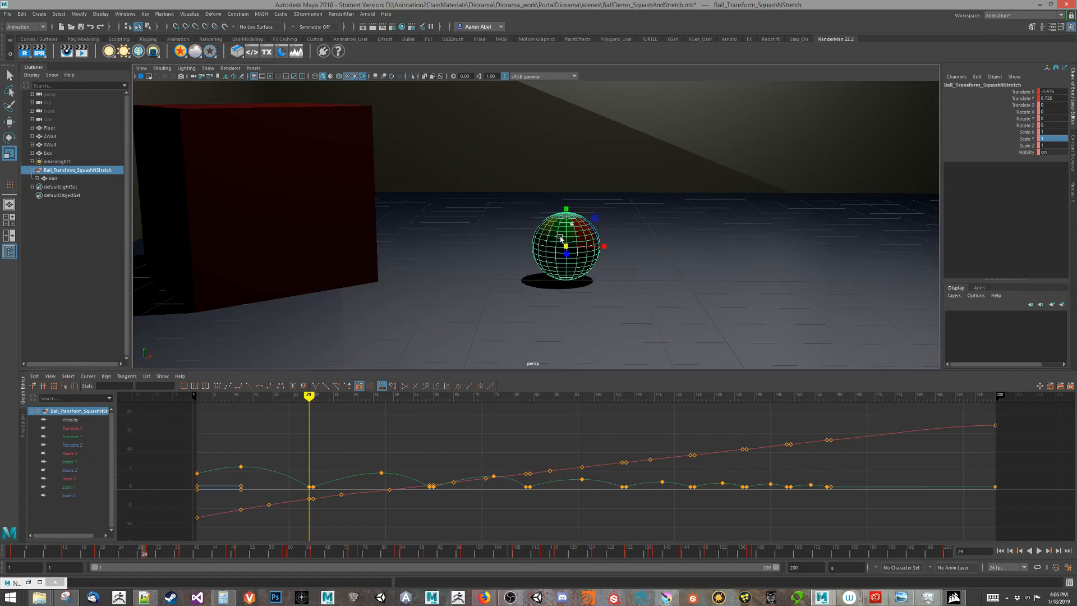
pyautogui.hotkey('ctrl', '1')
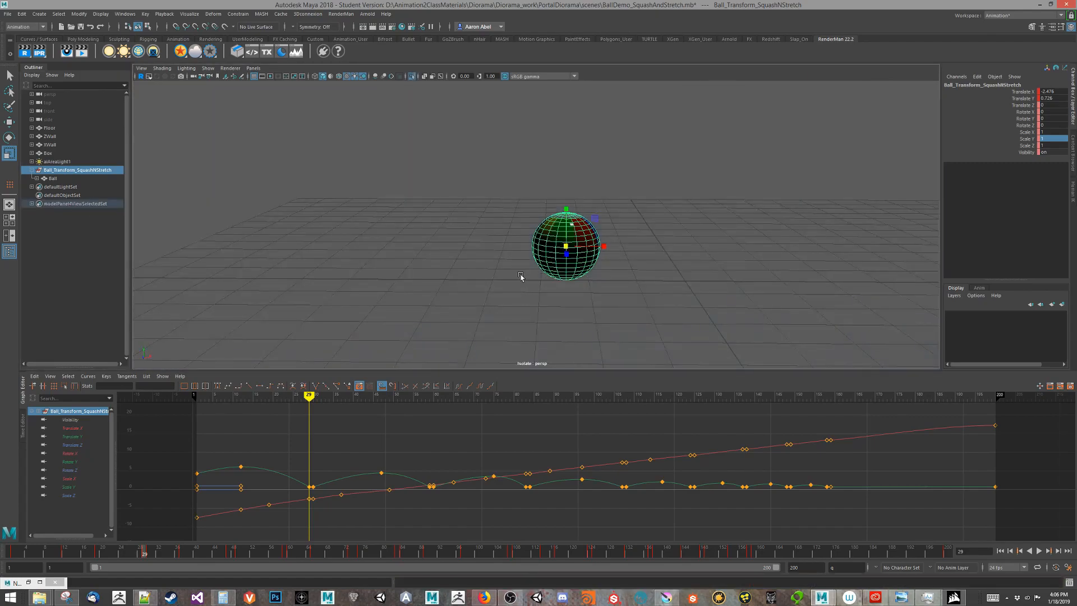
pyautogui.scroll(4, 555, 275)
pyautogui.keyDown('alt'); pyautogui.moveTo(582, 298); pyautogui.dragTo(625, 203, button='middle'); pyautogui.keyUp('alt')
pyautogui.keyDown('alt'); pyautogui.moveTo(527, 269); pyautogui.dragTo(809, 250, button='right'); pyautogui.keyUp('alt')
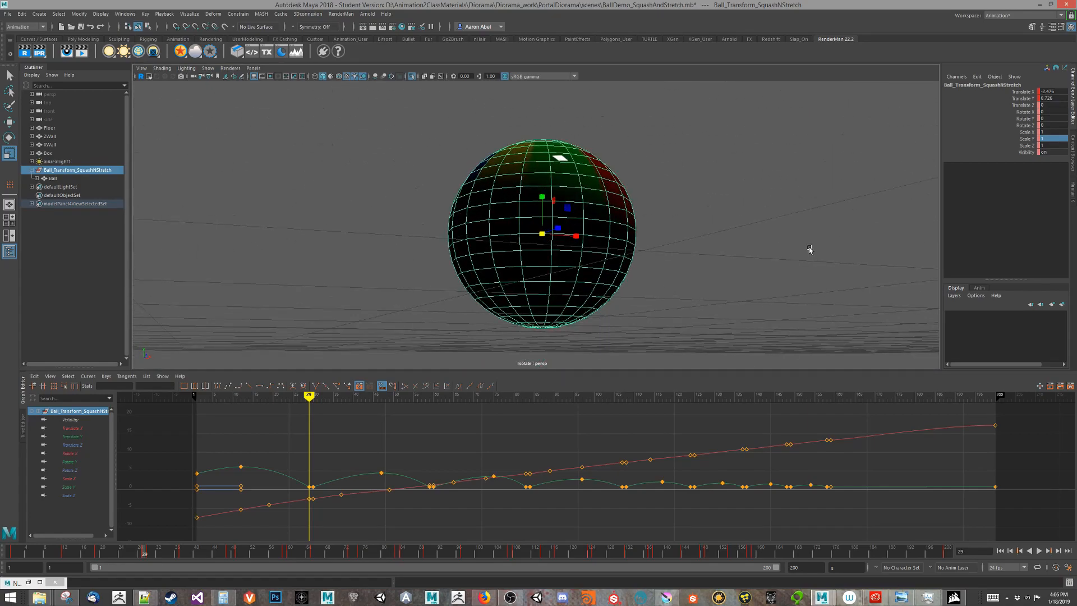
# Snap the Ball_Transform_SquashNStretch group's pivot to the ball's bottom vertex, and show the whole scene again.
pyautogui.press('d')
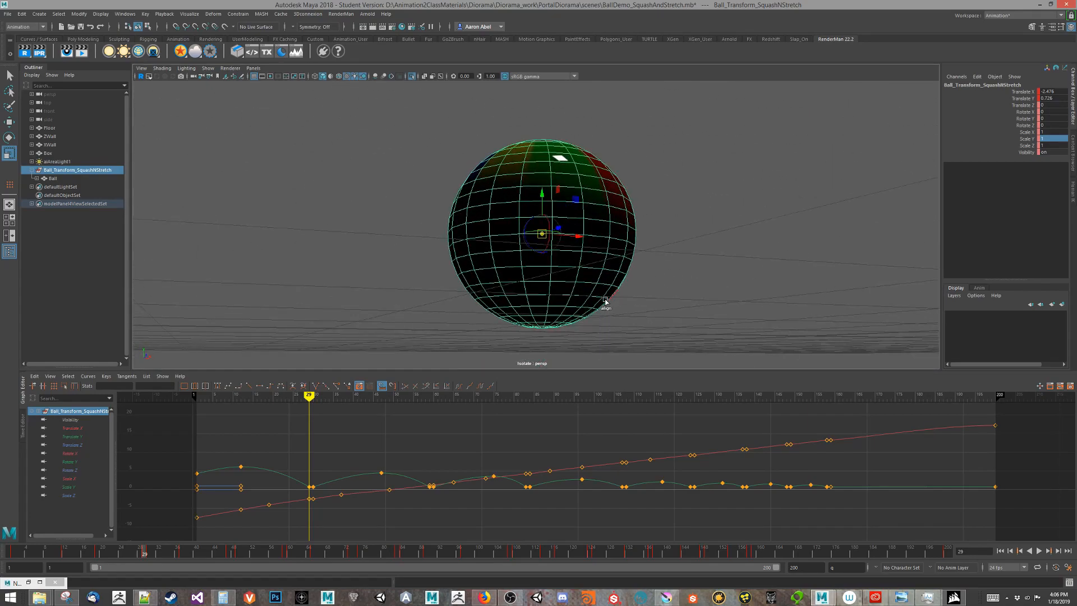
pyautogui.press('v')
pyautogui.moveTo(544, 234); pyautogui.dragTo(545, 332)
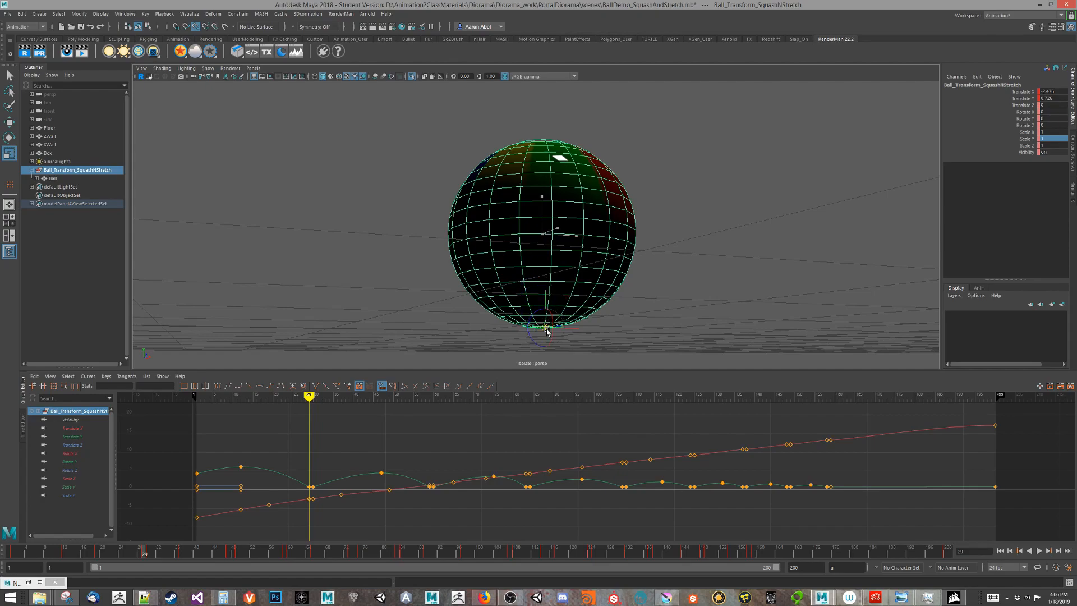
pyautogui.keyDown('alt'); pyautogui.moveTo(474, 304); pyautogui.dragTo(745, 39); pyautogui.keyUp('alt')
pyautogui.keyDown('alt'); pyautogui.moveTo(707, 119); pyautogui.dragTo(323, 302); pyautogui.keyUp('alt')
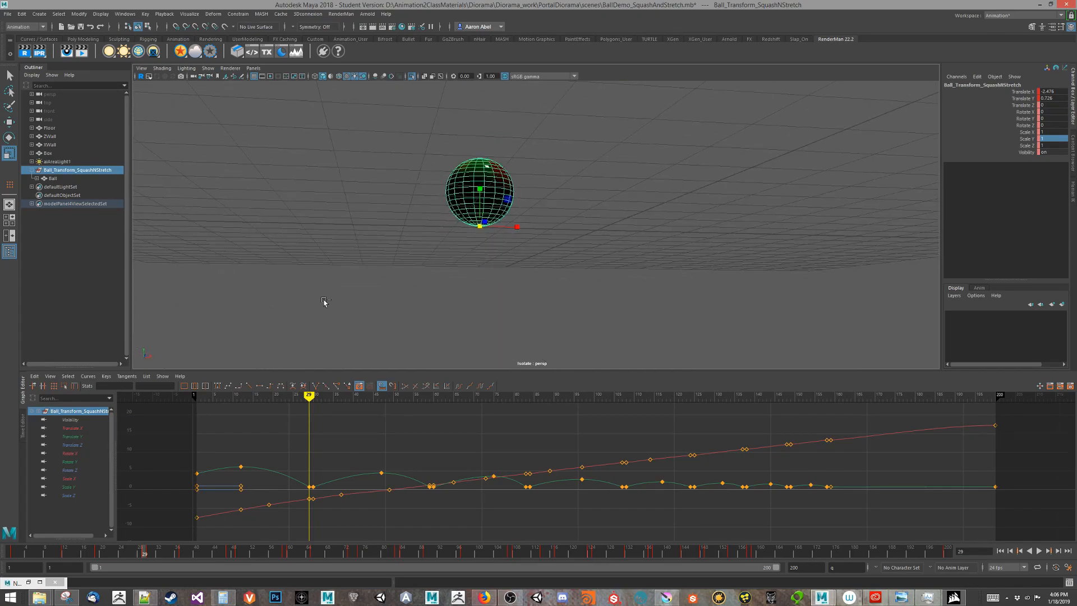
pyautogui.hotkey('ctrl', '1')
# Squash the Ball_Transform_SquashNStretch group against the floor at frame 29, undoing a first attempt and rescaling Scale Y to about 0.26.
pyautogui.moveTo(144, 555)
pyautogui.mouseDown()
pyautogui.moveTo(155, 553)
pyautogui.moveTo(127, 555)
pyautogui.moveTo(147, 550)
pyautogui.mouseUp()
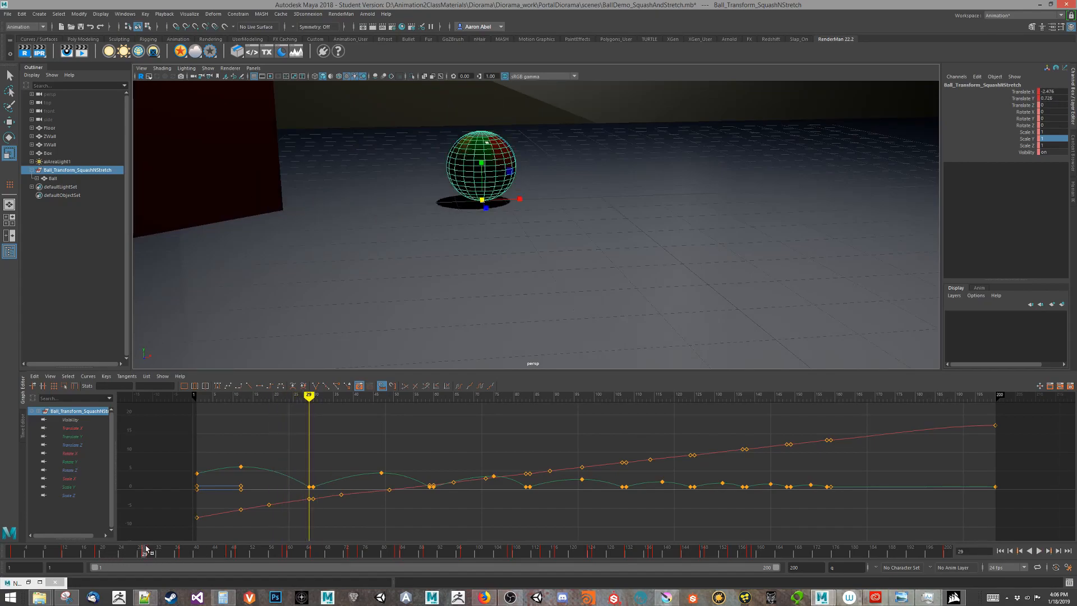
pyautogui.moveTo(481, 165); pyautogui.dragTo(500, 194)
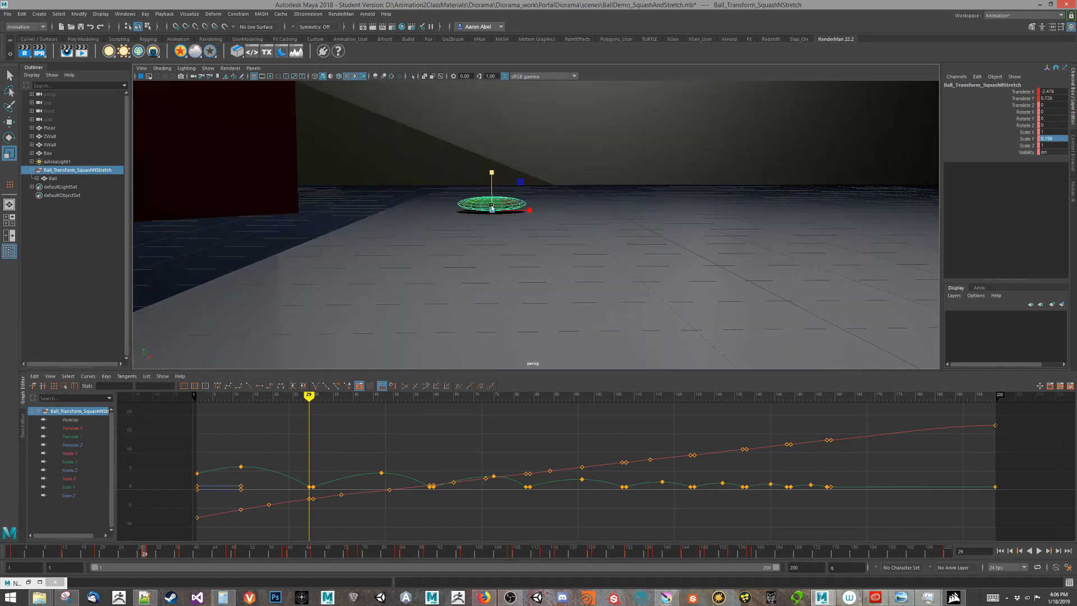
pyautogui.hotkey('ctrl', 'z')
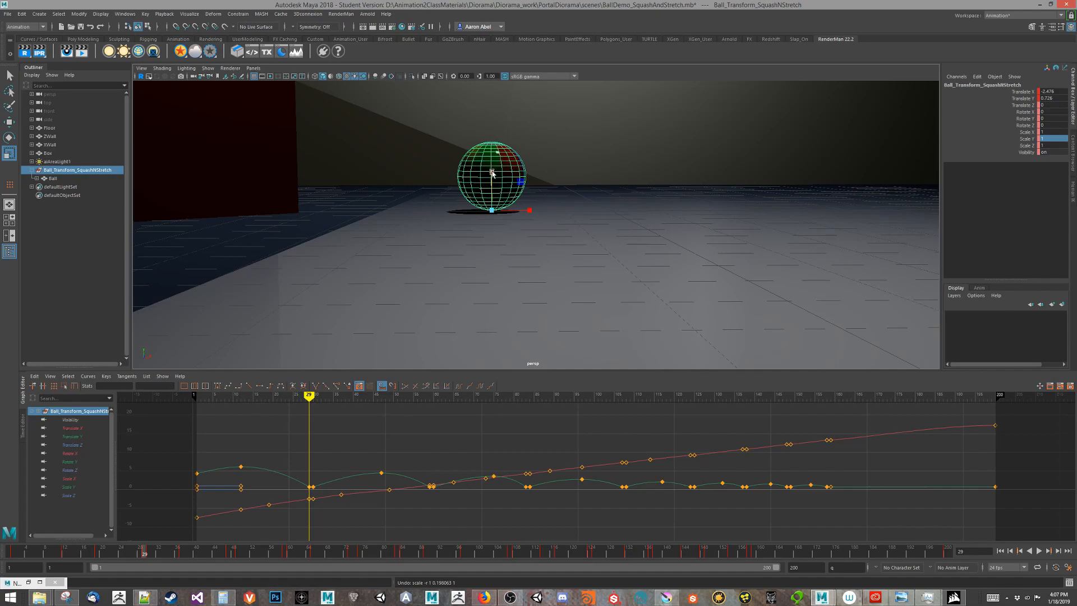
pyautogui.moveTo(491, 173); pyautogui.dragTo(547, 197)
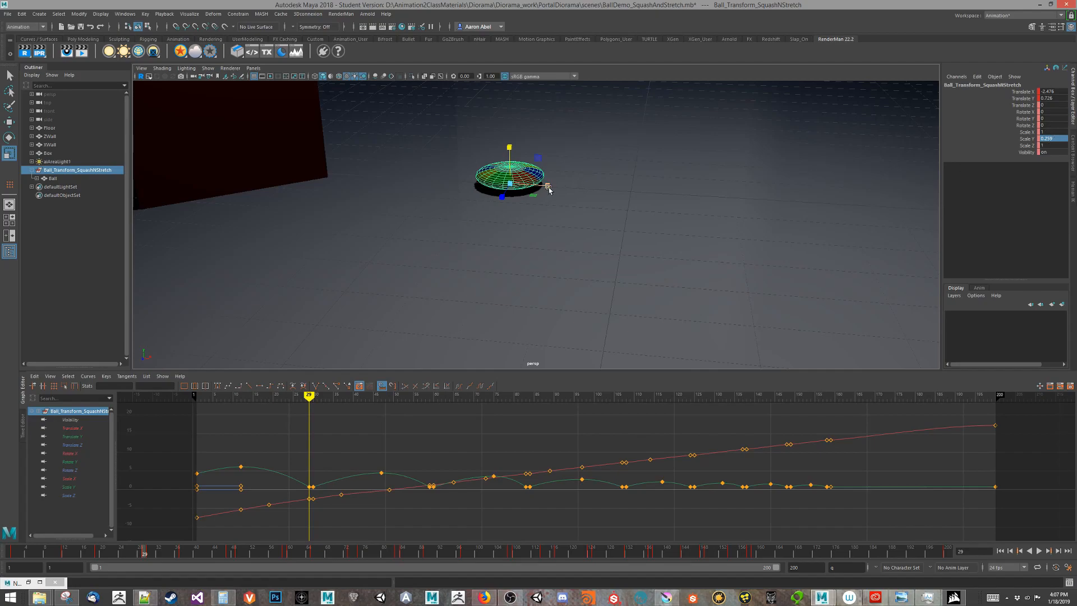
# Switch to Calculator and work out half of 1 minus 0.259 as the compensating scale increase for X and Z.
pyautogui.click(232, 599)
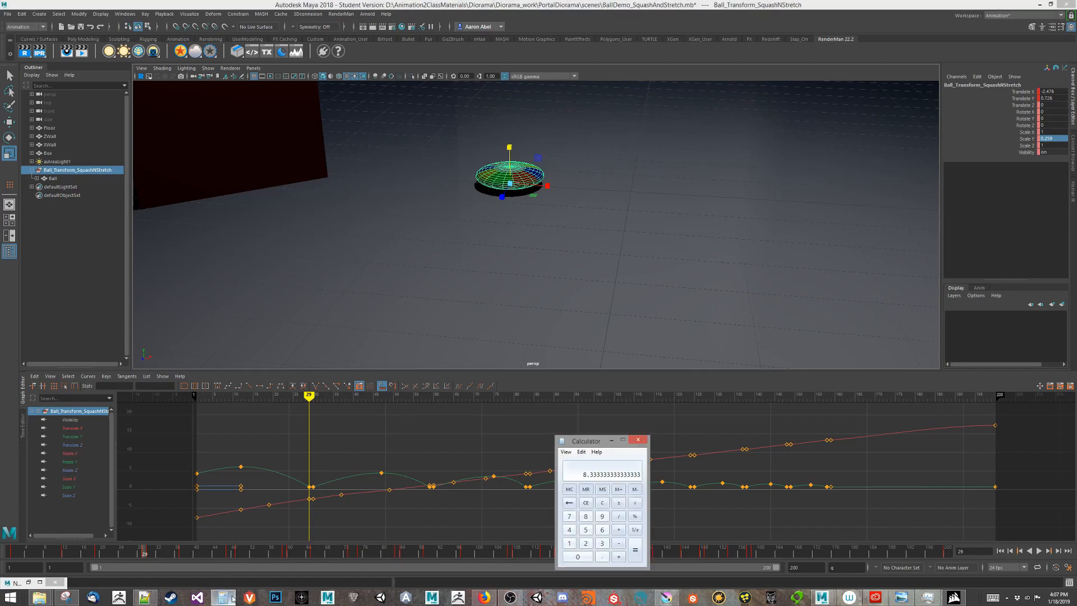
pyautogui.click(590, 508)
pyautogui.moveTo(605, 442); pyautogui.dragTo(727, 188)
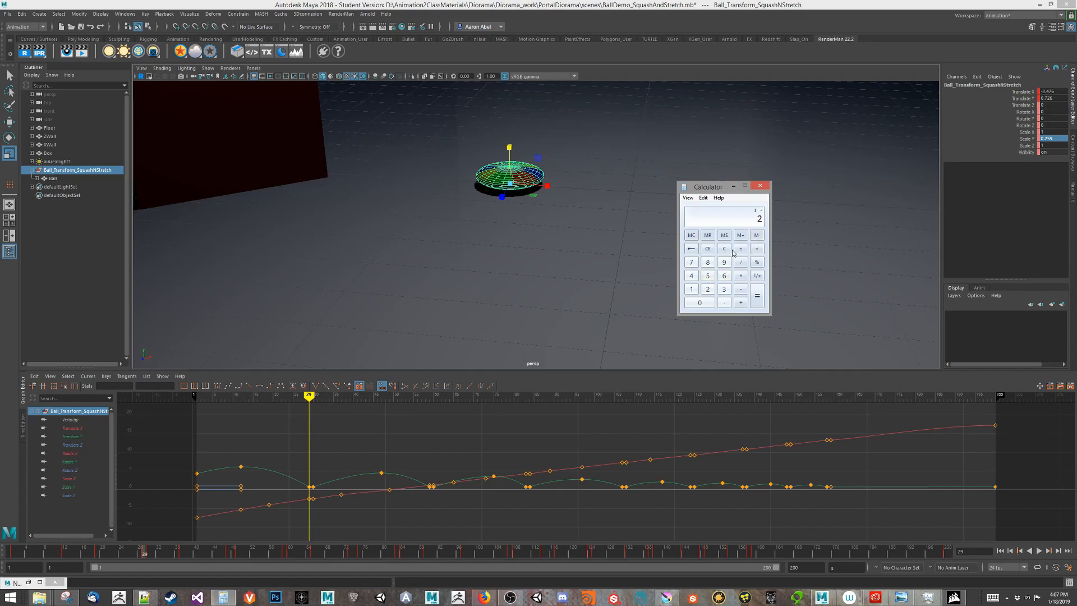
pyautogui.click(707, 250)
pyautogui.write('.259')
pyautogui.click(723, 249)
pyautogui.write('10.259')
pyautogui.press('Return')
pyautogui.click(741, 262)
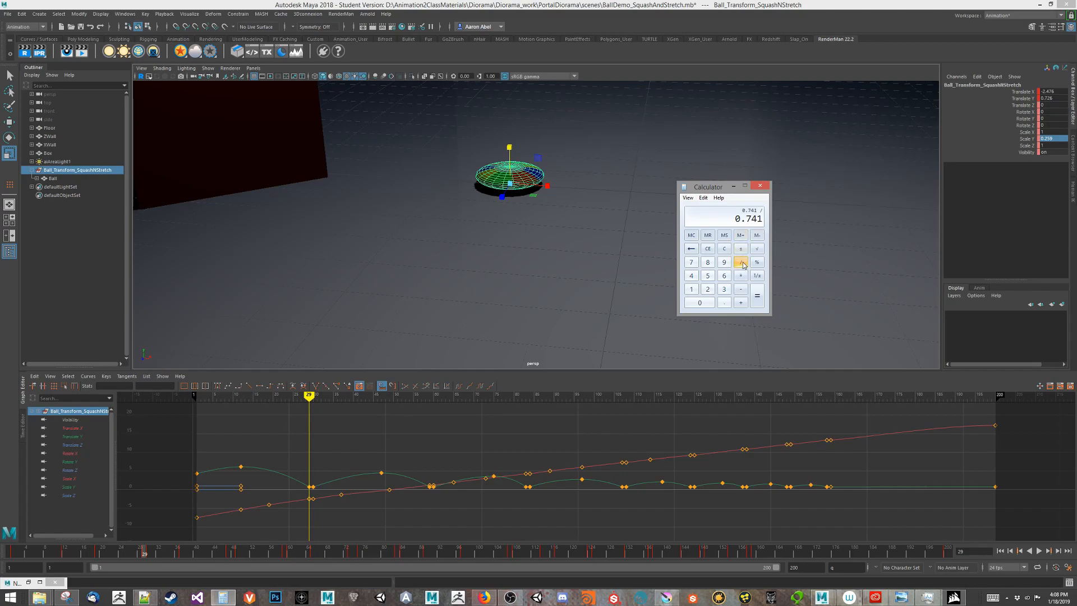
pyautogui.click(708, 288)
pyautogui.click(757, 297)
# Set the Ball_Transform_SquashNStretch group's Scale X and Scale Z to 1.371 at frame 29.
pyautogui.doubleClick(1052, 131)
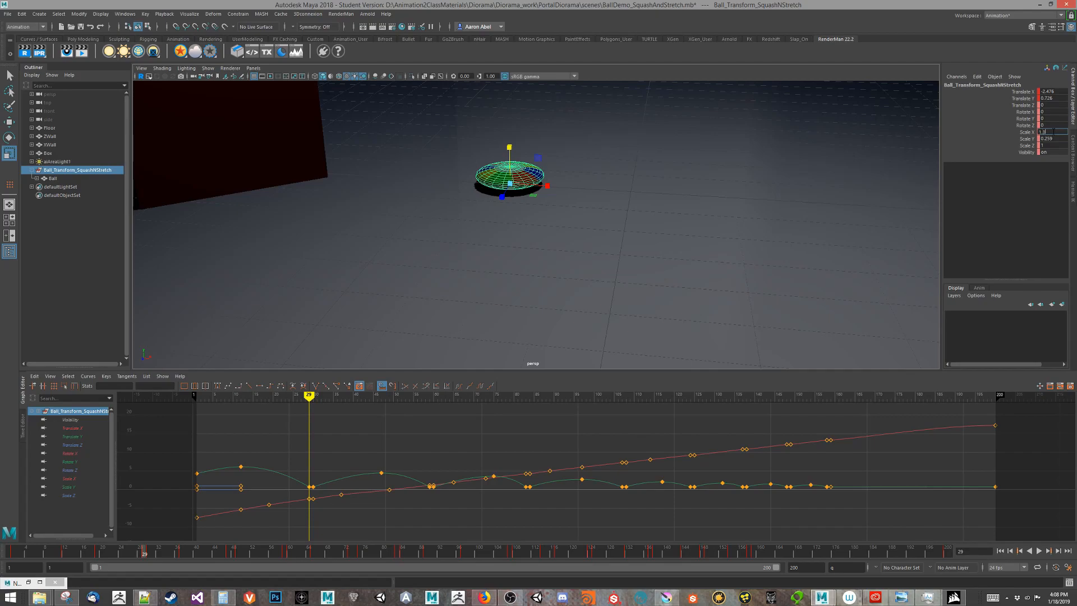
pyautogui.press('Return')
pyautogui.click(1043, 145)
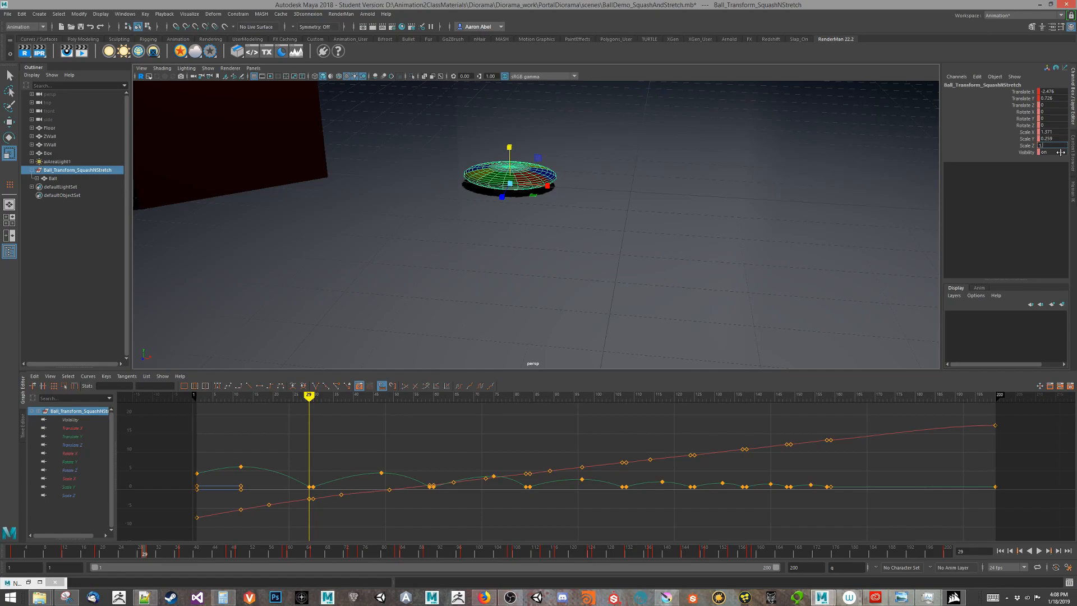
pyautogui.write('71')
pyautogui.press('Return')
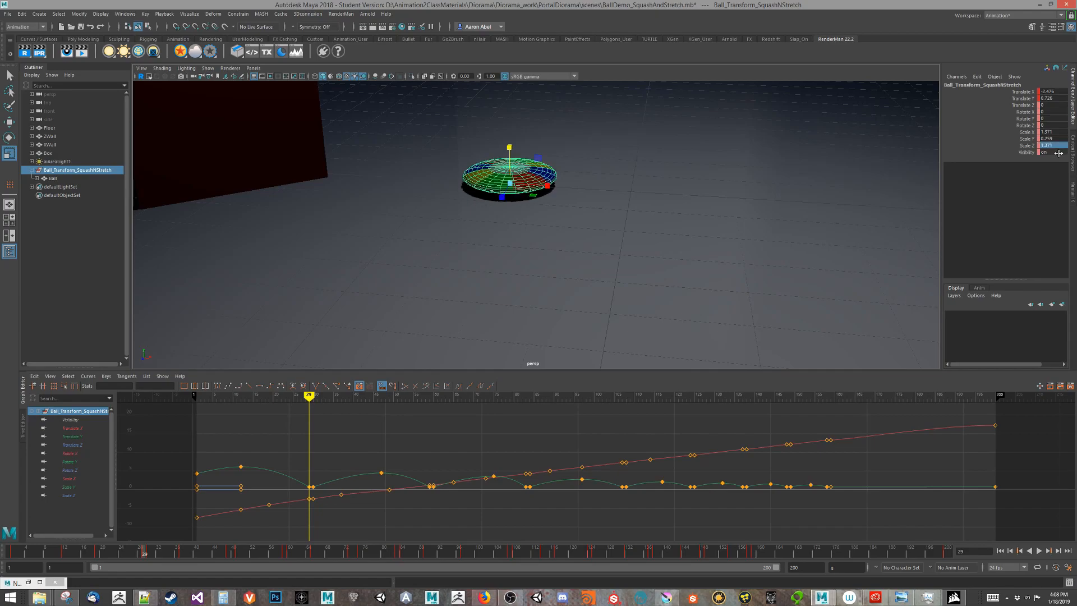
# Select the child Ball, examine the squashed shape from several angles, and return to frame 1.
pyautogui.press('Down')
pyautogui.keyDown('alt'); pyautogui.moveTo(612, 180); pyautogui.dragTo(637, 164); pyautogui.keyUp('alt')
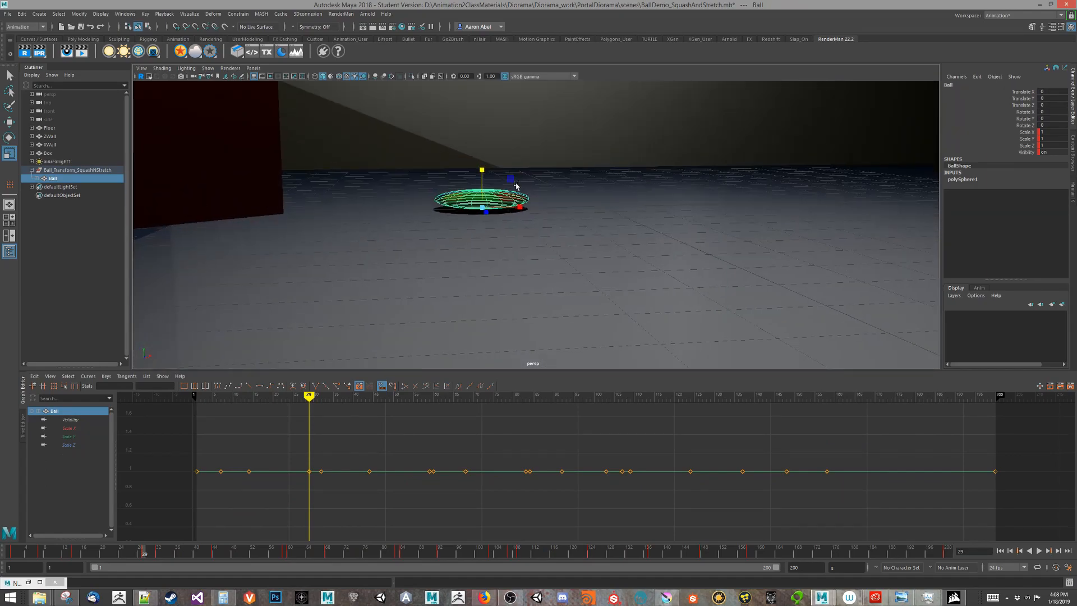
pyautogui.keyDown('alt'); pyautogui.moveTo(517, 185); pyautogui.dragTo(583, 213, button='middle'); pyautogui.keyUp('alt')
pyautogui.keyDown('alt'); pyautogui.moveTo(608, 212); pyautogui.dragTo(743, 212, button='right'); pyautogui.keyUp('alt')
pyautogui.keyDown('alt'); pyautogui.moveTo(742, 212); pyautogui.dragTo(662, 221); pyautogui.keyUp('alt')
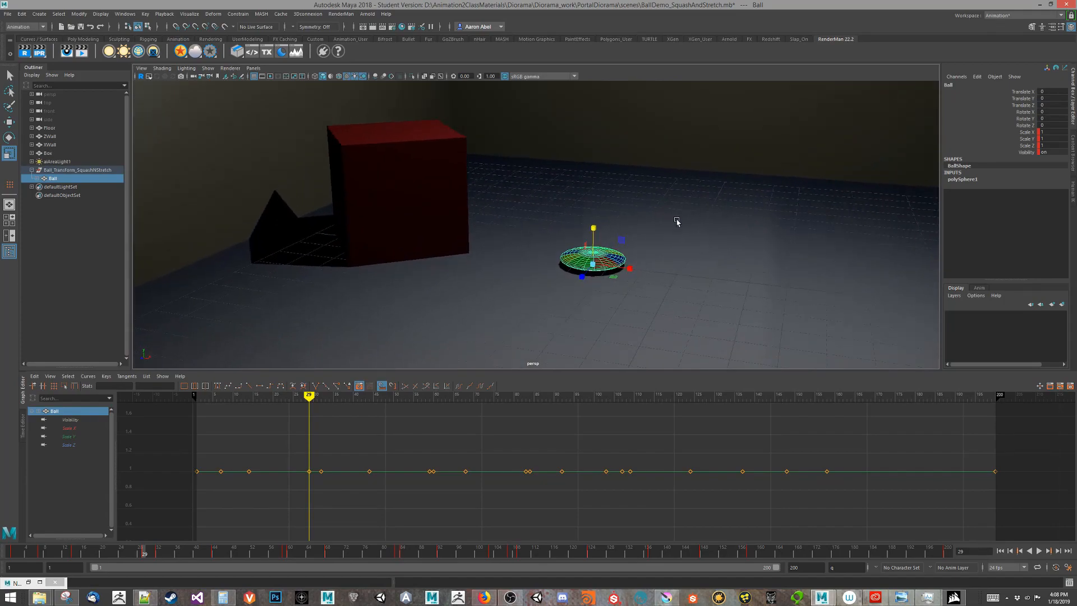
pyautogui.keyDown('alt'); pyautogui.moveTo(589, 210); pyautogui.dragTo(632, 226); pyautogui.keyUp('alt')
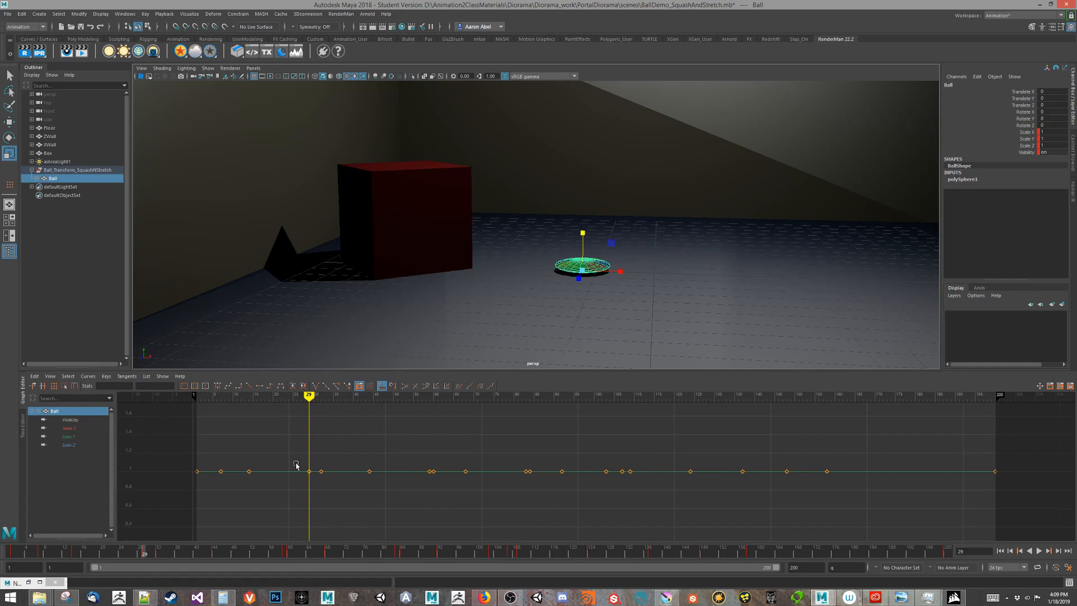
pyautogui.moveTo(145, 555); pyautogui.dragTo(10, 555)
pyautogui.keyDown('alt'); pyautogui.moveTo(464, 264); pyautogui.dragTo(424, 227); pyautogui.keyUp('alt')
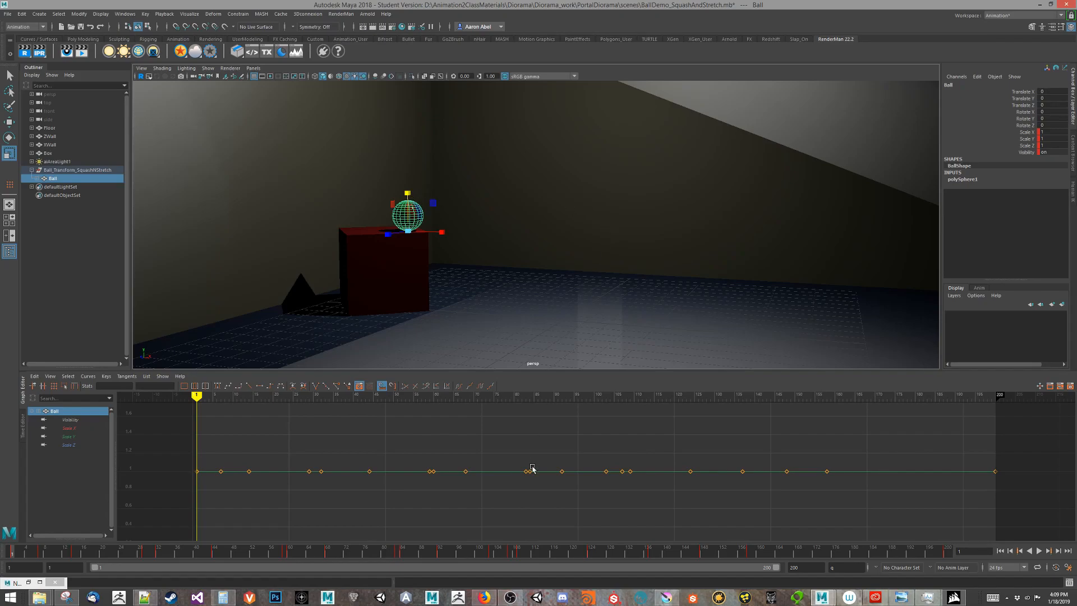
# Switch to Krita and handwrite the formula x = 1/√y in the upper part of the canvas.
pyautogui.click(667, 597)
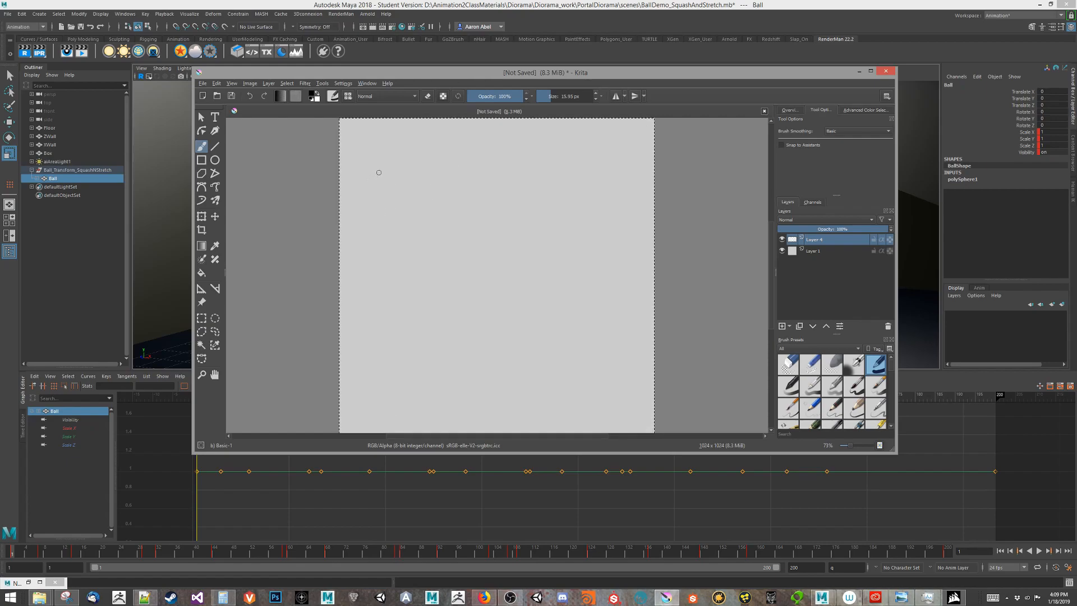
pyautogui.moveTo(362, 170); pyautogui.dragTo(383, 201)
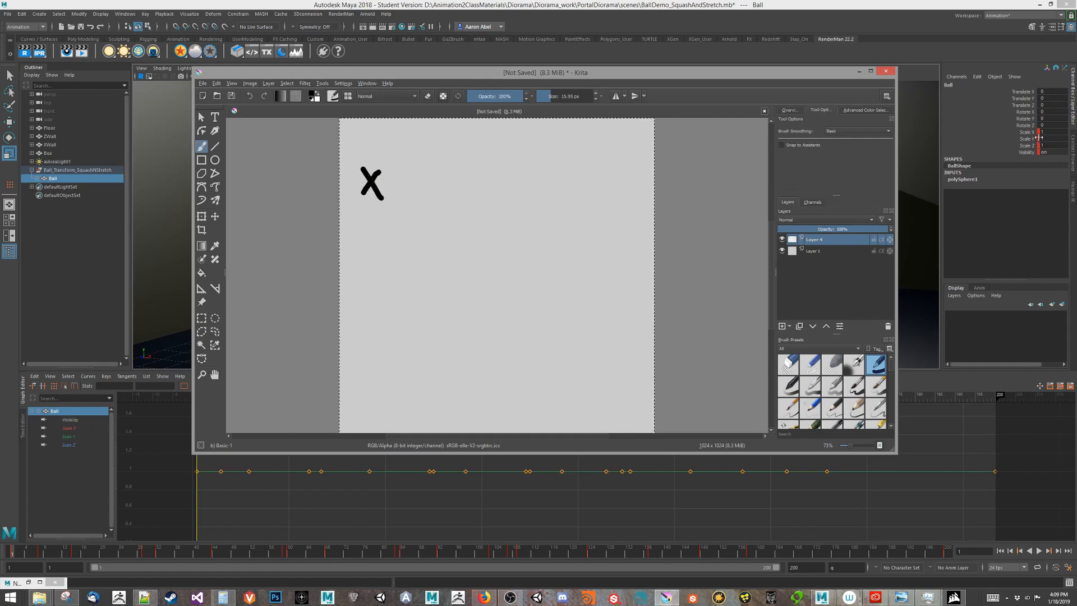
pyautogui.moveTo(395, 176)
pyautogui.mouseDown()
pyautogui.moveTo(414, 175)
pyautogui.moveTo(419, 187)
pyautogui.mouseUp()
pyautogui.moveTo(480, 146); pyautogui.dragTo(480, 174)
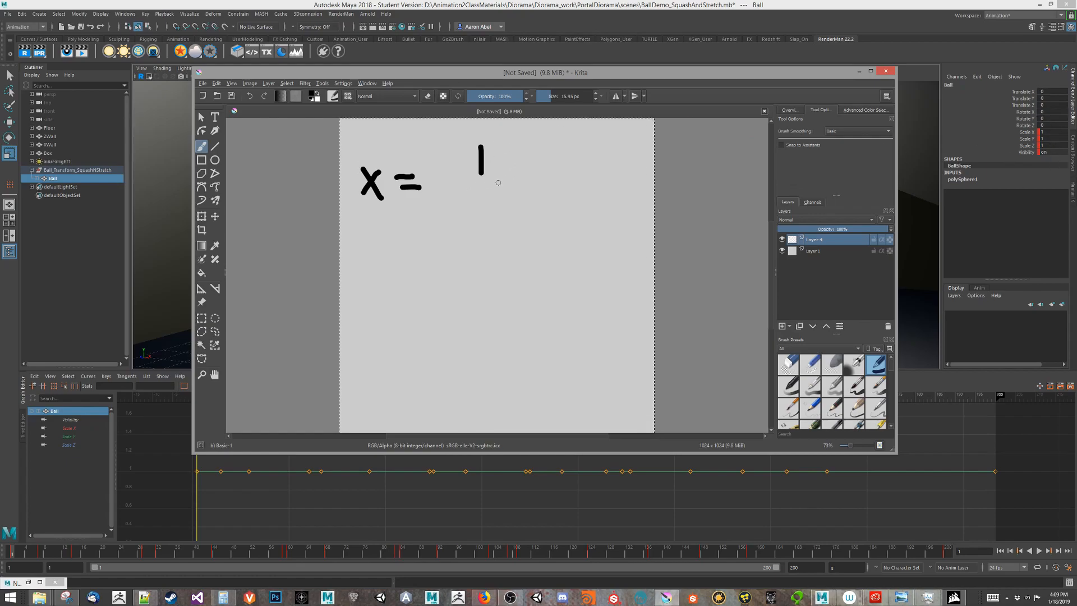
pyautogui.moveTo(519, 177)
pyautogui.mouseDown()
pyautogui.moveTo(458, 194)
pyautogui.moveTo(487, 228)
pyautogui.moveTo(501, 198)
pyautogui.moveTo(555, 191)
pyautogui.moveTo(497, 254)
pyautogui.mouseUp()
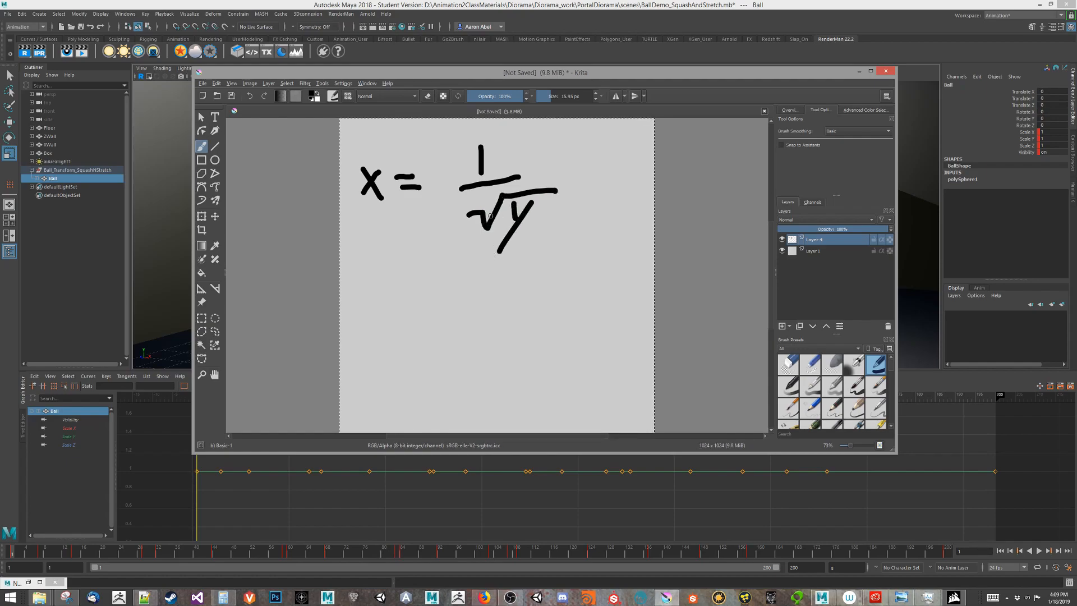
# Handwrite z = 1/√y below the first formula, and return to Maya.
pyautogui.moveTo(366, 321)
pyautogui.mouseDown()
pyautogui.moveTo(395, 327)
pyautogui.moveTo(421, 306)
pyautogui.mouseUp()
pyautogui.moveTo(403, 323); pyautogui.dragTo(423, 320)
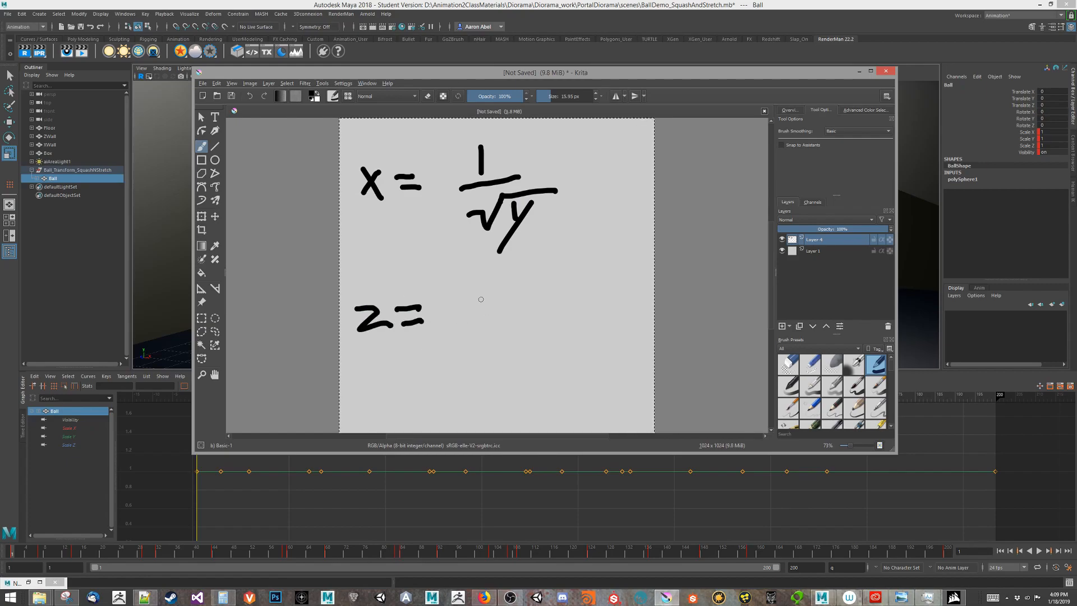
pyautogui.moveTo(485, 279)
pyautogui.mouseDown()
pyautogui.moveTo(487, 306)
pyautogui.moveTo(462, 332)
pyautogui.moveTo(491, 359)
pyautogui.moveTo(499, 330)
pyautogui.moveTo(536, 325)
pyautogui.moveTo(493, 388)
pyautogui.mouseUp()
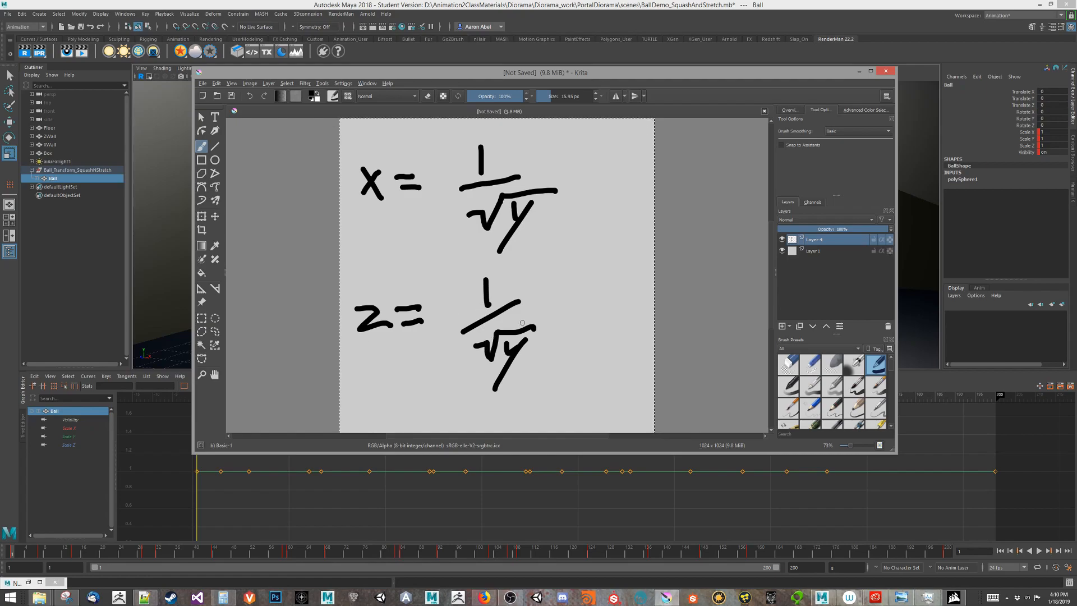
pyautogui.click(861, 72)
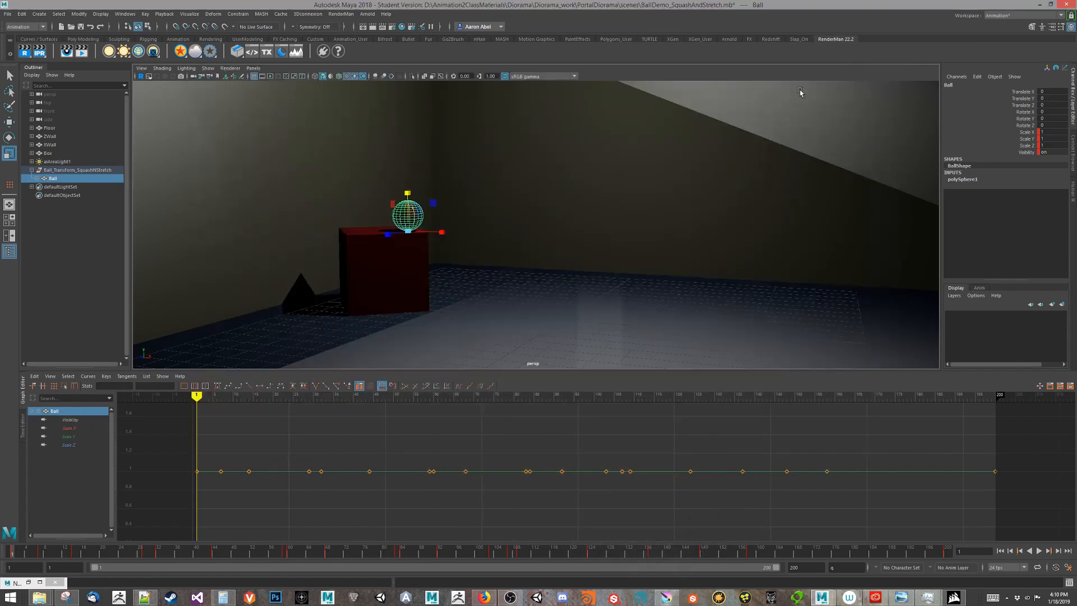
# Open the Node Editor with the Ball_Transform_SquashNStretch group selected, and show its node with the incoming animation curves.
pyautogui.click(93, 171)
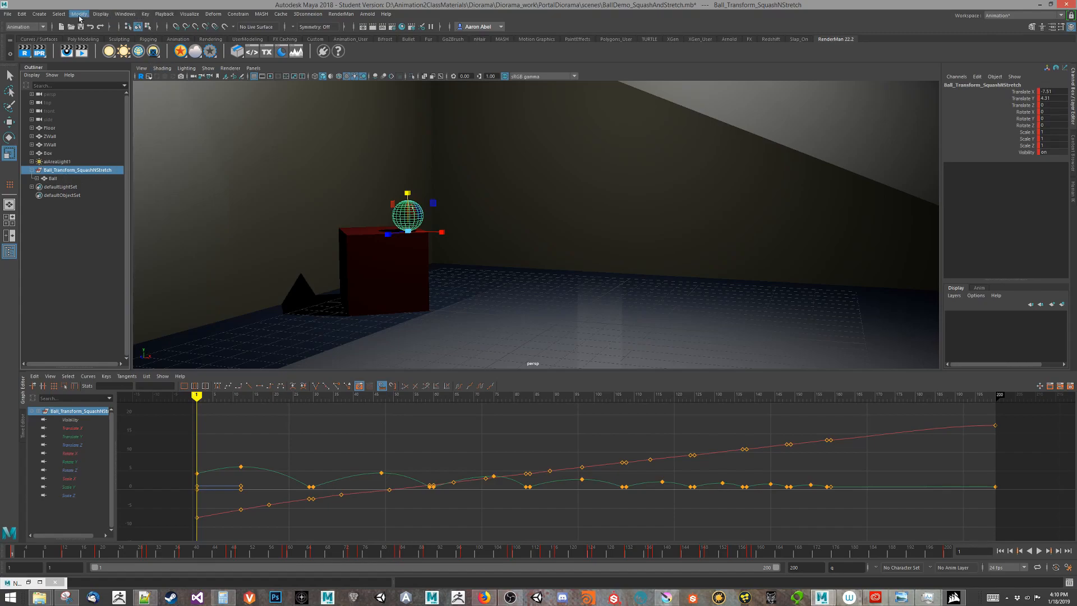
pyautogui.click(123, 14)
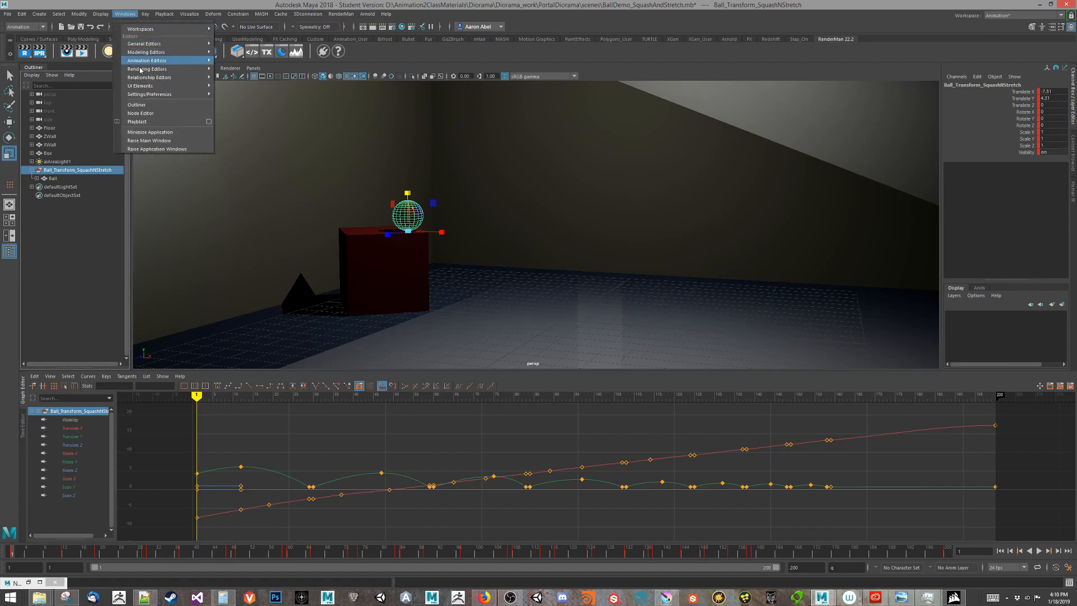
pyautogui.click(148, 113)
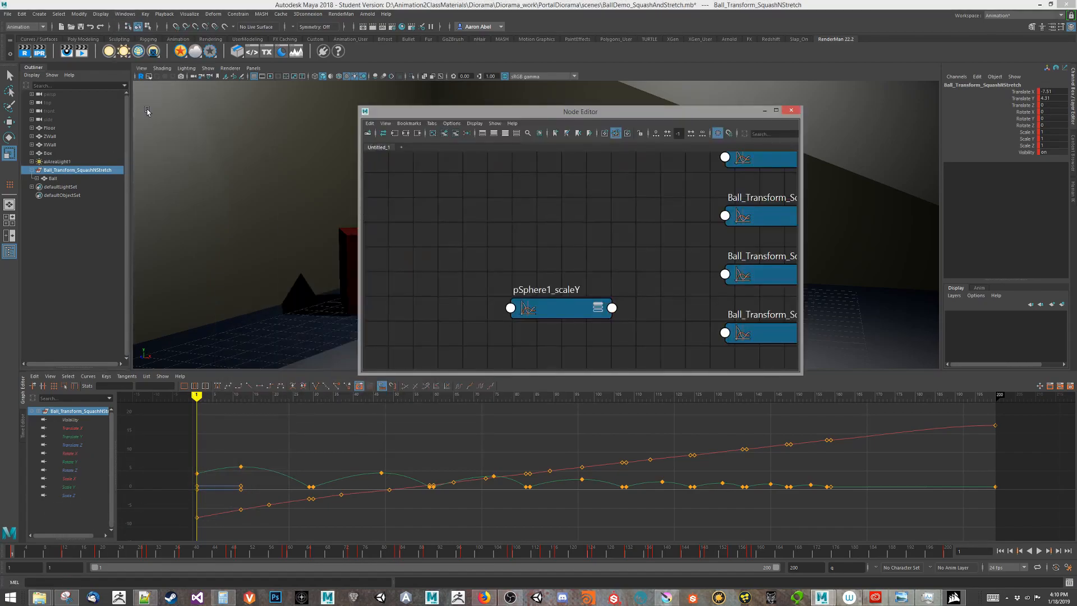
pyautogui.keyDown('alt'); pyautogui.moveTo(653, 258); pyautogui.dragTo(393, 254, button='middle'); pyautogui.keyUp('alt')
pyautogui.scroll(-5, 673, 280)
pyautogui.scroll(3, 674, 281)
pyautogui.keyDown('alt'); pyautogui.moveTo(725, 294); pyautogui.dragTo(604, 233, button='middle'); pyautogui.keyUp('alt')
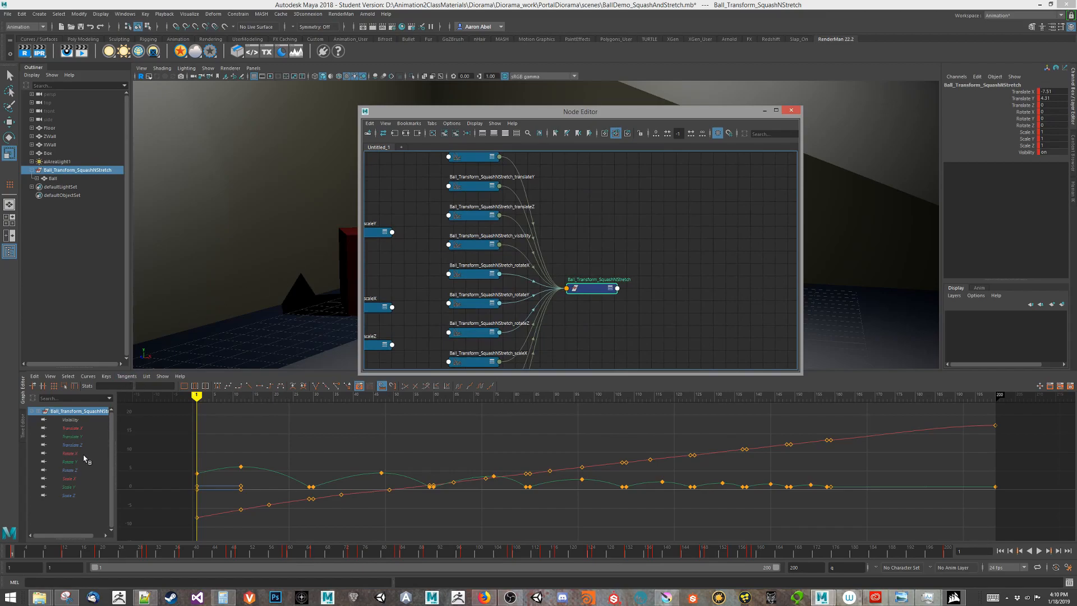
# Try to delete the group's Rotate X through Scale Z curves, and undo the deletion.
pyautogui.moveTo(79, 453); pyautogui.dragTo(80, 497)
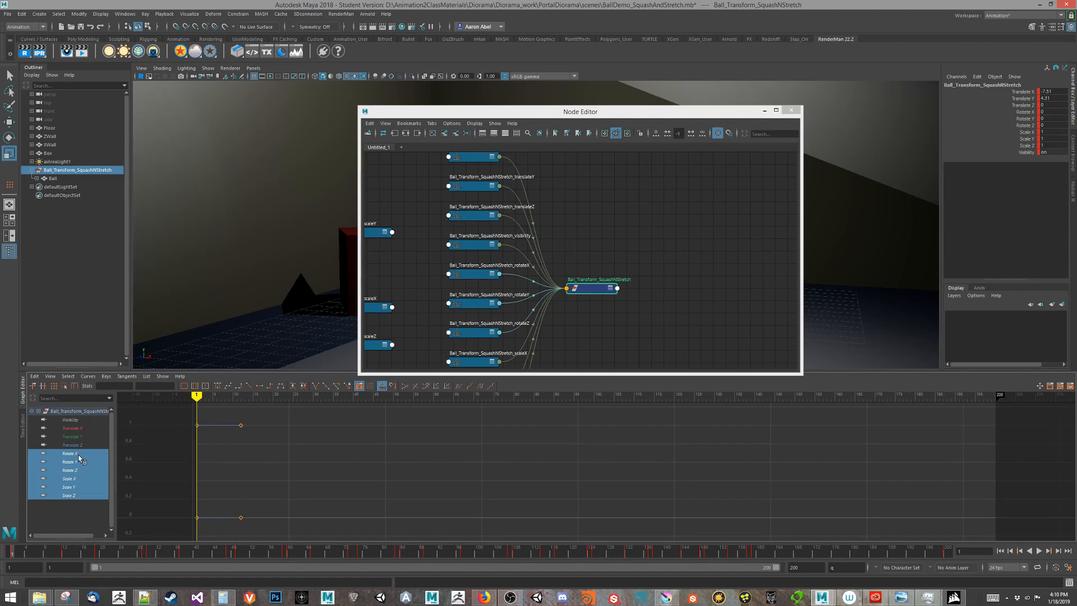
pyautogui.keyDown('alt'); pyautogui.moveTo(477, 285); pyautogui.dragTo(545, 308, button='middle'); pyautogui.keyUp('alt')
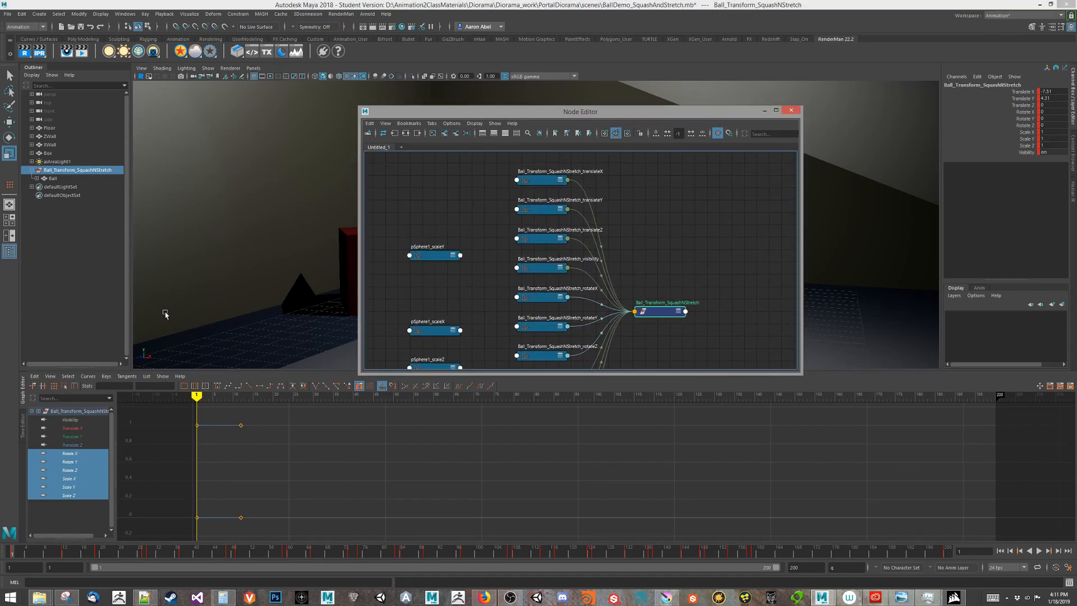
pyautogui.press('Delete')
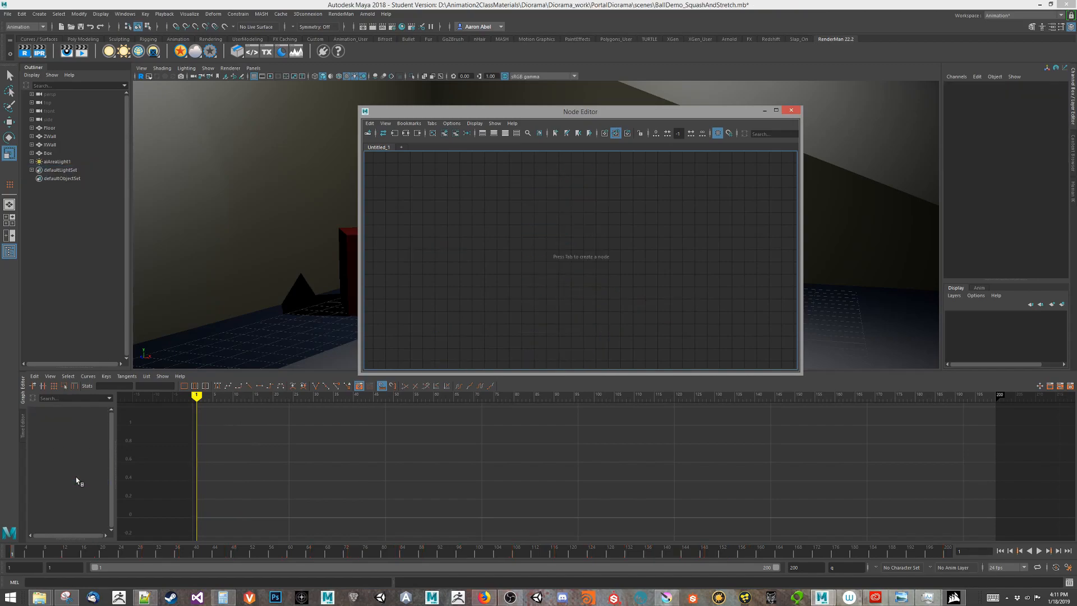
pyautogui.hotkey('ctrl', 'z')
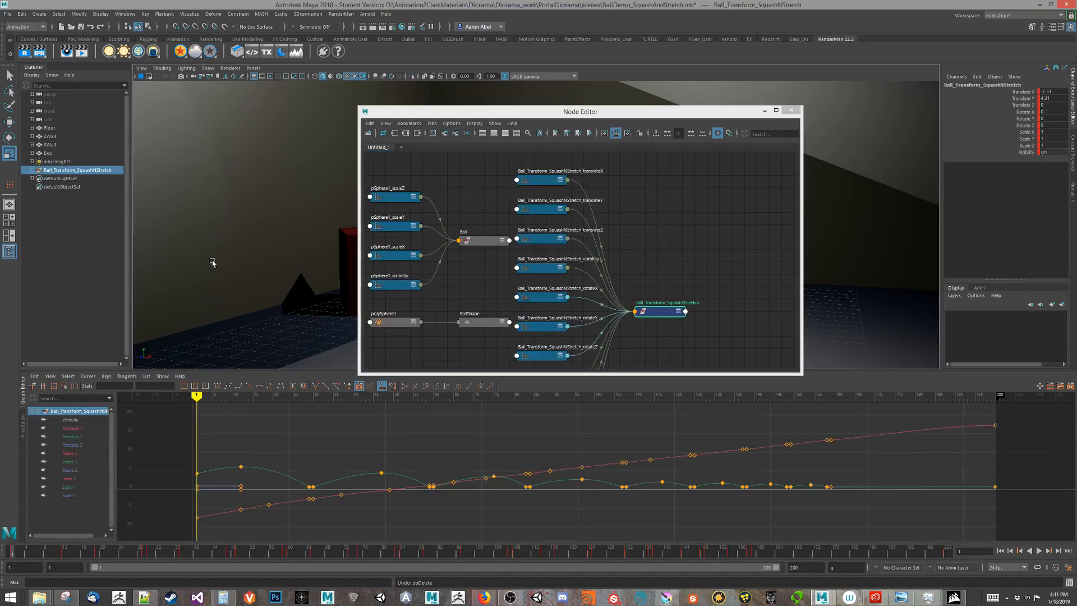
# Graph the group's incoming connections in the Node Editor and expand the Ball_Transform_SquashNStretch node to list its attributes.
pyautogui.click(70, 462)
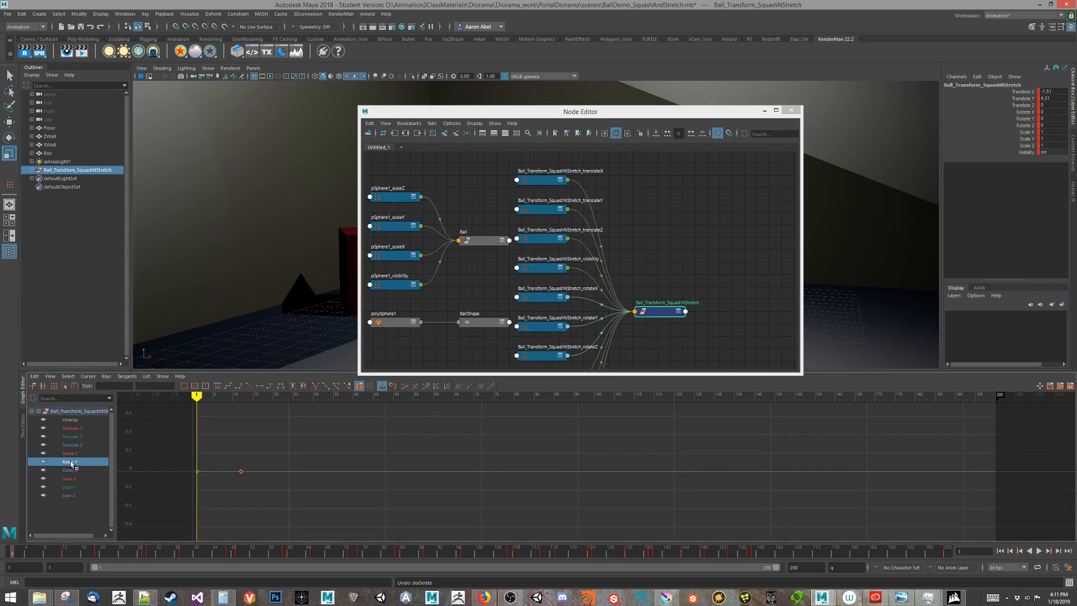
pyautogui.click(405, 132)
pyautogui.keyDown('alt'); pyautogui.moveTo(583, 317); pyautogui.dragTo(718, 304, button='right'); pyautogui.keyUp('alt')
pyautogui.keyDown('alt'); pyautogui.moveTo(639, 305); pyautogui.dragTo(512, 370, button='middle'); pyautogui.keyUp('alt')
pyautogui.click(564, 264)
pyautogui.click(564, 264)
# Pull the group's scaleX and scaleY curve nodes away from the other animation curve nodes.
pyautogui.keyDown('alt'); pyautogui.moveTo(646, 324); pyautogui.dragTo(737, 258, button='middle'); pyautogui.keyUp('alt')
pyautogui.keyDown('alt'); pyautogui.moveTo(551, 303); pyautogui.dragTo(540, 304, button='right'); pyautogui.keyUp('alt')
pyautogui.keyDown('alt'); pyautogui.moveTo(459, 291); pyautogui.dragTo(485, 237, button='middle'); pyautogui.keyUp('alt')
pyautogui.moveTo(461, 307); pyautogui.dragTo(351, 275)
pyautogui.keyDown('alt'); pyautogui.moveTo(436, 278); pyautogui.dragTo(527, 323, button='middle'); pyautogui.keyUp('alt')
pyautogui.moveTo(527, 263); pyautogui.dragTo(414, 280)
pyautogui.keyDown('alt'); pyautogui.moveTo(415, 281); pyautogui.dragTo(397, 319, button='middle'); pyautogui.keyUp('alt')
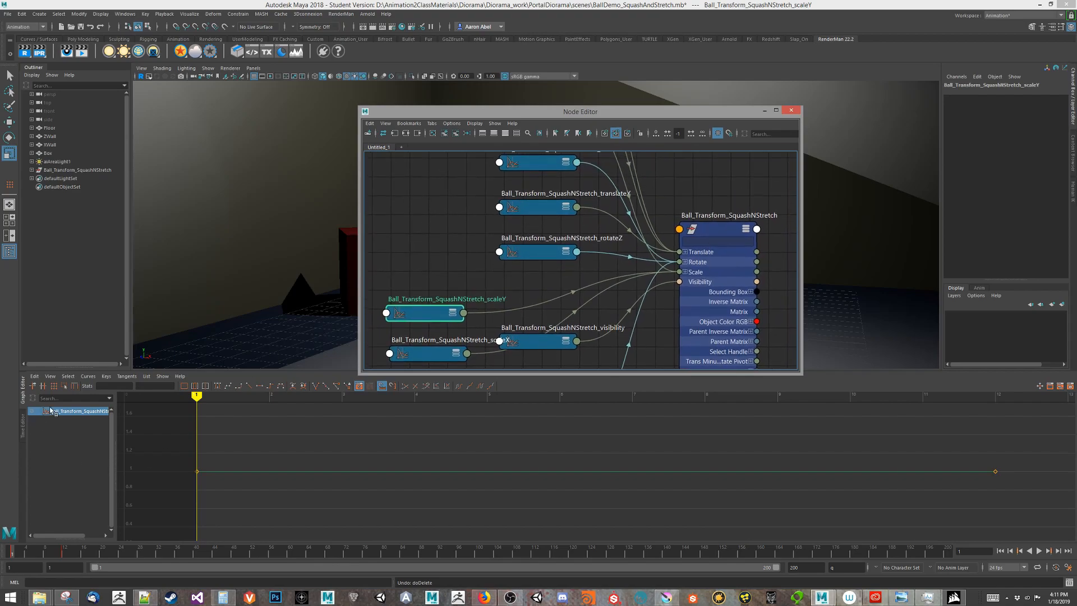
# Delete all keys on the Ball_Transform_SquashNStretch group's Scale X, Scale Y and Scale Z curves.
pyautogui.click(55, 170)
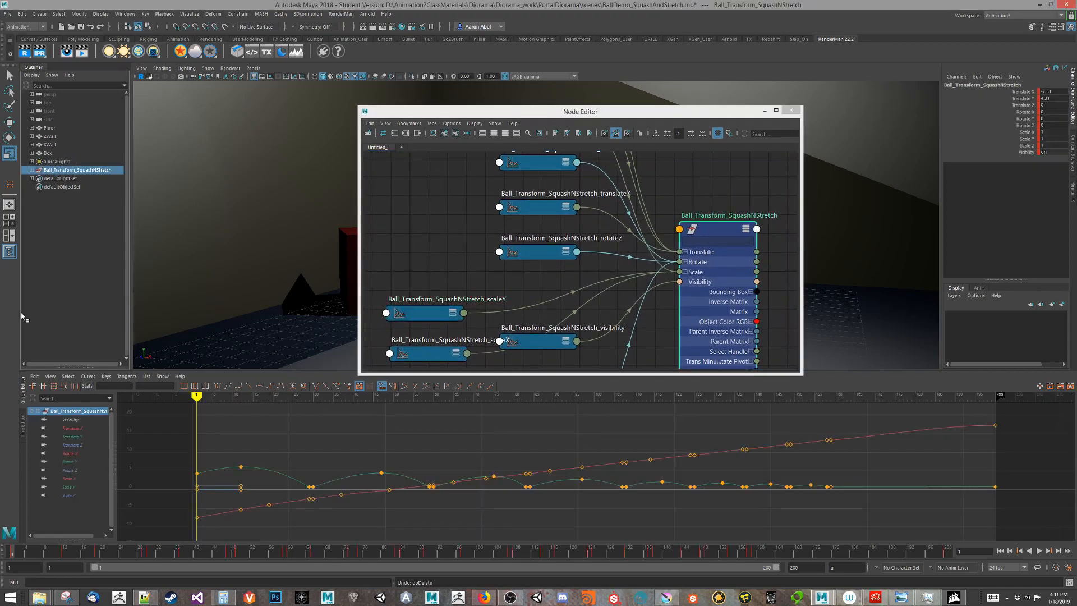
pyautogui.click(71, 479)
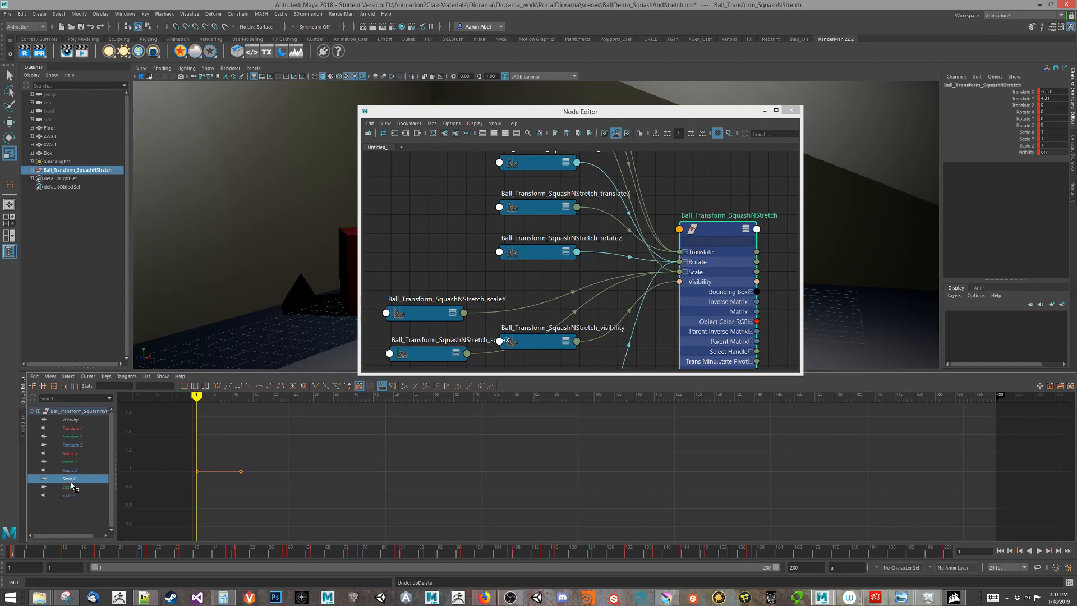
pyautogui.keyDown('shift'); pyautogui.click(69, 496); pyautogui.keyUp('shift')
pyautogui.press('f')
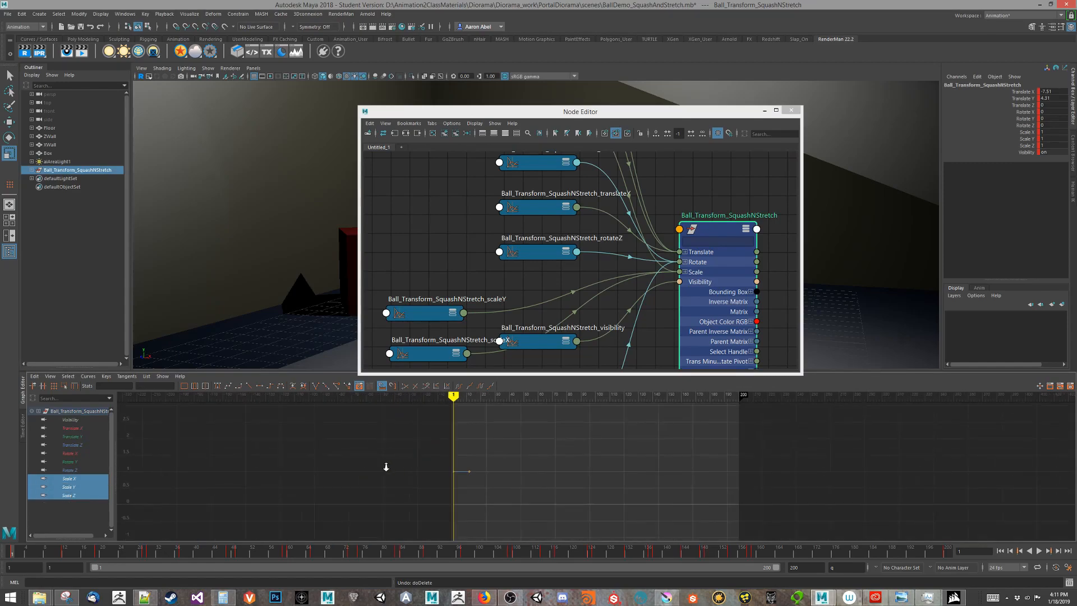
pyautogui.moveTo(377, 435); pyautogui.dragTo(550, 519)
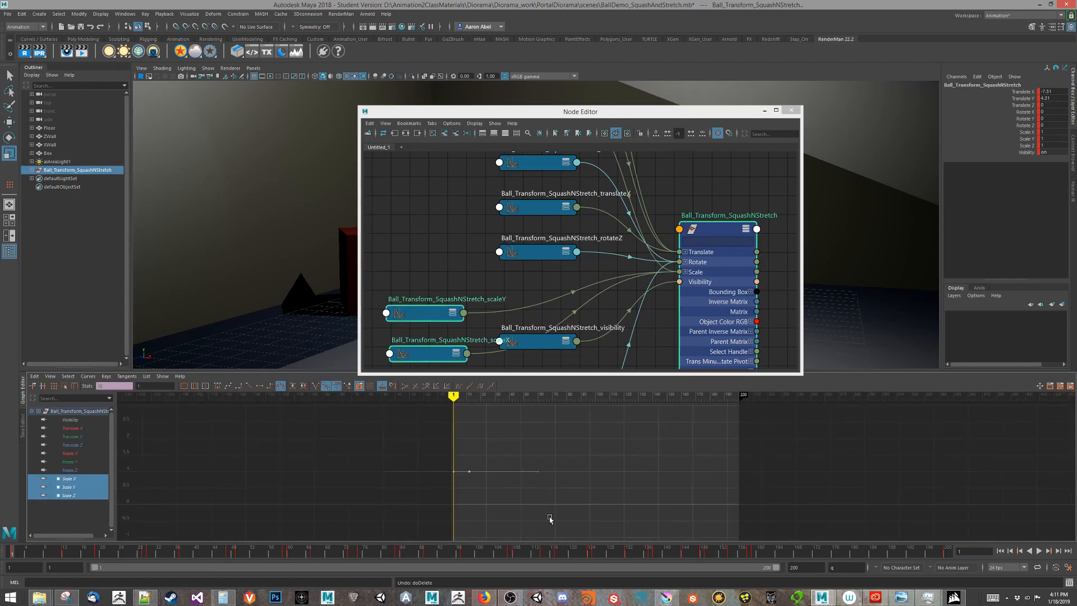
pyautogui.press('Delete')
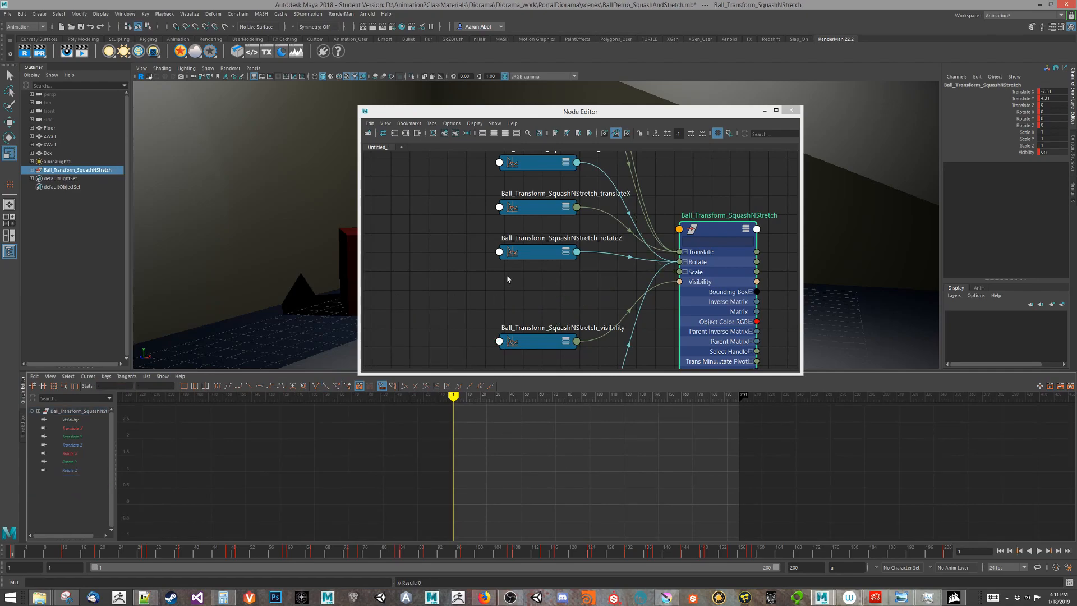
# Rearrange the remaining curve nodes so the three rotate curves and the visibility curve sit beside the group's node.
pyautogui.moveTo(492, 336); pyautogui.dragTo(422, 190)
pyautogui.keyDown('alt'); pyautogui.moveTo(476, 234); pyautogui.dragTo(482, 288, button='middle'); pyautogui.keyUp('alt')
pyautogui.moveTo(516, 315); pyautogui.dragTo(489, 318)
pyautogui.keyDown('alt'); pyautogui.moveTo(603, 264); pyautogui.dragTo(509, 284, button='right'); pyautogui.keyUp('alt')
pyautogui.keyDown('alt'); pyautogui.moveTo(537, 231); pyautogui.dragTo(512, 310, button='middle'); pyautogui.keyUp('alt')
pyautogui.keyDown('alt'); pyautogui.moveTo(512, 310); pyautogui.dragTo(532, 303, button='right'); pyautogui.keyUp('alt')
pyautogui.moveTo(536, 299); pyautogui.dragTo(607, 170)
pyautogui.keyDown('alt'); pyautogui.moveTo(462, 291); pyautogui.dragTo(447, 221, button='middle'); pyautogui.keyUp('alt')
pyautogui.moveTo(527, 197); pyautogui.dragTo(483, 259)
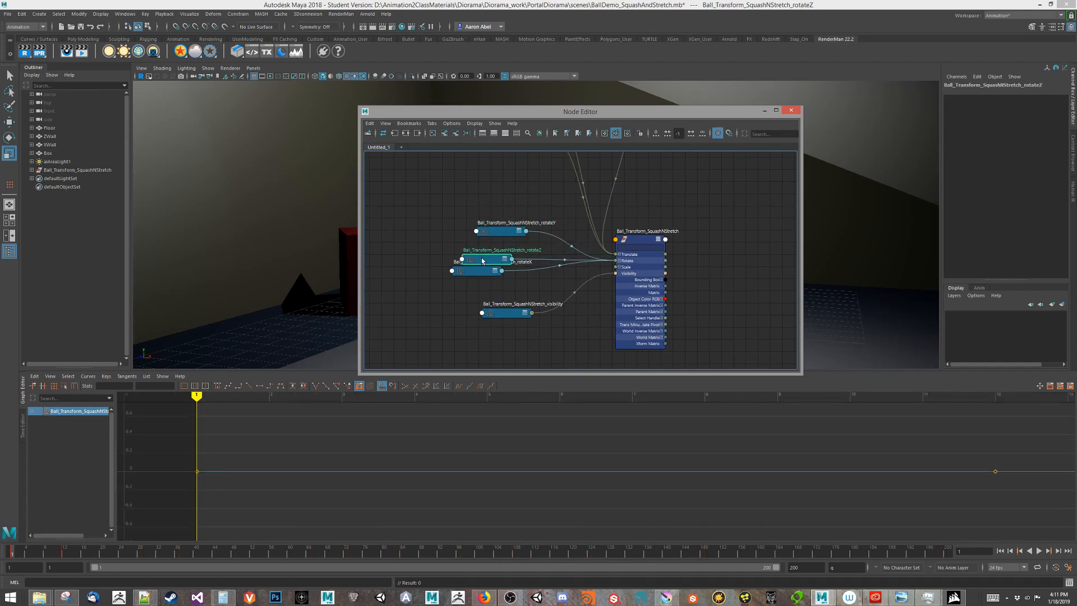
# Delete all keys on the Ball_Transform_SquashNStretch group's Visibility, Rotate X, Rotate Y and Rotate Z curves.
pyautogui.click(59, 170)
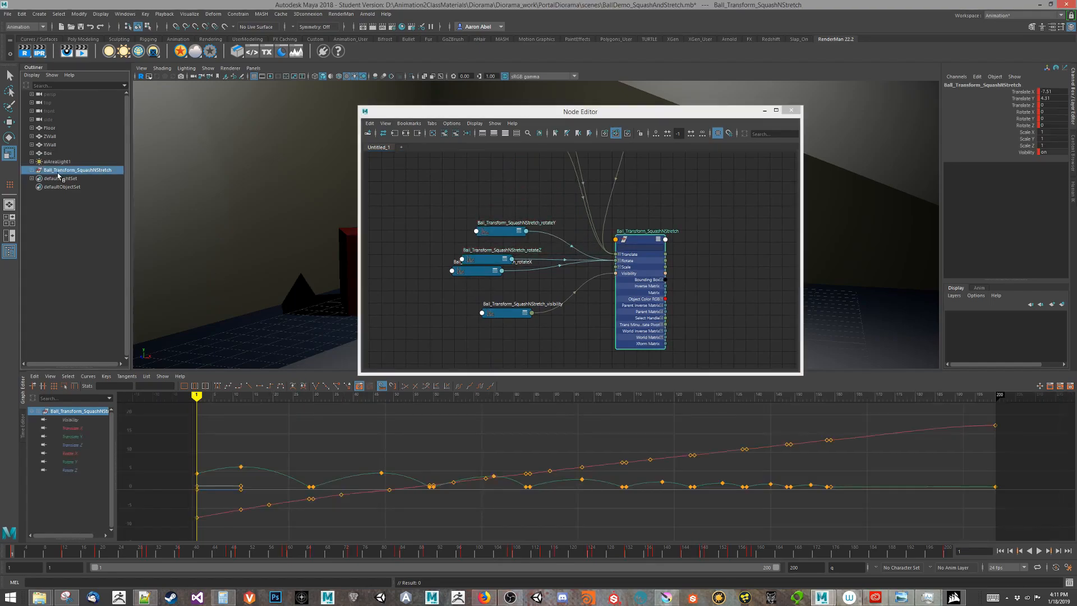
pyautogui.click(73, 446)
pyautogui.moveTo(75, 454); pyautogui.dragTo(76, 471)
pyautogui.keyDown('ctrl'); pyautogui.click(71, 420); pyautogui.keyUp('ctrl')
pyautogui.keyDown('alt'); pyautogui.moveTo(408, 464); pyautogui.dragTo(381, 460, button='right'); pyautogui.keyUp('alt')
pyautogui.moveTo(344, 420); pyautogui.dragTo(482, 535)
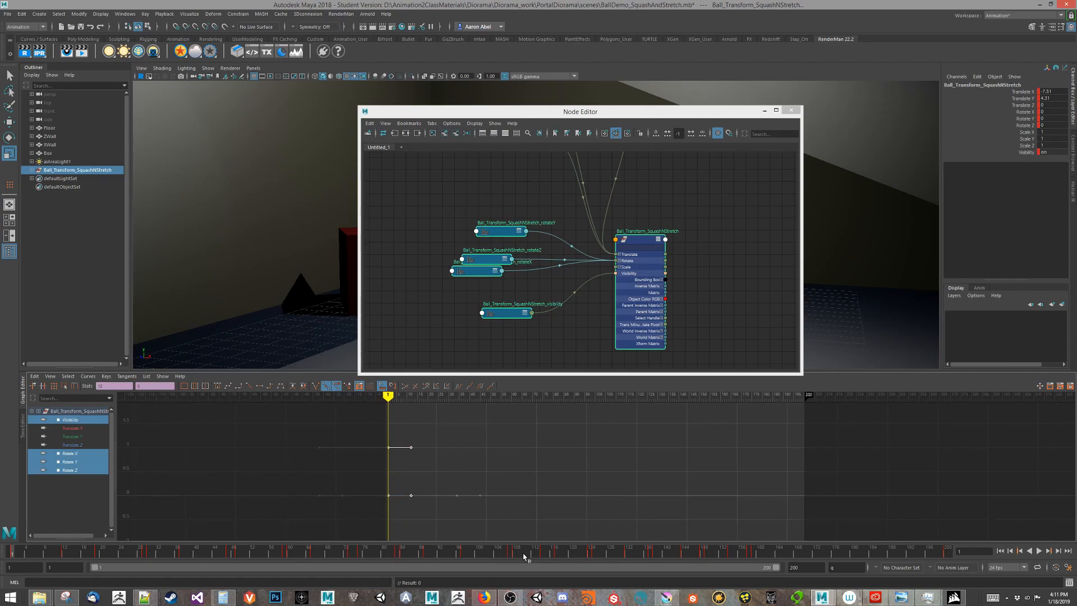
pyautogui.press('Delete')
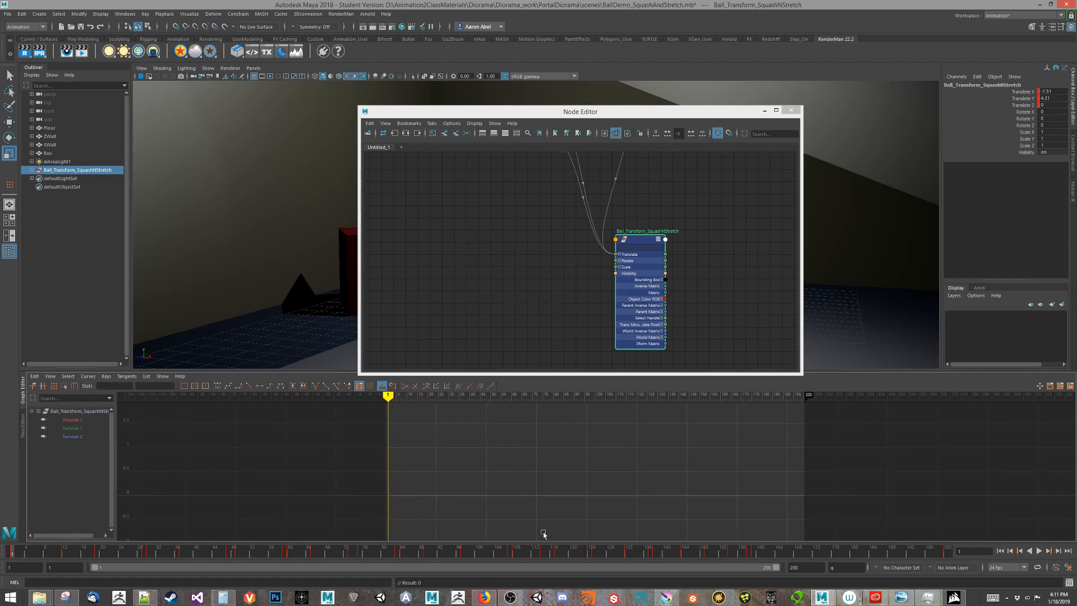
# Pull the group's translateY curve node away from the other translate curve nodes in the graph.
pyautogui.keyDown('alt'); pyautogui.moveTo(560, 293); pyautogui.dragTo(521, 354, button='middle'); pyautogui.keyUp('alt')
pyautogui.keyDown('alt'); pyautogui.moveTo(486, 289); pyautogui.dragTo(449, 211, button='middle'); pyautogui.keyUp('alt')
pyautogui.keyDown('alt'); pyautogui.moveTo(449, 211); pyautogui.dragTo(489, 231, button='right'); pyautogui.keyUp('alt')
pyautogui.moveTo(443, 245); pyautogui.dragTo(441, 273)
pyautogui.click(446, 285)
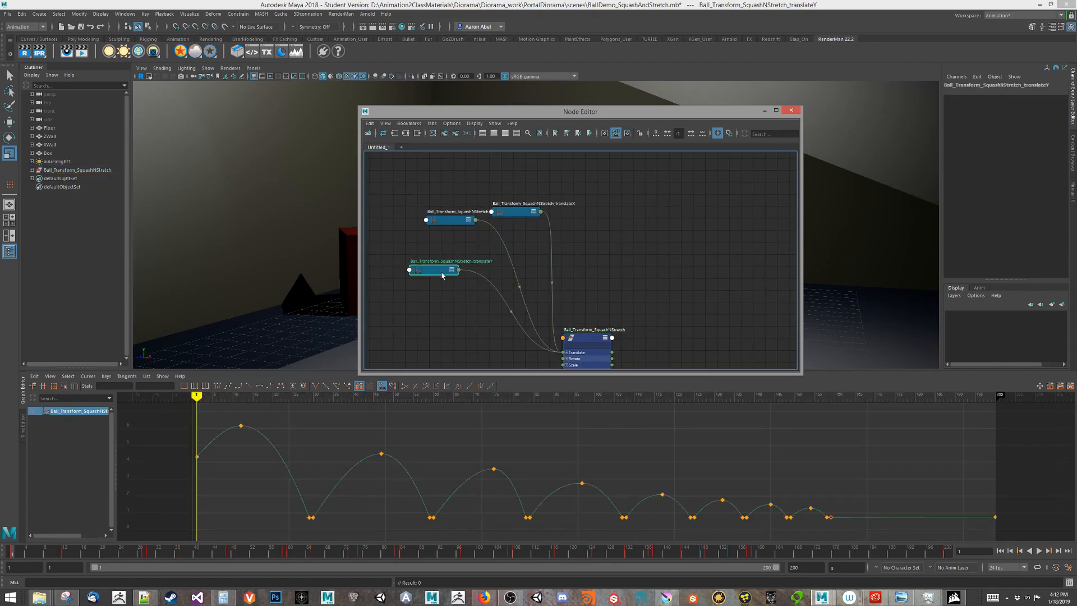
pyautogui.click(444, 253)
pyautogui.keyDown('alt'); pyautogui.moveTo(507, 338); pyautogui.dragTo(533, 297, button='middle'); pyautogui.keyUp('alt')
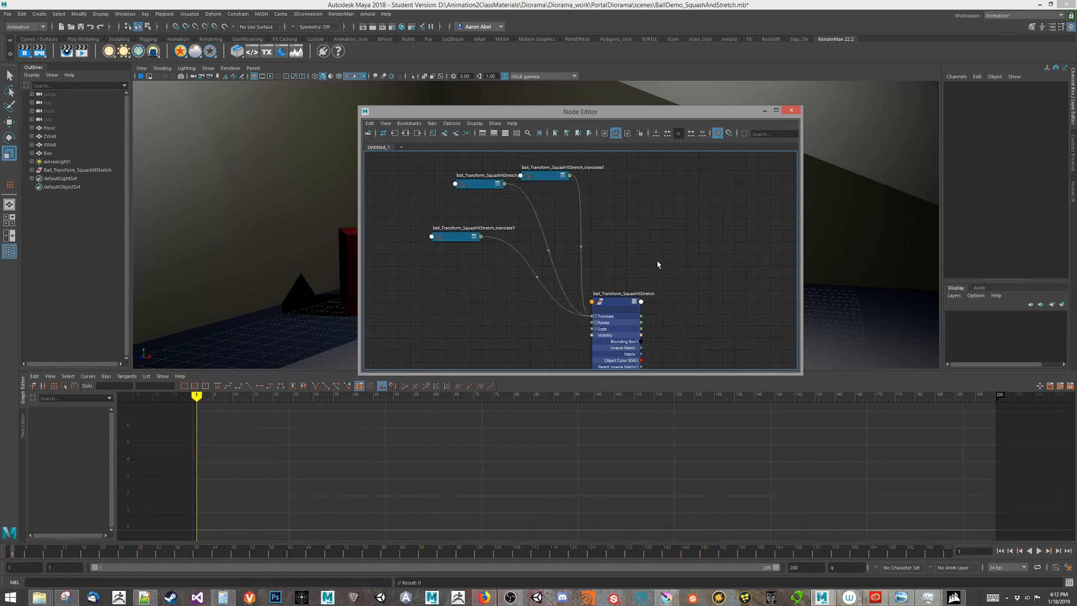
# Maximize the Node Editor and expand the Scale attribute on the Ball_Transform_SquashNStretch node into its X, Y and Z channels.
pyautogui.click(776, 111)
pyautogui.scroll(5, 397, 308)
pyautogui.keyDown('alt'); pyautogui.moveTo(496, 267); pyautogui.dragTo(215, 302, button='middle'); pyautogui.keyUp('alt')
pyautogui.scroll(3, 261, 322)
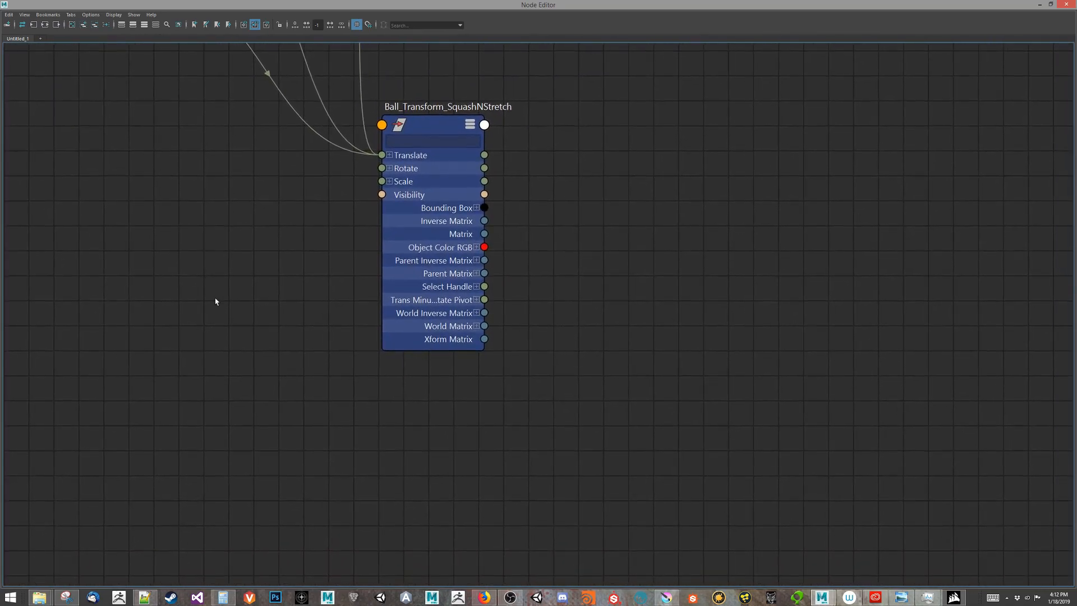
pyautogui.click(390, 182)
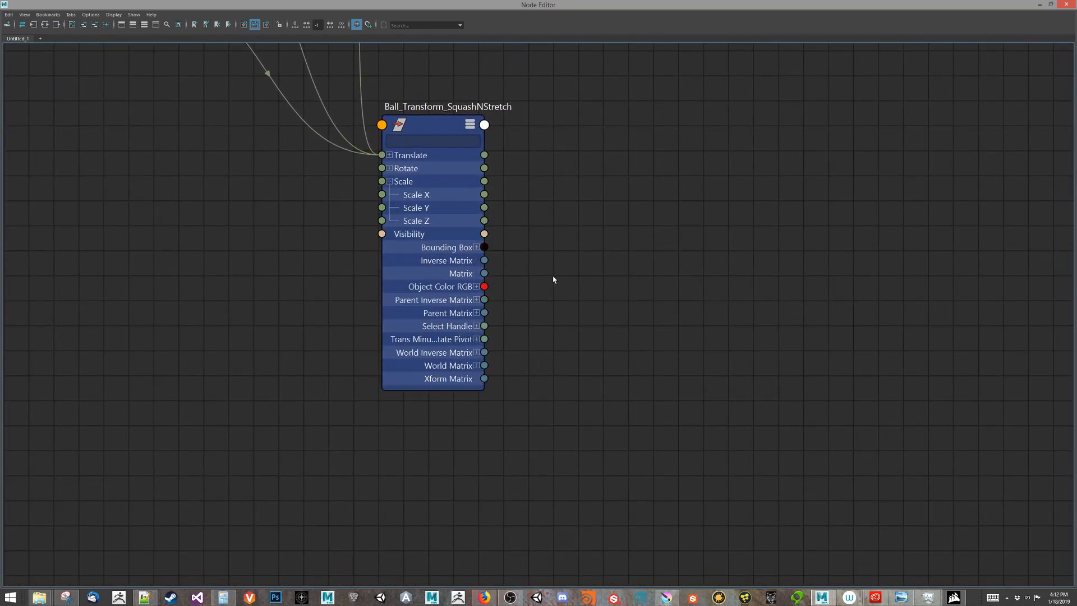
pyautogui.keyDown('alt'); pyautogui.moveTo(552, 278); pyautogui.dragTo(520, 246, button='middle'); pyautogui.keyUp('alt')
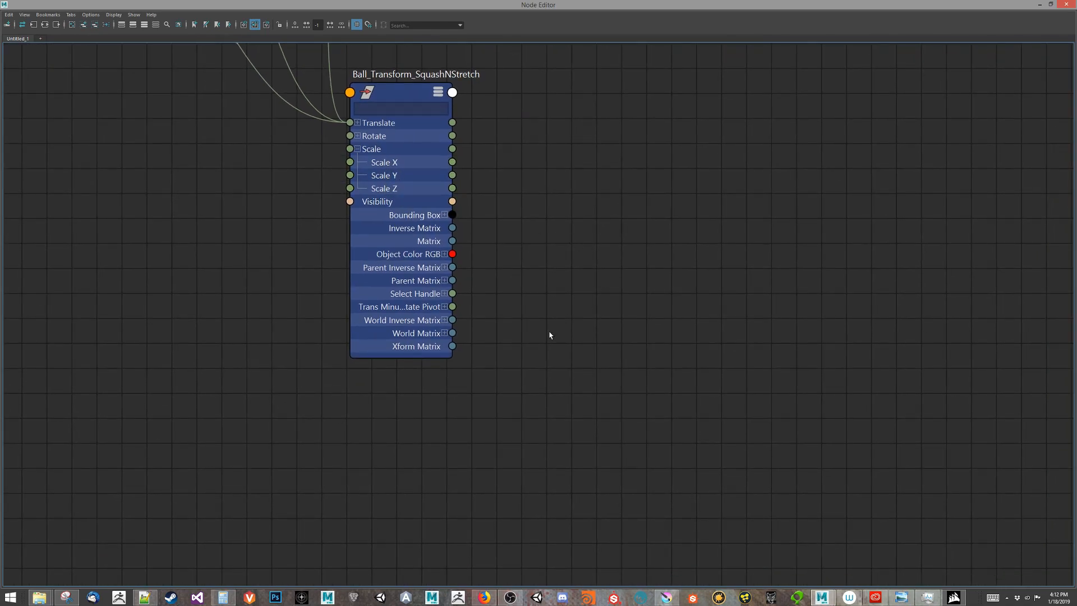
pyautogui.keyDown('alt'); pyautogui.moveTo(549, 335); pyautogui.dragTo(546, 338, button='middle'); pyautogui.keyUp('alt')
# Create a multiplyDivide node in the empty graph area beside the Ball_Transform_SquashNStretch node.
pyautogui.press('Tab')
pyautogui.click(568, 291)
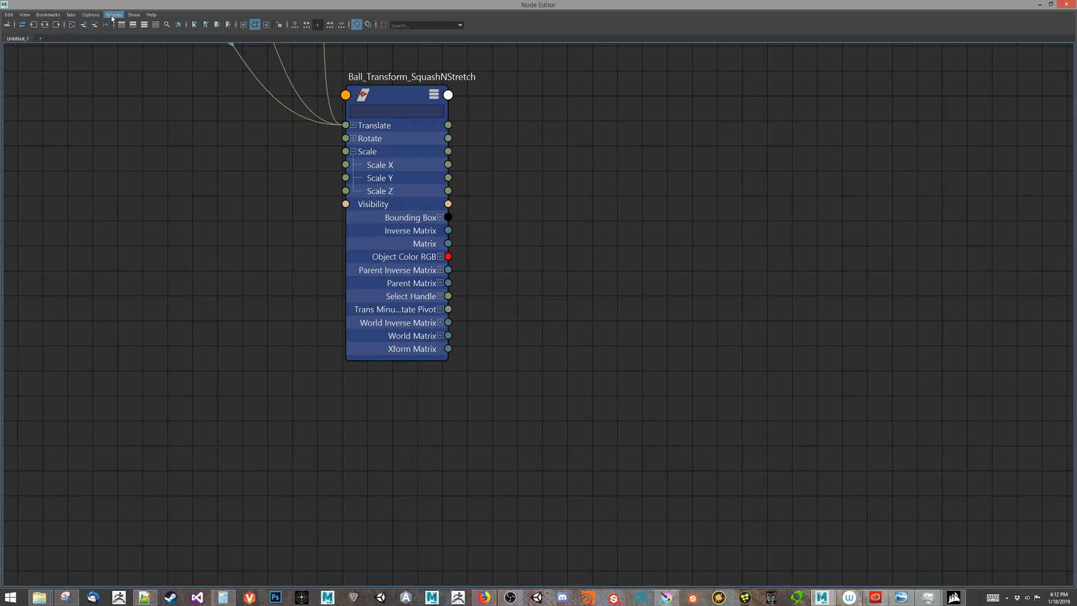
pyautogui.press('Tab')
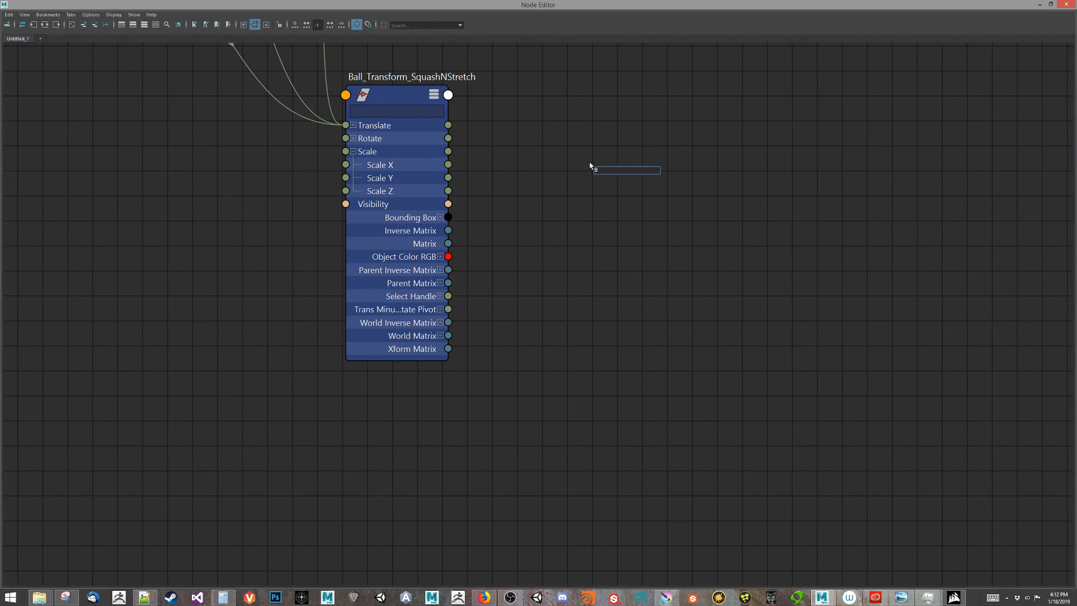
pyautogui.write('mul')
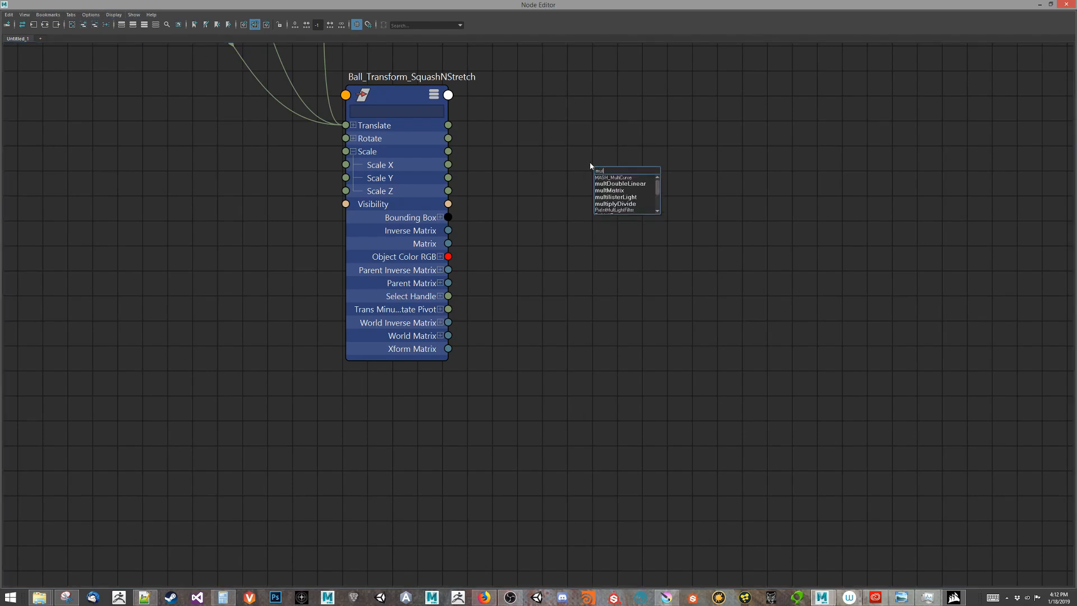
pyautogui.write('ti')
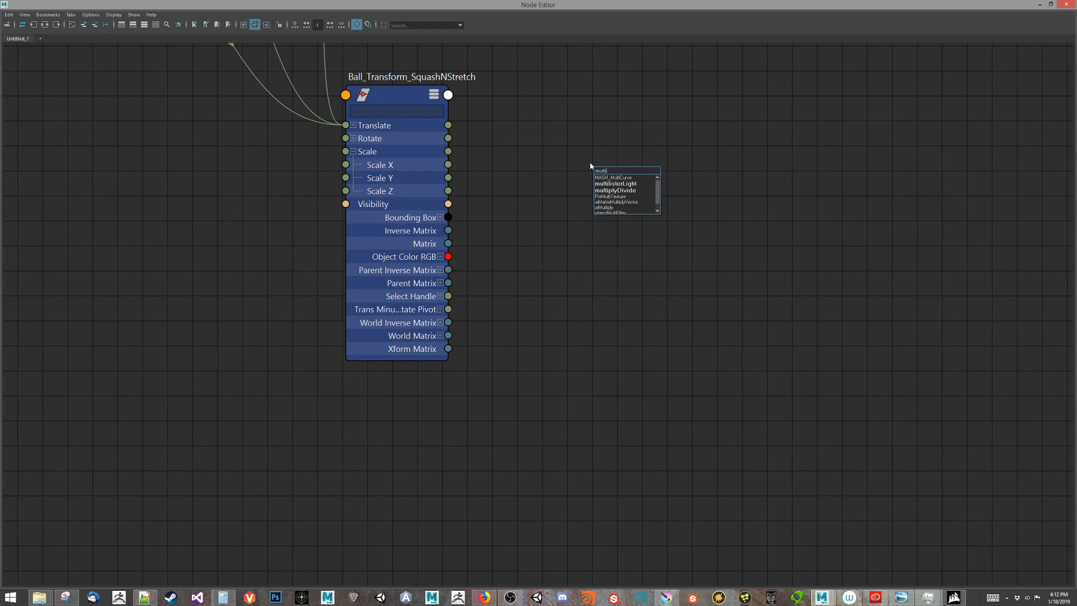
pyautogui.write('ply')
pyautogui.press('Down')
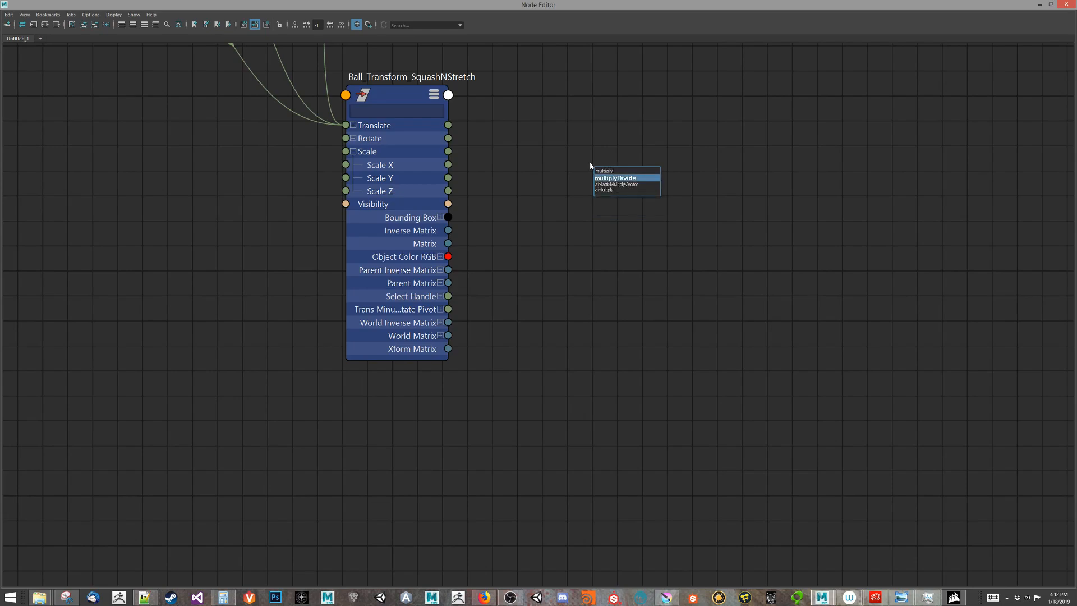
pyautogui.press('Return')
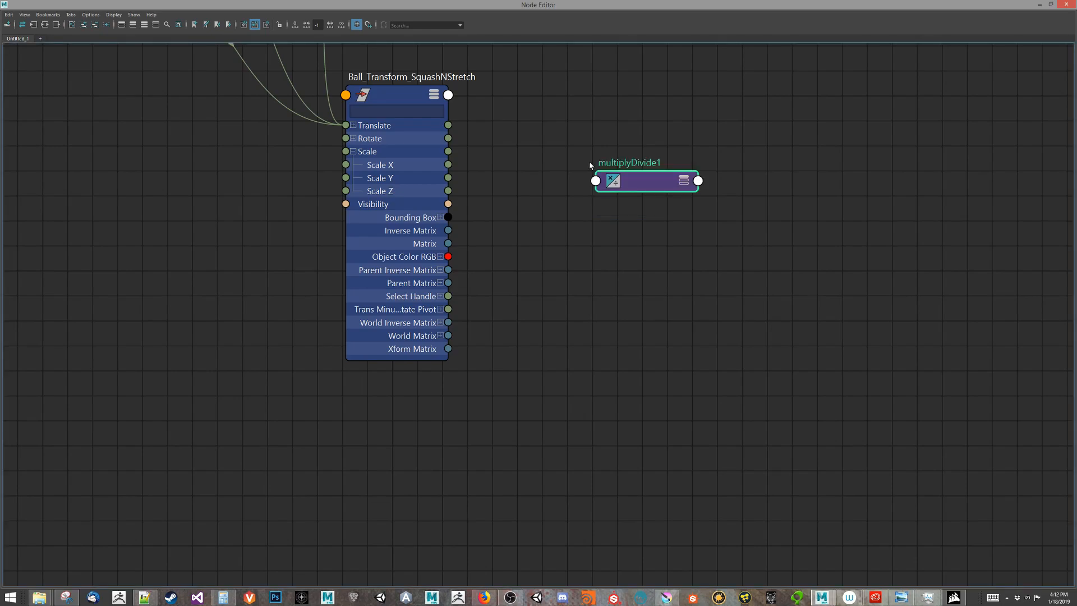
# Show the multiplyDivide1 node's attributes and expand Input 1, Input 2 and Output into their X, Y and Z channels.
pyautogui.click(684, 181)
pyautogui.click(683, 181)
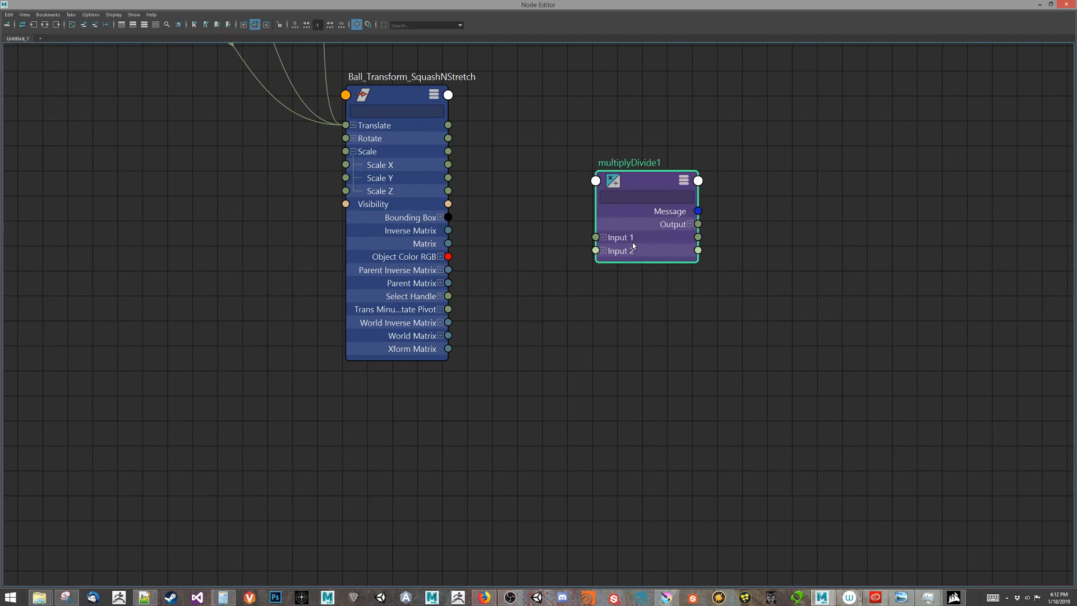
pyautogui.click(603, 237)
pyautogui.click(601, 291)
pyautogui.click(589, 294)
pyautogui.click(603, 290)
pyautogui.click(690, 223)
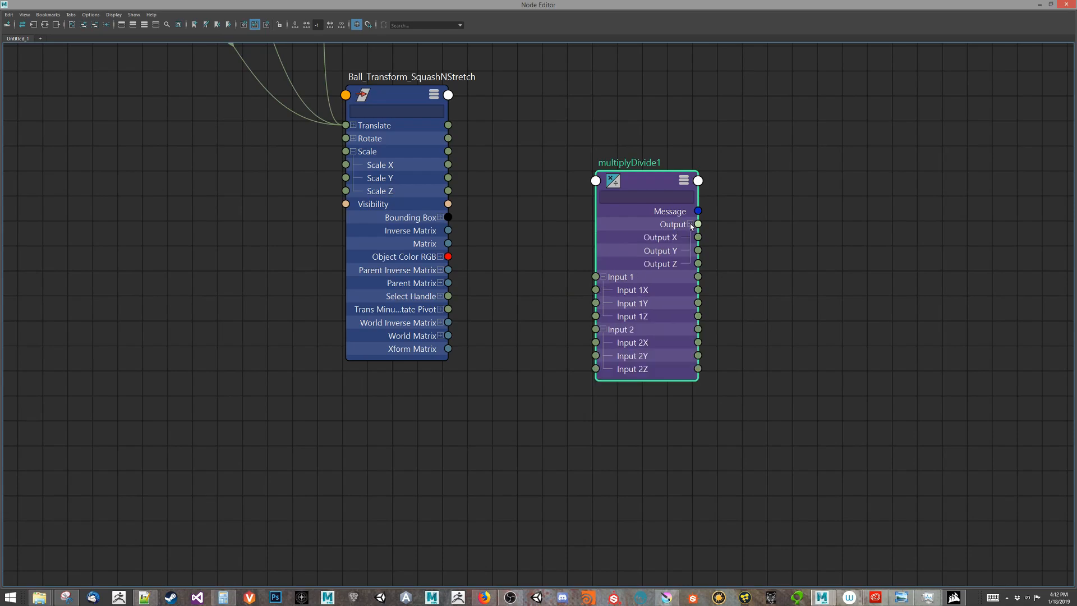
pyautogui.click(797, 282)
pyautogui.moveTo(776, 338); pyautogui.dragTo(725, 319, button='middle')
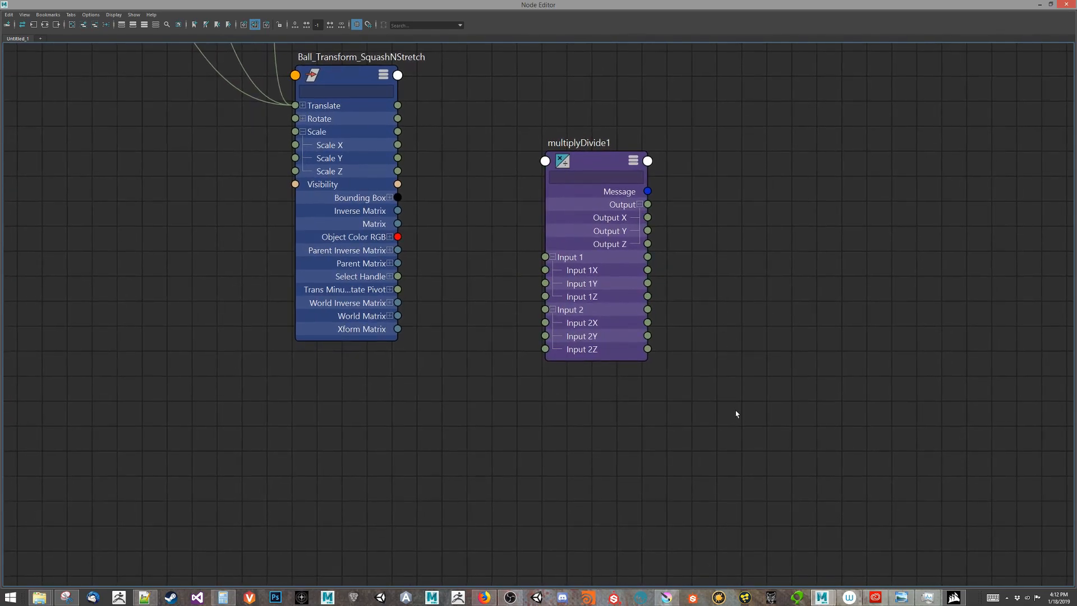
# Check the handwritten 1/√Y formulas in Krita, and set the multiplyDivide1 node's operation to Power in Maya.
pyautogui.click(668, 598)
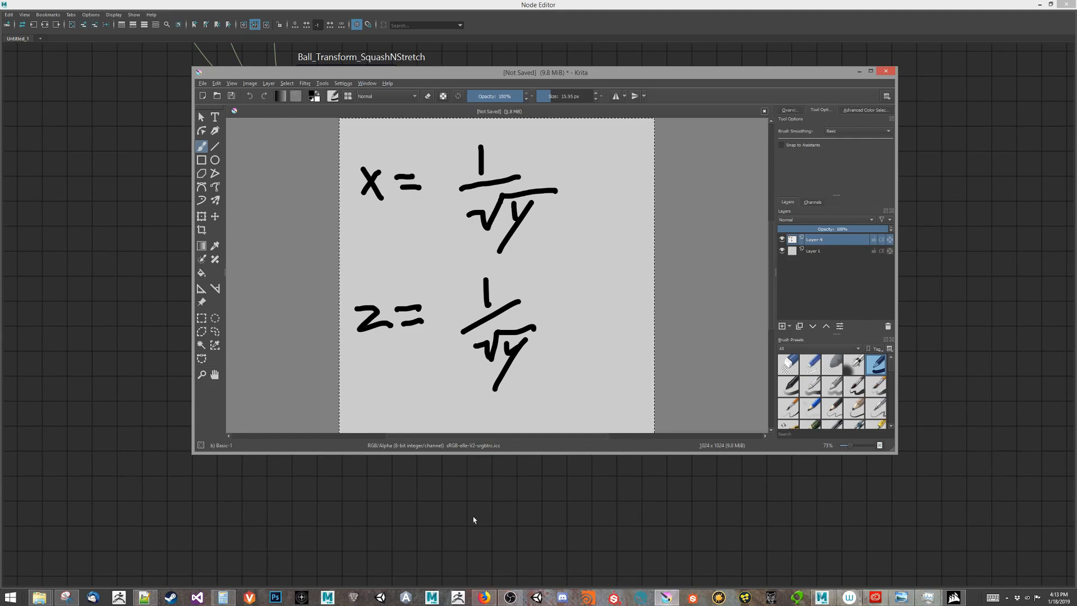
pyautogui.click(482, 497)
pyautogui.click(596, 159)
pyautogui.doubleClick(596, 160)
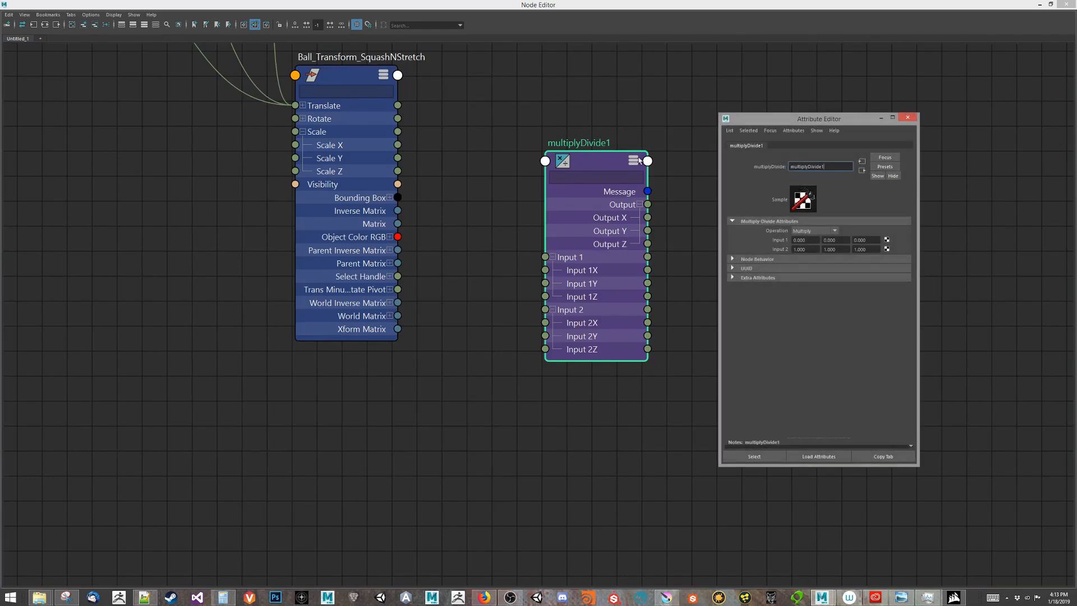
pyautogui.click(907, 117)
pyautogui.doubleClick(608, 165)
pyautogui.click(814, 231)
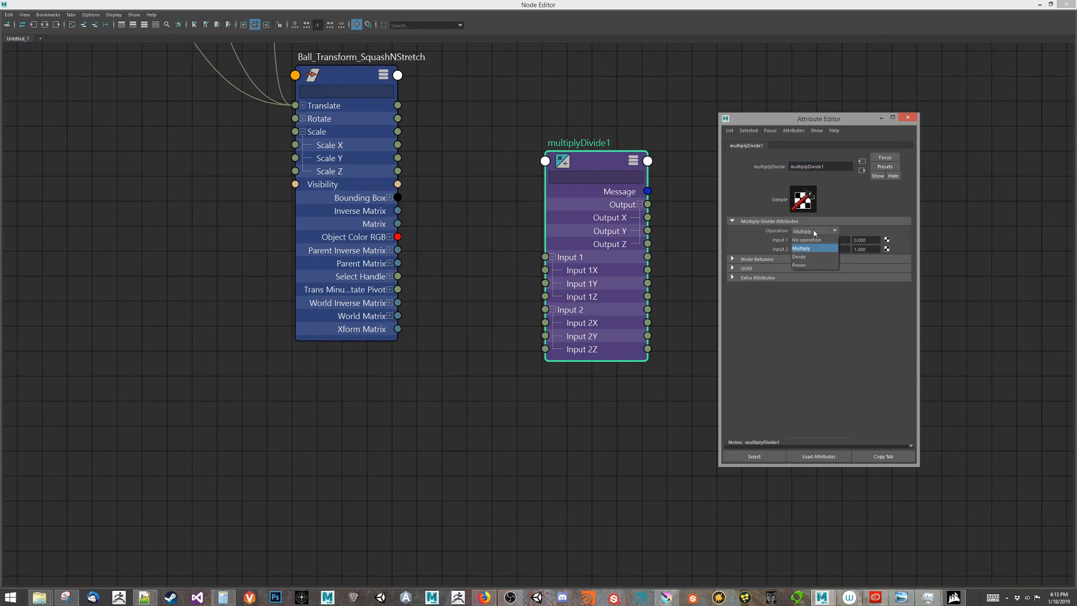
pyautogui.click(810, 265)
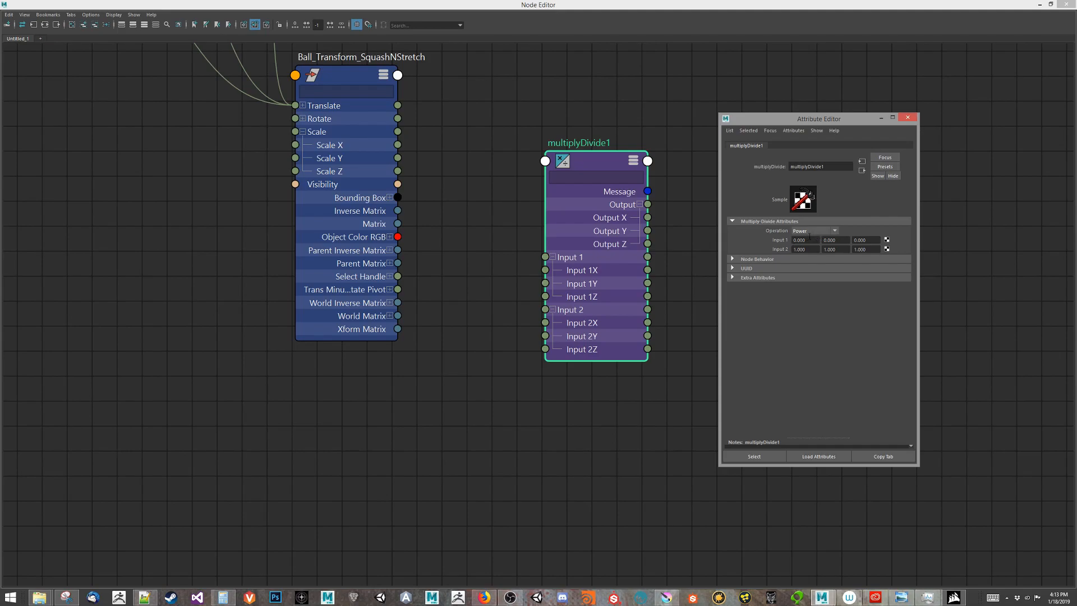
# Set the Y value of Input 2 on the multiplyDivide1 node to 0.5.
pyautogui.click(836, 240)
pyautogui.click(833, 249)
pyautogui.doubleClick(833, 249)
pyautogui.write('0.5')
pyautogui.press('Return')
# Connect the group's Scale Y output to Input 1Y of multiplyDivide1 and check the connection in the node's attributes.
pyautogui.click(399, 160)
pyautogui.moveTo(399, 160); pyautogui.dragTo(545, 283)
pyautogui.doubleClick(592, 161)
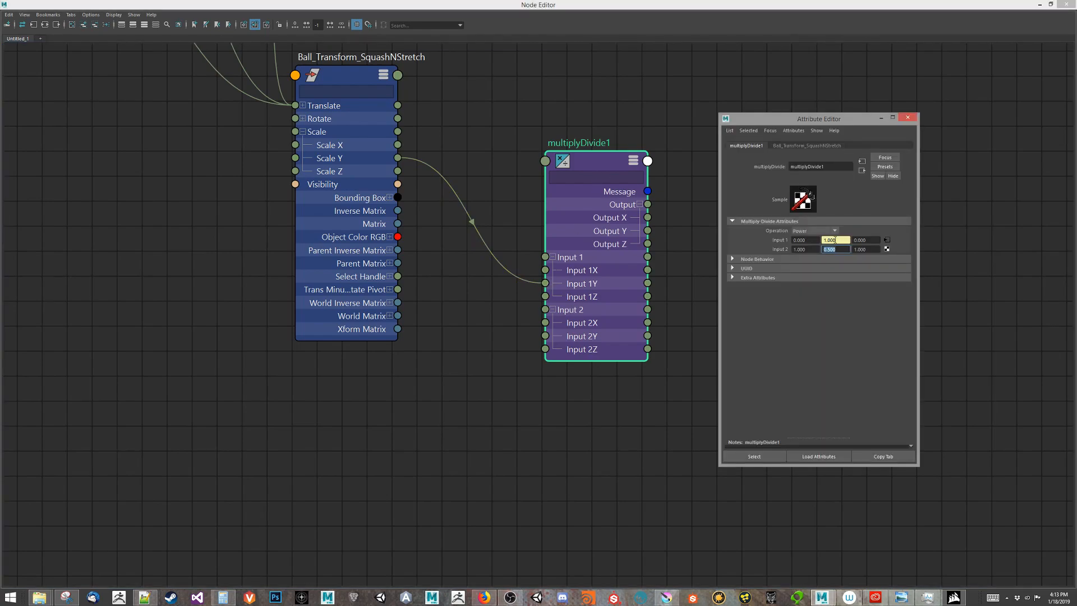
pyautogui.click(653, 378)
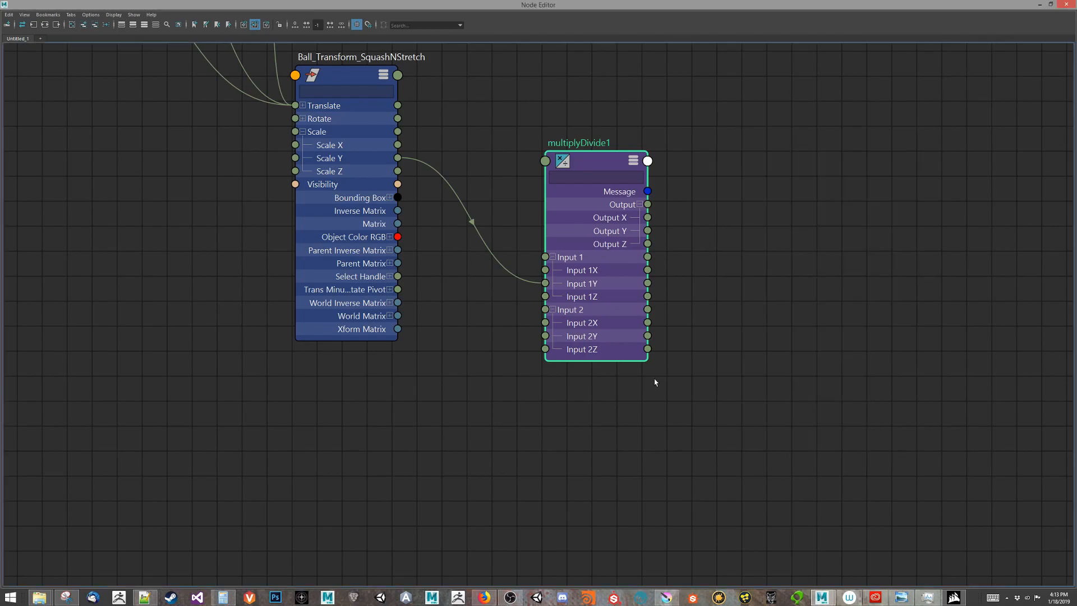
# Create a second multiplyDivide node in the empty area below multiplyDivide1.
pyautogui.moveTo(645, 417); pyautogui.dragTo(791, 420)
pyautogui.write('mult')
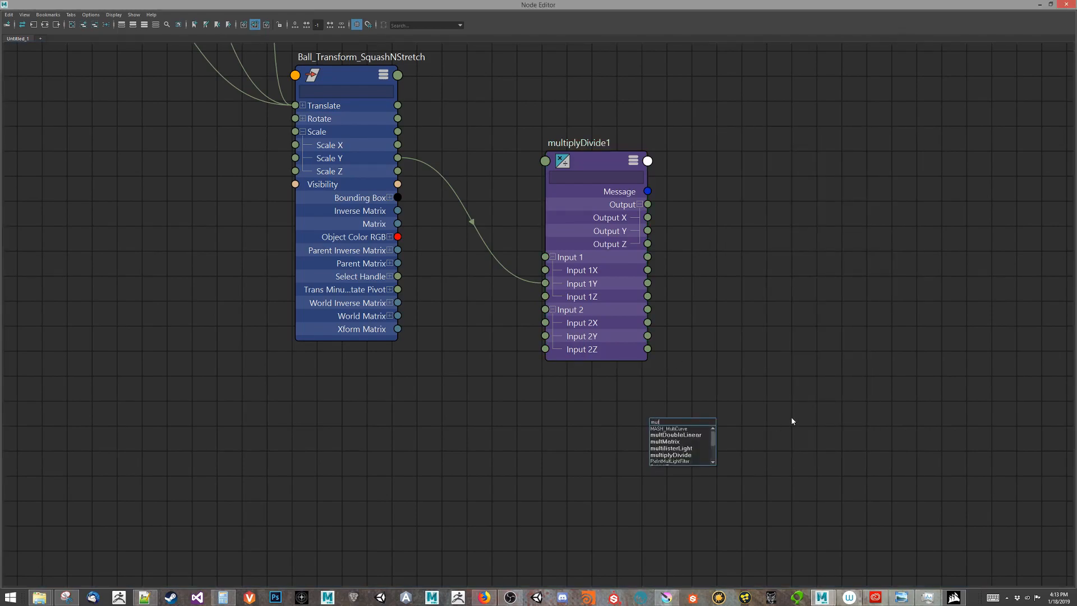
pyautogui.write('ipl')
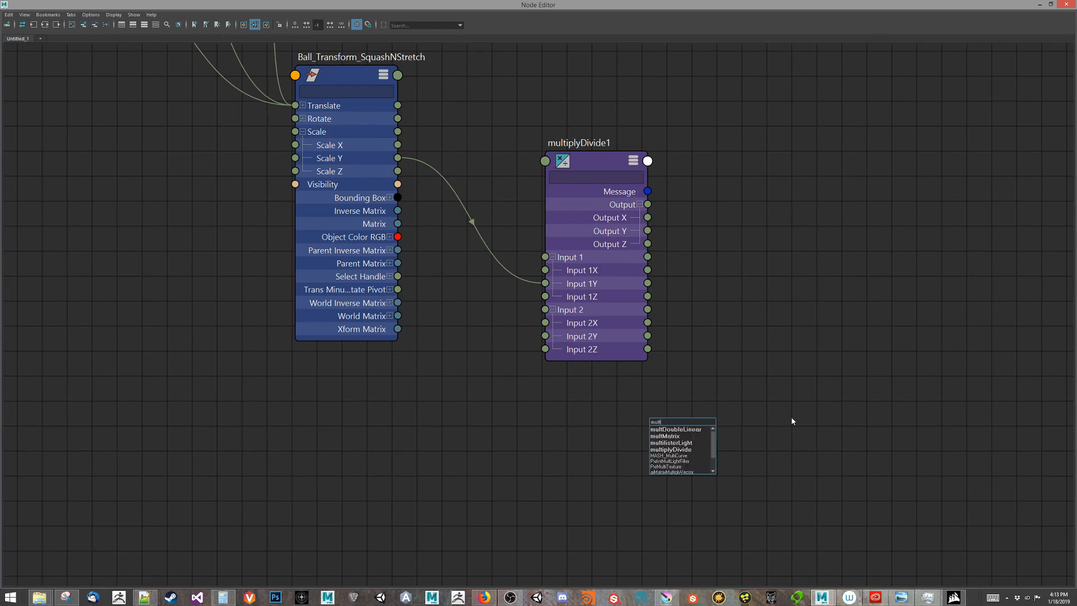
pyautogui.press('Down')
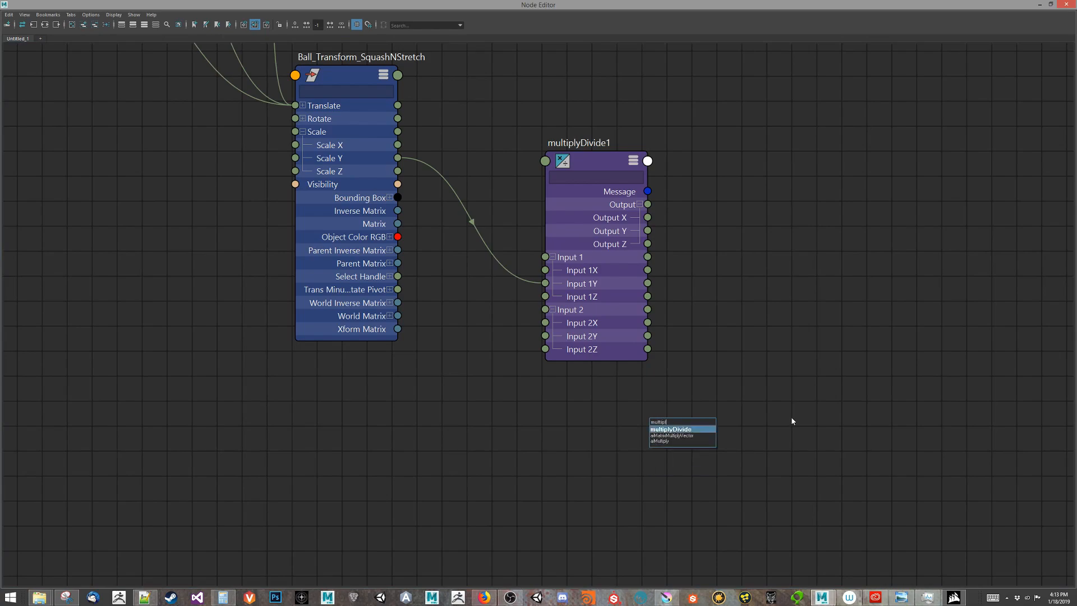
pyautogui.press('Return')
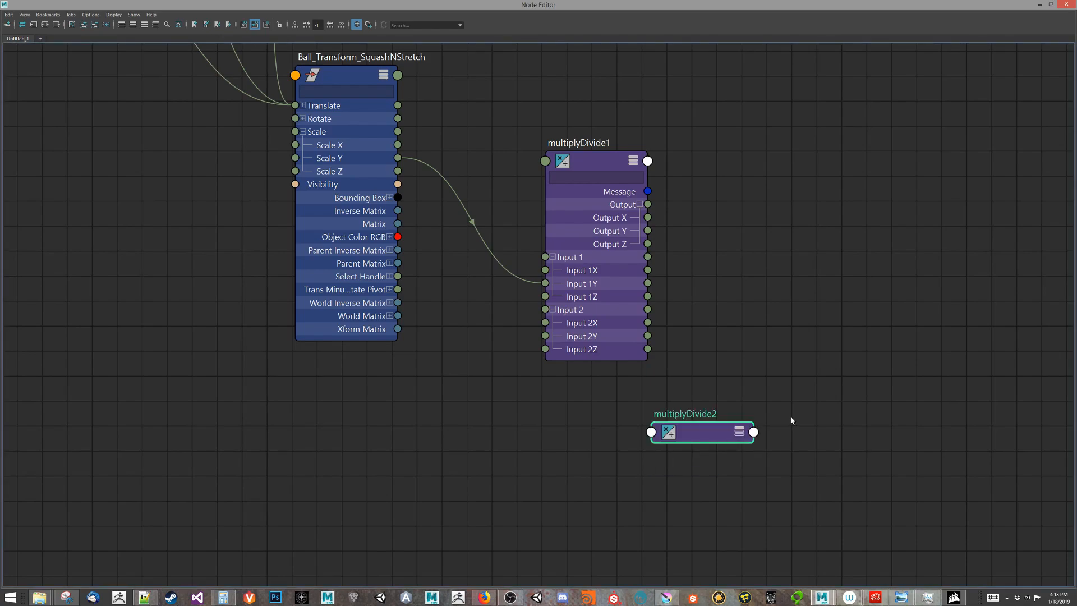
# Set the multiplyDivide2 node's operation to Divide and the Y value of its Input 1 to 1.
pyautogui.doubleClick(695, 442)
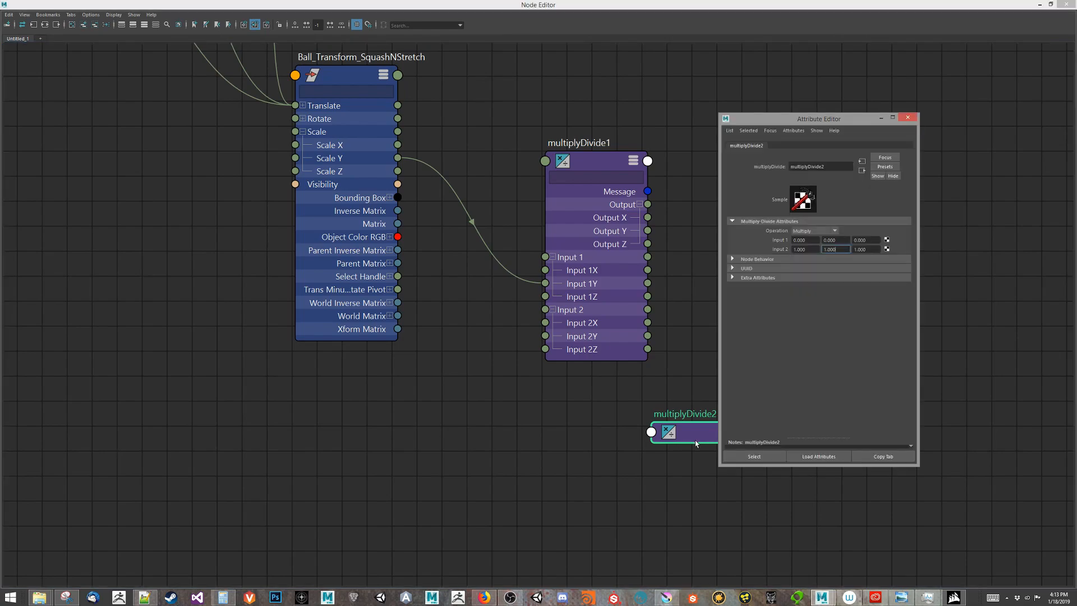
pyautogui.click(809, 231)
pyautogui.click(803, 256)
pyautogui.click(836, 239)
pyautogui.write('1')
pyautogui.press('Return')
pyautogui.moveTo(833, 121); pyautogui.dragTo(908, 60)
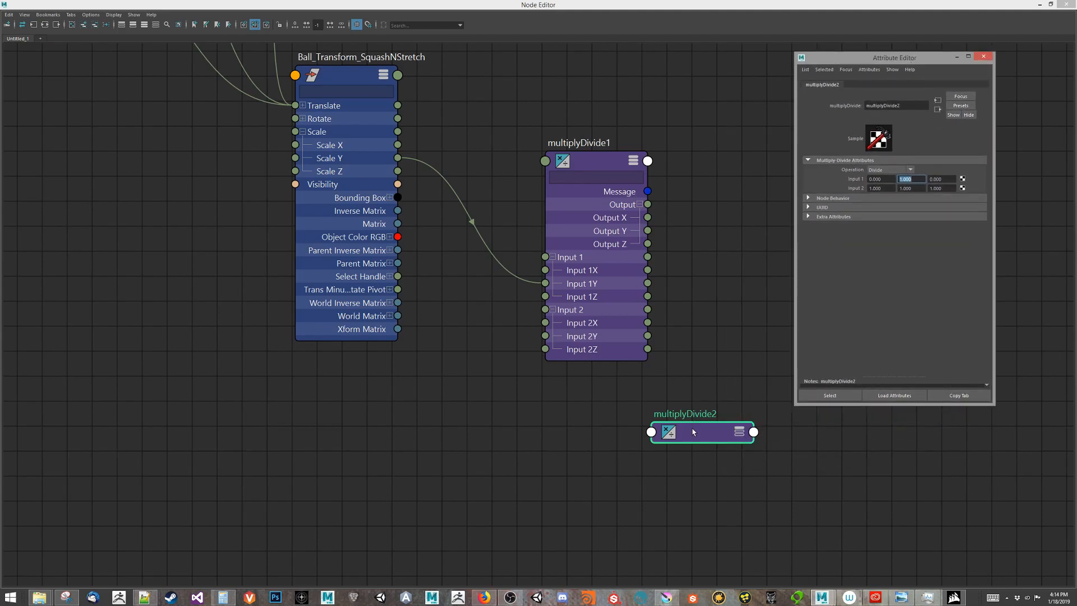
# Place multiplyDivide2 beside multiplyDivide1, expand its Input 2, and connect multiplyDivide1's Output Y to Input 2Y.
pyautogui.moveTo(694, 431); pyautogui.dragTo(748, 196)
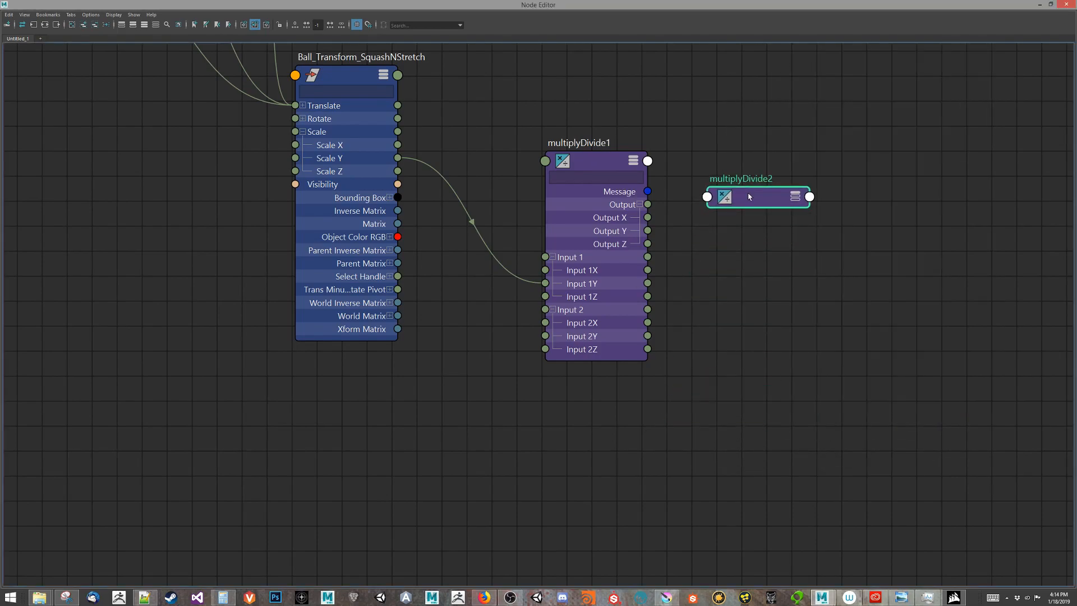
pyautogui.click(795, 196)
pyautogui.click(795, 197)
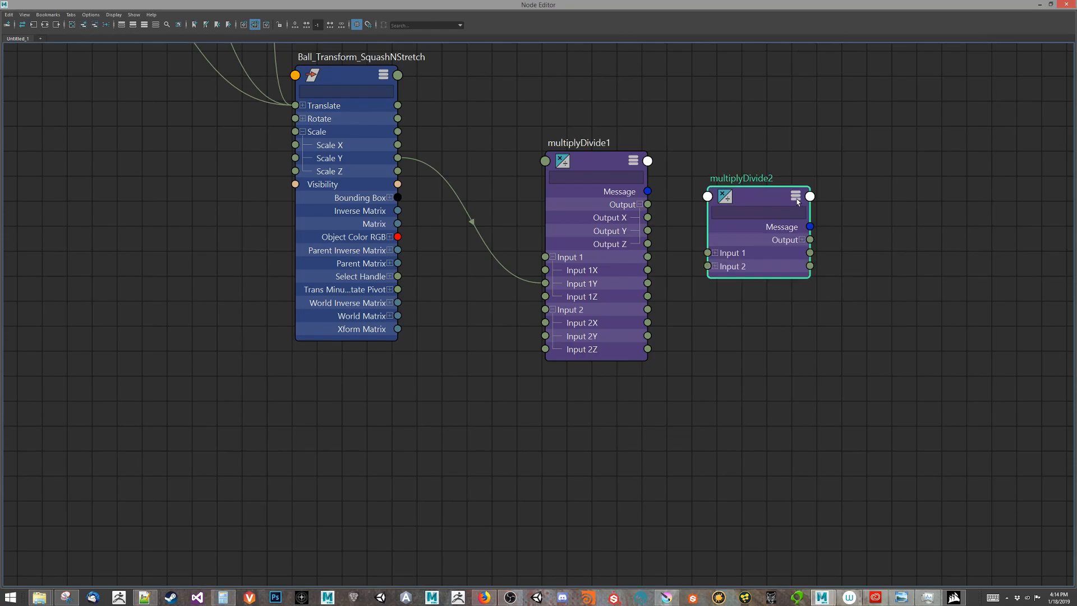
pyautogui.click(715, 266)
pyautogui.moveTo(647, 230); pyautogui.dragTo(707, 292)
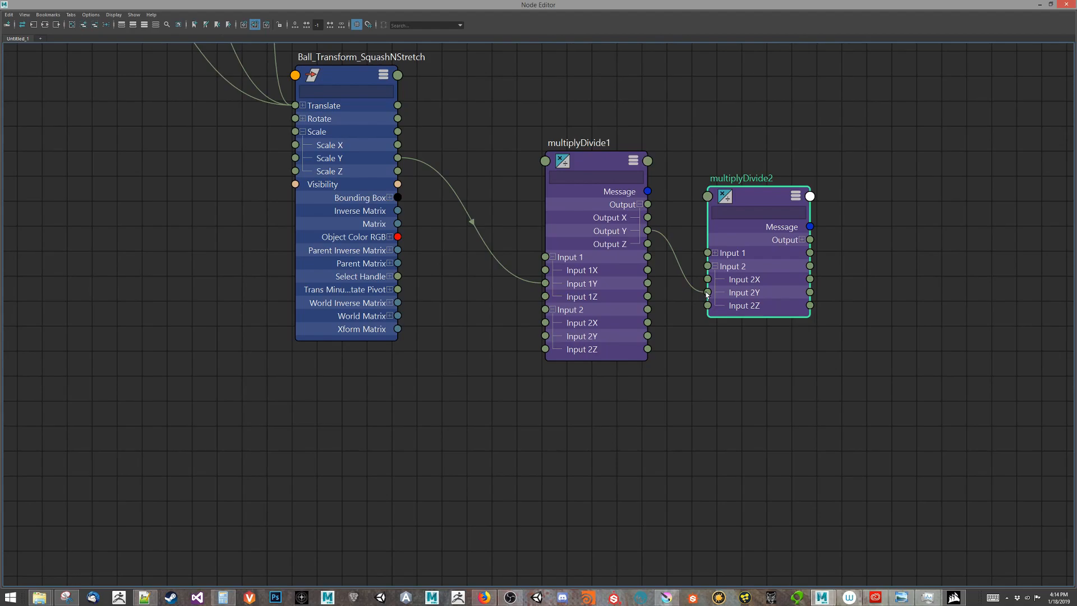
# Check multiplyDivide2's attributes, move the node to the input side of the group's node, and expand its Output channels.
pyautogui.doubleClick(764, 195)
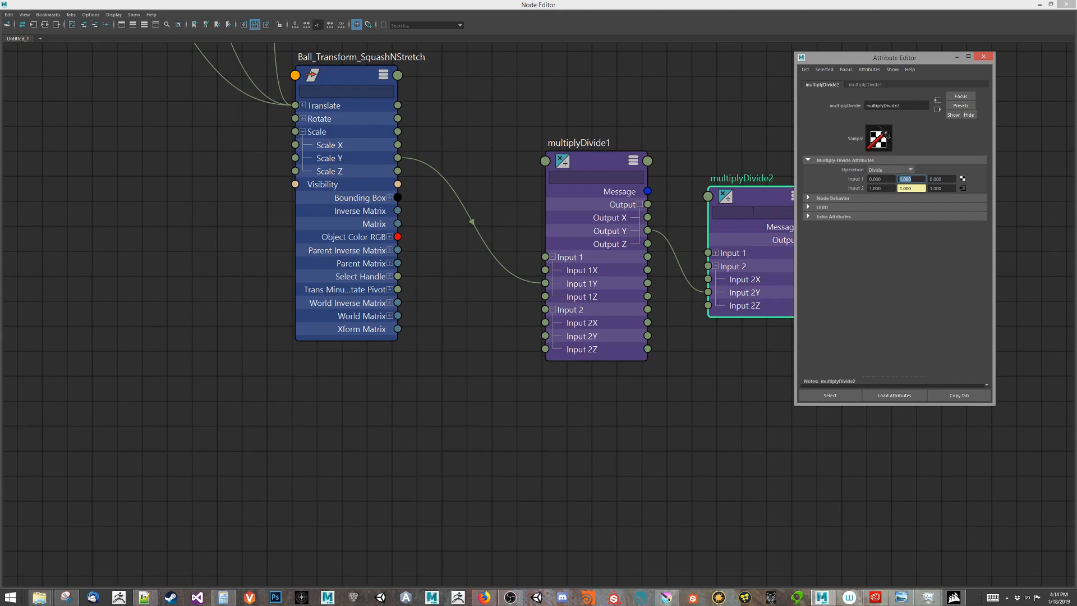
pyautogui.moveTo(749, 202); pyautogui.dragTo(73, 208)
pyautogui.keyDown('alt'); pyautogui.moveTo(221, 329); pyautogui.dragTo(542, 342, button='middle'); pyautogui.keyUp('alt')
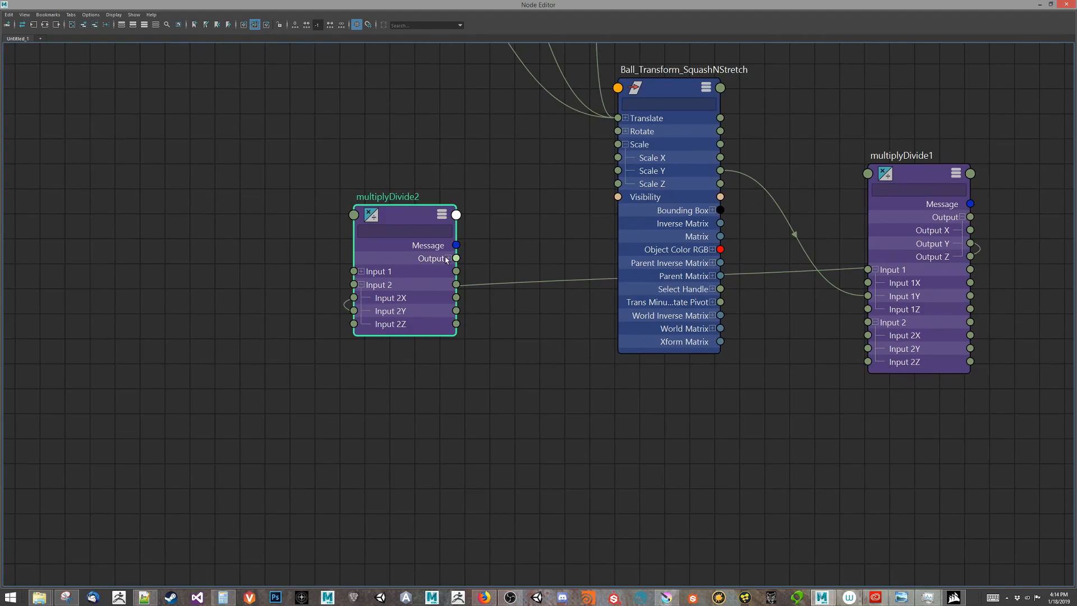
pyautogui.click(448, 259)
pyautogui.moveTo(409, 222); pyautogui.dragTo(406, 224)
# Rename the multiplyDivide1 node as Sqrt_of_Y and the multiplyDivide2 node as Divide_Sqrt.
pyautogui.click(905, 147)
pyautogui.doubleClick(904, 155)
pyautogui.write('s')
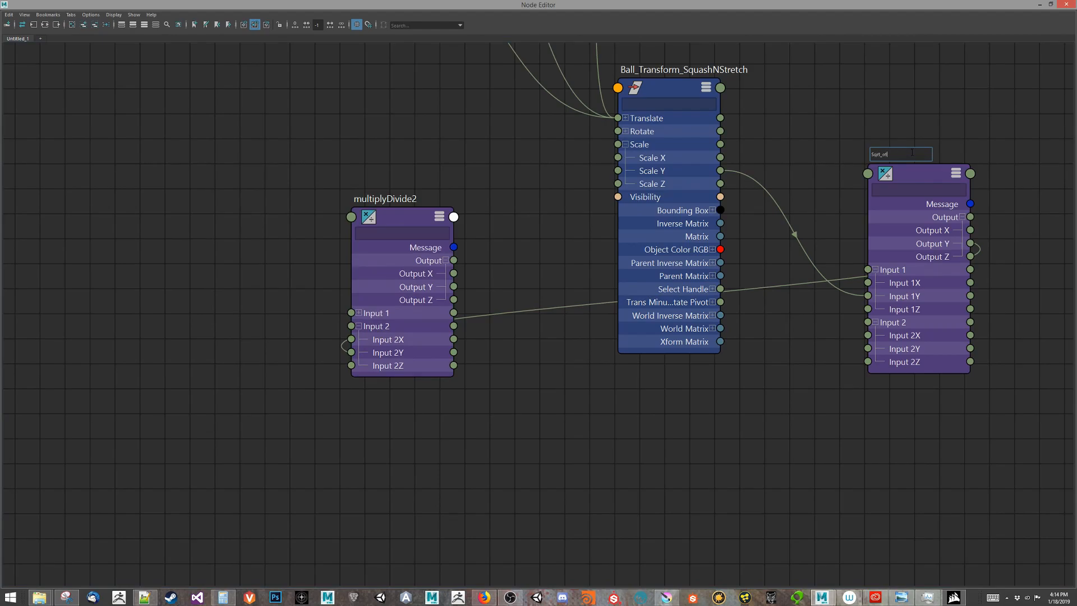
pyautogui.press('Return')
pyautogui.doubleClick(401, 199)
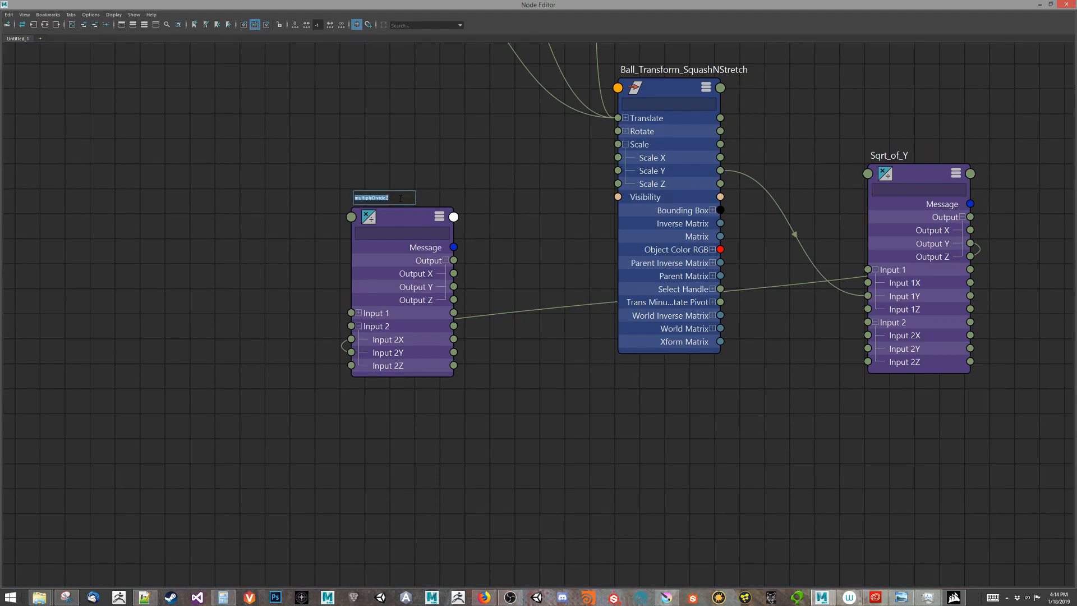
pyautogui.write('Divide_Sqrt')
pyautogui.press('Return')
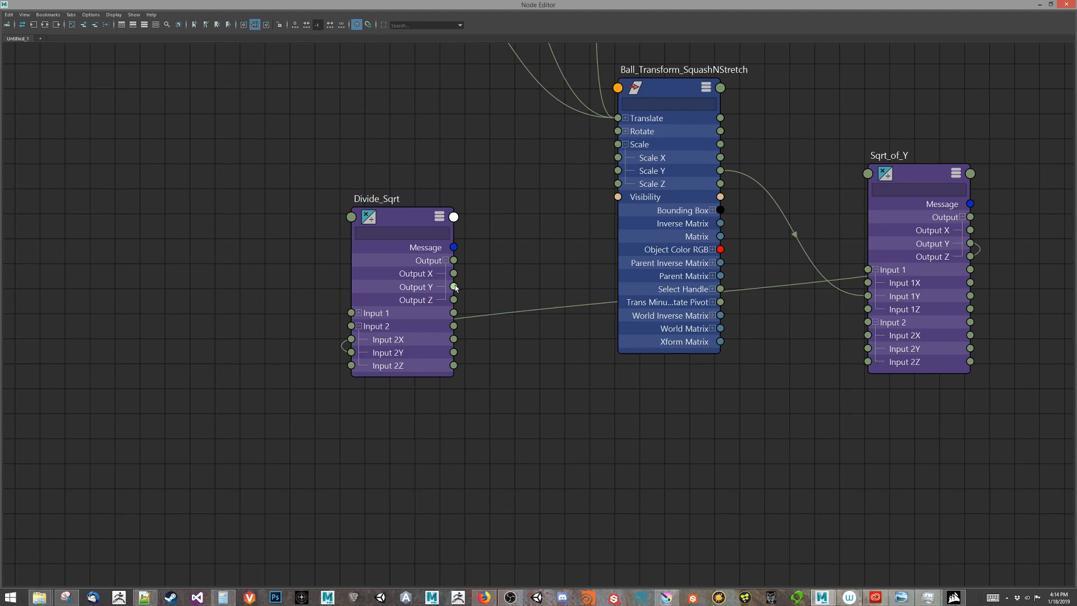
# Connect Divide_Sqrt's Output Y to both Scale X and Scale Z of Ball_Transform_SquashNStretch, and minimize the Node Editor.
pyautogui.moveTo(454, 287); pyautogui.dragTo(616, 158)
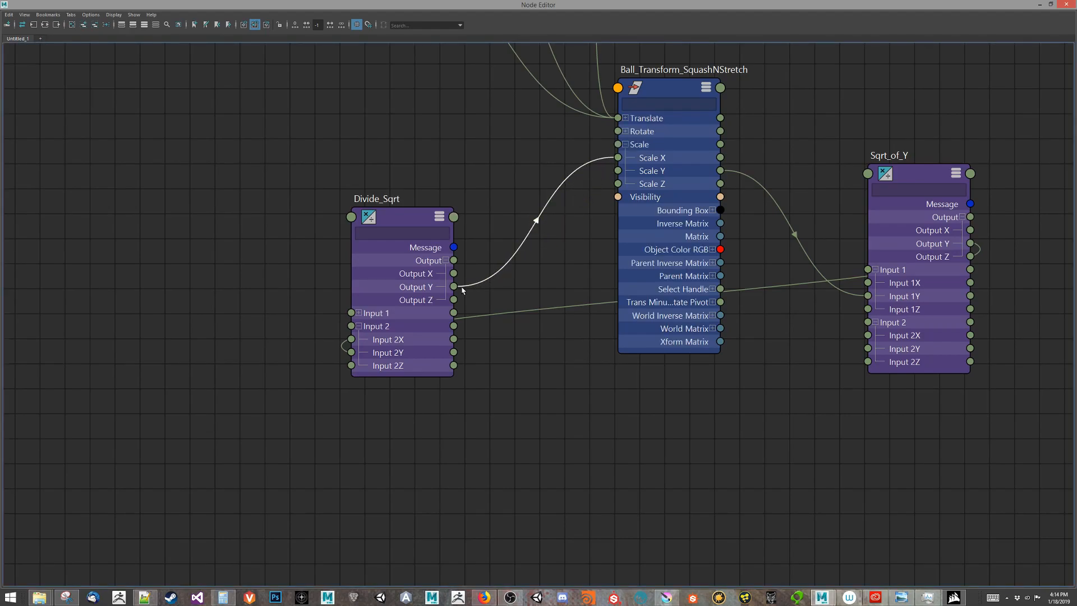
pyautogui.moveTo(453, 286); pyautogui.dragTo(617, 185)
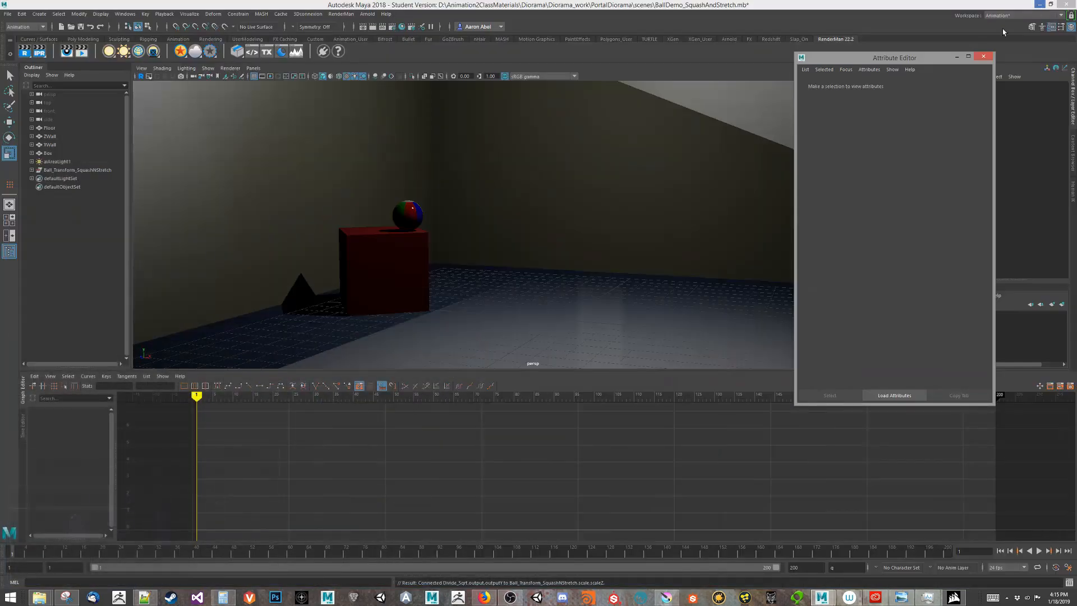
pyautogui.click(1039, 5)
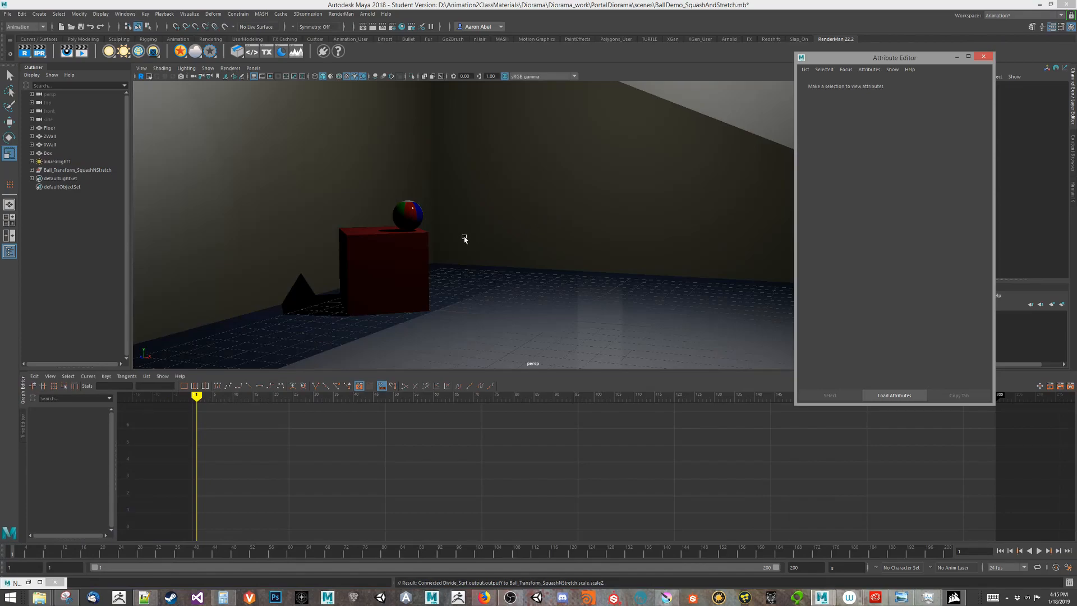
# Select the ball itself, close the Attribute Editor, and try squashing the ball along Y to about 0.87.
pyautogui.click(408, 217)
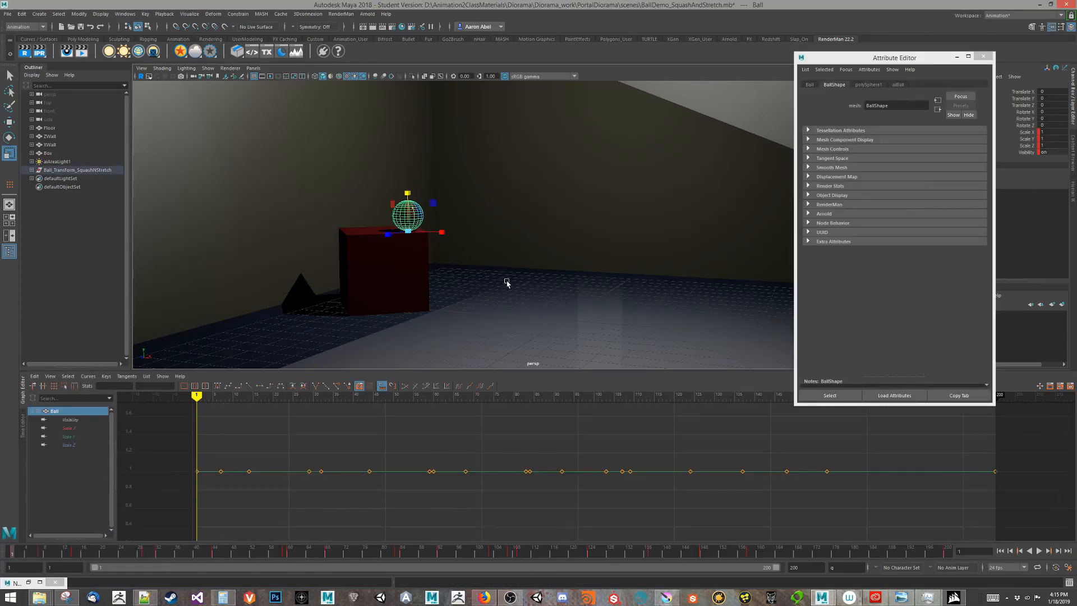
pyautogui.click(983, 57)
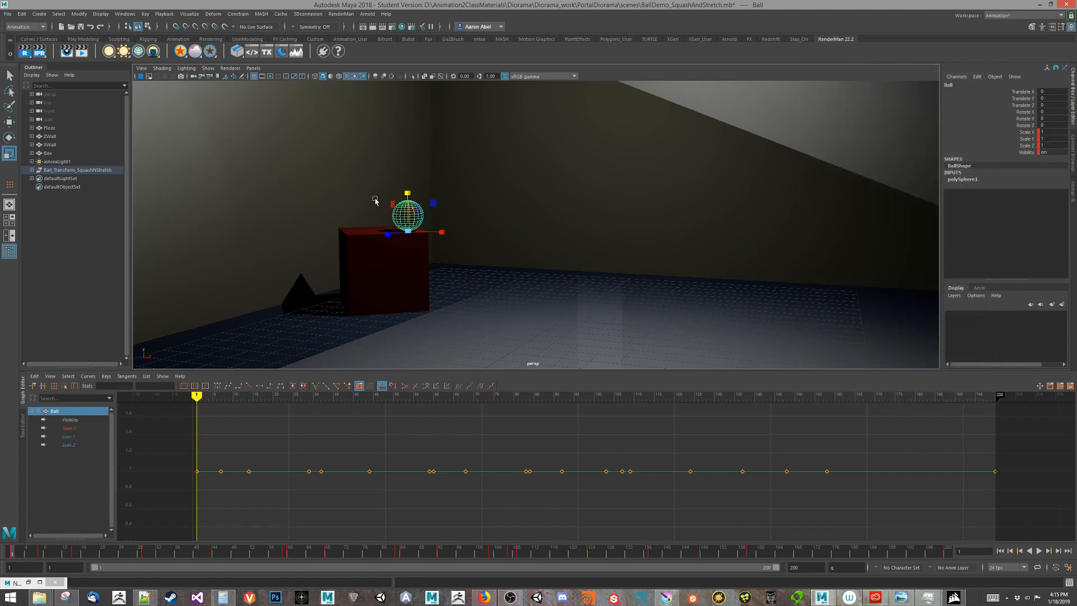
pyautogui.keyDown('alt'); pyautogui.moveTo(368, 204); pyautogui.dragTo(493, 221); pyautogui.keyUp('alt')
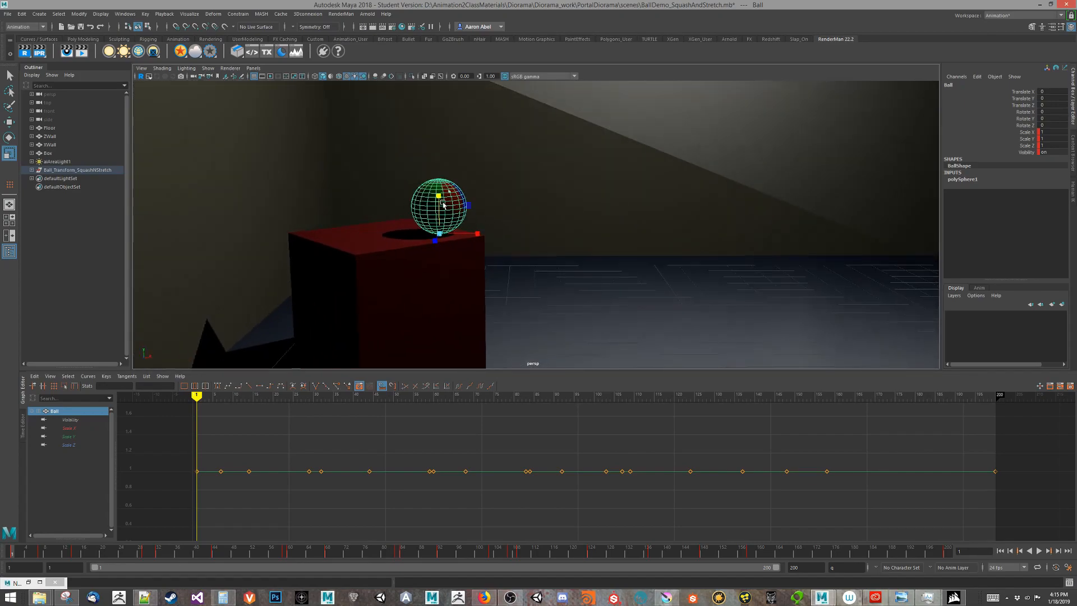
pyautogui.moveTo(438, 198)
pyautogui.mouseDown()
pyautogui.moveTo(441, 232)
pyautogui.moveTo(443, 204)
pyautogui.mouseUp()
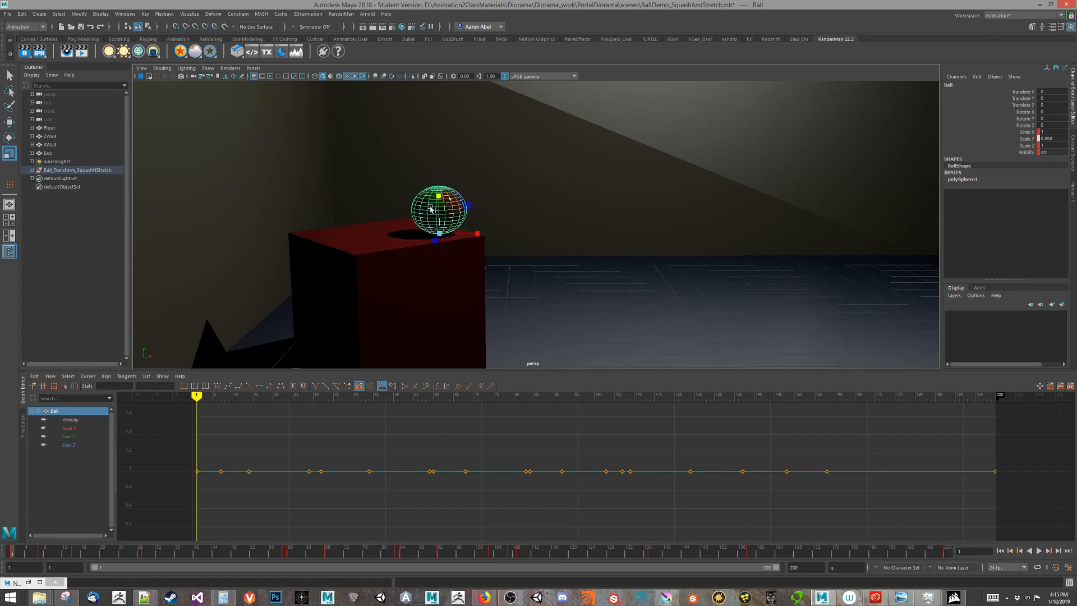
# Test squashing the Ball_Transform_SquashNStretch group along Y, and reset its Scale Y to 1.
pyautogui.click(47, 169)
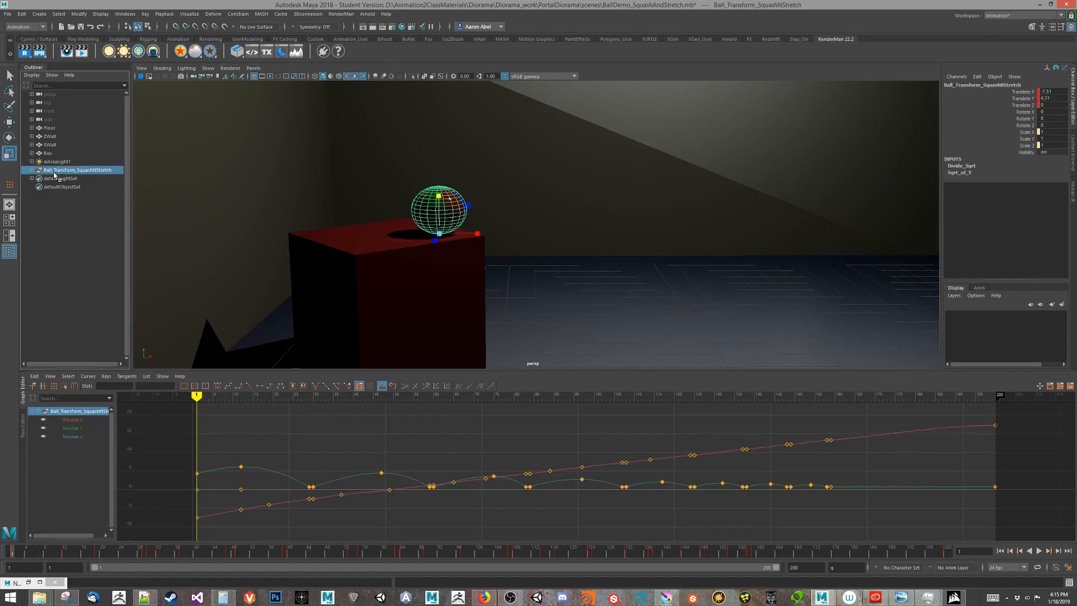
pyautogui.moveTo(441, 196); pyautogui.dragTo(434, 220)
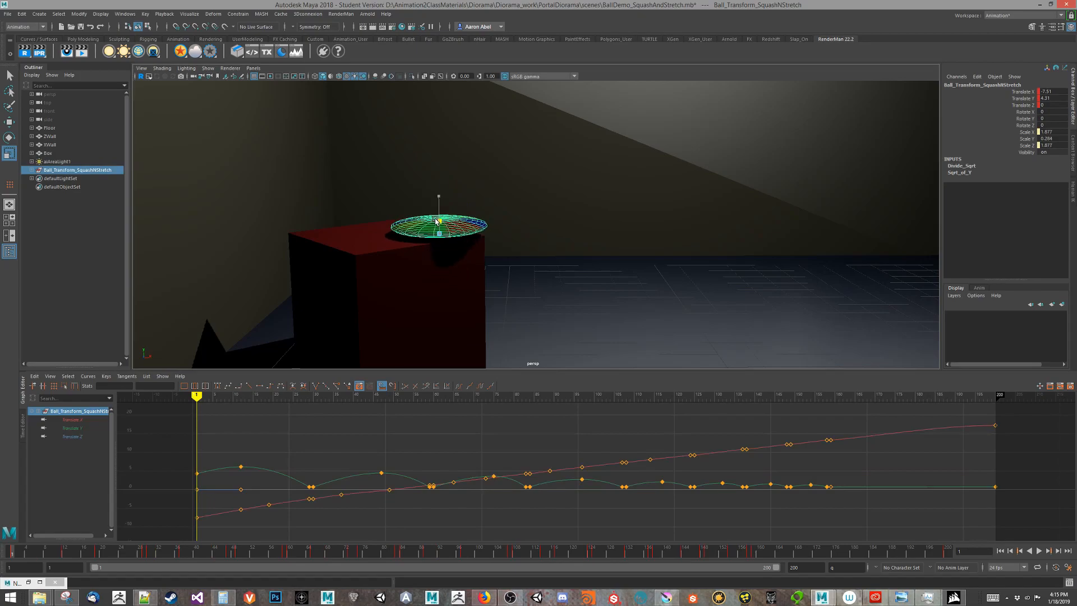
pyautogui.moveTo(439, 212)
pyautogui.mouseDown()
pyautogui.moveTo(438, 137)
pyautogui.moveTo(431, 223)
pyautogui.moveTo(438, 147)
pyautogui.moveTo(440, 222)
pyautogui.mouseUp()
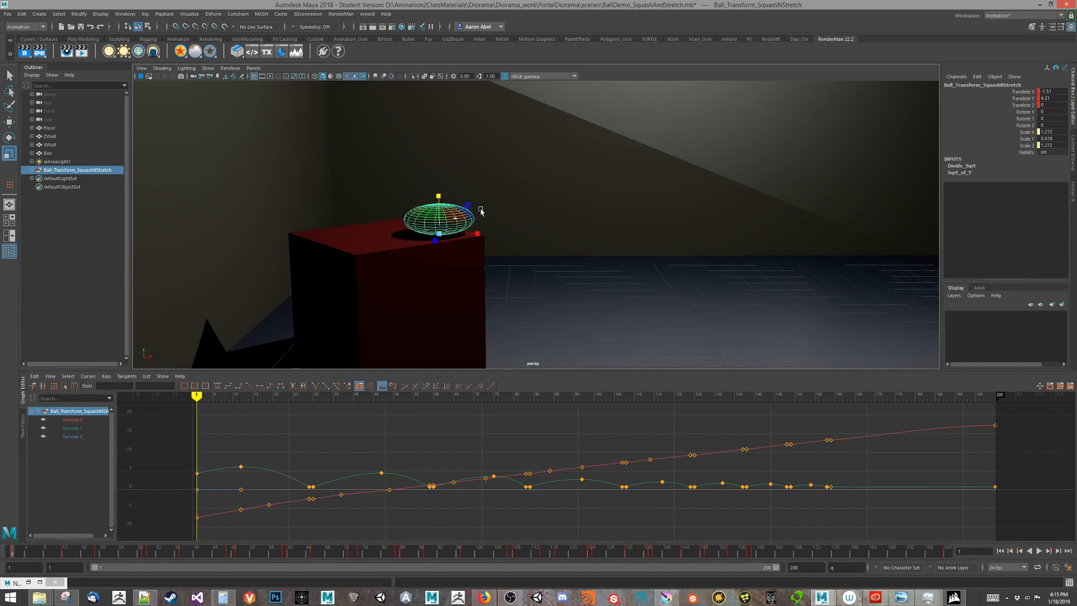
pyautogui.click(1056, 139)
pyautogui.write('1')
pyautogui.press('Return')
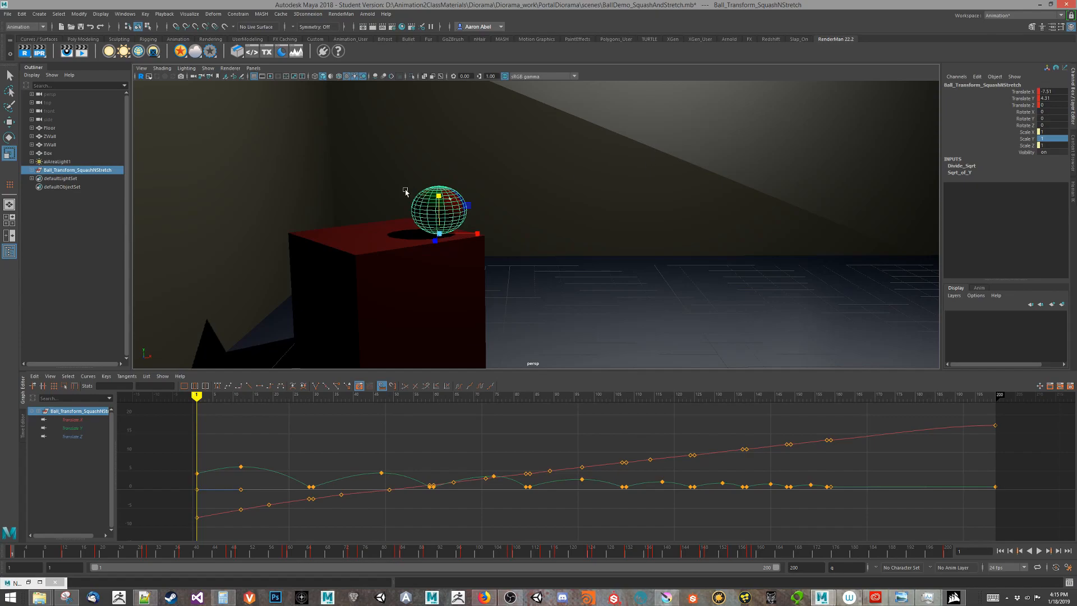
# Select the Ball child inside the Ball_Transform_SquashNStretch group and set its Scale Y to 1.
pyautogui.click(32, 169)
pyautogui.click(53, 178)
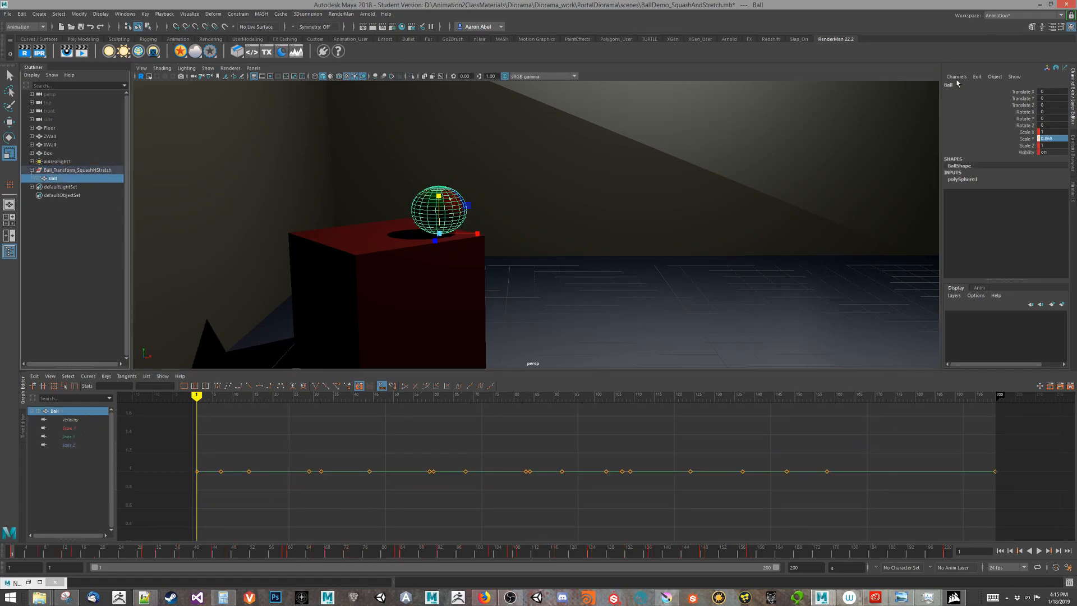
pyautogui.doubleClick(1053, 138)
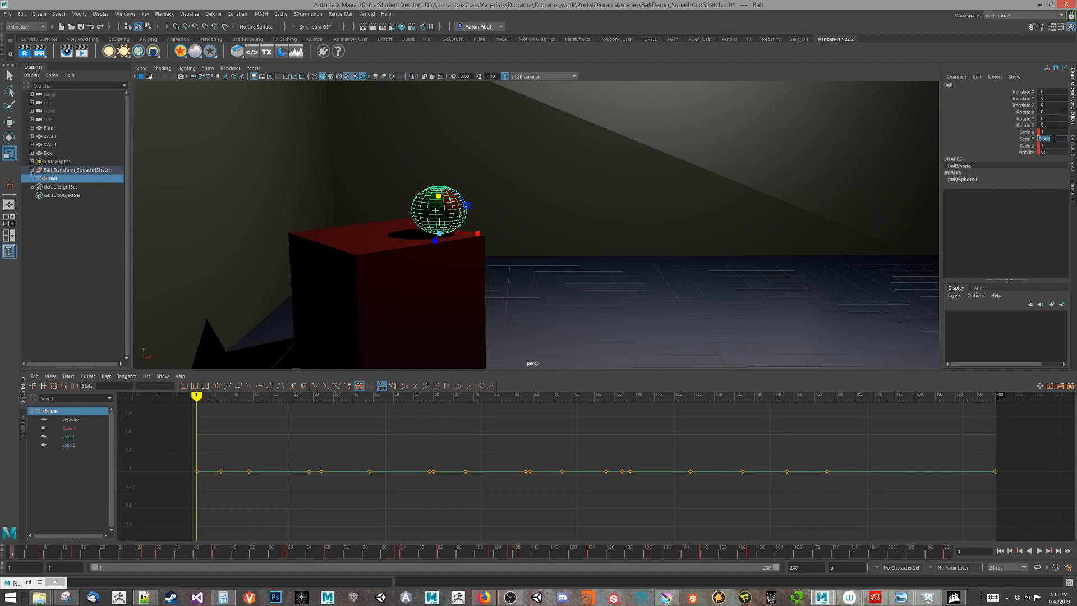
pyautogui.write('1')
pyautogui.press('Return')
# Use Channel Control to move the Ball's Scale X, Scale Y and Scale Z from Keyable to Nonkeyable Hidden.
pyautogui.click(1024, 133)
pyautogui.moveTo(1024, 134); pyautogui.dragTo(1022, 146)
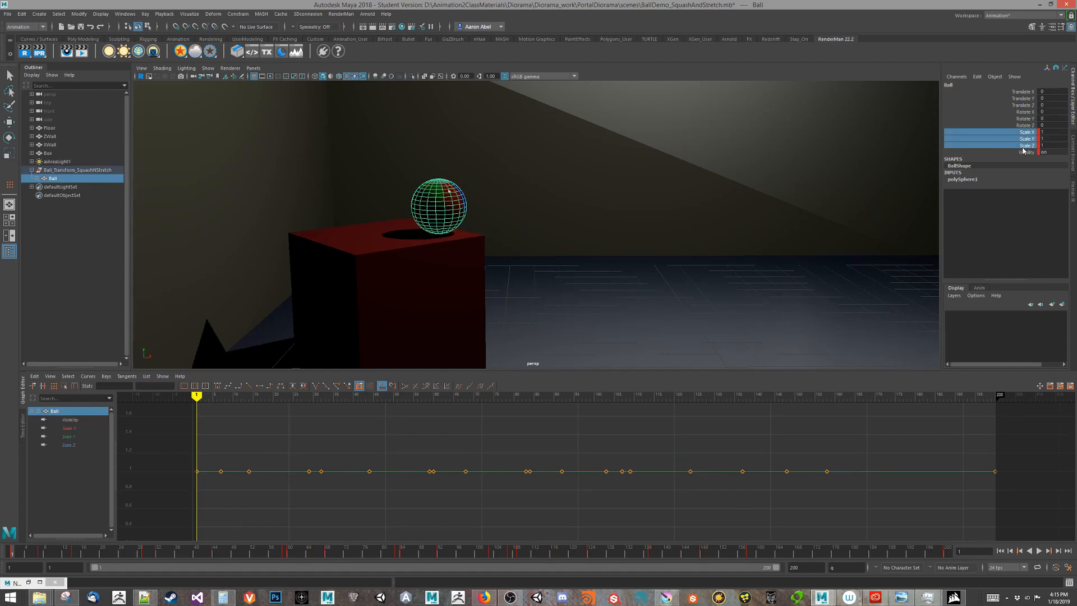
pyautogui.click(124, 16)
pyautogui.moveTo(165, 45)
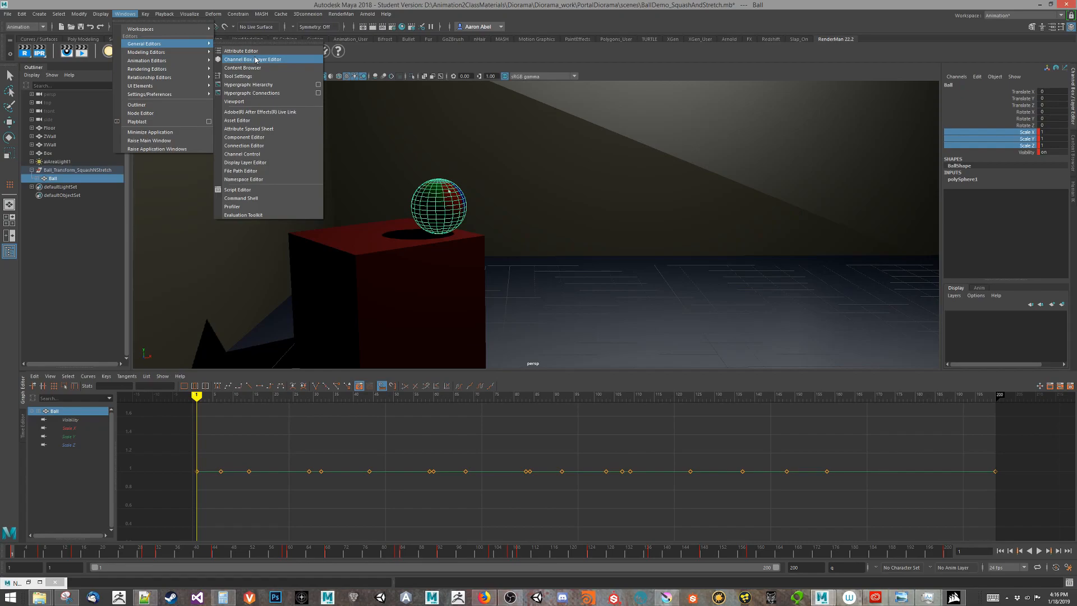
pyautogui.click(244, 155)
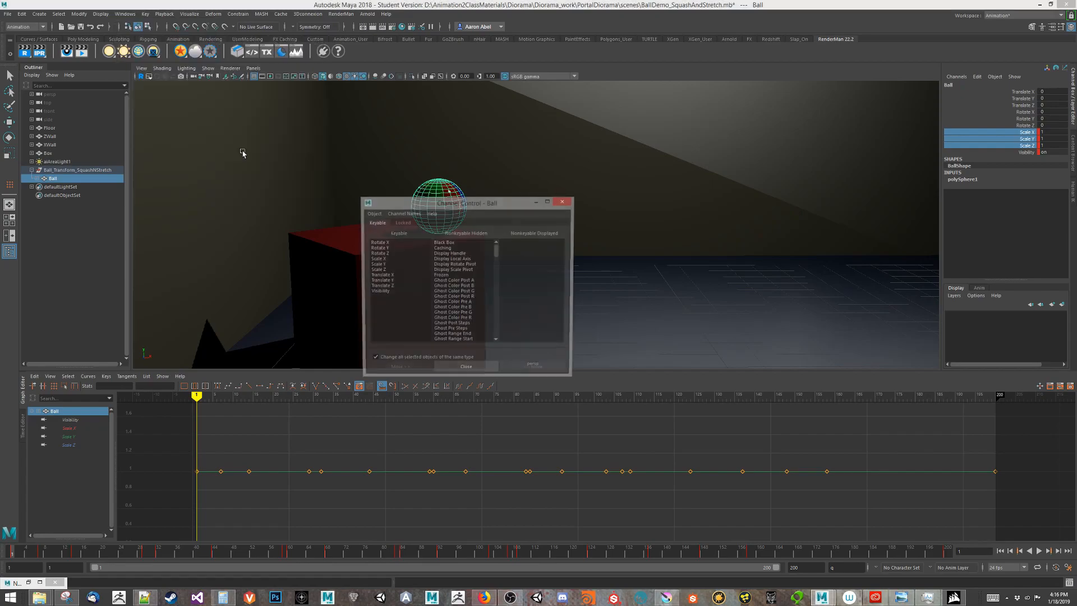
pyautogui.click(379, 259)
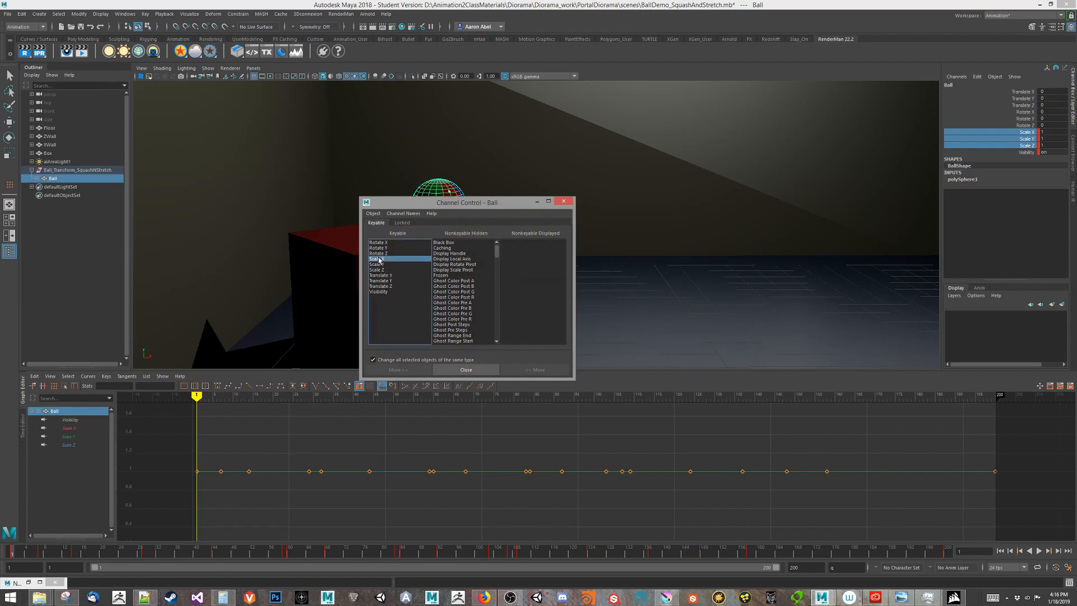
pyautogui.moveTo(379, 259); pyautogui.dragTo(380, 271)
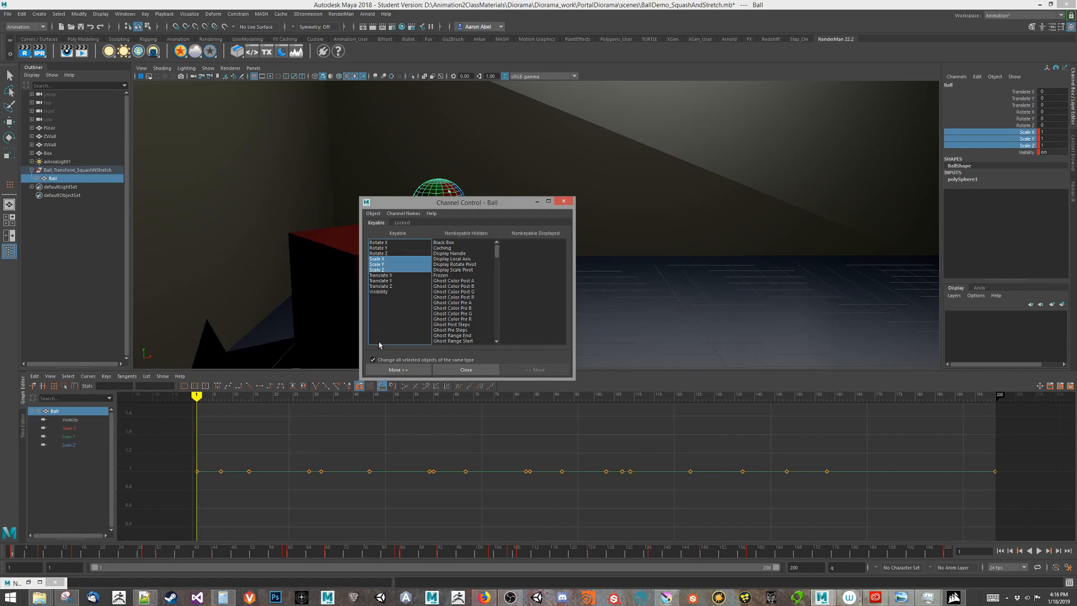
pyautogui.click(404, 370)
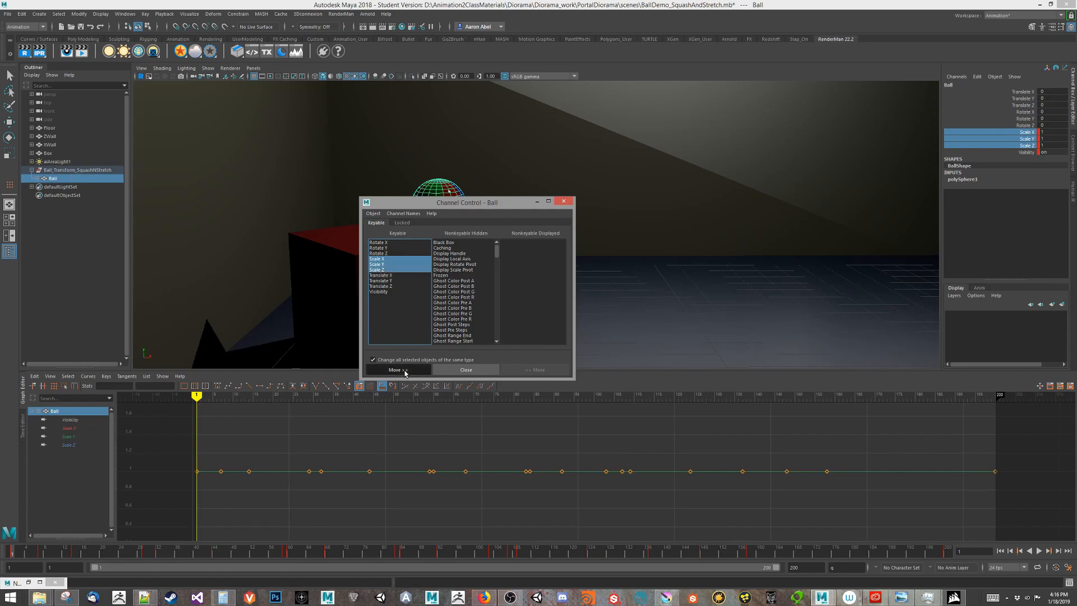
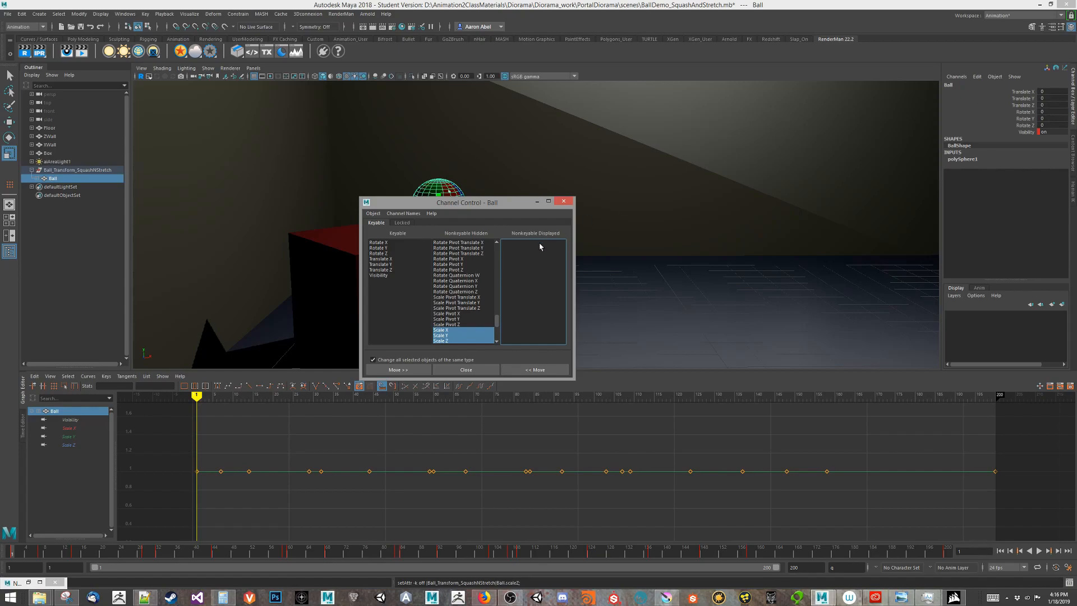
pyautogui.click(564, 201)
# Vary the parent group's Y scale between about 1.47 and 1.13 and examine the inputs of Sqrt_of_Y and Divide_Sqrt.
pyautogui.click(95, 170)
pyautogui.moveTo(438, 196)
pyautogui.mouseDown()
pyautogui.moveTo(438, 216)
pyautogui.moveTo(438, 157)
pyautogui.moveTo(432, 220)
pyautogui.moveTo(432, 178)
pyautogui.mouseUp()
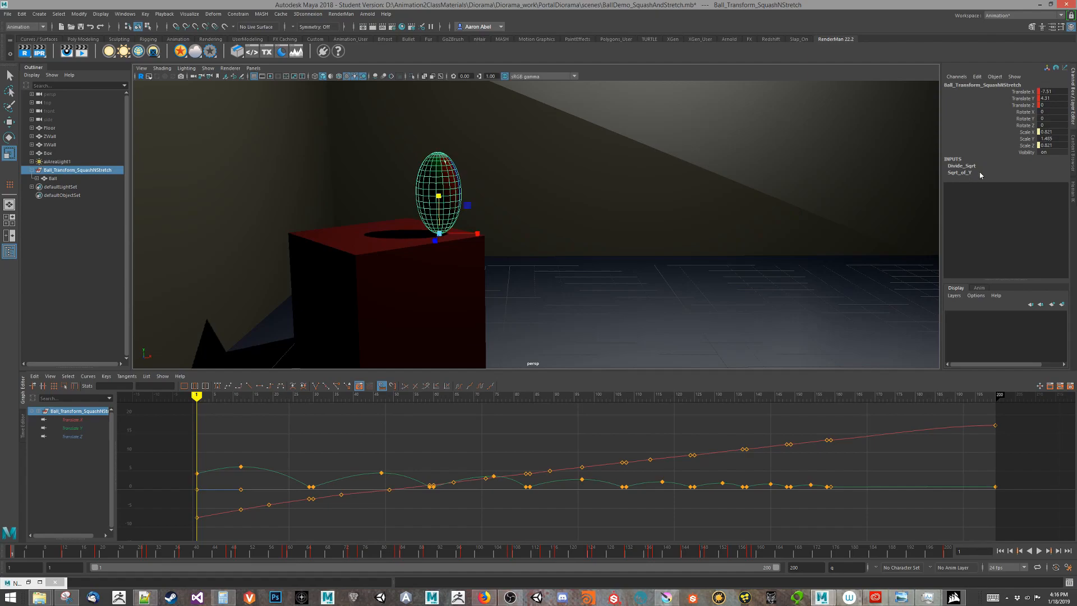
pyautogui.click(964, 173)
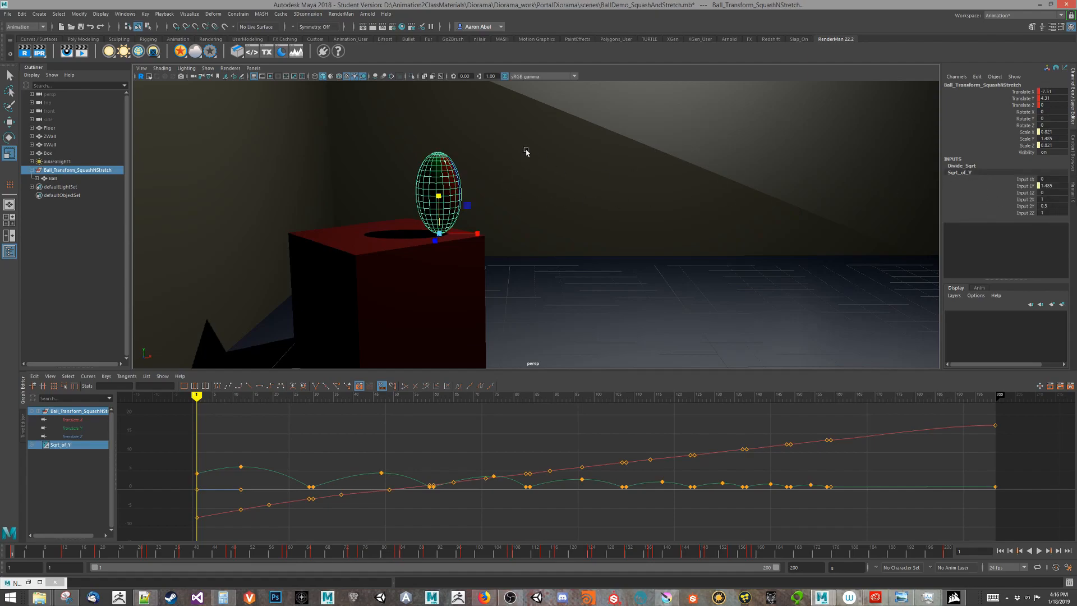
pyautogui.moveTo(439, 196)
pyautogui.mouseDown()
pyautogui.moveTo(442, 217)
pyautogui.moveTo(440, 185)
pyautogui.moveTo(440, 209)
pyautogui.mouseUp()
pyautogui.click(962, 166)
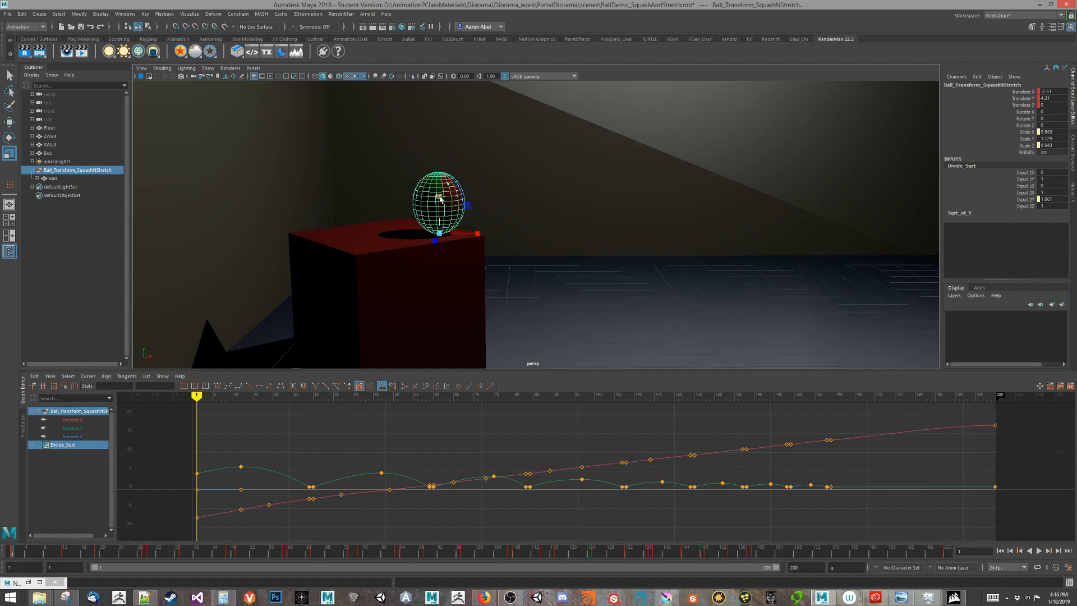
pyautogui.click(437, 205)
pyautogui.moveTo(434, 205)
pyautogui.mouseDown()
pyautogui.moveTo(446, 175)
pyautogui.moveTo(436, 202)
pyautogui.mouseUp()
pyautogui.hotkey('ctrl', 'z')
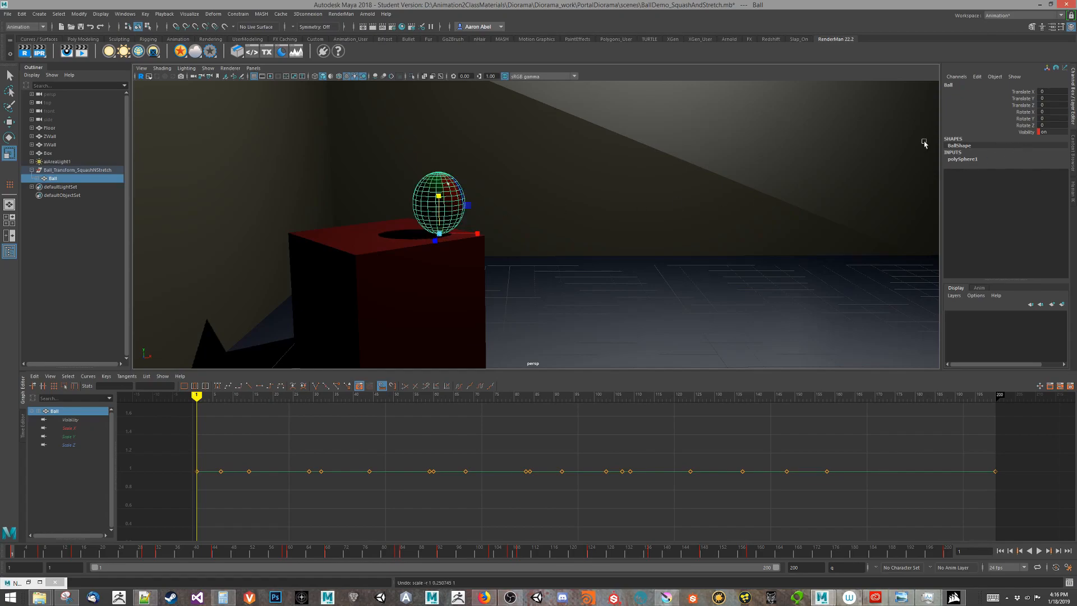
# Test the parent group's squash to about 0.65 and stretch to about 1.22 along Y, and reset its Scale Y to 1.
pyautogui.click(62, 169)
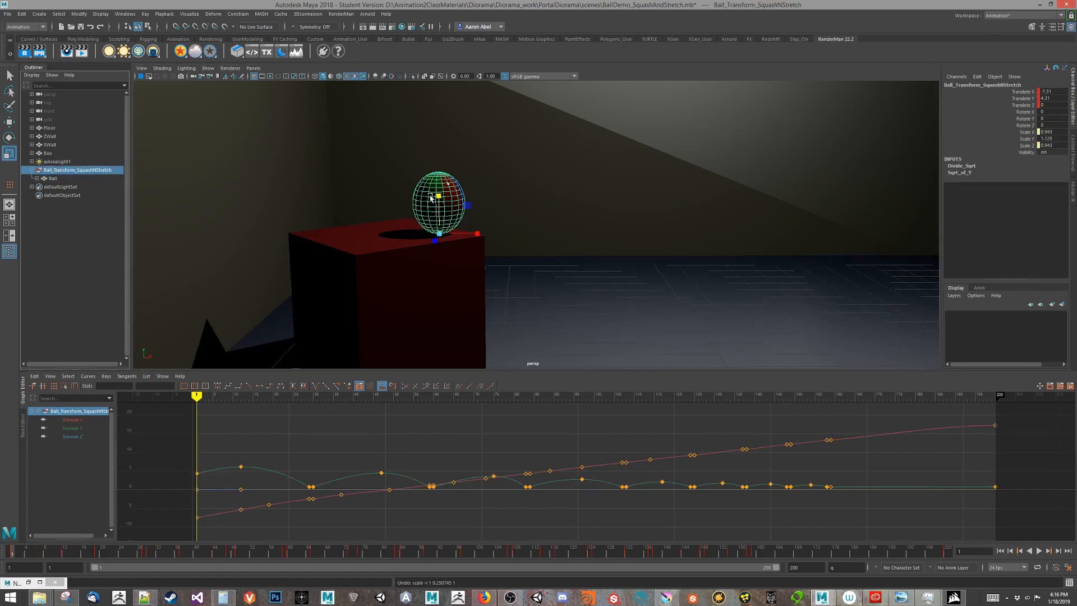
pyautogui.moveTo(432, 199)
pyautogui.mouseDown()
pyautogui.moveTo(436, 221)
pyautogui.moveTo(441, 176)
pyautogui.moveTo(436, 212)
pyautogui.mouseUp()
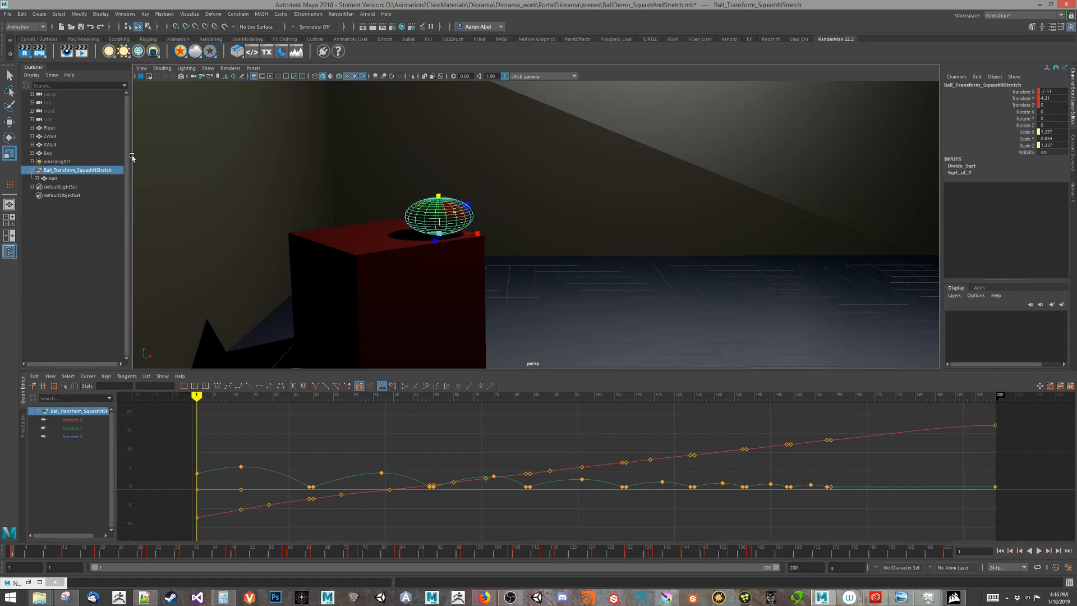
pyautogui.click(420, 223)
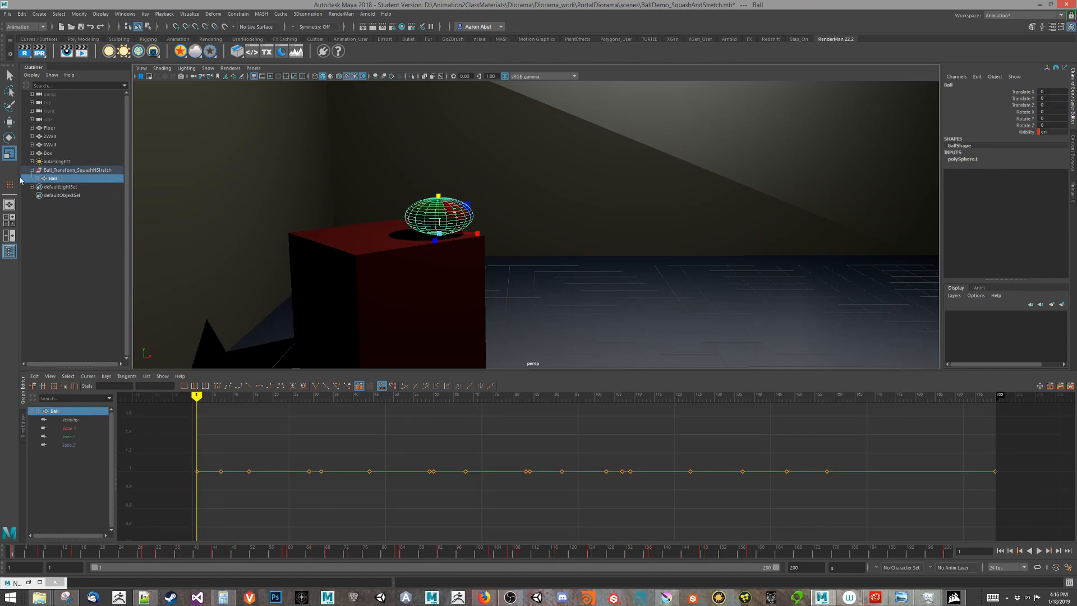
pyautogui.click(69, 171)
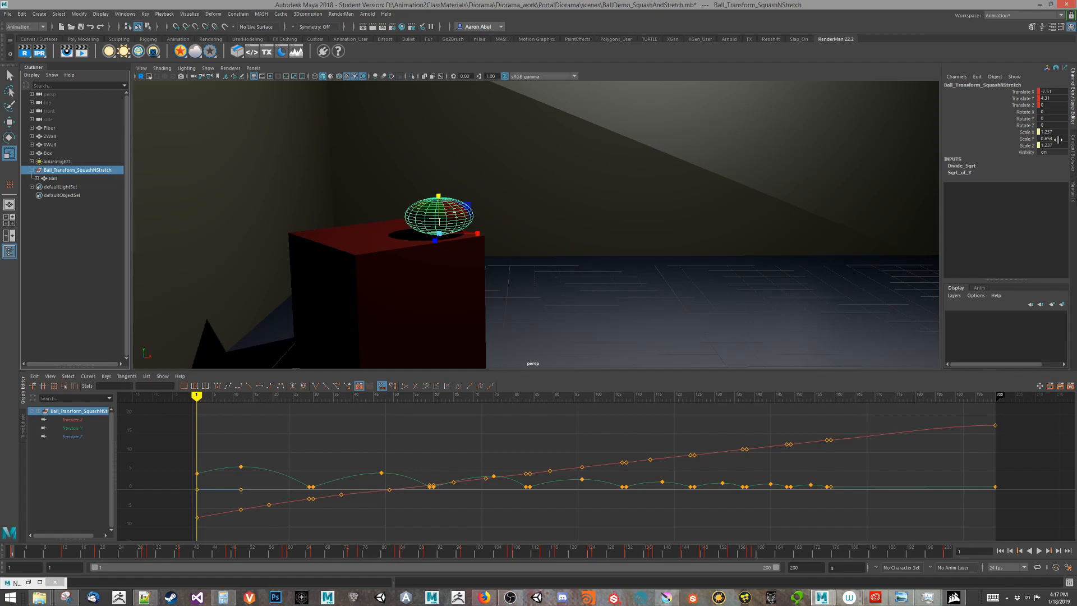
pyautogui.moveTo(439, 197); pyautogui.dragTo(438, 166)
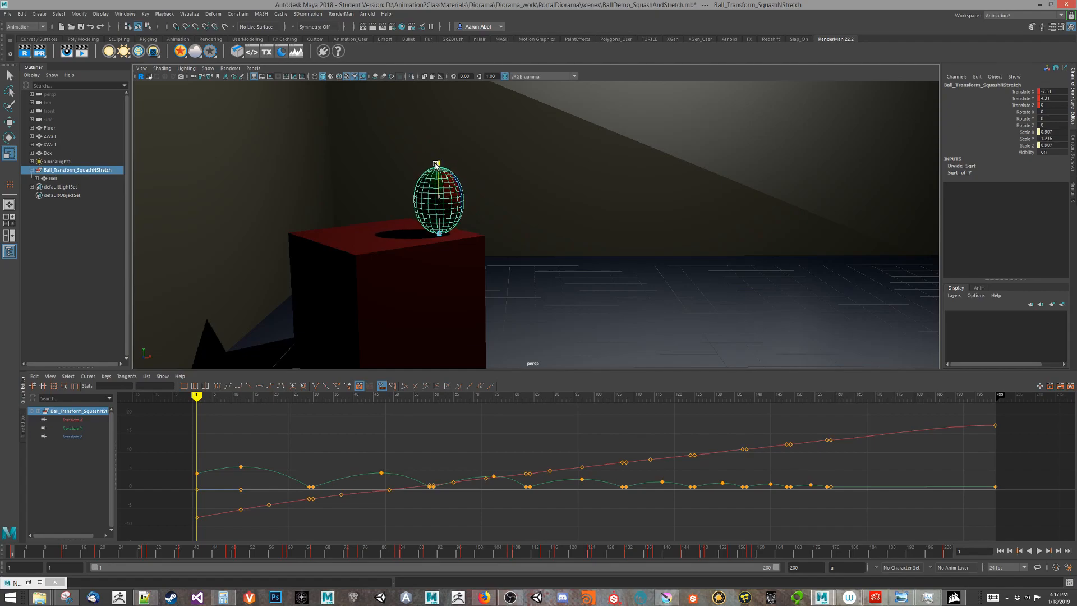
pyautogui.doubleClick(1053, 138)
pyautogui.press('Return')
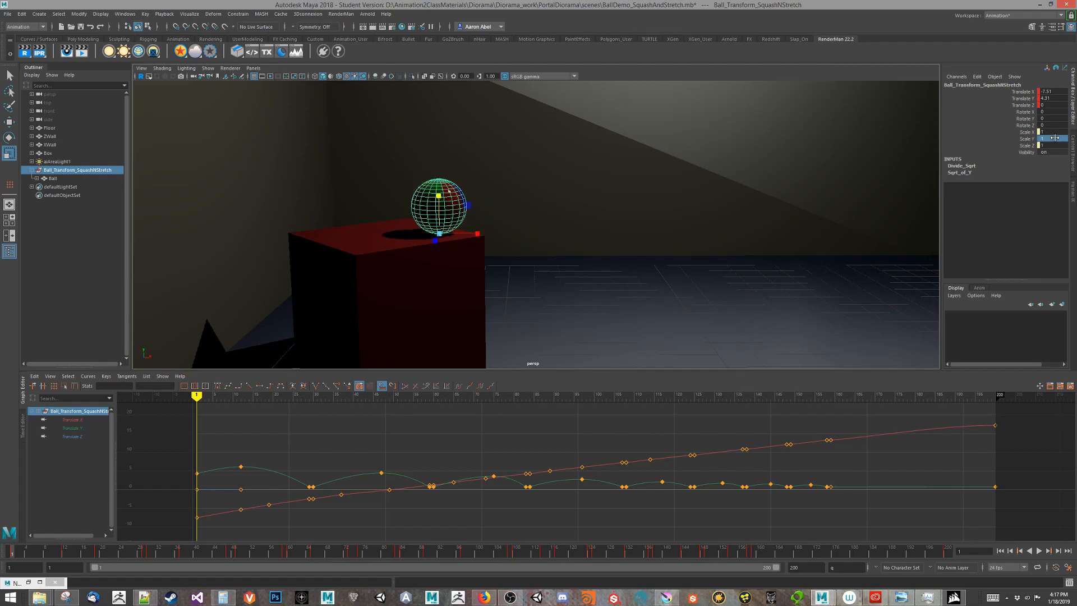
# Show the Divide_Sqrt inputs, squash the parent group along Y to about 0.33, and examine the ball from above.
pyautogui.click(961, 167)
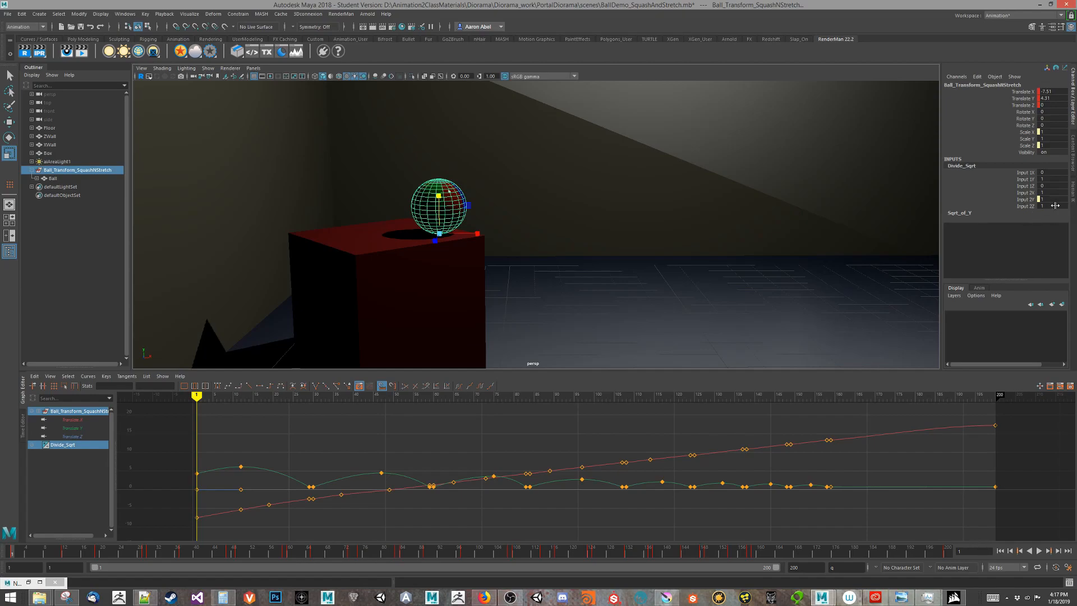
pyautogui.moveTo(437, 202); pyautogui.dragTo(444, 223, button='middle')
pyautogui.moveTo(443, 222); pyautogui.dragTo(444, 226)
pyautogui.keyDown('alt'); pyautogui.moveTo(523, 206); pyautogui.dragTo(508, 229); pyautogui.keyUp('alt')
pyautogui.keyDown('alt'); pyautogui.moveTo(445, 211); pyautogui.dragTo(454, 248); pyautogui.keyUp('alt')
pyautogui.keyDown('alt'); pyautogui.moveTo(454, 248); pyautogui.dragTo(594, 257, button='right'); pyautogui.keyUp('alt')
pyautogui.keyDown('alt'); pyautogui.moveTo(593, 257); pyautogui.dragTo(673, 251, button='middle'); pyautogui.keyUp('alt')
pyautogui.keyDown('alt'); pyautogui.moveTo(673, 251); pyautogui.dragTo(686, 182, button='right'); pyautogui.keyUp('alt')
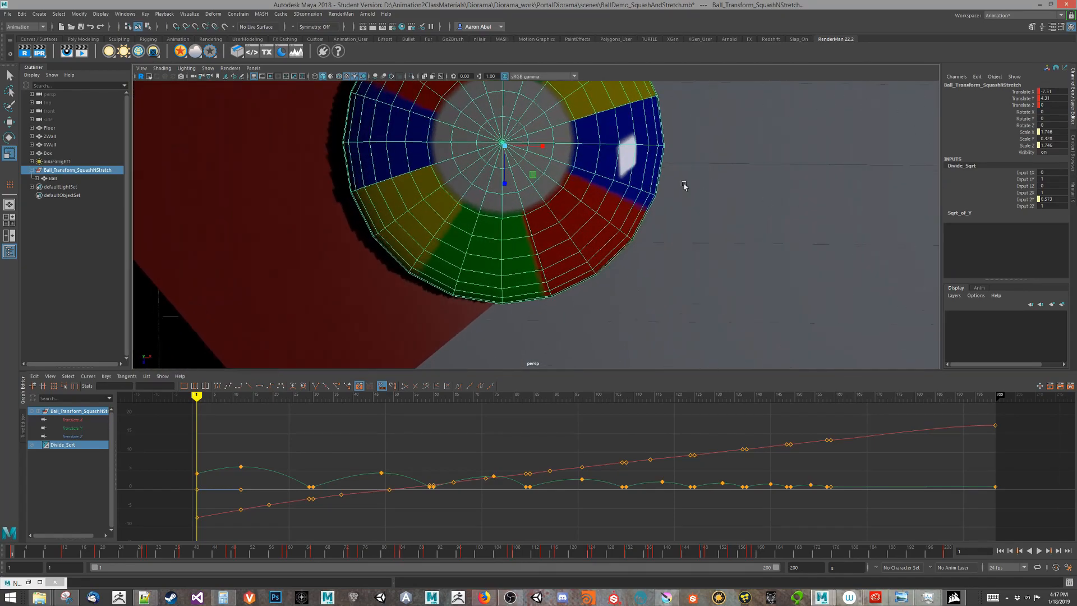
# Examine the squashed ball from above and from the side, and raise the parent group's Y scale to about 0.84.
pyautogui.keyDown('alt'); pyautogui.moveTo(686, 182); pyautogui.dragTo(644, 223, button='middle'); pyautogui.keyUp('alt')
pyautogui.keyDown('alt'); pyautogui.moveTo(709, 217); pyautogui.dragTo(702, 215); pyautogui.keyUp('alt')
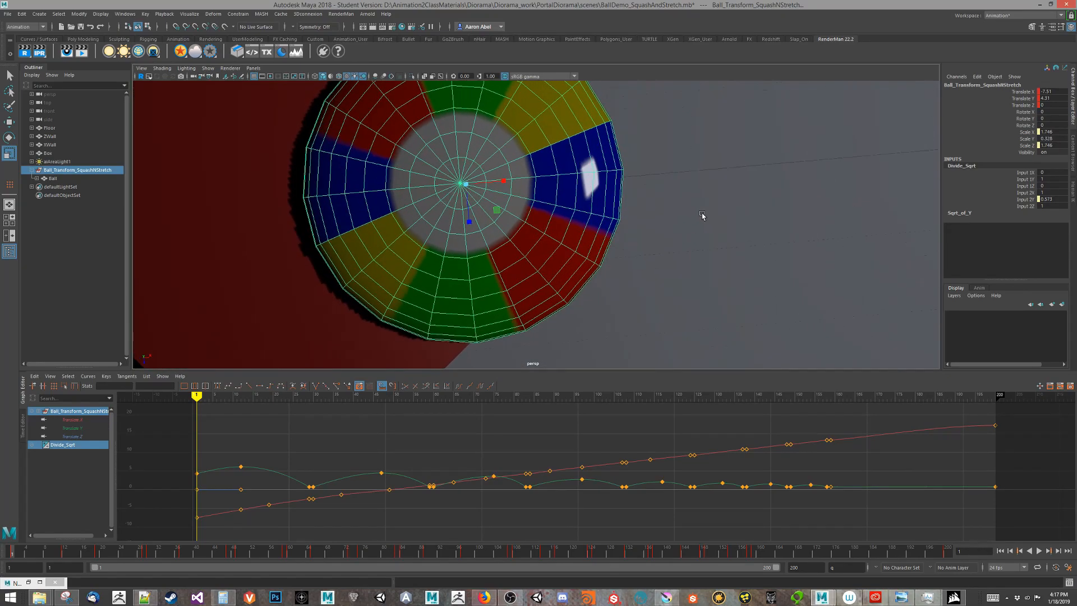
pyautogui.keyDown('alt'); pyautogui.moveTo(742, 247); pyautogui.dragTo(715, 247, button='middle'); pyautogui.keyUp('alt')
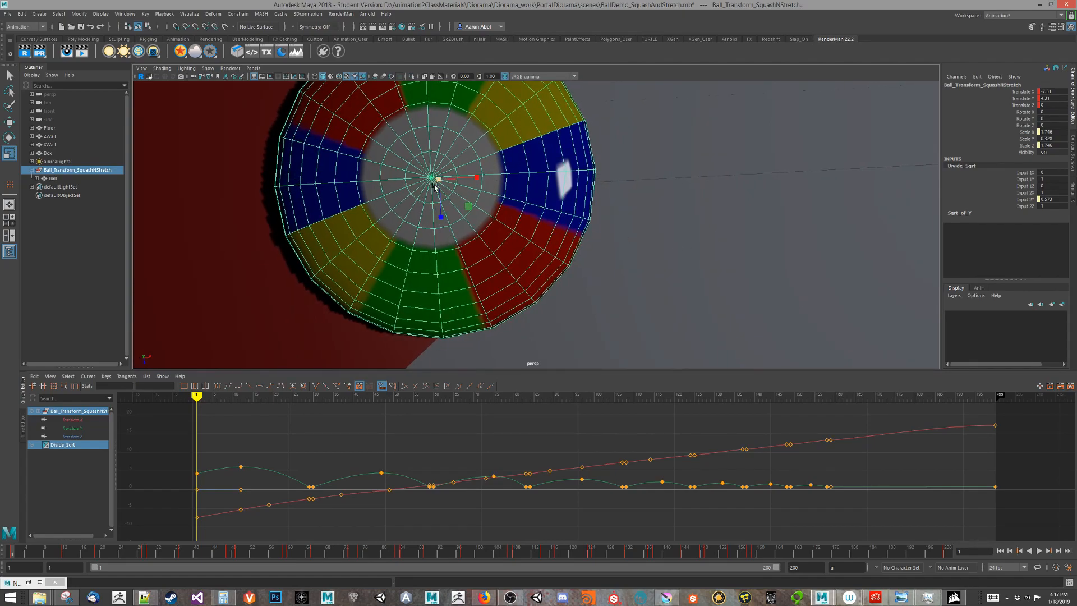
pyautogui.press('w')
pyautogui.keyDown('alt'); pyautogui.moveTo(444, 224); pyautogui.dragTo(331, 200); pyautogui.keyUp('alt')
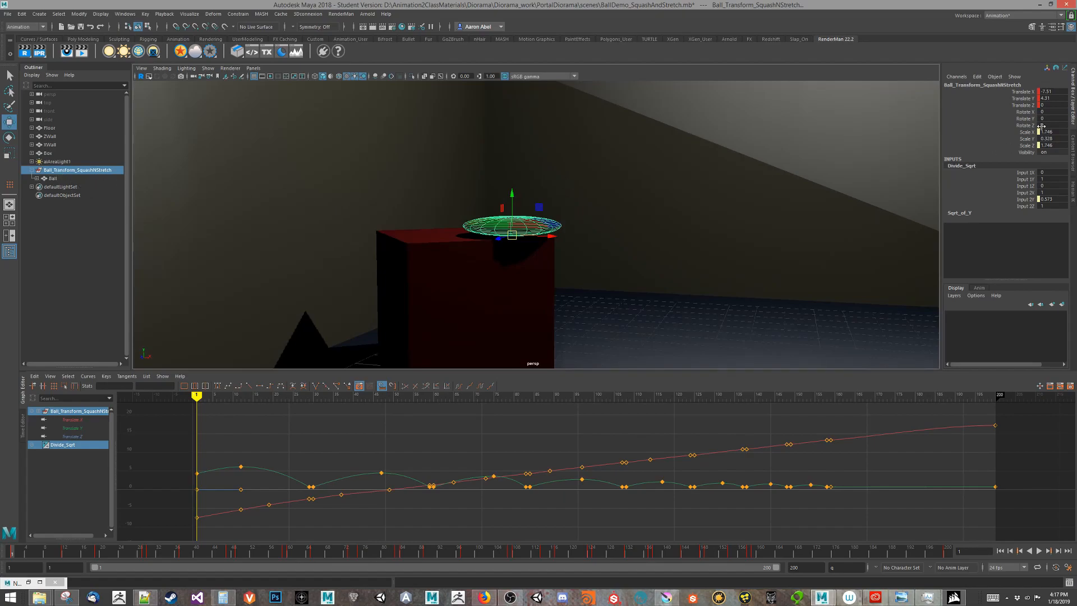
pyautogui.press('r')
pyautogui.moveTo(506, 200); pyautogui.dragTo(529, 136)
pyautogui.scroll(-3, 603, 199)
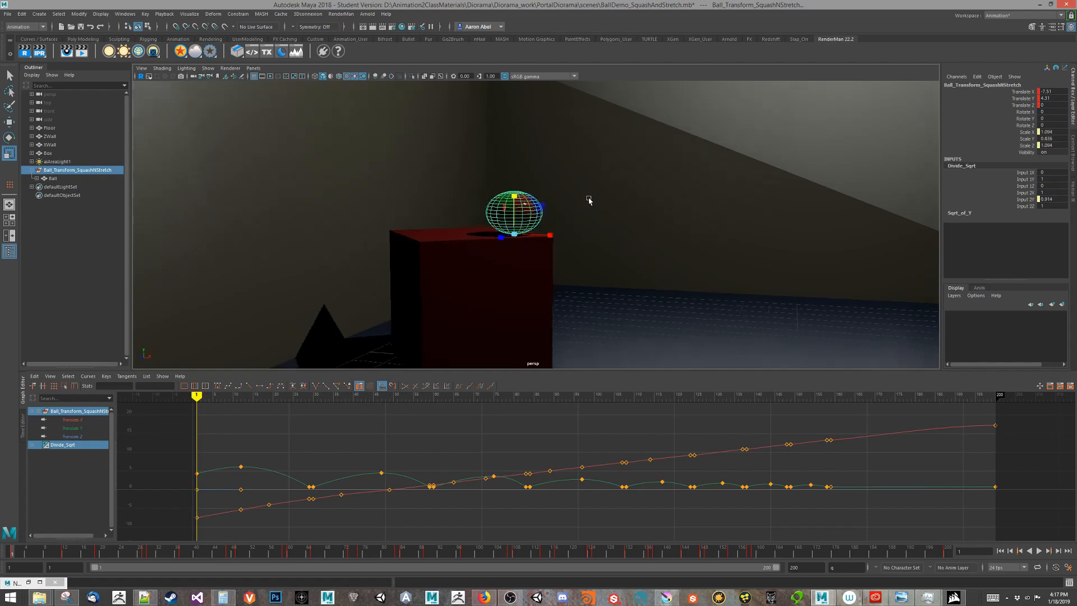
# Reset the parent group's Scale Y to 1.
pyautogui.doubleClick(1056, 139)
pyautogui.write('1')
pyautogui.press('Return')
pyautogui.keyDown('alt'); pyautogui.moveTo(616, 240); pyautogui.dragTo(458, 253); pyautogui.keyUp('alt')
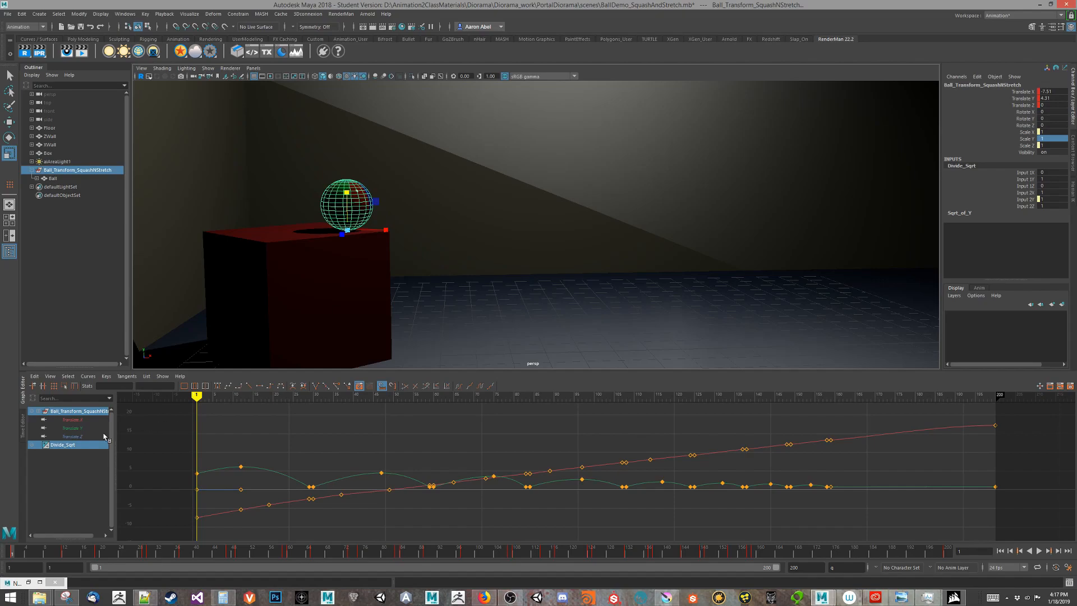
# Reselect Ball_Transform_SquashNStretch on its own and set a key on only its Scale Y at frame 1.
pyautogui.click(56, 172)
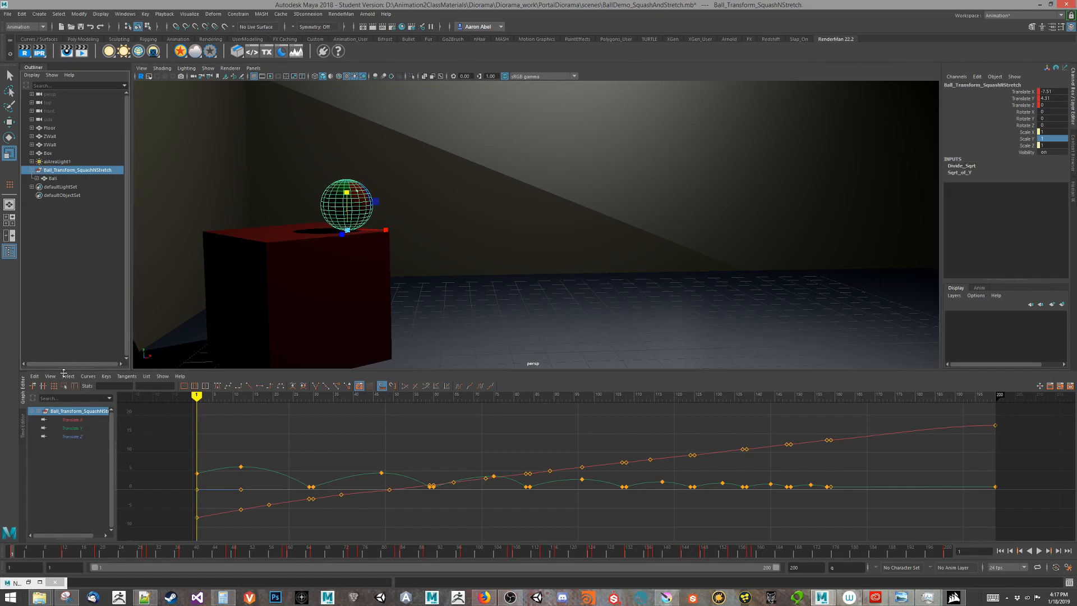
pyautogui.click(1028, 139)
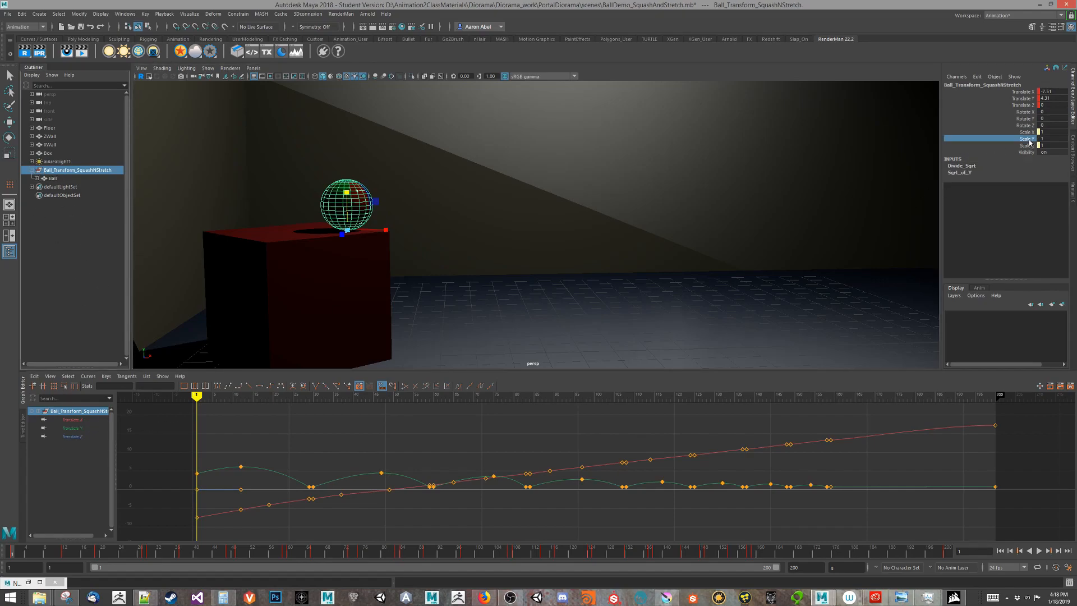
pyautogui.rightClick(1028, 141)
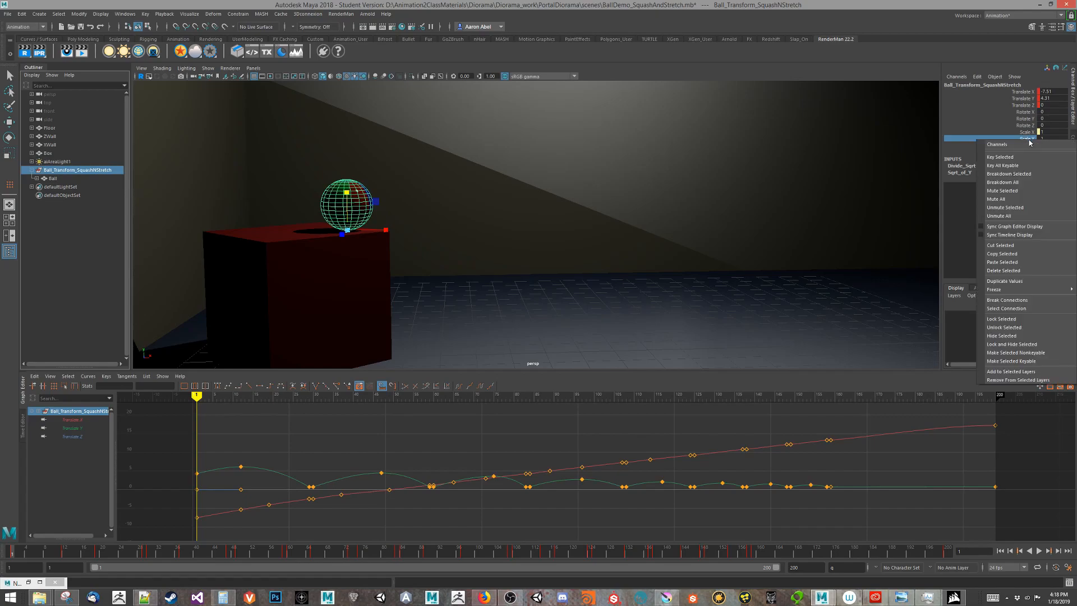
pyautogui.click(958, 135)
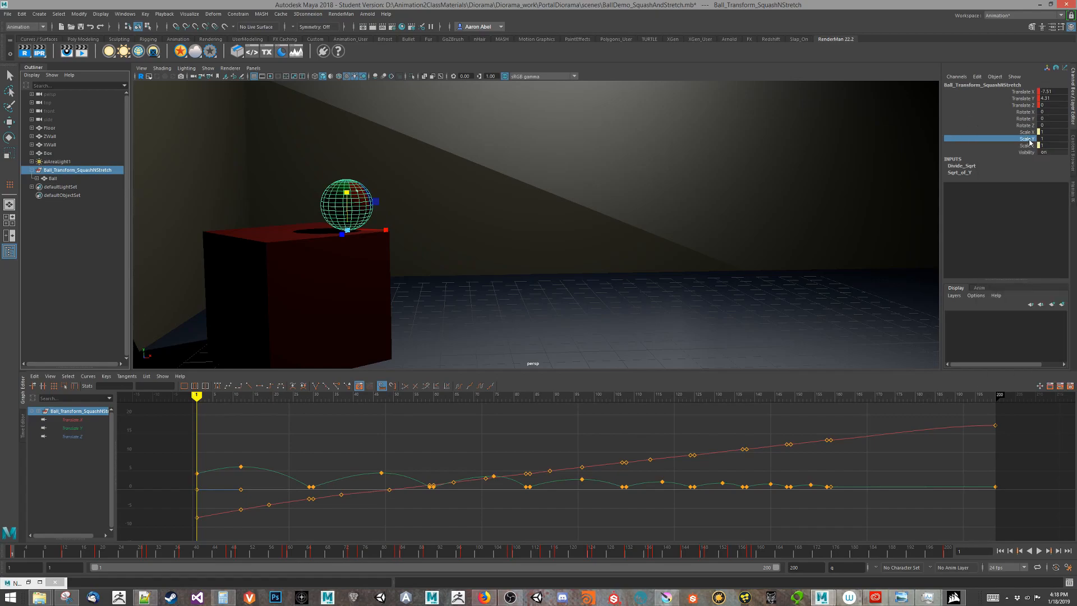
pyautogui.rightClick(1029, 142)
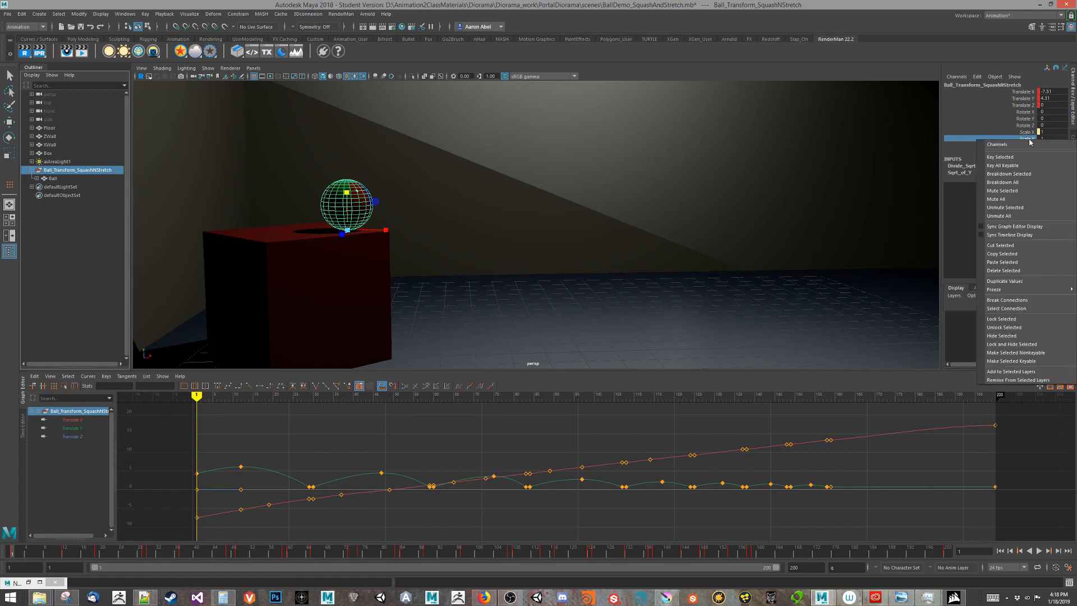
pyautogui.click(1006, 159)
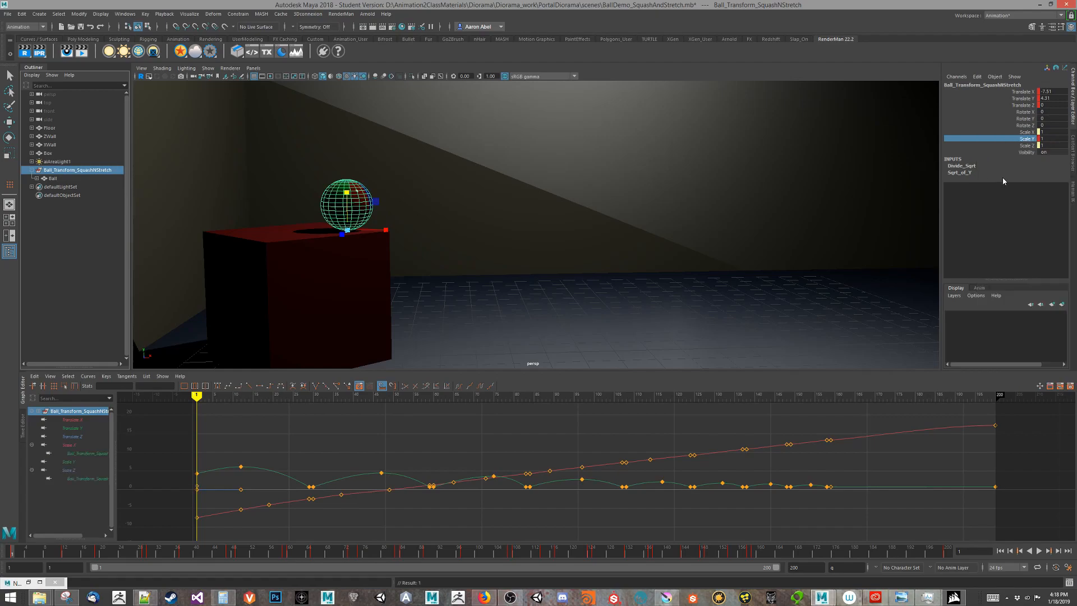
# Inspect the driven Scale X and Scale Z entries with full names readable, and isolate the Scale Y curve in the Graph Editor.
pyautogui.click(68, 461)
pyautogui.click(77, 477)
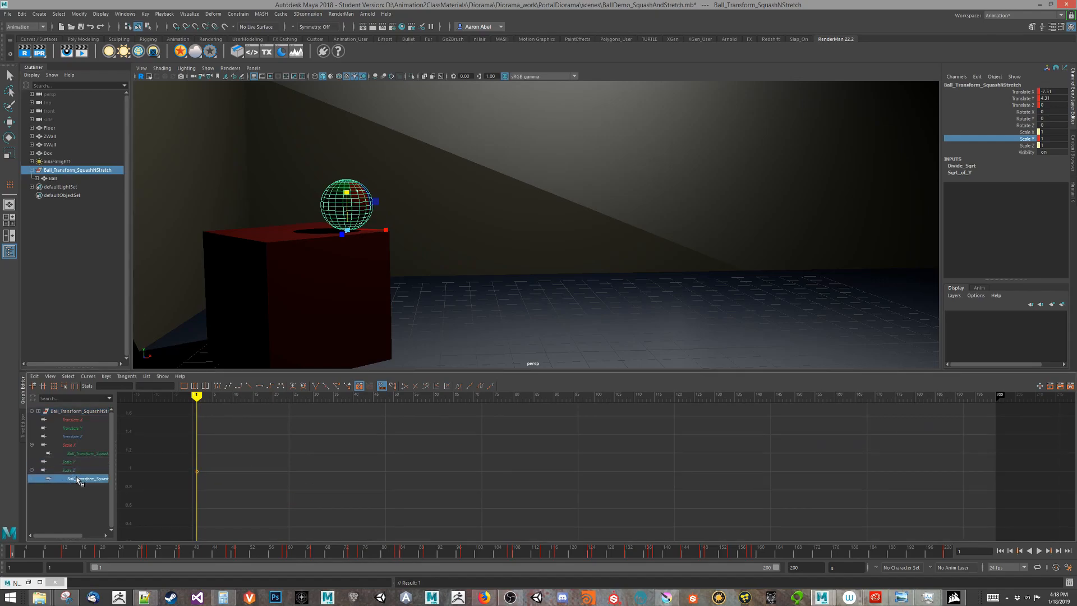
pyautogui.moveTo(116, 461); pyautogui.dragTo(167, 460)
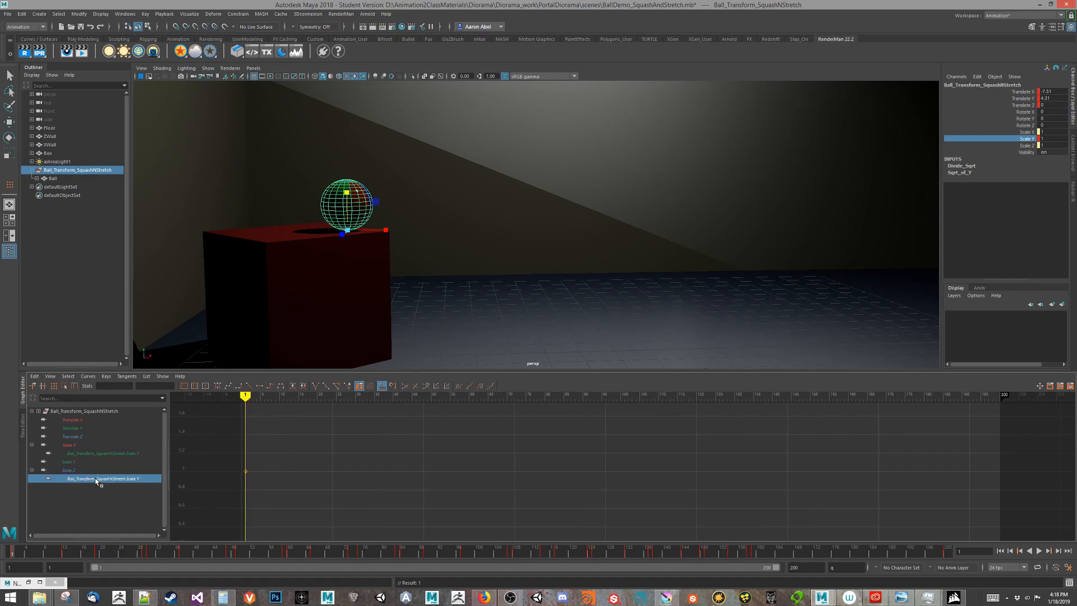
pyautogui.click(103, 453)
pyautogui.click(67, 462)
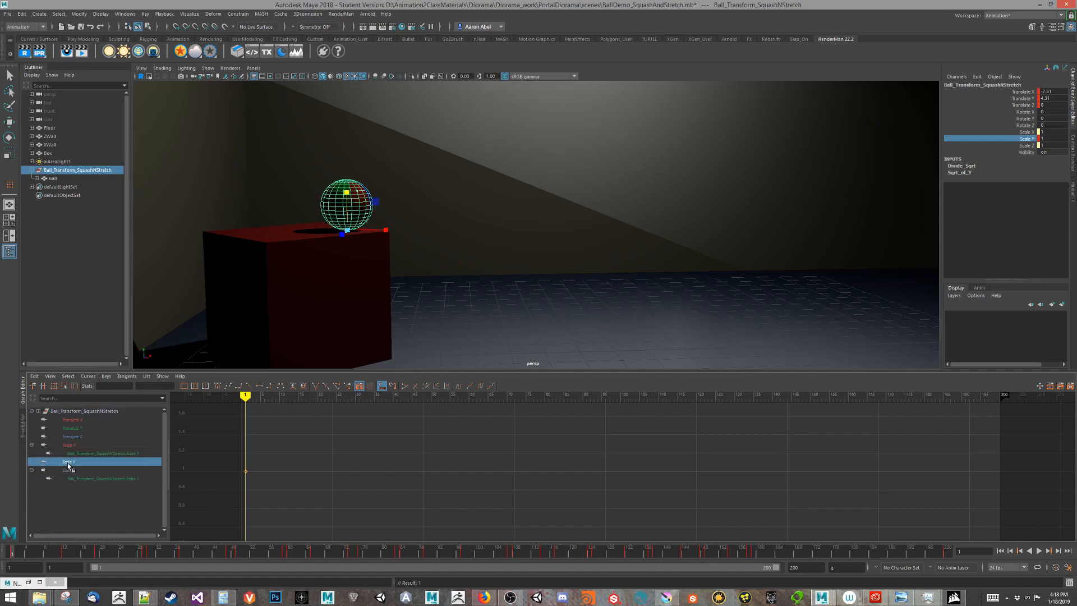
# At frame 30, squash the parent group along Y to about 0.39 and key all its keyable channels.
pyautogui.moveTo(244, 396)
pyautogui.mouseDown()
pyautogui.moveTo(354, 429)
pyautogui.moveTo(241, 448)
pyautogui.moveTo(372, 459)
pyautogui.moveTo(354, 471)
pyautogui.mouseUp()
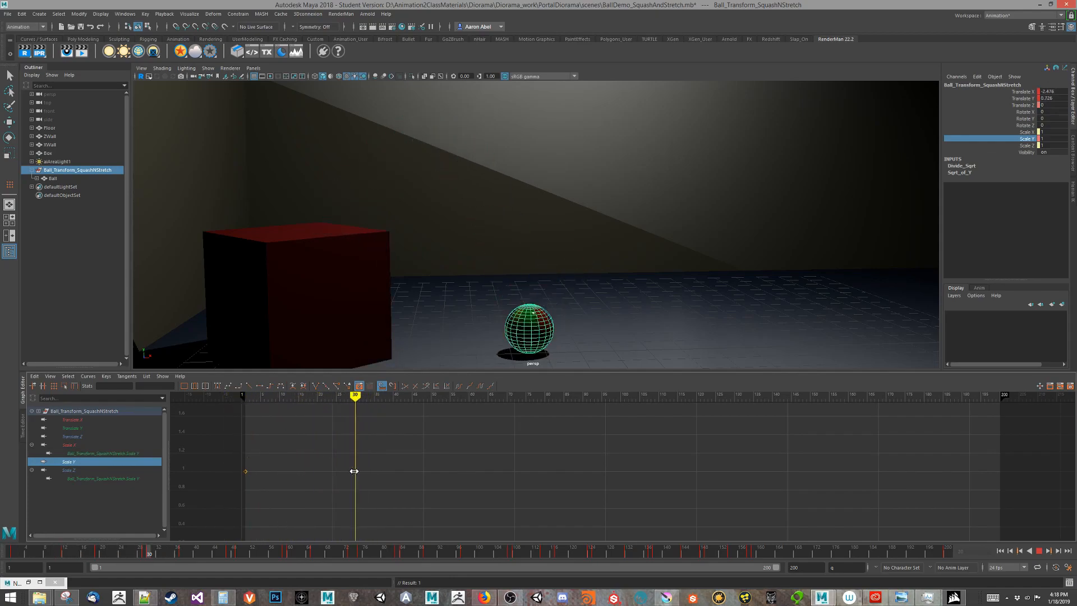
pyautogui.moveTo(530, 316); pyautogui.dragTo(531, 342)
pyautogui.press('s')
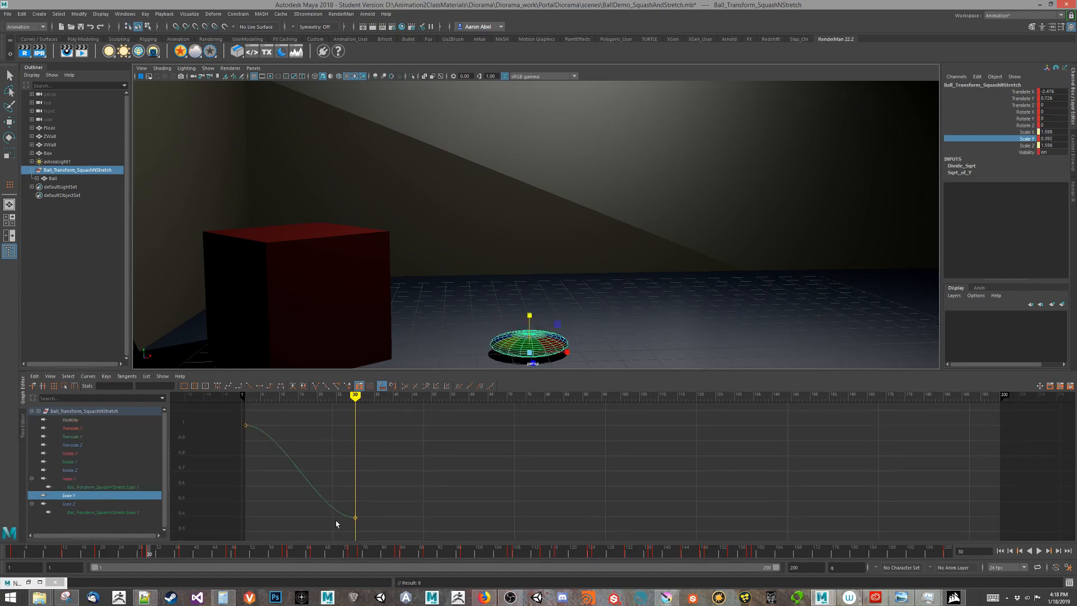
# Display the Translate Y curve together with the Scale Y curve and go to the first ground contact at frame 29.
pyautogui.moveTo(350, 400)
pyautogui.mouseDown()
pyautogui.moveTo(231, 420)
pyautogui.moveTo(435, 440)
pyautogui.moveTo(387, 471)
pyautogui.moveTo(293, 495)
pyautogui.moveTo(348, 495)
pyautogui.mouseUp()
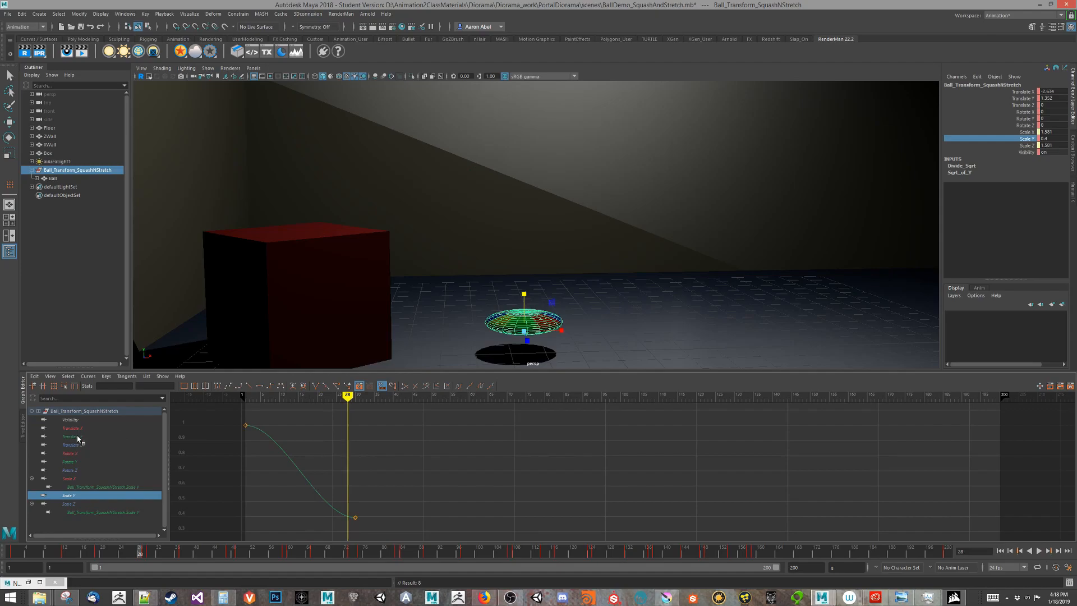
pyautogui.keyDown('ctrl'); pyautogui.click(77, 437); pyautogui.keyUp('ctrl')
pyautogui.press('f')
pyautogui.moveTo(324, 399); pyautogui.dragTo(324, 397)
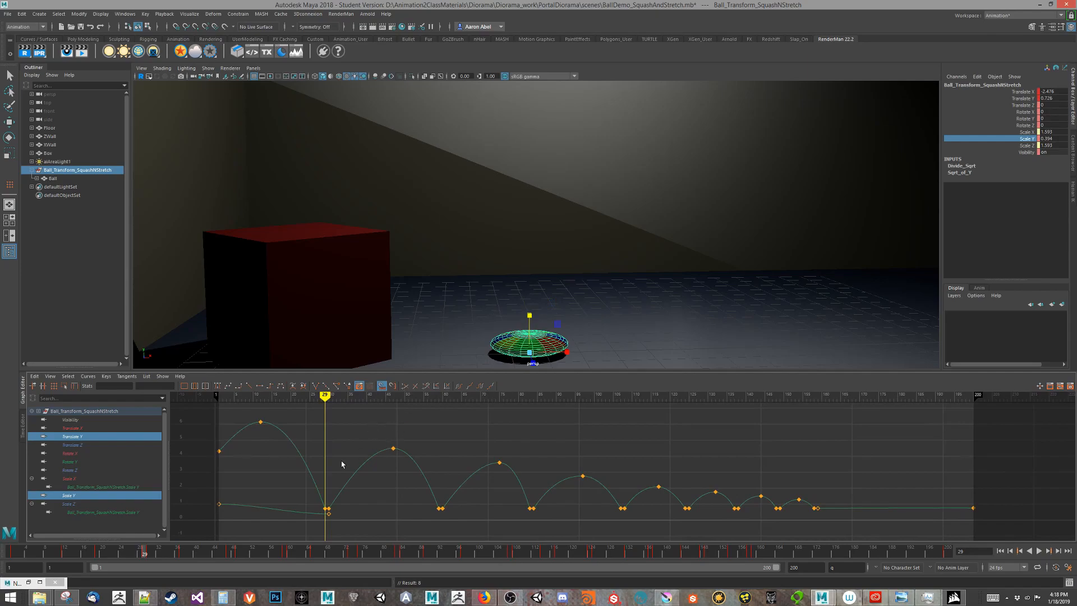
# Move the squashed Scale Y key to frame 29 to match the first ground contact, and check the pose at frame 30.
pyautogui.keyDown('alt'); pyautogui.moveTo(340, 525); pyautogui.dragTo(507, 539, button='middle'); pyautogui.keyUp('alt')
pyautogui.keyDown('alt'); pyautogui.moveTo(306, 449); pyautogui.dragTo(323, 536, button='right'); pyautogui.keyUp('alt')
pyautogui.keyDown('alt'); pyautogui.moveTo(752, 535); pyautogui.dragTo(628, 412, button='middle'); pyautogui.keyUp('alt')
pyautogui.moveTo(418, 413)
pyautogui.keyDown('alt'); pyautogui.mouseDown(button='right')
pyautogui.moveTo(410, 471)
pyautogui.moveTo(393, 472)
pyautogui.mouseUp(button='right'); pyautogui.keyUp('alt')
pyautogui.keyDown('alt'); pyautogui.moveTo(289, 499); pyautogui.dragTo(433, 471, button='middle'); pyautogui.keyUp('alt')
pyautogui.moveTo(375, 453); pyautogui.dragTo(354, 470)
pyautogui.keyDown('shift'); pyautogui.moveTo(362, 473); pyautogui.dragTo(353, 477, button='middle'); pyautogui.keyUp('shift')
pyautogui.keyDown('alt'); pyautogui.moveTo(452, 480); pyautogui.dragTo(439, 521, button='middle'); pyautogui.keyUp('alt')
pyautogui.moveTo(340, 395); pyautogui.dragTo(349, 396)
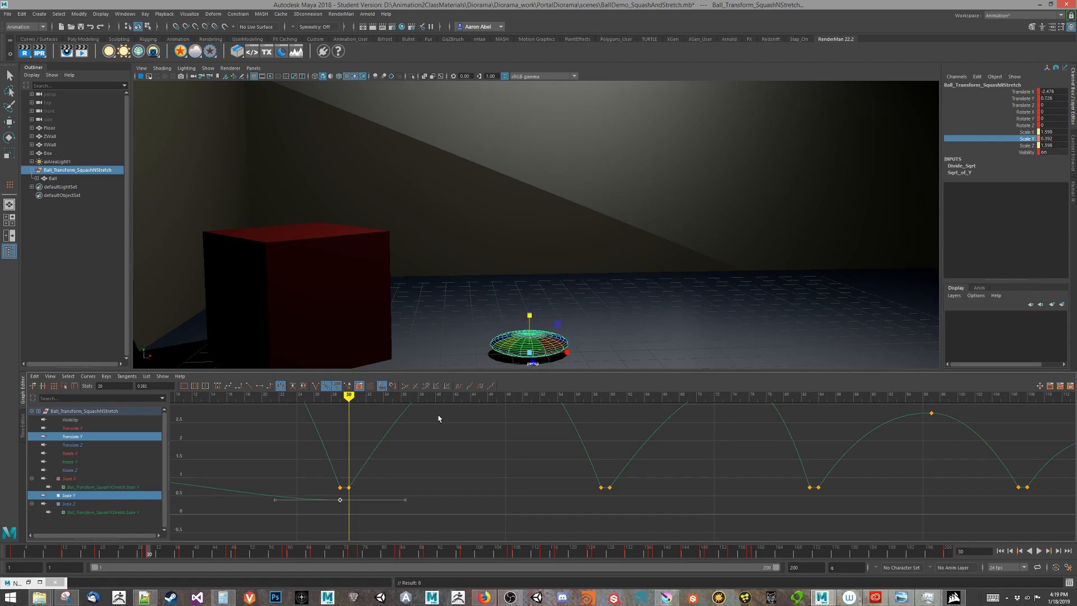
# At frame 12, the first bounce's peak, set the parent group's Scale Y to 1 and key only that channel.
pyautogui.scroll(-5, 469, 479)
pyautogui.keyDown('alt'); pyautogui.moveTo(516, 465); pyautogui.dragTo(441, 517, button='middle'); pyautogui.keyUp('alt')
pyautogui.keyDown('alt'); pyautogui.moveTo(448, 458); pyautogui.dragTo(353, 426, button='middle'); pyautogui.keyUp('alt')
pyautogui.moveTo(340, 437)
pyautogui.mouseDown()
pyautogui.moveTo(288, 436)
pyautogui.moveTo(314, 436)
pyautogui.moveTo(283, 454)
pyautogui.mouseUp()
pyautogui.keyDown('alt'); pyautogui.moveTo(302, 467); pyautogui.dragTo(351, 472, button='middle'); pyautogui.keyUp('alt')
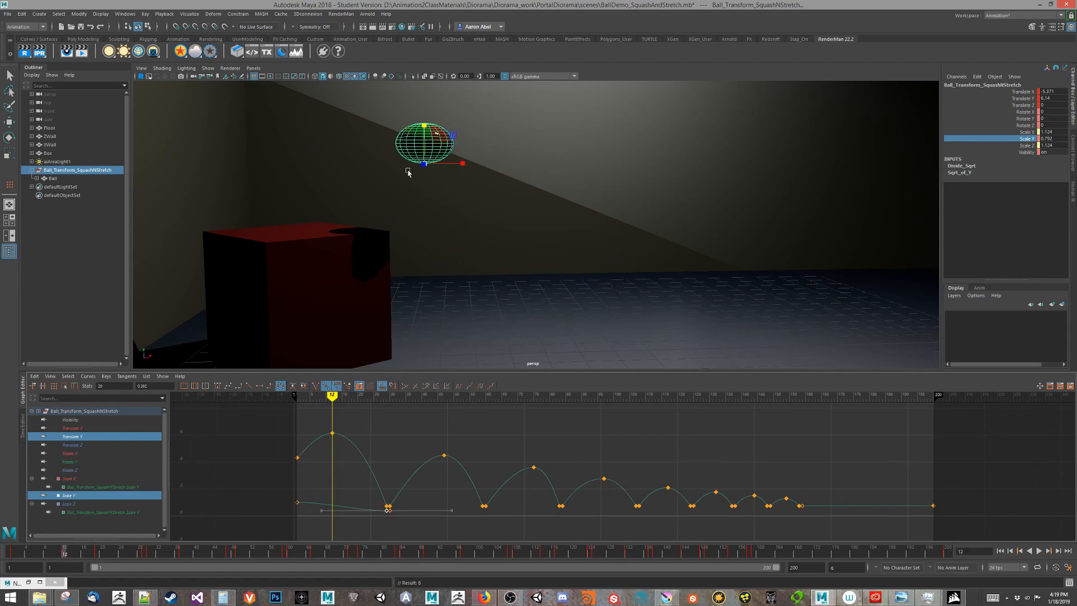
pyautogui.doubleClick(1047, 138)
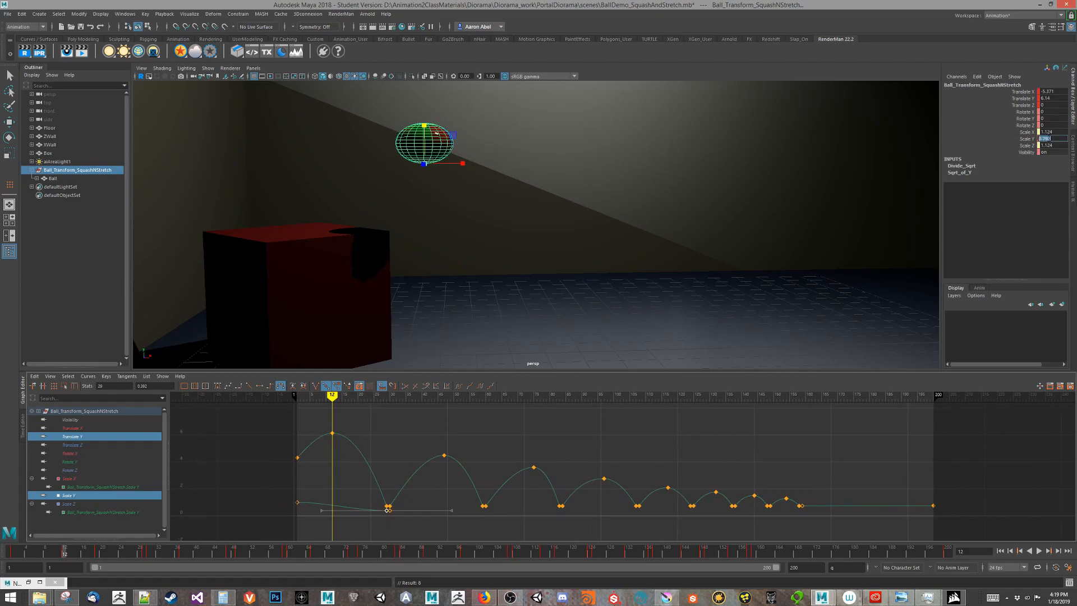
pyautogui.write('1')
pyautogui.press('Return')
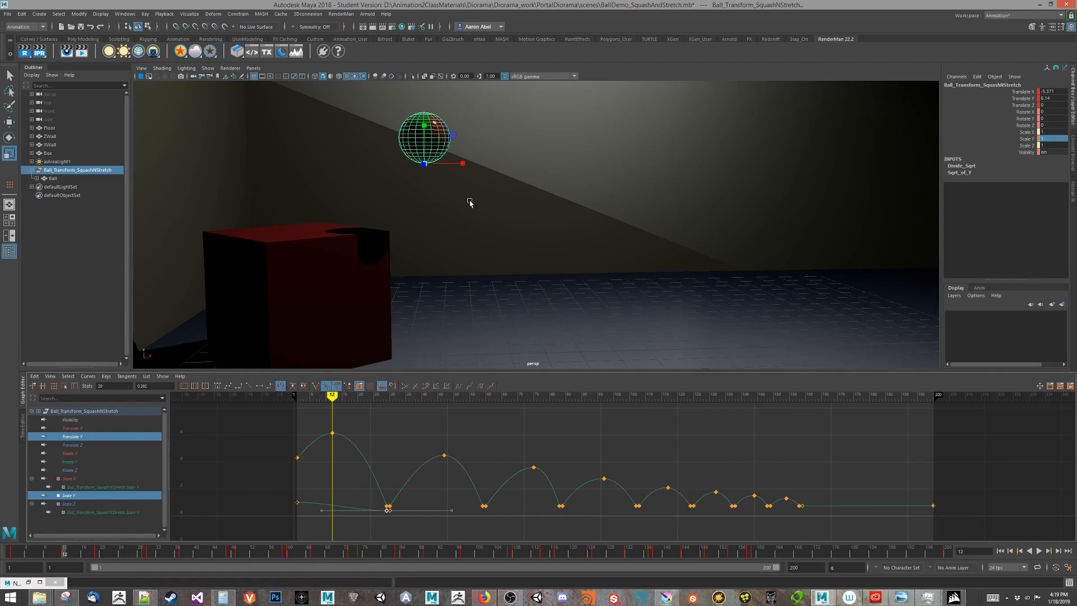
pyautogui.click(1026, 140)
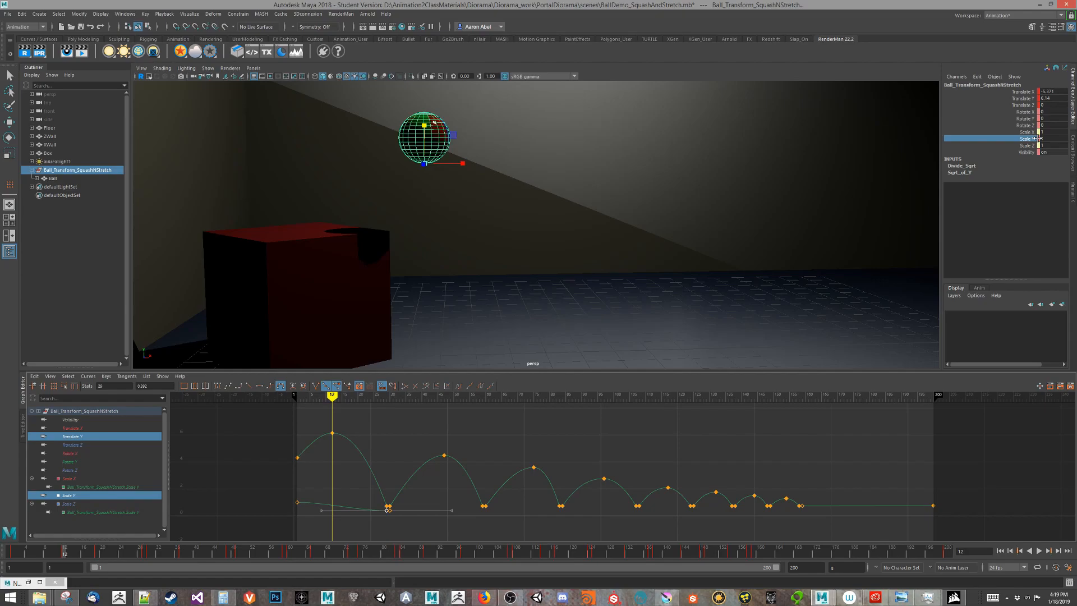
pyautogui.click(1045, 138)
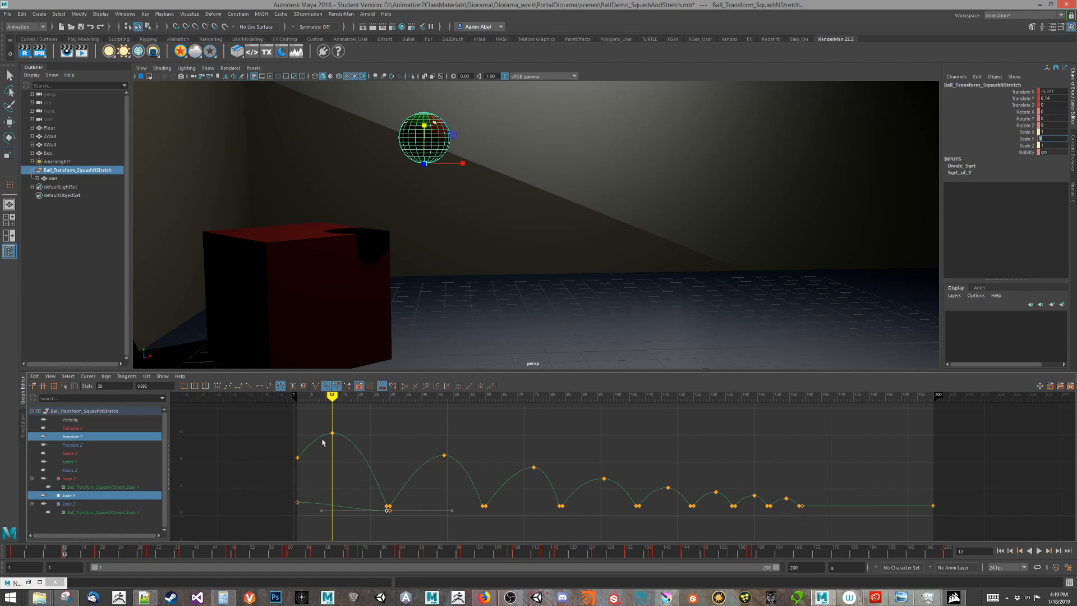
pyautogui.rightClick(1028, 141)
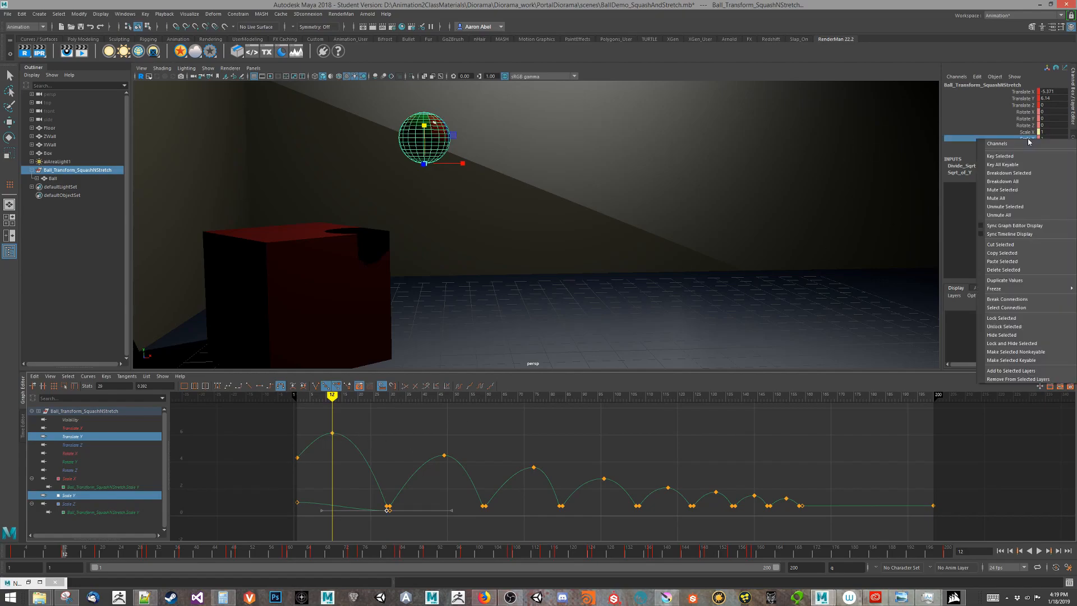
pyautogui.click(1024, 156)
# At frame 47, the second bounce's peak, set the parent group's Scale Y to 1 and key that channel.
pyautogui.moveTo(343, 405)
pyautogui.mouseDown()
pyautogui.moveTo(286, 404)
pyautogui.moveTo(464, 402)
pyautogui.moveTo(387, 402)
pyautogui.moveTo(423, 405)
pyautogui.mouseUp()
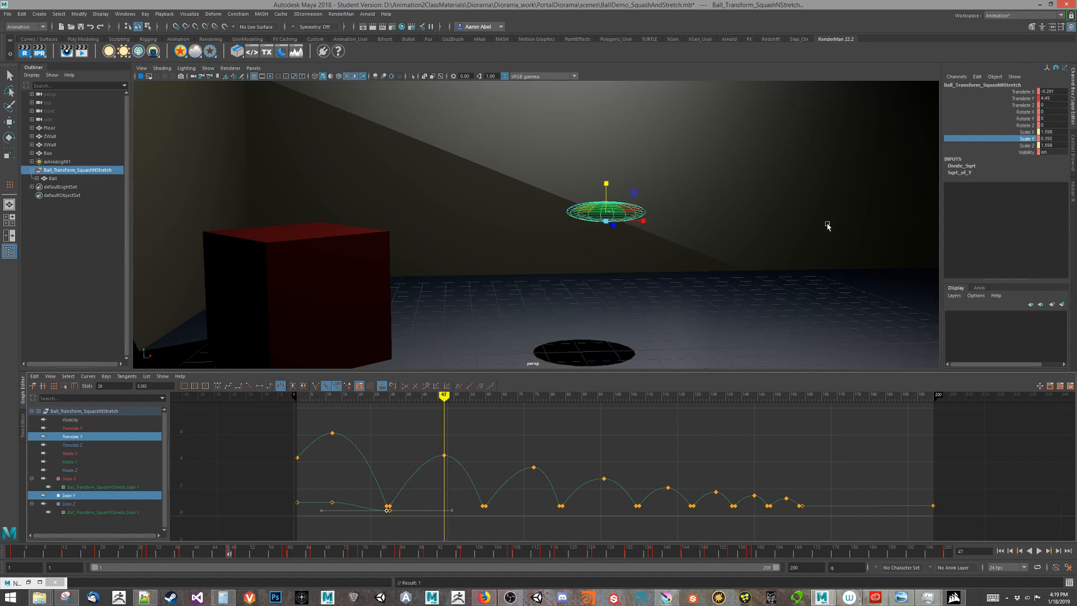
pyautogui.doubleClick(1051, 139)
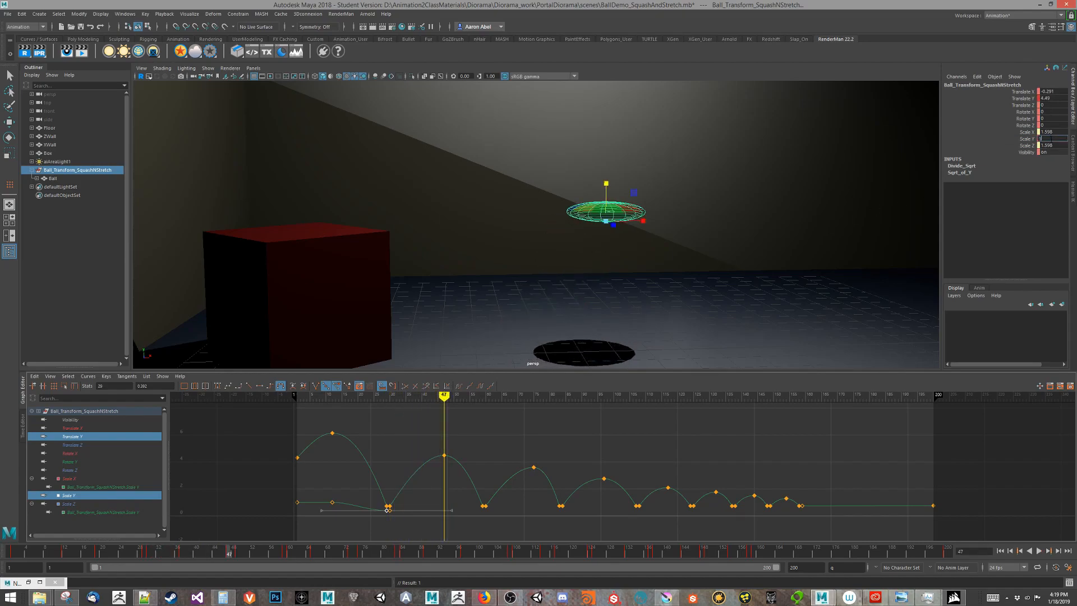
pyautogui.write('1')
pyautogui.press('Return')
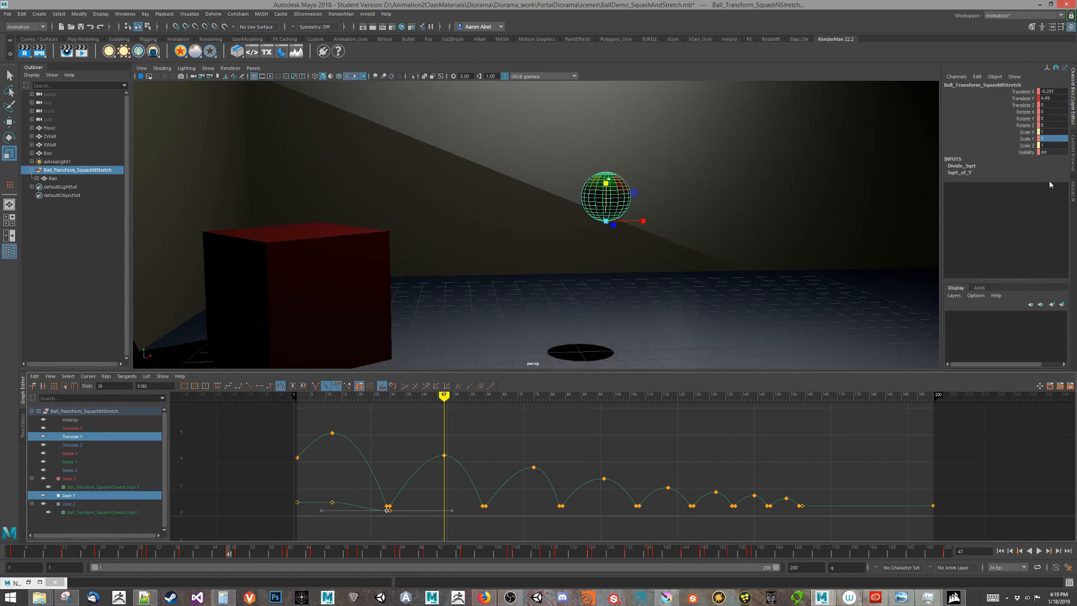
pyautogui.rightClick(1026, 143)
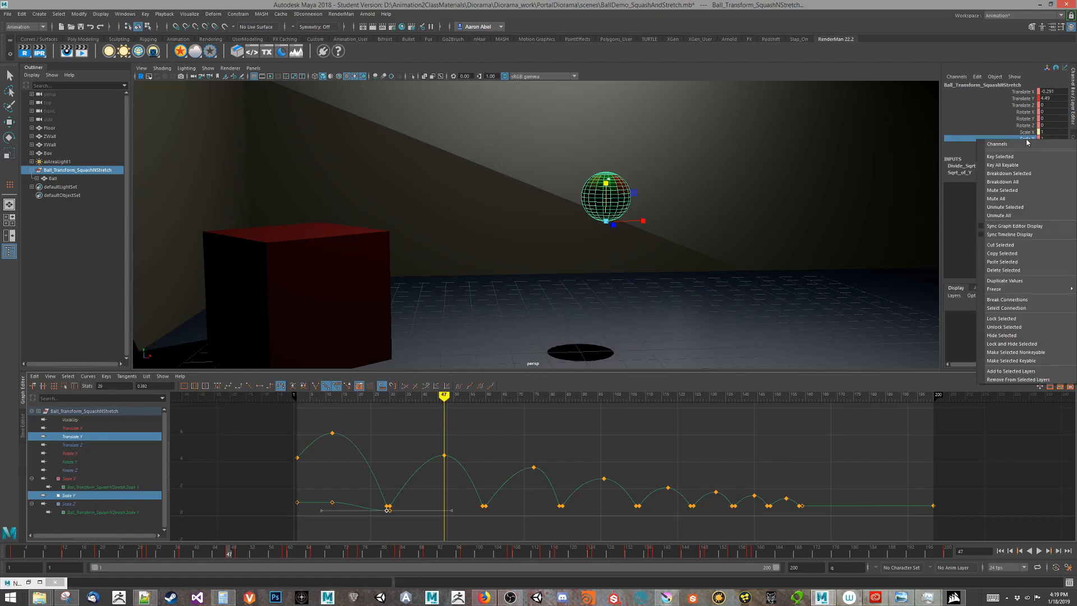
pyautogui.click(1009, 144)
# Key the parent group's Scale Y at 1 on the third and fourth bounce peaks, frames 75 and 97.
pyautogui.moveTo(443, 396); pyautogui.dragTo(533, 395)
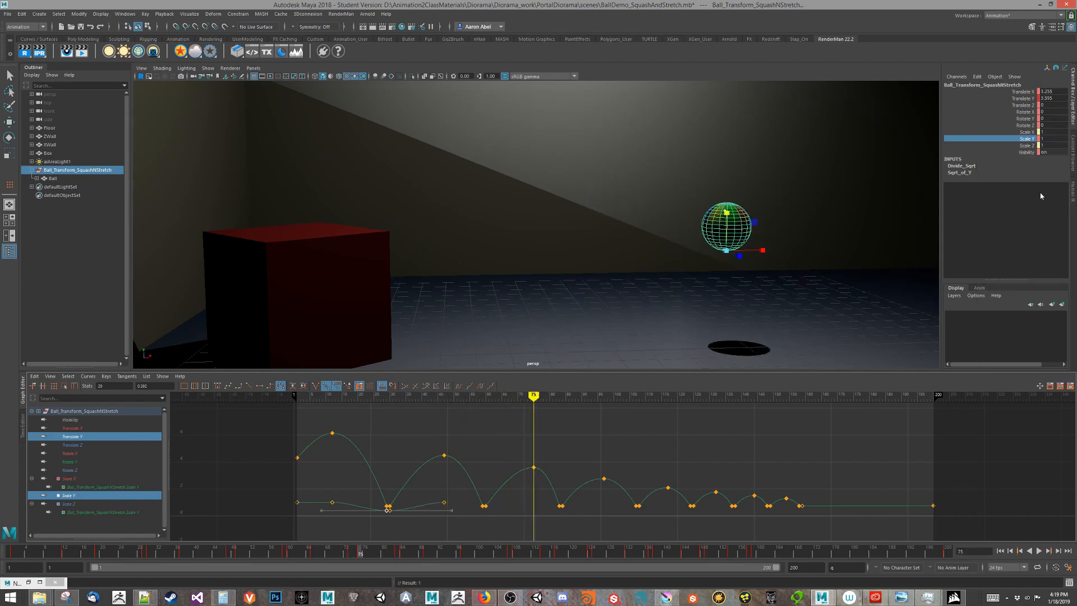
pyautogui.rightClick(1029, 141)
pyautogui.click(1029, 161)
pyautogui.moveTo(530, 394); pyautogui.dragTo(603, 396)
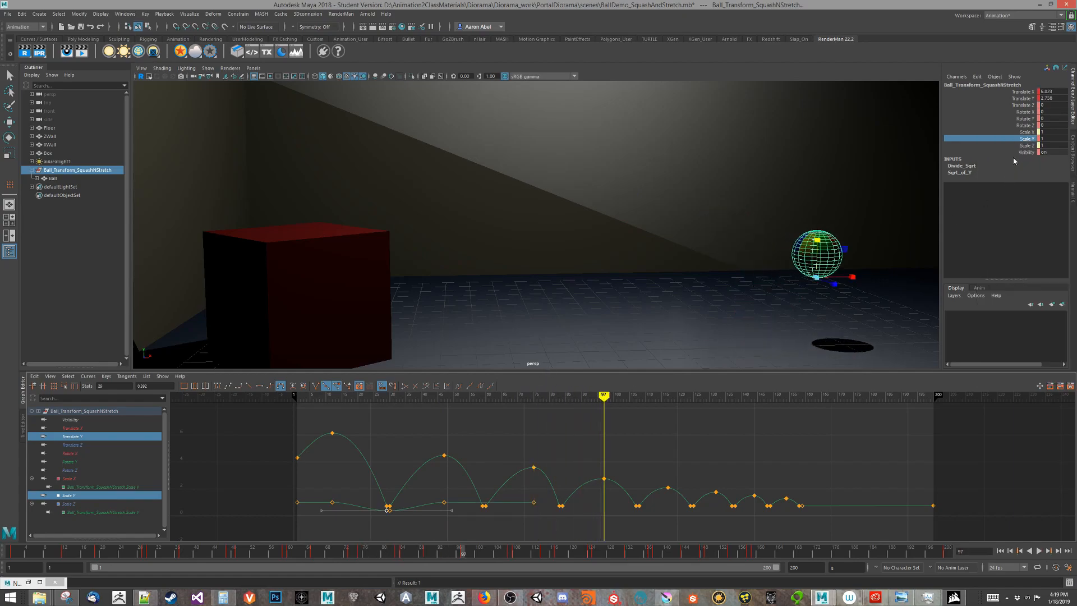
pyautogui.rightClick(1029, 141)
pyautogui.click(999, 155)
# Key the parent group's Scale Y at 1 on the fifth bounce's peak at frame 117.
pyautogui.keyDown('alt'); pyautogui.moveTo(795, 455); pyautogui.dragTo(563, 446, button='middle'); pyautogui.keyUp('alt')
pyautogui.moveTo(458, 397); pyautogui.dragTo(519, 396)
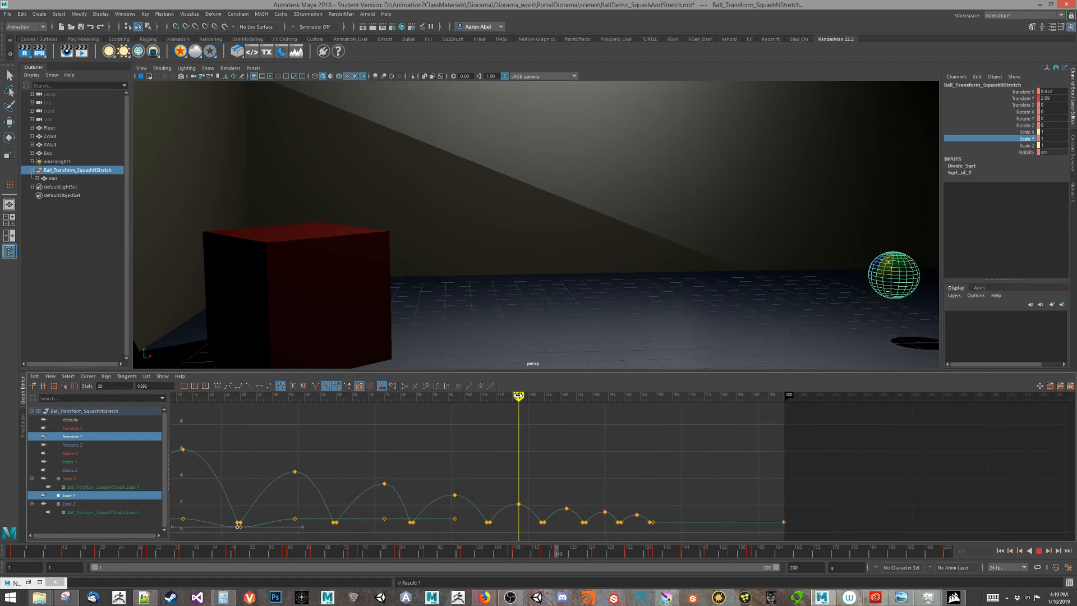
pyautogui.rightClick(1025, 146)
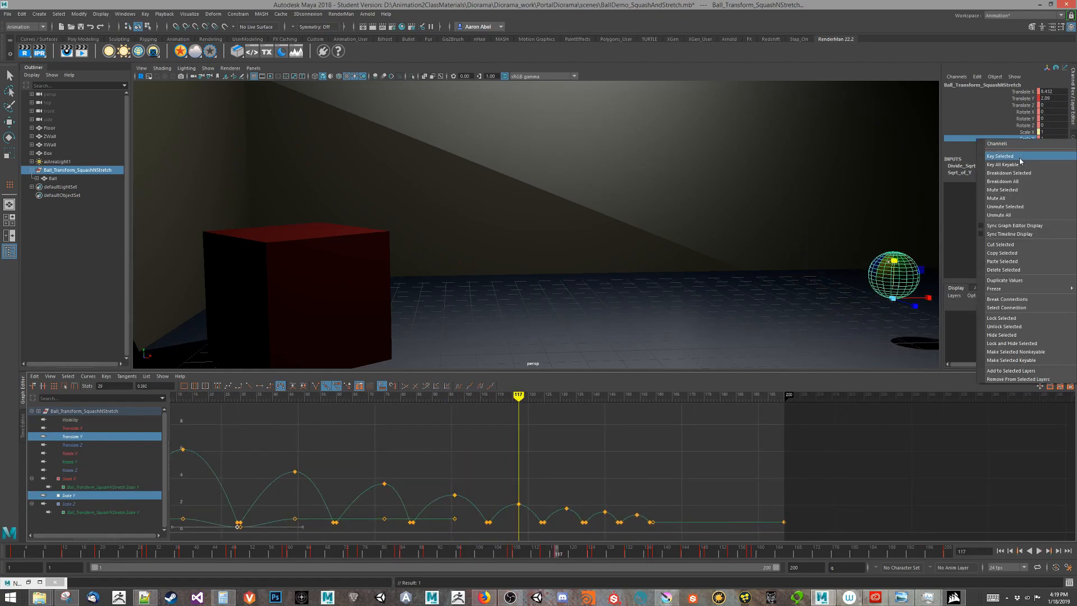
pyautogui.click(1017, 161)
# Key the parent group's Scale Y at 1 on the sixth bounce's peak at frame 132.
pyautogui.moveTo(521, 397); pyautogui.dragTo(566, 397)
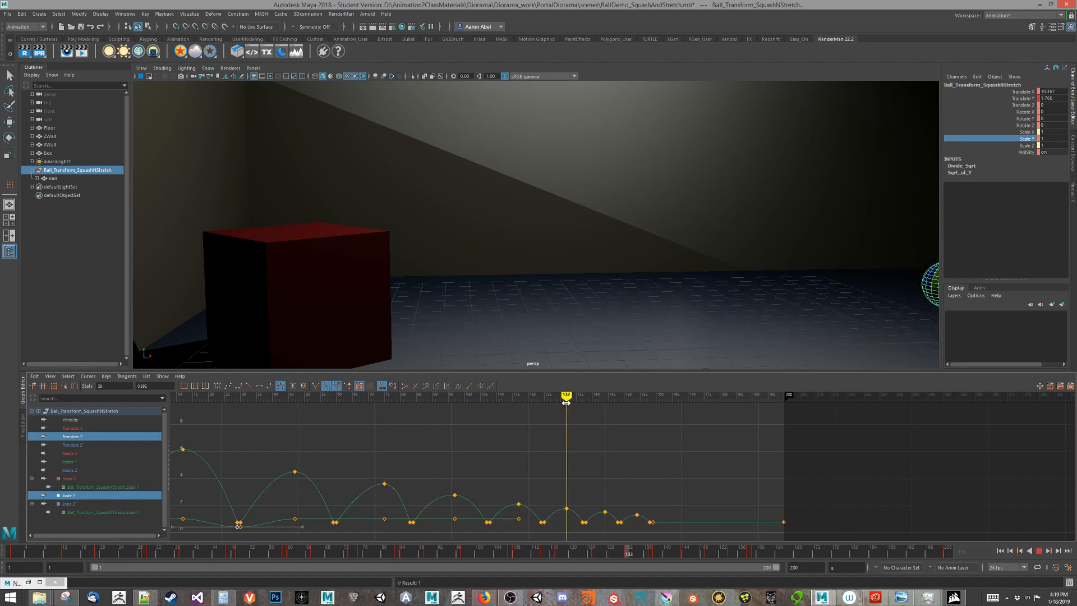
pyautogui.keyDown('alt'); pyautogui.moveTo(764, 365); pyautogui.dragTo(422, 281, button='middle'); pyautogui.keyUp('alt')
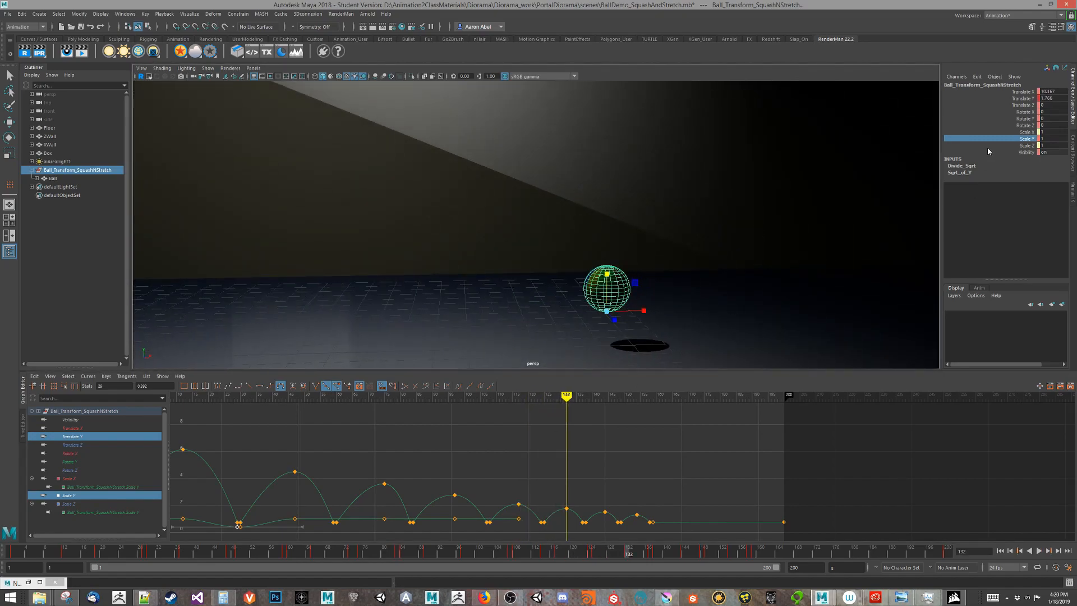
pyautogui.rightClick(1022, 140)
pyautogui.click(1017, 159)
# Key the parent group's Scale Y at 1 on the last two bounce peaks, frames 144 and 154.
pyautogui.moveTo(567, 396); pyautogui.dragTo(604, 397)
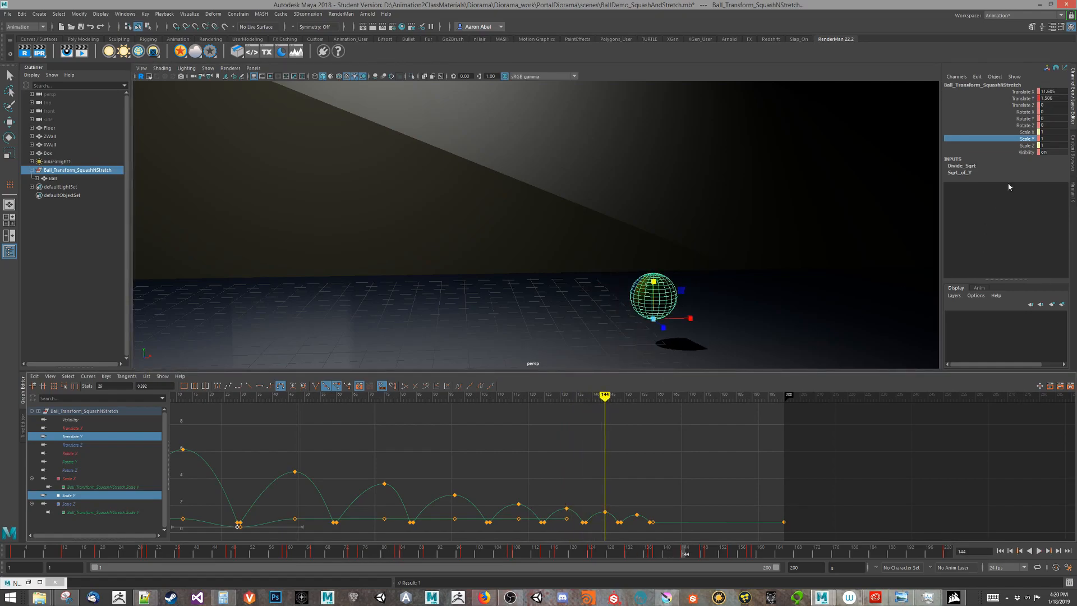
pyautogui.rightClick(1024, 144)
pyautogui.click(1018, 158)
pyautogui.moveTo(604, 396); pyautogui.dragTo(636, 396)
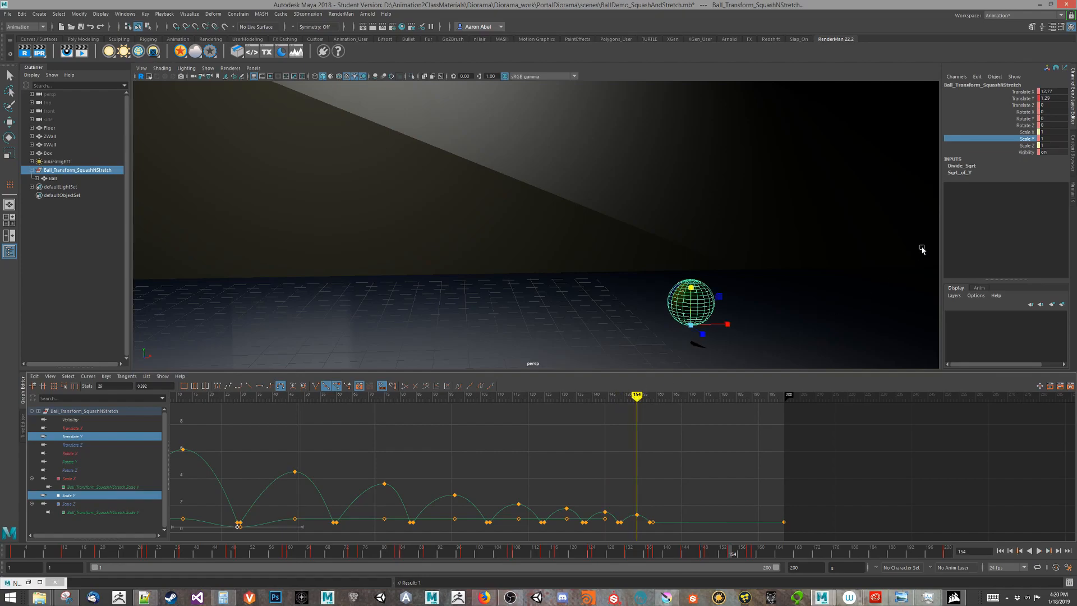
pyautogui.rightClick(1027, 143)
pyautogui.click(1016, 158)
# Examine the ball's squash and its animation curves around the first ground contact at frame 30.
pyautogui.moveTo(636, 396); pyautogui.dragTo(260, 396)
pyautogui.keyDown('alt'); pyautogui.moveTo(356, 288); pyautogui.dragTo(698, 270, button='middle'); pyautogui.keyUp('alt')
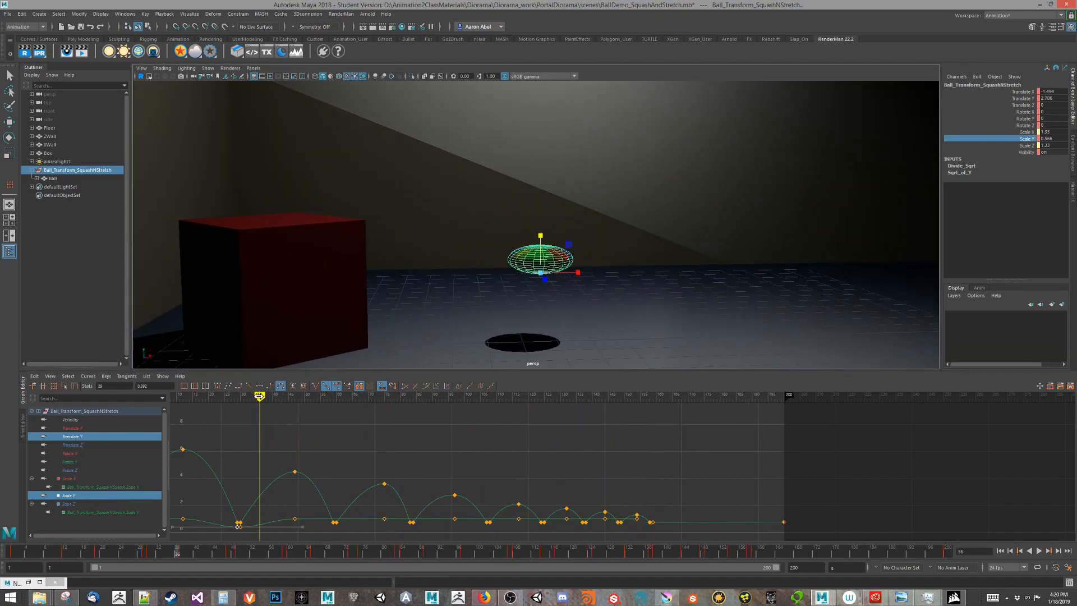
pyautogui.moveTo(259, 396)
pyautogui.mouseDown()
pyautogui.moveTo(228, 401)
pyautogui.moveTo(389, 417)
pyautogui.moveTo(333, 441)
pyautogui.moveTo(243, 440)
pyautogui.mouseUp()
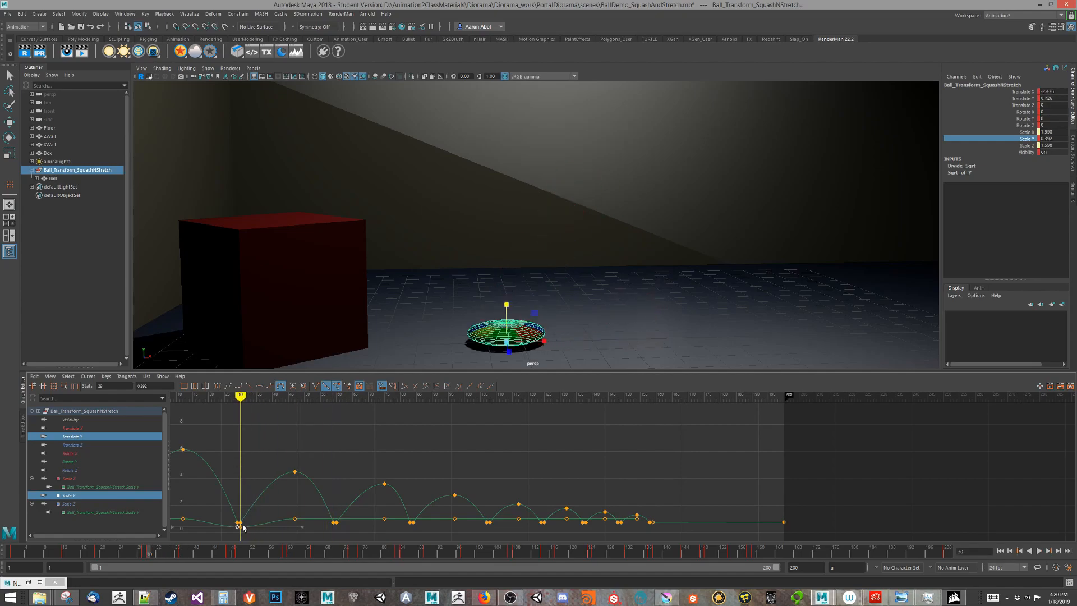
pyautogui.keyDown('alt'); pyautogui.moveTo(268, 520); pyautogui.dragTo(380, 463, button='middle'); pyautogui.keyUp('alt')
pyautogui.keyDown('alt'); pyautogui.moveTo(379, 463); pyautogui.dragTo(649, 555, button='right'); pyautogui.keyUp('alt')
pyautogui.keyDown('alt'); pyautogui.moveTo(650, 554); pyautogui.dragTo(665, 525, button='middle'); pyautogui.keyUp('alt')
pyautogui.click(370, 502)
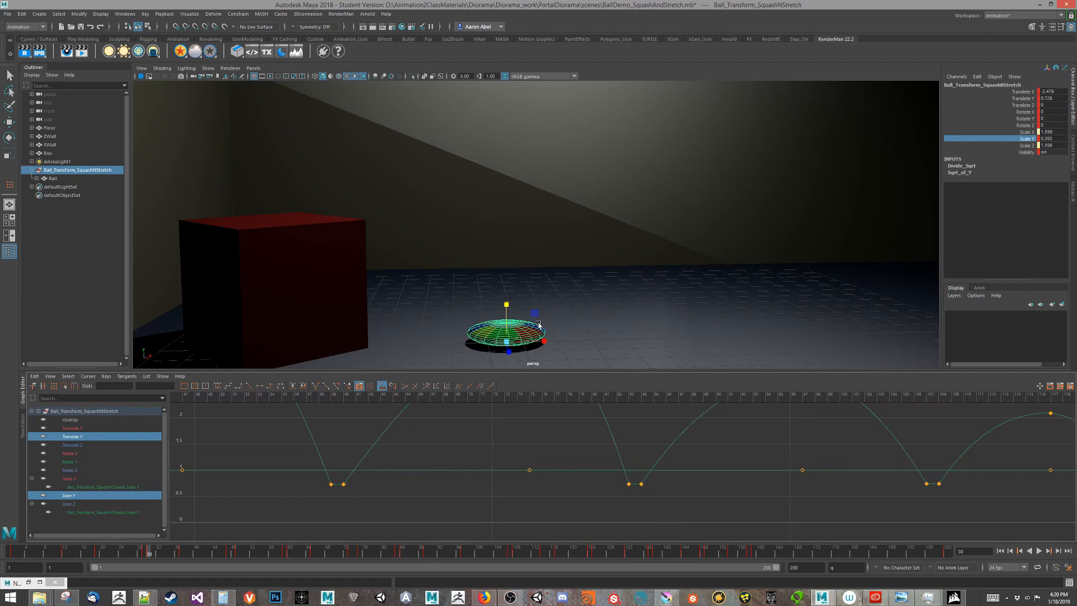
pyautogui.press('a')
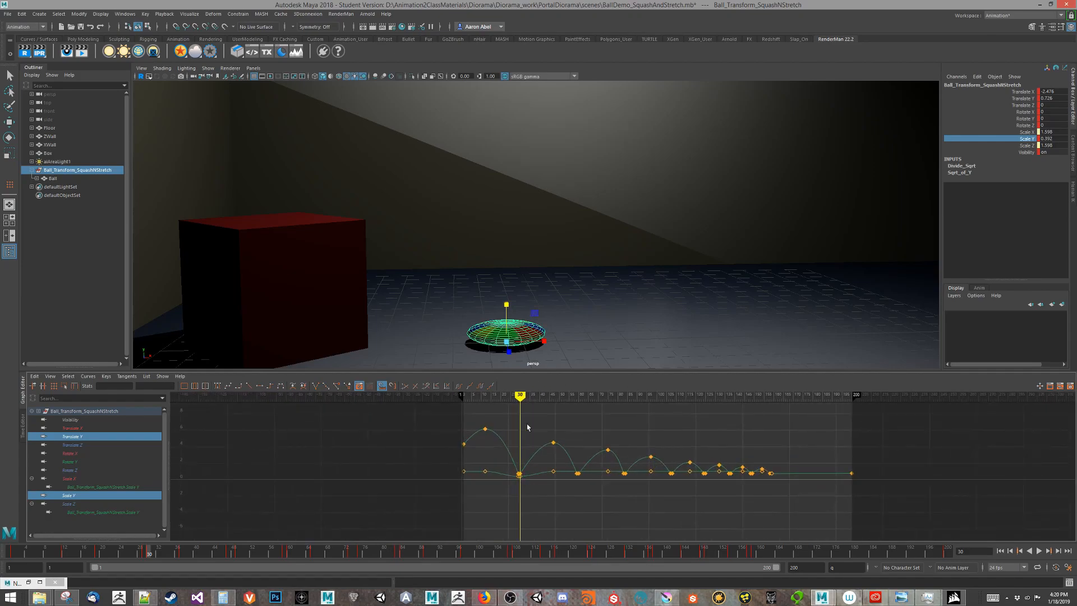
# Squash the ball along Y at the second ground contact and key the squash on frames 59 and 60.
pyautogui.moveTo(521, 396)
pyautogui.mouseDown()
pyautogui.moveTo(492, 399)
pyautogui.moveTo(576, 409)
pyautogui.mouseUp()
pyautogui.keyDown('alt'); pyautogui.moveTo(527, 414); pyautogui.dragTo(556, 409, button='right'); pyautogui.keyUp('alt')
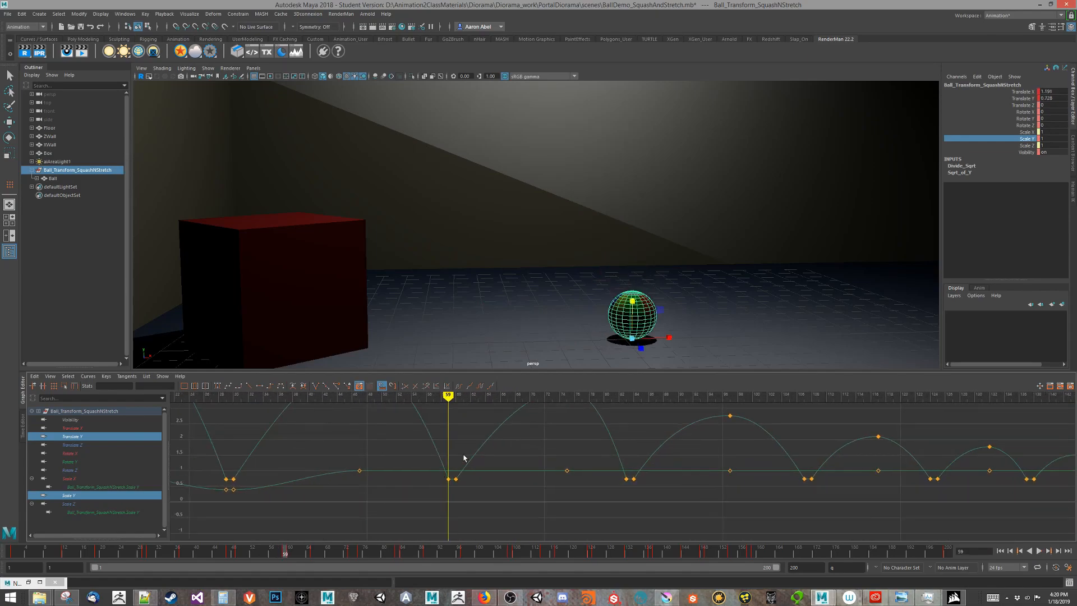
pyautogui.moveTo(626, 305); pyautogui.dragTo(593, 350, button='middle')
pyautogui.press('s')
pyautogui.moveTo(448, 396); pyautogui.dragTo(456, 399)
# Squash the ball to a Scale Y of about 0.55 at the third ground contact, keying frames 83 and 84.
pyautogui.keyDown('alt'); pyautogui.moveTo(544, 459); pyautogui.dragTo(448, 485, button='middle'); pyautogui.keyUp('alt')
pyautogui.moveTo(360, 396)
pyautogui.mouseDown()
pyautogui.moveTo(512, 399)
pyautogui.moveTo(527, 410)
pyautogui.mouseUp()
pyautogui.moveTo(731, 308); pyautogui.dragTo(712, 348, button='middle')
pyautogui.press('s')
pyautogui.moveTo(533, 396); pyautogui.dragTo(538, 396)
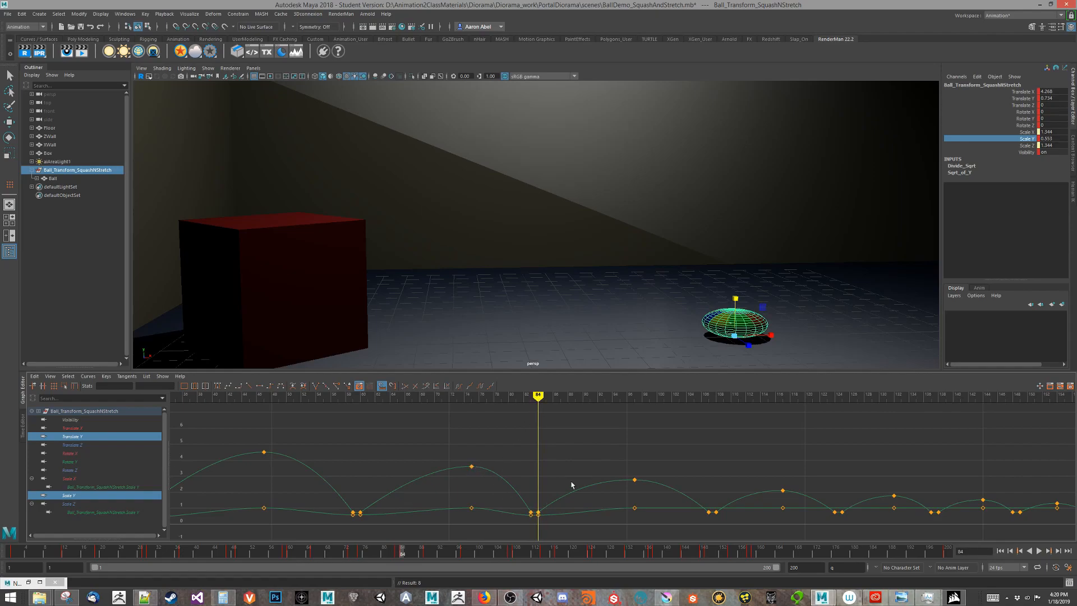
# Squash the ball to a Scale Y of about 0.76 at the fourth ground contact, frames 107 and 108.
pyautogui.moveTo(539, 404); pyautogui.dragTo(710, 406)
pyautogui.keyDown('alt'); pyautogui.moveTo(766, 312); pyautogui.dragTo(612, 293, button='middle'); pyautogui.keyUp('alt')
pyautogui.moveTo(685, 279); pyautogui.dragTo(685, 341)
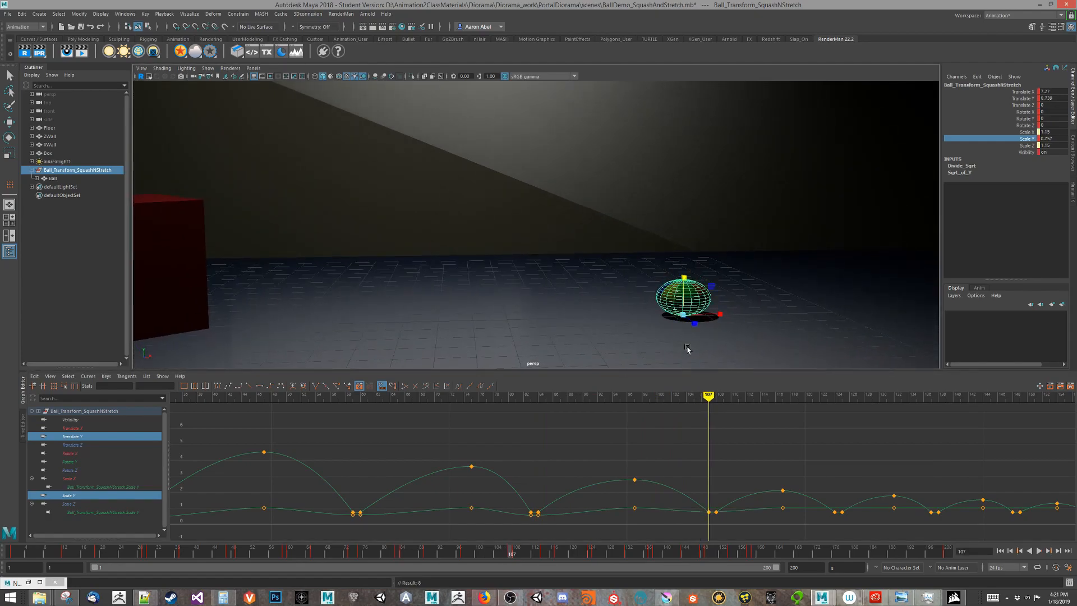
pyautogui.moveTo(709, 394); pyautogui.dragTo(716, 395)
pyautogui.click(684, 278)
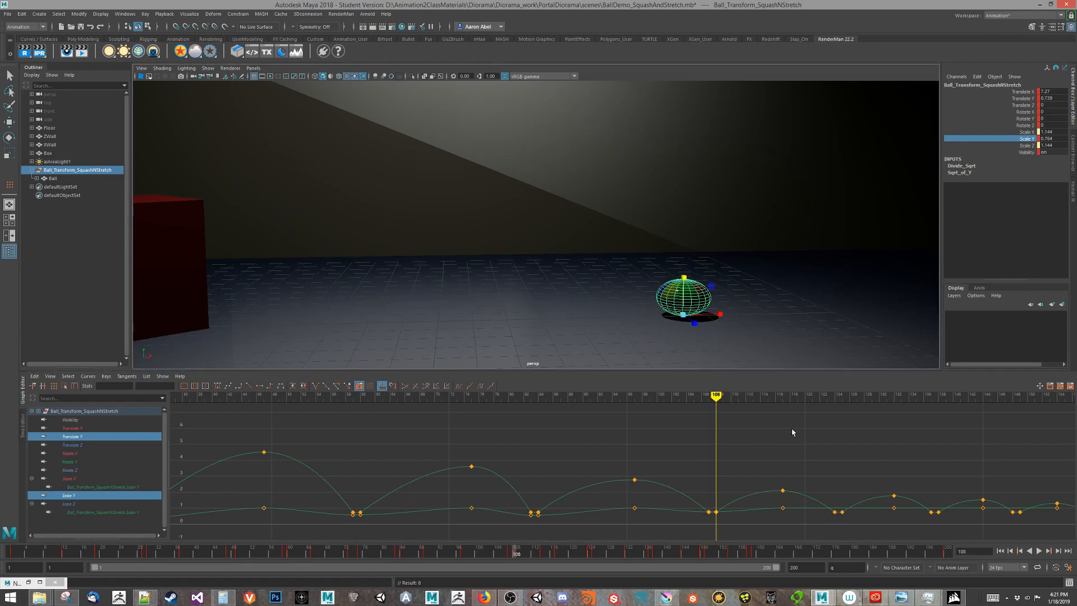
# Squash the ball to a Scale Y of about 0.85 at the fifth ground contact, keying frames 124 and 125.
pyautogui.keyDown('alt'); pyautogui.moveTo(736, 423); pyautogui.dragTo(509, 423, button='middle'); pyautogui.keyUp('alt')
pyautogui.moveTo(490, 397); pyautogui.dragTo(608, 397)
pyautogui.moveTo(748, 276); pyautogui.dragTo(746, 284)
pyautogui.press('s')
pyautogui.moveTo(607, 397); pyautogui.dragTo(615, 397)
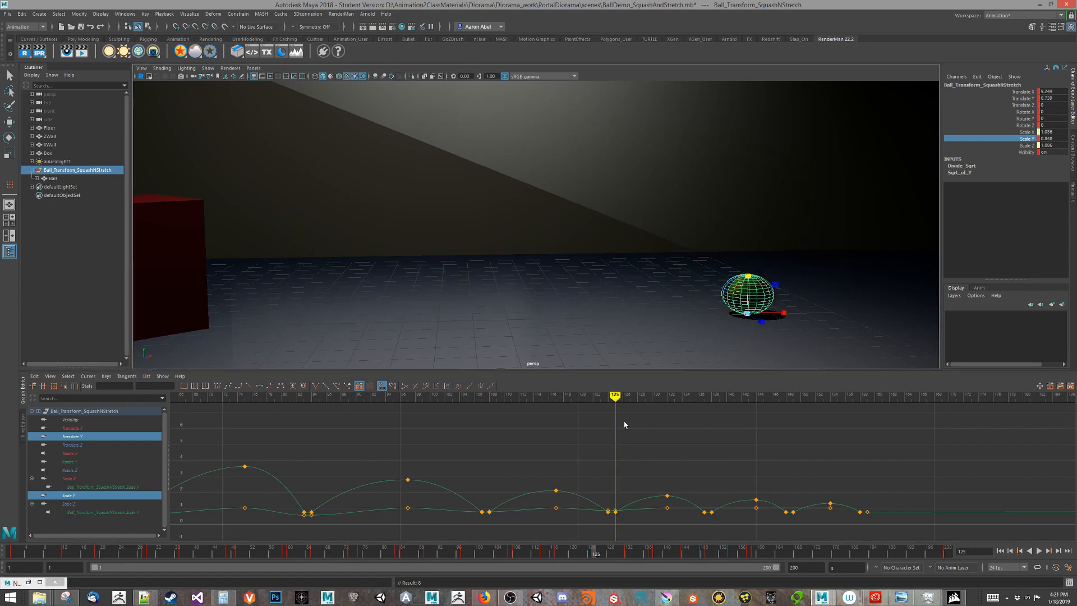
# Squash the ball to a Scale Y of about 0.84 at the sixth ground contact, keying frames 137 and 138.
pyautogui.moveTo(615, 395); pyautogui.dragTo(704, 396)
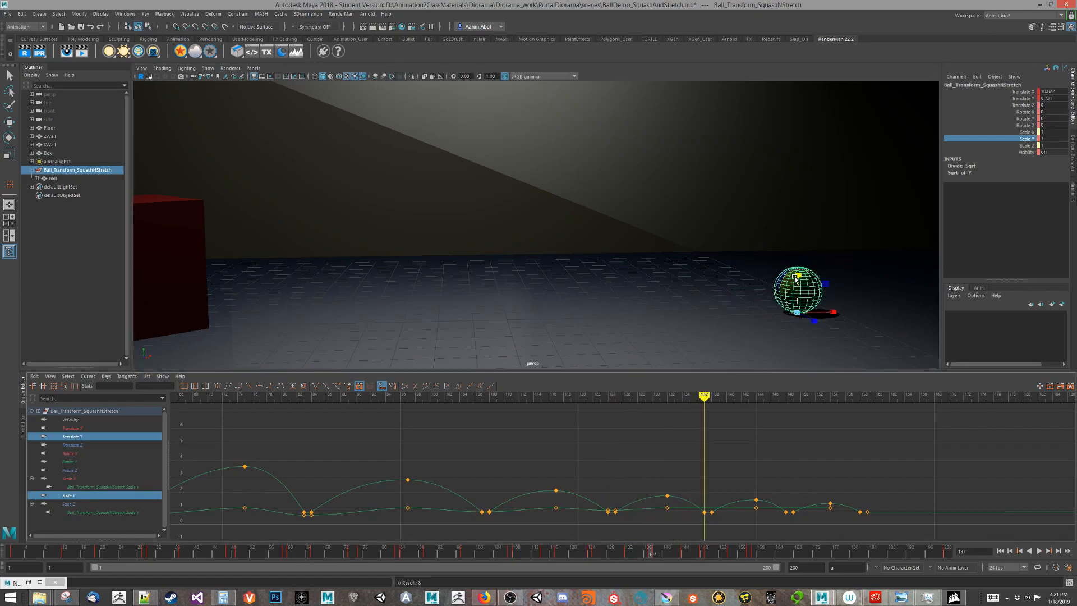
pyautogui.moveTo(798, 277); pyautogui.dragTo(789, 282)
pyautogui.press('s')
pyautogui.moveTo(703, 396); pyautogui.dragTo(710, 396)
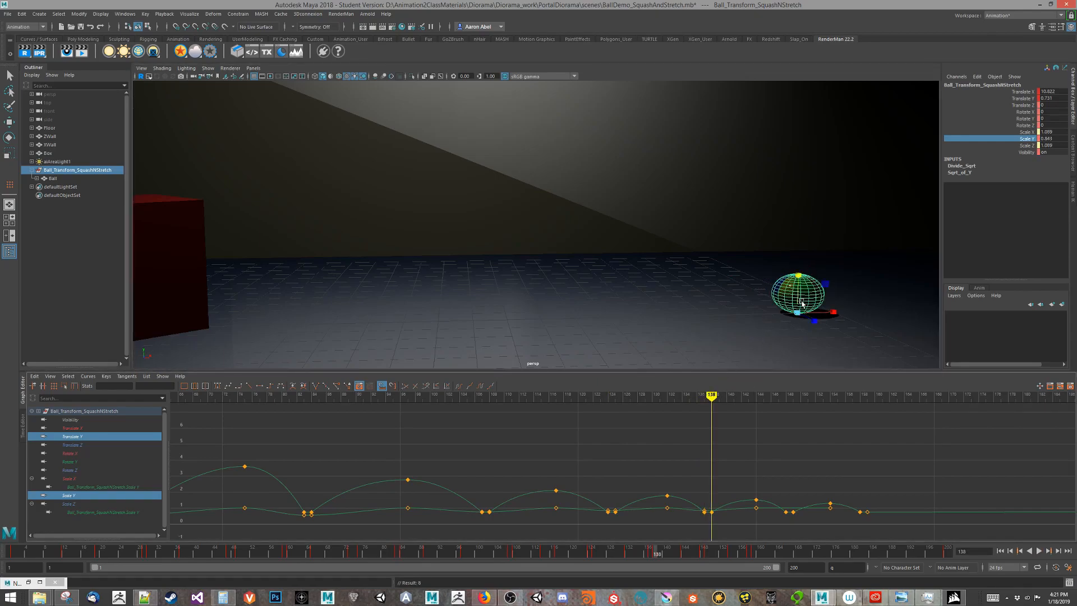
# Squash the ball to a Scale Y of about 0.86 at the seventh ground contact, keying frames 148 and 149.
pyautogui.press('a')
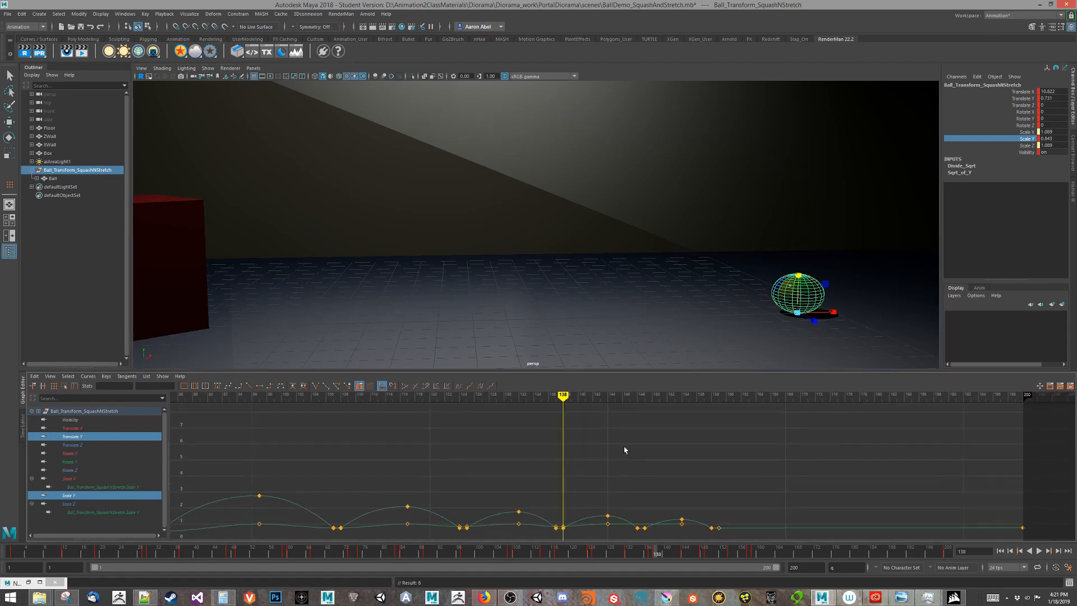
pyautogui.moveTo(561, 397); pyautogui.dragTo(653, 401)
pyautogui.moveTo(839, 274); pyautogui.dragTo(839, 280)
pyautogui.press('s')
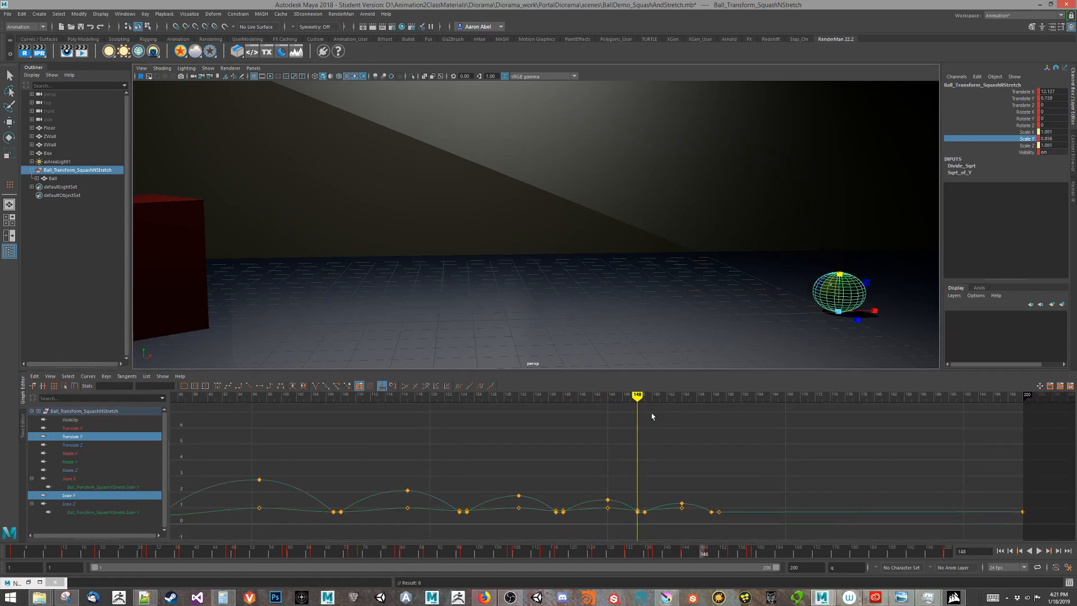
pyautogui.moveTo(637, 395); pyautogui.dragTo(644, 395)
pyautogui.moveTo(840, 275); pyautogui.dragTo(841, 276)
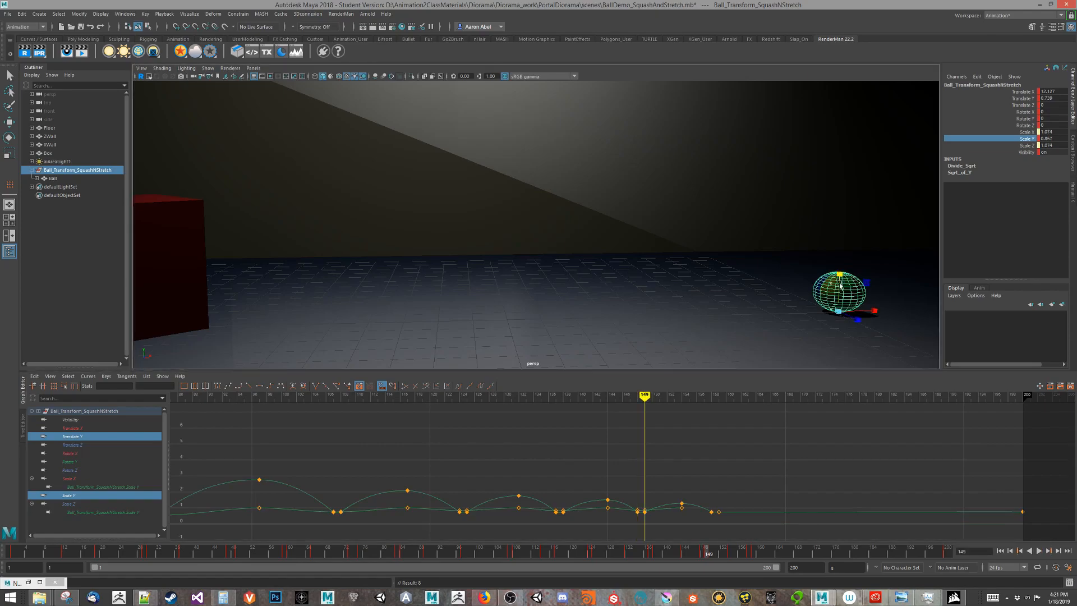
# Squash the ball slightly to a Scale Y of about 0.945 at the final ground contact, keying frames 158 and 159.
pyautogui.moveTo(653, 399); pyautogui.dragTo(711, 400)
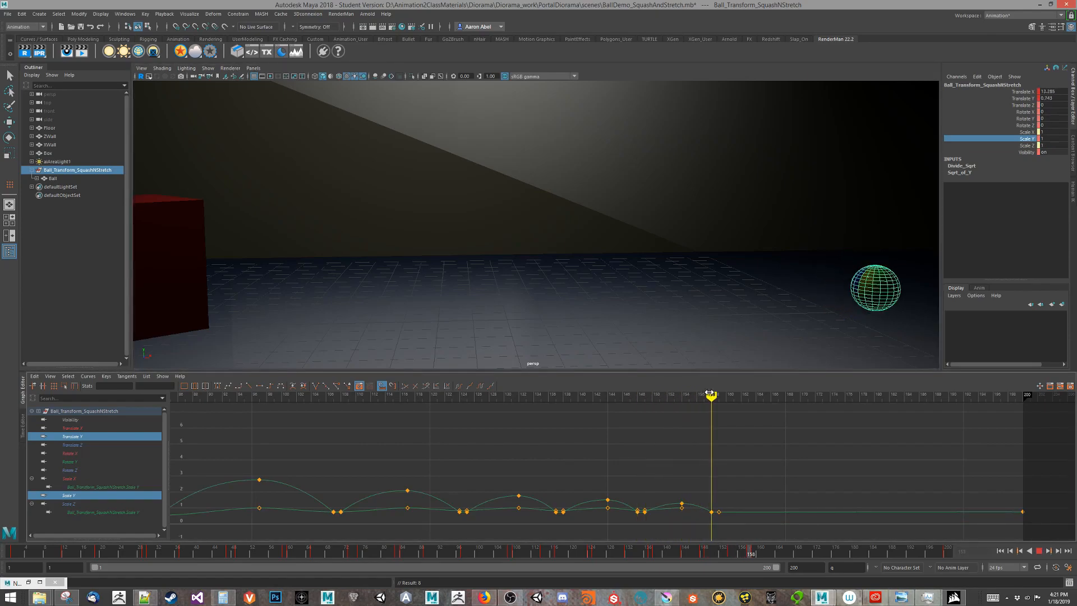
pyautogui.moveTo(875, 273); pyautogui.dragTo(872, 279)
pyautogui.press('s')
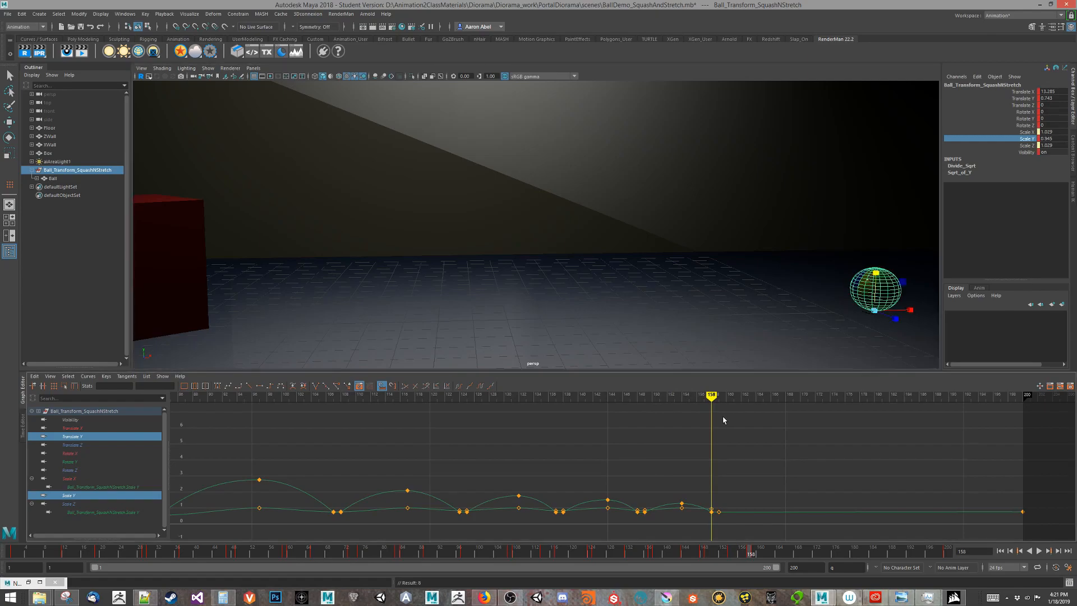
pyautogui.moveTo(711, 394); pyautogui.dragTo(722, 394)
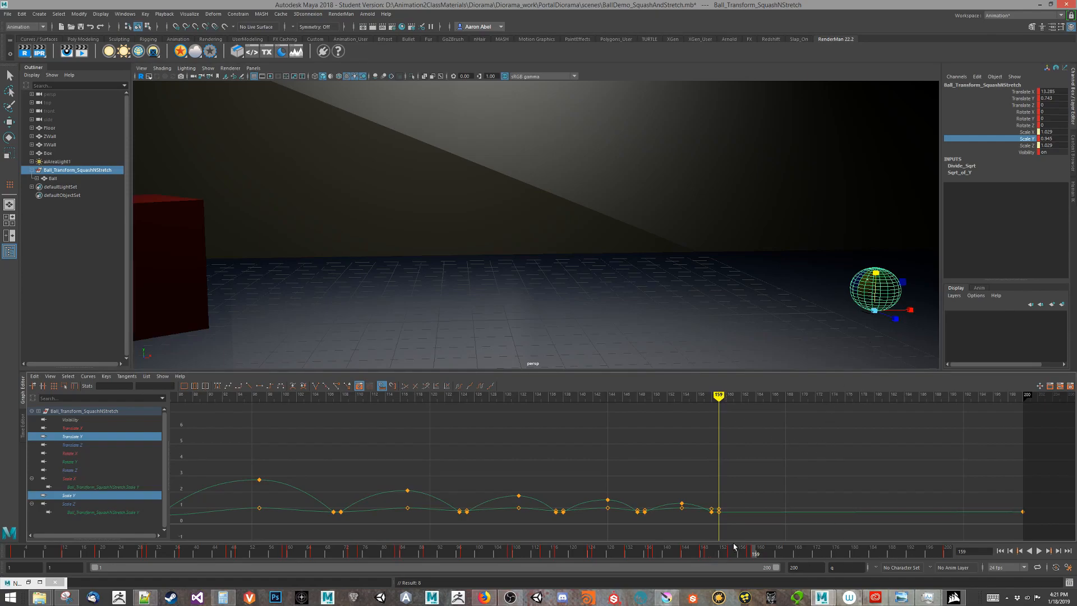
# Stretch the ball to a Scale Y of about 1.31 on its first rise at frame 7 and key all channels.
pyautogui.moveTo(756, 555); pyautogui.dragTo(9, 532)
pyautogui.keyDown('alt'); pyautogui.moveTo(384, 334); pyautogui.dragTo(580, 321, button='middle'); pyautogui.keyUp('alt')
pyautogui.press('a')
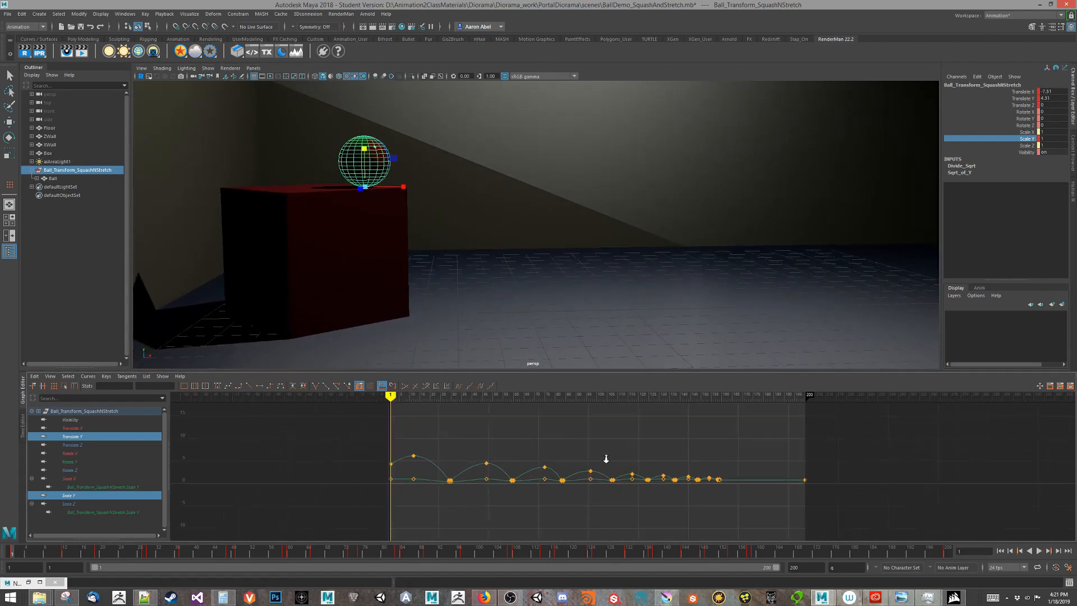
pyautogui.moveTo(370, 395)
pyautogui.mouseDown()
pyautogui.moveTo(434, 405)
pyautogui.moveTo(411, 418)
pyautogui.moveTo(427, 422)
pyautogui.moveTo(563, 419)
pyautogui.moveTo(473, 437)
pyautogui.moveTo(418, 477)
pyautogui.moveTo(351, 499)
pyautogui.moveTo(419, 487)
pyautogui.mouseUp()
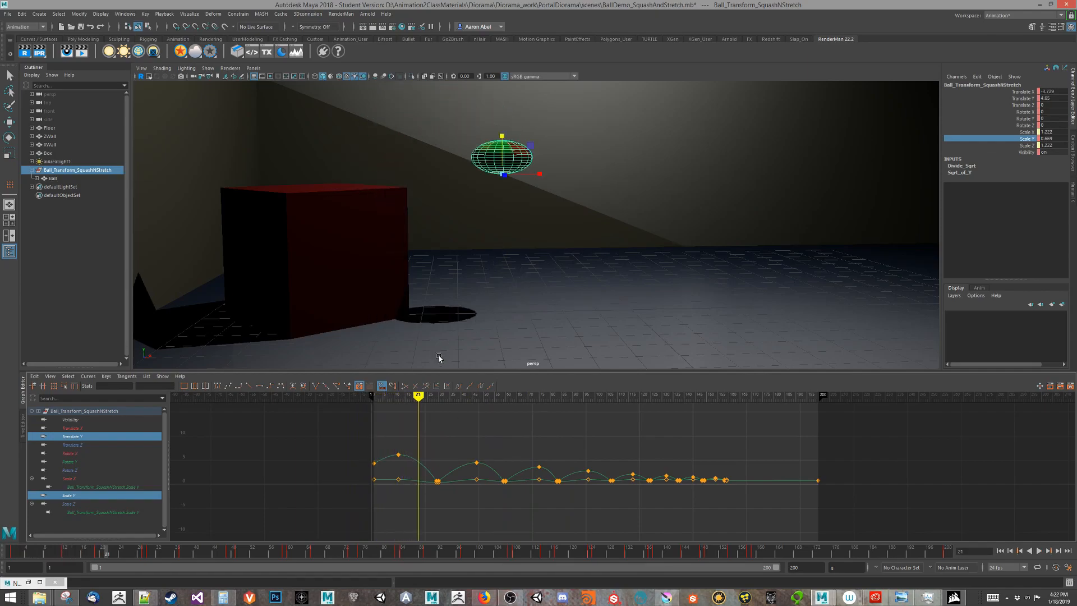
pyautogui.moveTo(428, 405)
pyautogui.mouseDown()
pyautogui.moveTo(369, 414)
pyautogui.moveTo(391, 408)
pyautogui.mouseUp()
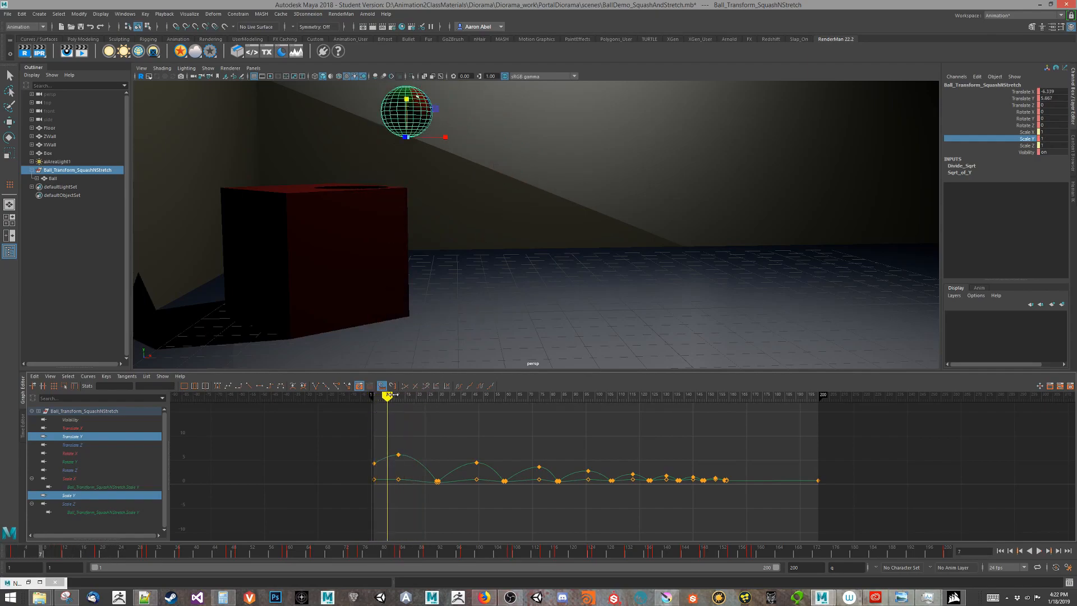
pyautogui.moveTo(407, 100); pyautogui.dragTo(416, 90)
pyautogui.press('s')
# Stretch the falling ball to a Scale Y of about 1.24 at frame 23 and key all channels.
pyautogui.keyDown('alt'); pyautogui.moveTo(462, 277); pyautogui.dragTo(439, 332); pyautogui.keyUp('alt')
pyautogui.moveTo(39, 553); pyautogui.dragTo(6, 553)
pyautogui.hotkey('alt', 'v')
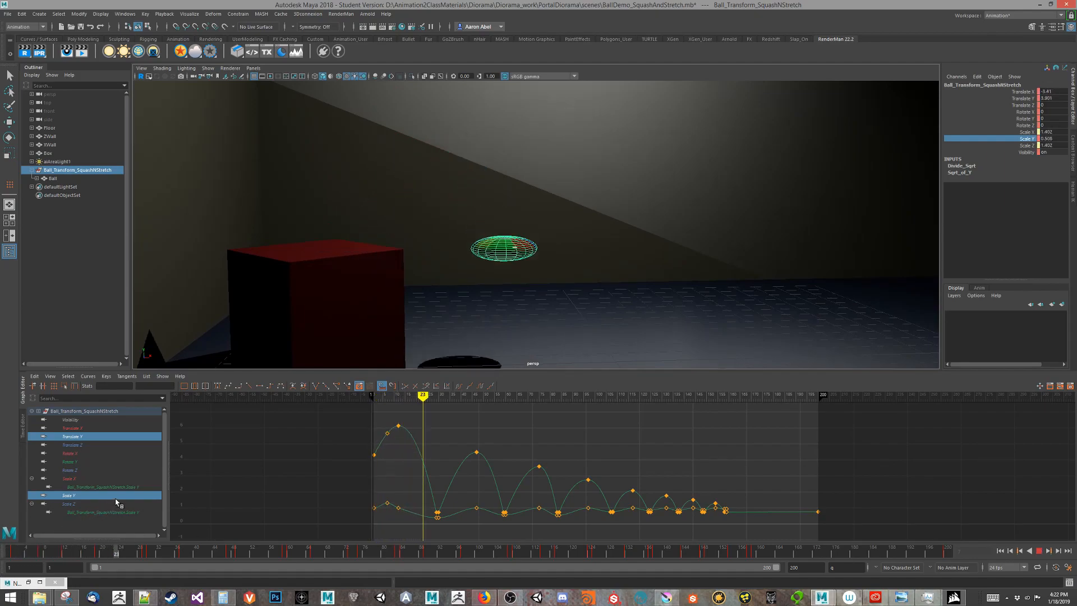
pyautogui.hotkey('alt', 'v')
pyautogui.moveTo(504, 222); pyautogui.dragTo(506, 173)
pyautogui.press('s')
# Examine the Translate Y curve and its extra key at frame 23 up close.
pyautogui.scroll(4, 358, 496)
pyautogui.scroll(-2, 352, 502)
pyautogui.keyDown('alt'); pyautogui.moveTo(351, 502); pyautogui.dragTo(534, 488, button='middle'); pyautogui.keyUp('alt')
pyautogui.scroll(3, 335, 463)
pyautogui.keyDown('alt'); pyautogui.moveTo(333, 461); pyautogui.dragTo(383, 466, button='middle'); pyautogui.keyUp('alt')
pyautogui.moveTo(363, 454); pyautogui.dragTo(363, 453)
pyautogui.moveTo(434, 445); pyautogui.dragTo(393, 505)
pyautogui.press('a')
pyautogui.scroll(3, 411, 470)
pyautogui.keyDown('alt'); pyautogui.moveTo(416, 468); pyautogui.dragTo(409, 393, button='middle'); pyautogui.keyUp('alt')
pyautogui.scroll(-3, 446, 433)
pyautogui.keyDown('alt'); pyautogui.moveTo(443, 437); pyautogui.dragTo(452, 474, button='middle'); pyautogui.keyUp('alt')
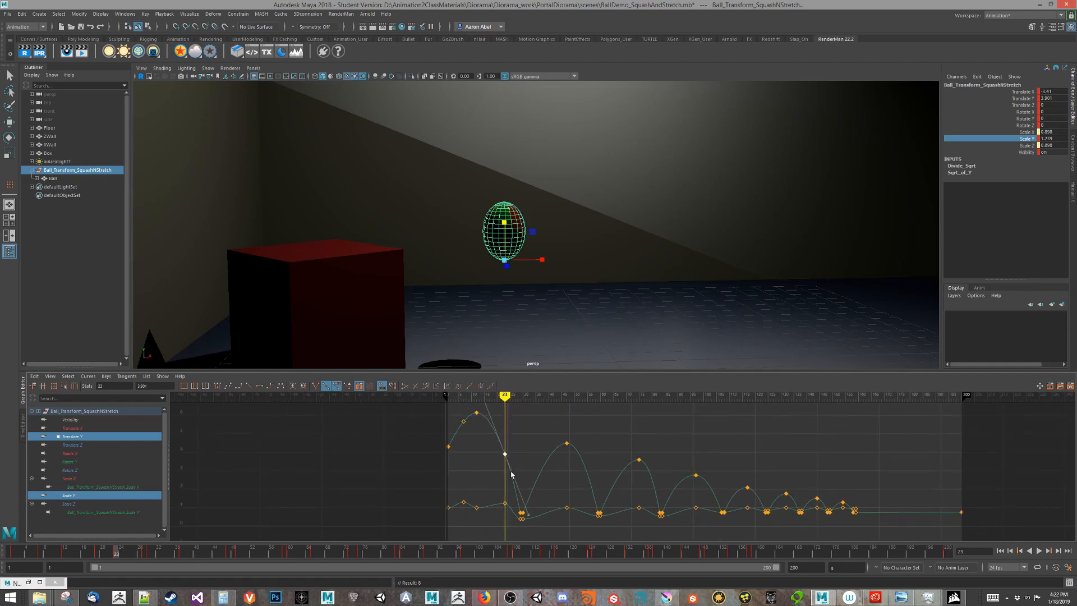
# Undo the all-channel keys at frames 23 and 7, and key only the stretched Scale Y at frame 7.
pyautogui.hotkey('ctrl', 'z')
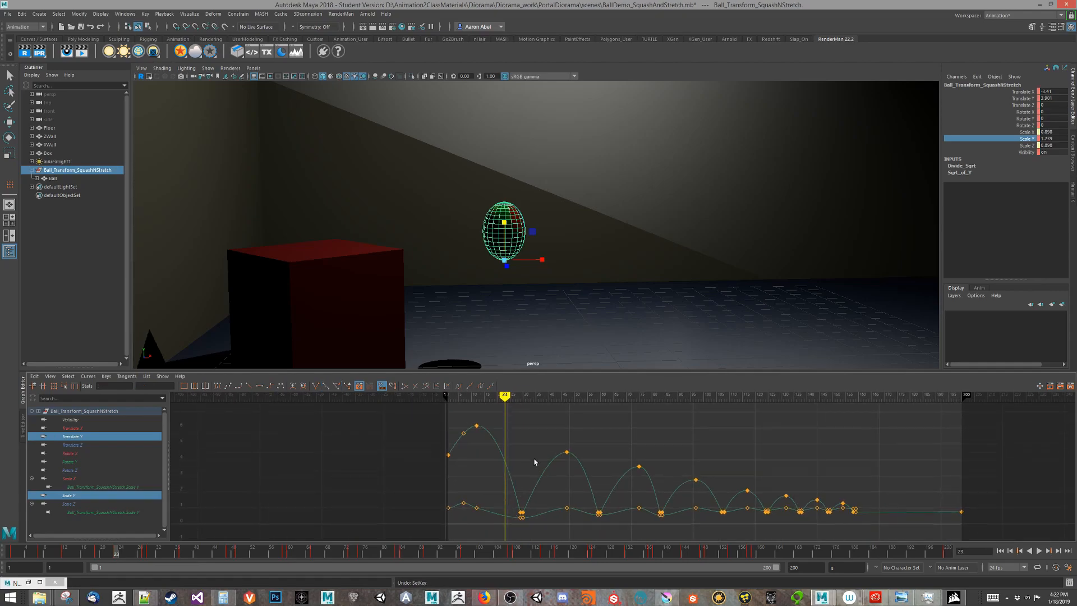
pyautogui.hotkey('ctrl', 'z')
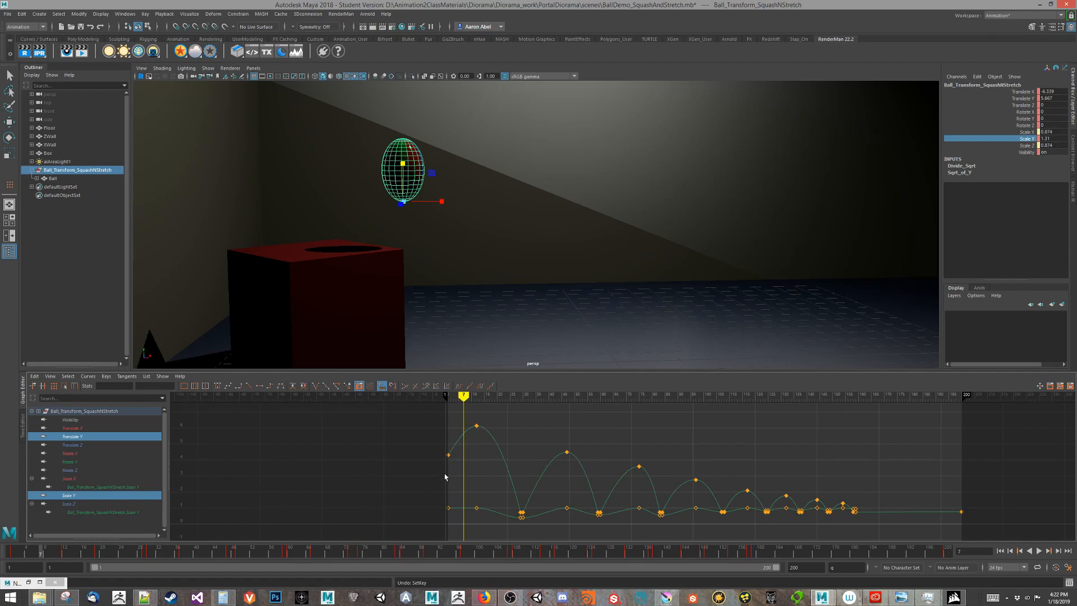
pyautogui.rightClick(1025, 140)
pyautogui.click(1018, 152)
# At frame 23, stretch the falling ball to a Scale Y of about 1.39 and key only that channel.
pyautogui.moveTo(38, 553); pyautogui.dragTo(116, 539)
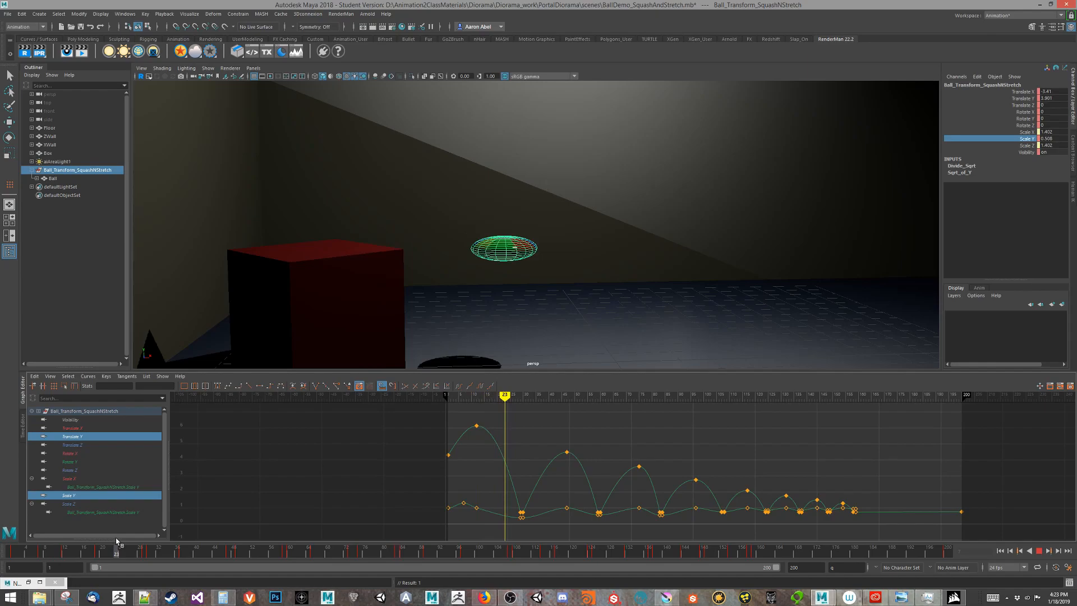
pyautogui.moveTo(506, 229); pyautogui.dragTo(506, 157)
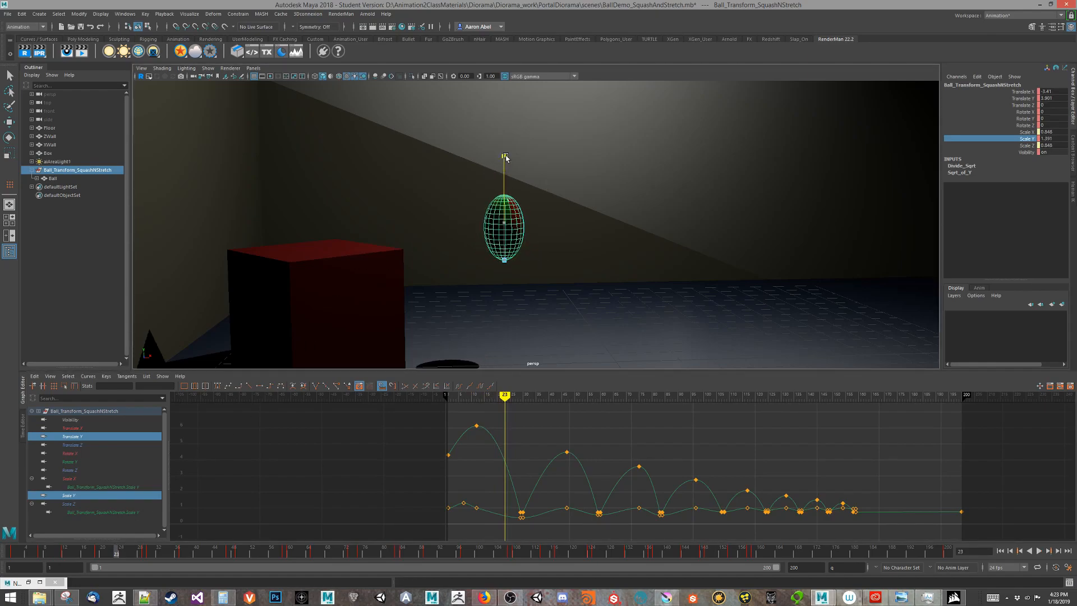
pyautogui.rightClick(1020, 140)
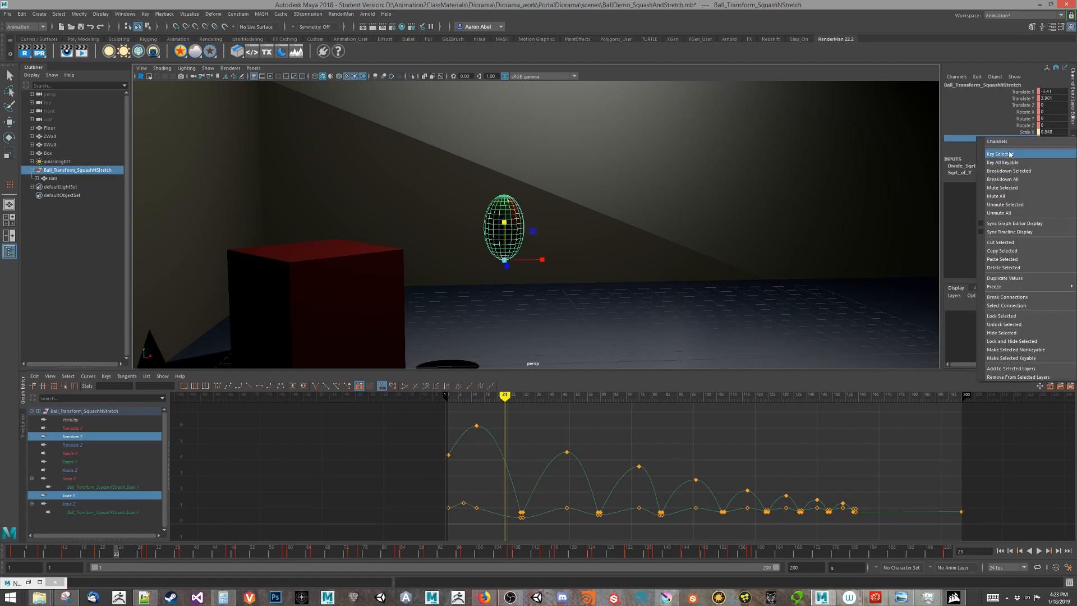
pyautogui.click(1009, 153)
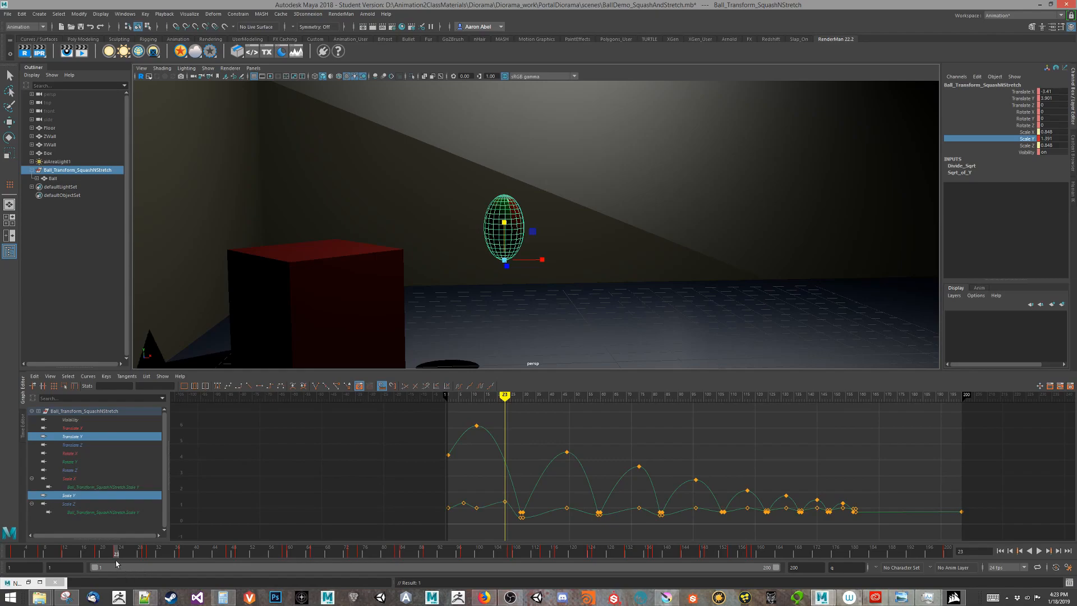
# At frame 36, on the rise after the first contact, stretch Scale Y to about 1.35 and key only that channel.
pyautogui.moveTo(116, 555)
pyautogui.mouseDown()
pyautogui.moveTo(182, 548)
pyautogui.moveTo(120, 560)
pyautogui.moveTo(102, 585)
pyautogui.moveTo(35, 580)
pyautogui.moveTo(143, 560)
pyautogui.moveTo(125, 564)
pyautogui.moveTo(176, 568)
pyautogui.mouseUp()
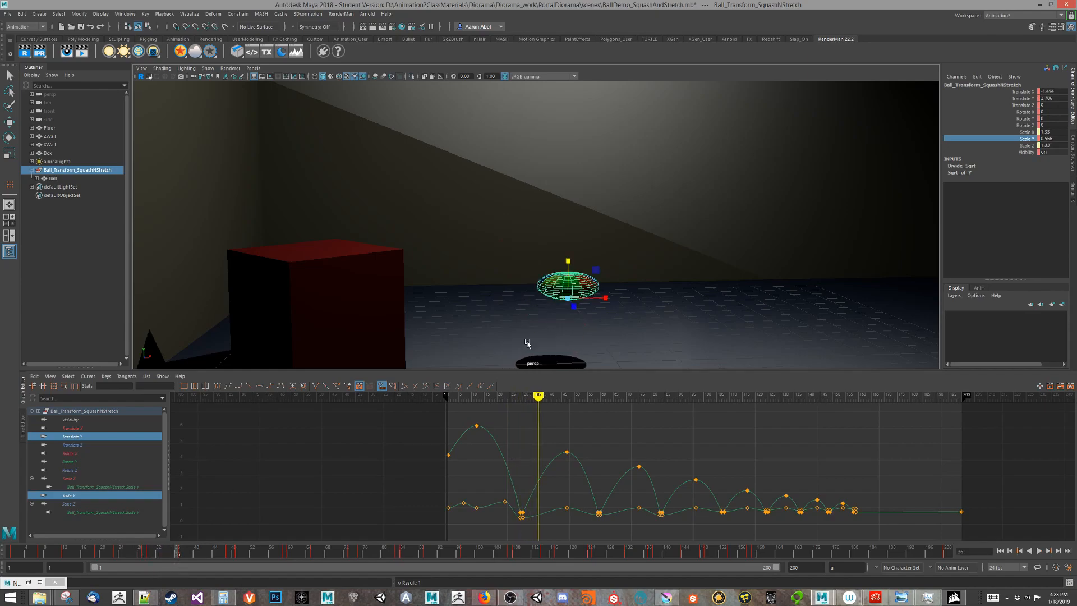
pyautogui.moveTo(570, 265); pyautogui.dragTo(587, 213)
pyautogui.rightClick(1028, 142)
pyautogui.click(1018, 158)
# At frame 58, on the fall before the second contact, stretch Scale Y to about 1.14 and key only that channel.
pyautogui.keyDown('alt'); pyautogui.moveTo(687, 295); pyautogui.dragTo(524, 280, button='middle'); pyautogui.keyUp('alt')
pyautogui.keyDown('alt'); pyautogui.moveTo(524, 280); pyautogui.dragTo(601, 279, button='right'); pyautogui.keyUp('alt')
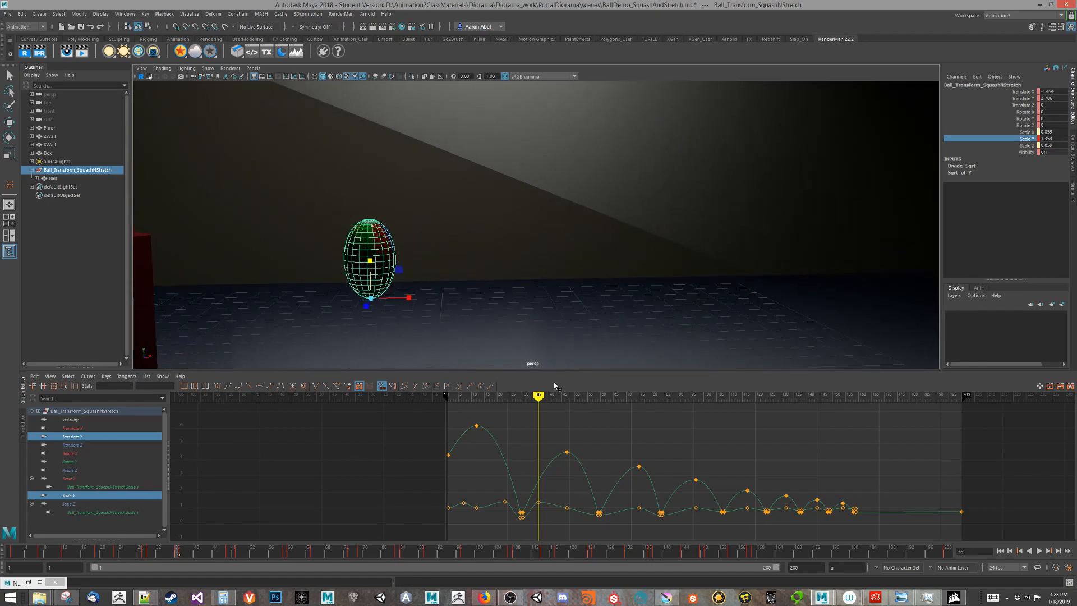
pyautogui.moveTo(538, 396); pyautogui.dragTo(594, 407)
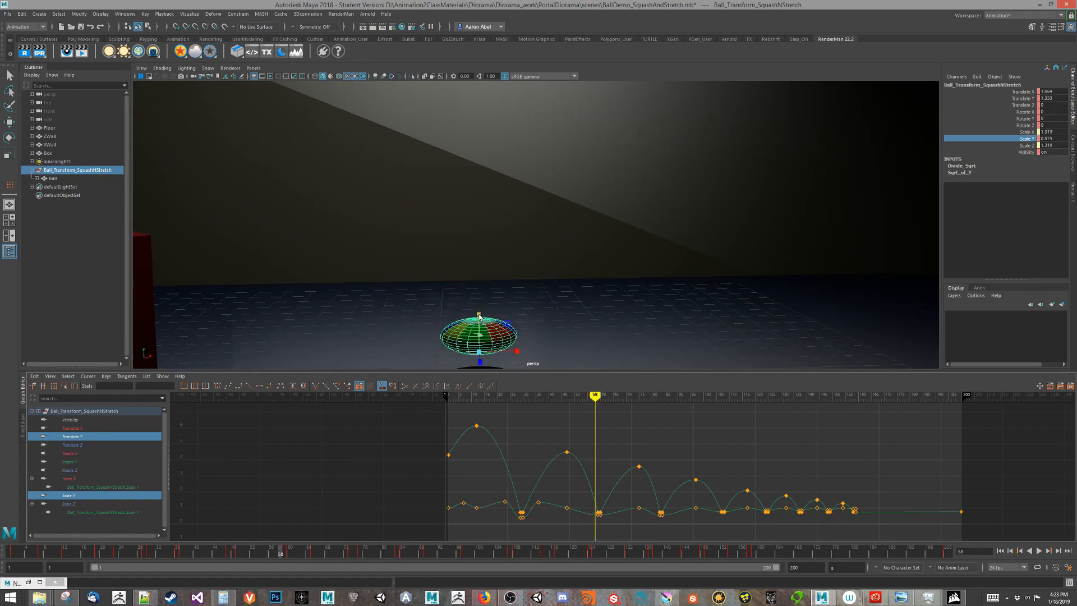
pyautogui.keyDown('alt'); pyautogui.moveTo(596, 492); pyautogui.dragTo(634, 480, button='right'); pyautogui.keyUp('alt')
pyautogui.keyDown('alt'); pyautogui.moveTo(572, 483); pyautogui.dragTo(708, 292, button='middle'); pyautogui.keyUp('alt')
pyautogui.keyDown('alt'); pyautogui.moveTo(594, 463); pyautogui.dragTo(631, 456, button='right'); pyautogui.keyUp('alt')
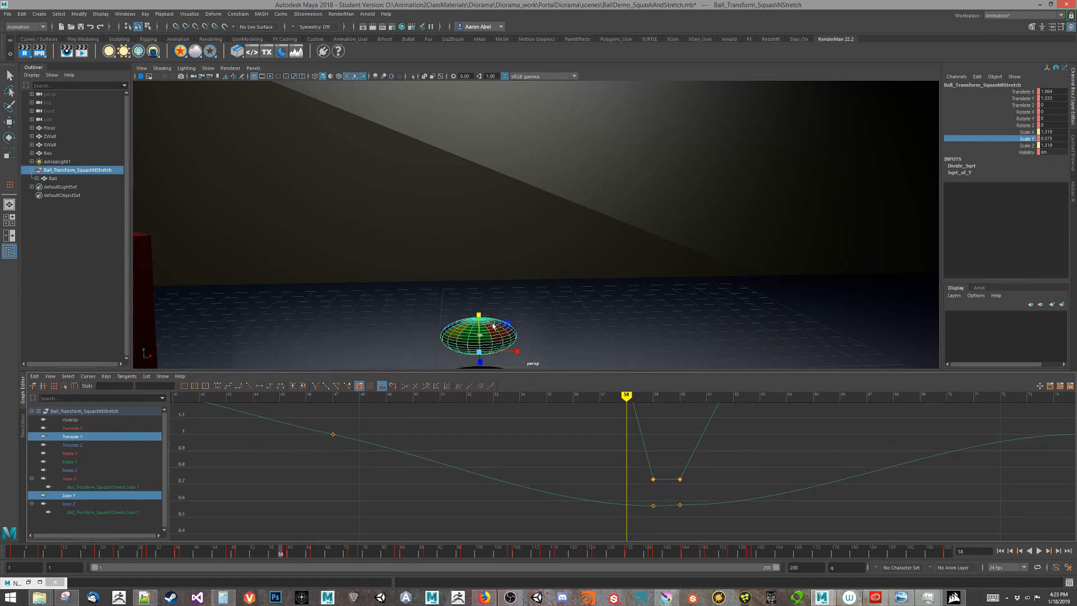
pyautogui.moveTo(478, 315); pyautogui.dragTo(479, 279)
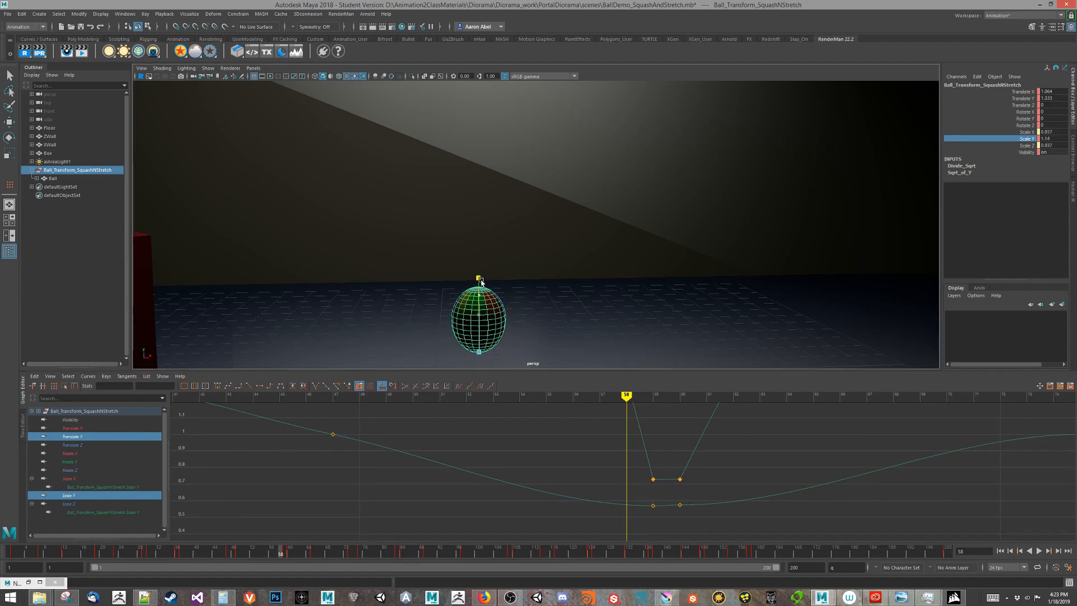
pyautogui.rightClick(1012, 149)
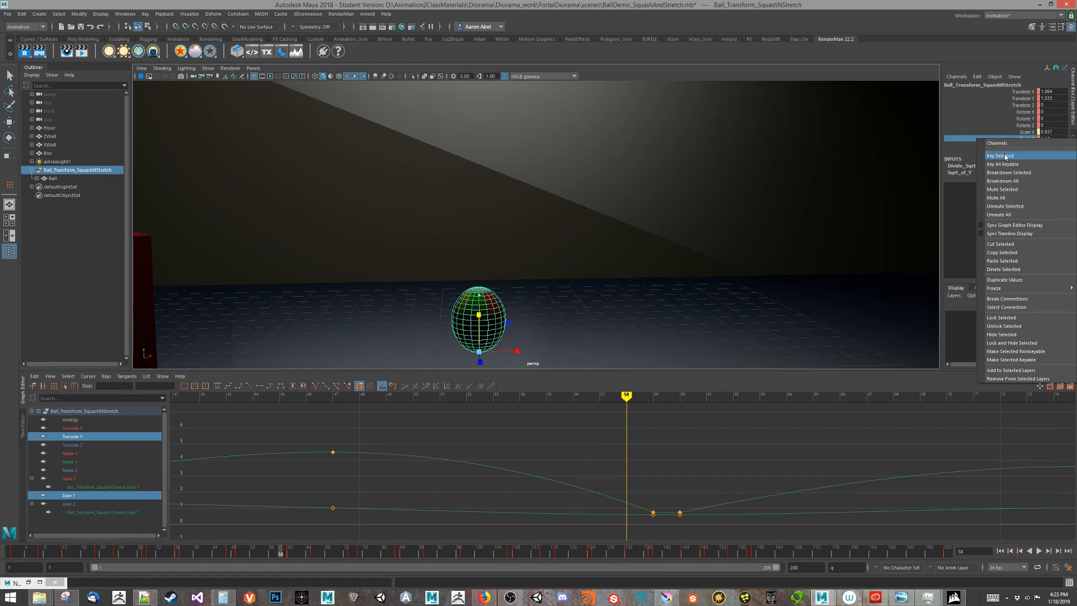
pyautogui.click(1004, 144)
# Play back the animation to check the ball's squash and stretch through the first bounces.
pyautogui.hotkey('alt', 'v')
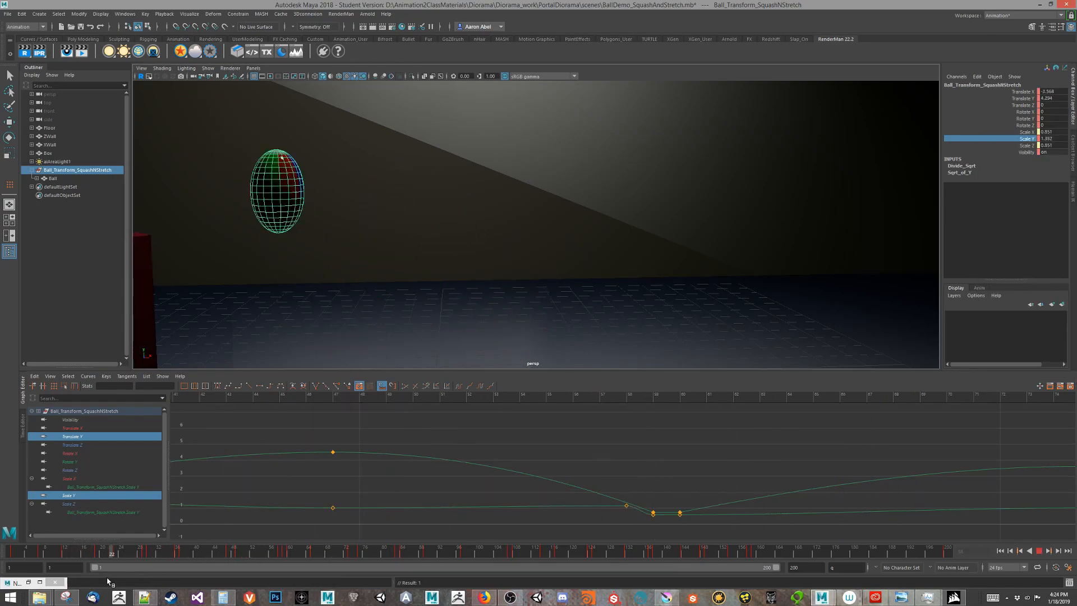
pyautogui.hotkey('alt', 'v')
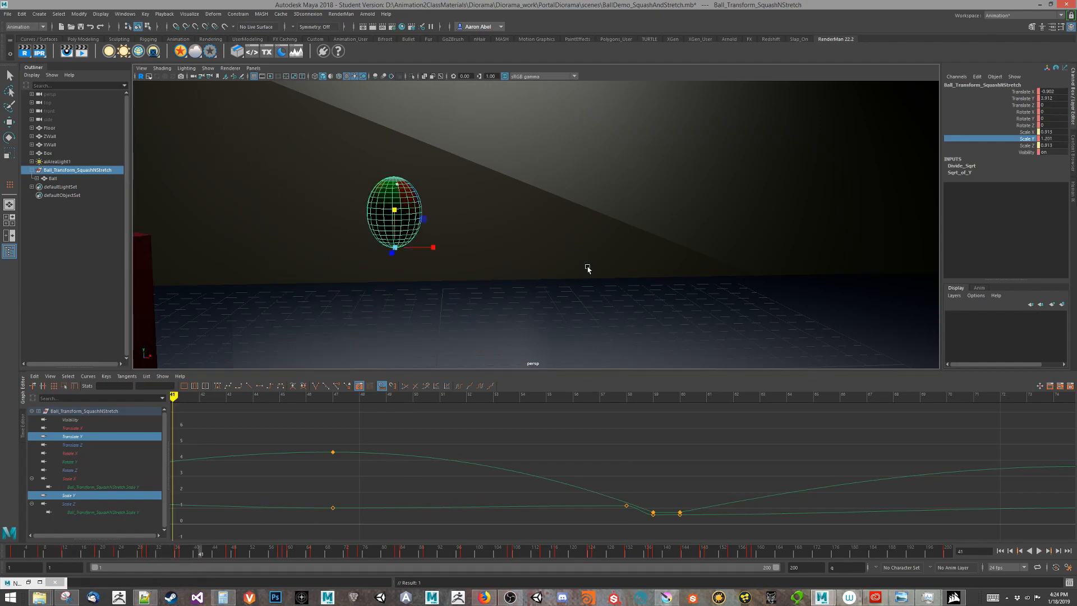
pyautogui.keyDown('alt'); pyautogui.moveTo(587, 269); pyautogui.dragTo(586, 219, button='middle'); pyautogui.keyUp('alt')
pyautogui.keyDown('alt'); pyautogui.moveTo(586, 219); pyautogui.dragTo(540, 245, button='right'); pyautogui.keyUp('alt')
pyautogui.hotkey('alt', 'v')
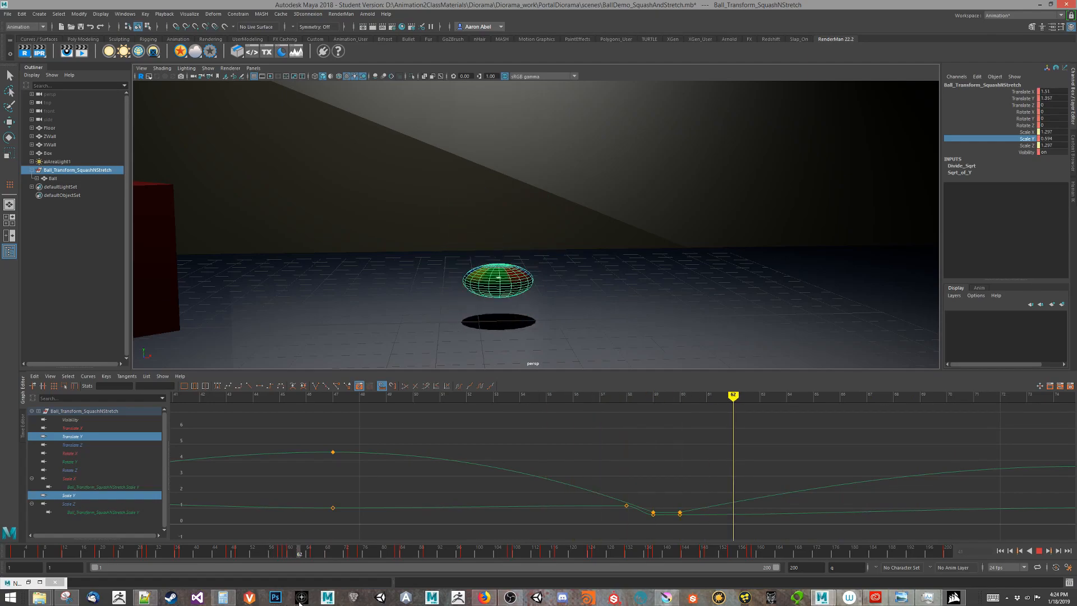
# At frame 68, on the rise after the second contact, stretch Scale Y to about 1.28 and key only that channel.
pyautogui.keyDown('alt'); pyautogui.keyDown('shift'); pyautogui.moveTo(699, 456); pyautogui.dragTo(482, 456, button='middle'); pyautogui.keyUp('shift'); pyautogui.keyUp('alt')
pyautogui.keyDown('alt'); pyautogui.moveTo(525, 301); pyautogui.dragTo(359, 291, button='right'); pyautogui.keyUp('alt')
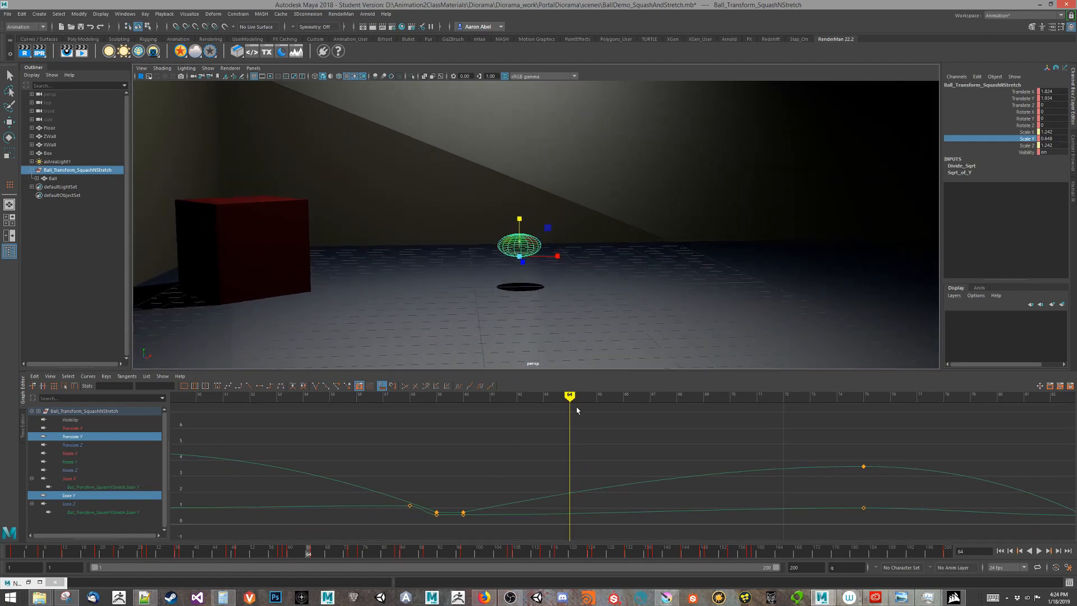
pyautogui.keyDown('alt'); pyautogui.moveTo(586, 395); pyautogui.dragTo(465, 478, button='right'); pyautogui.keyUp('alt')
pyautogui.moveTo(563, 398); pyautogui.dragTo(586, 402)
pyautogui.moveTo(538, 197); pyautogui.dragTo(554, 177)
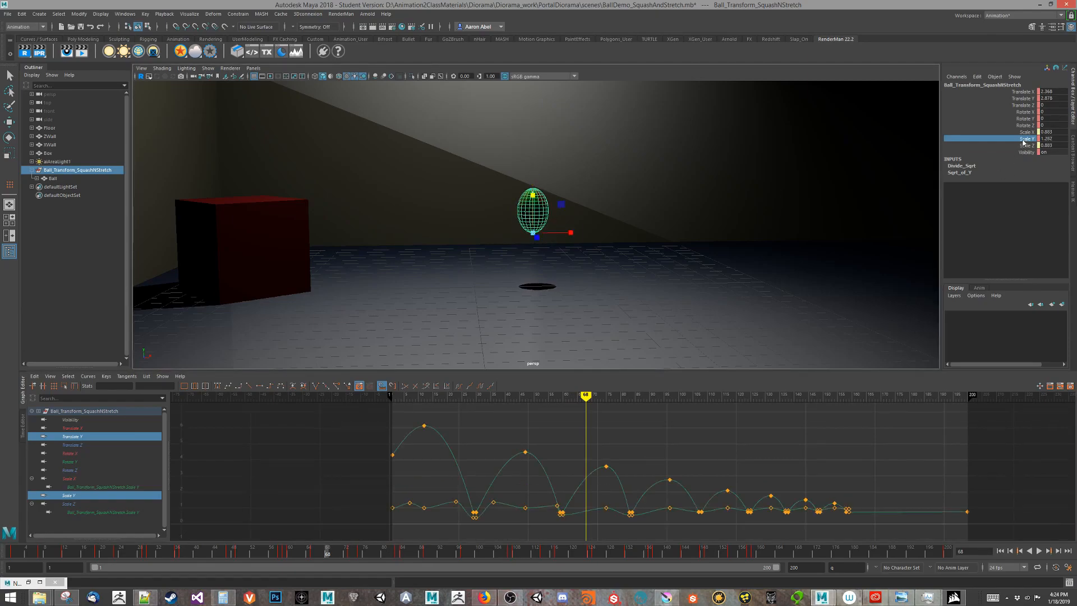
pyautogui.rightClick(1023, 143)
pyautogui.click(1004, 146)
# At frame 81, on the fall before the third contact, stretch Scale Y to about 1.11 and key only that channel.
pyautogui.keyDown('alt'); pyautogui.moveTo(616, 430); pyautogui.dragTo(552, 440, button='middle'); pyautogui.keyUp('alt')
pyautogui.scroll(6, 553, 440)
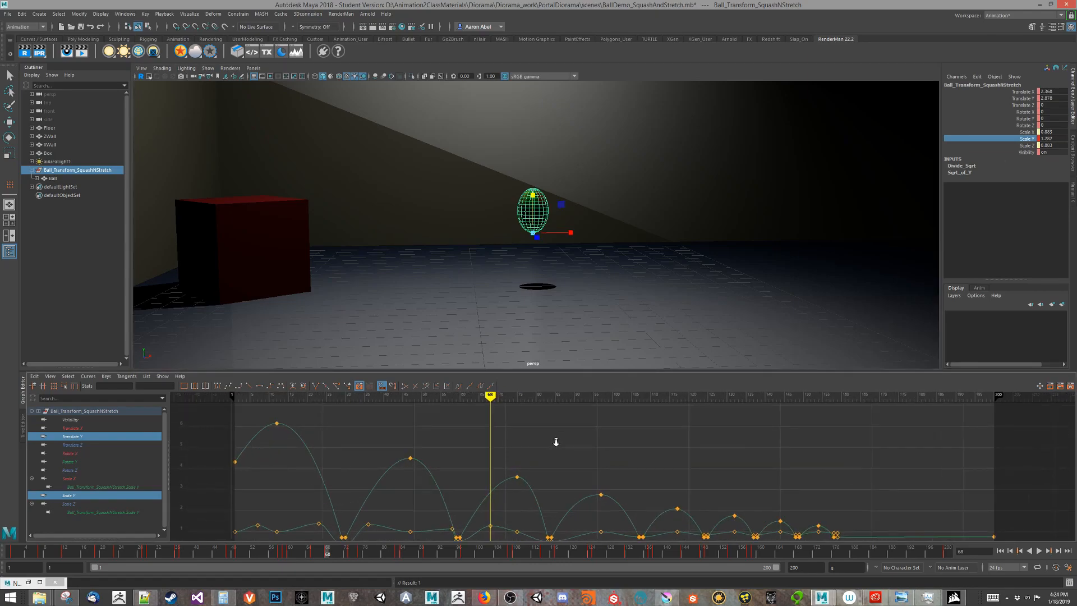
pyautogui.scroll(-6, 554, 441)
pyautogui.moveTo(527, 396)
pyautogui.mouseDown()
pyautogui.moveTo(454, 416)
pyautogui.moveTo(560, 419)
pyautogui.mouseUp()
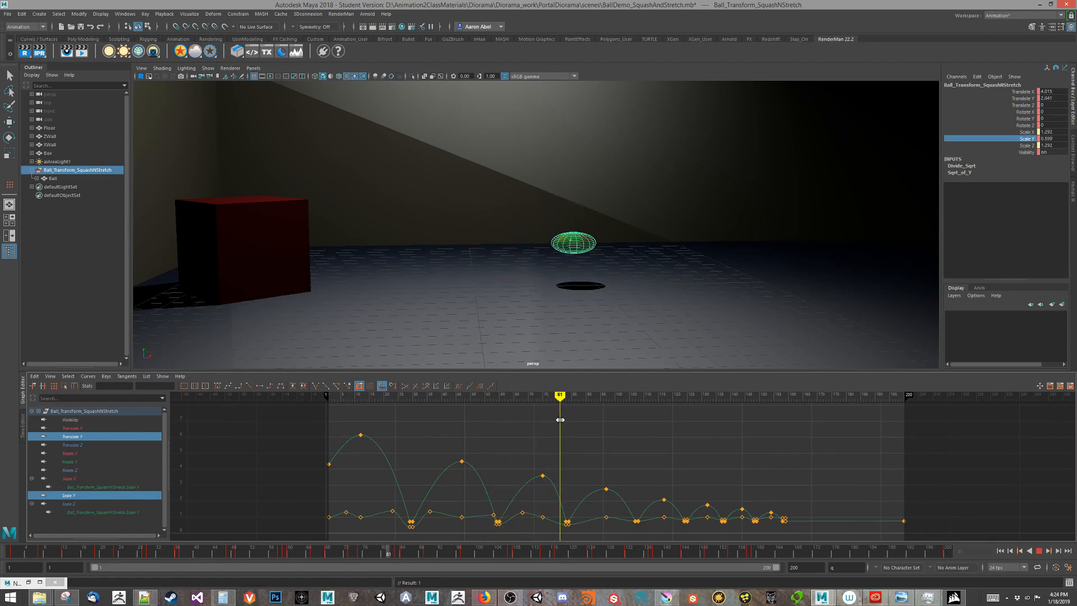
pyautogui.moveTo(574, 216); pyautogui.dragTo(586, 182)
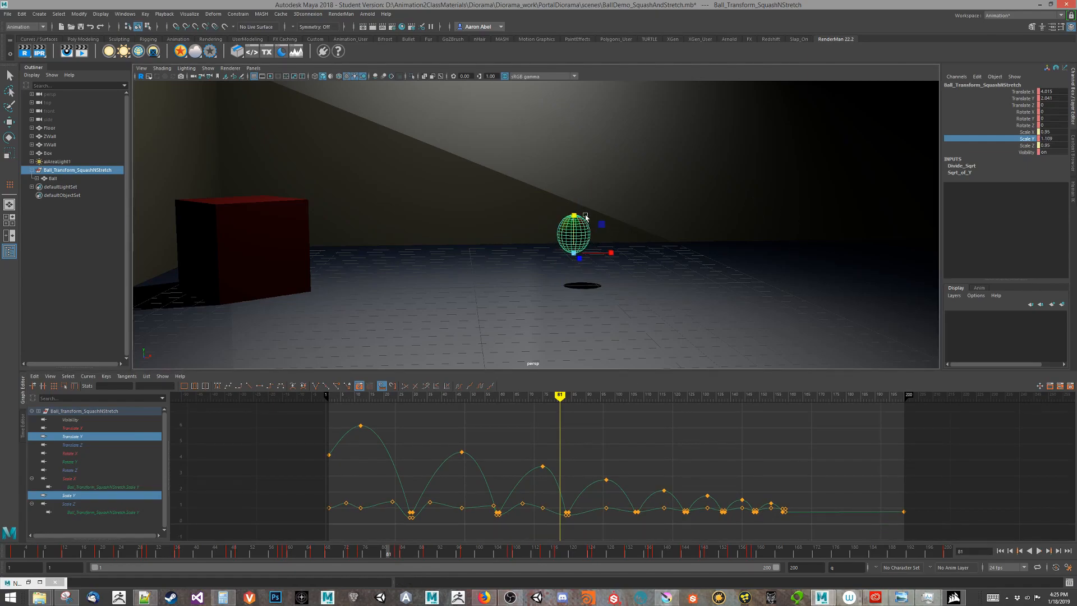
pyautogui.rightClick(1026, 143)
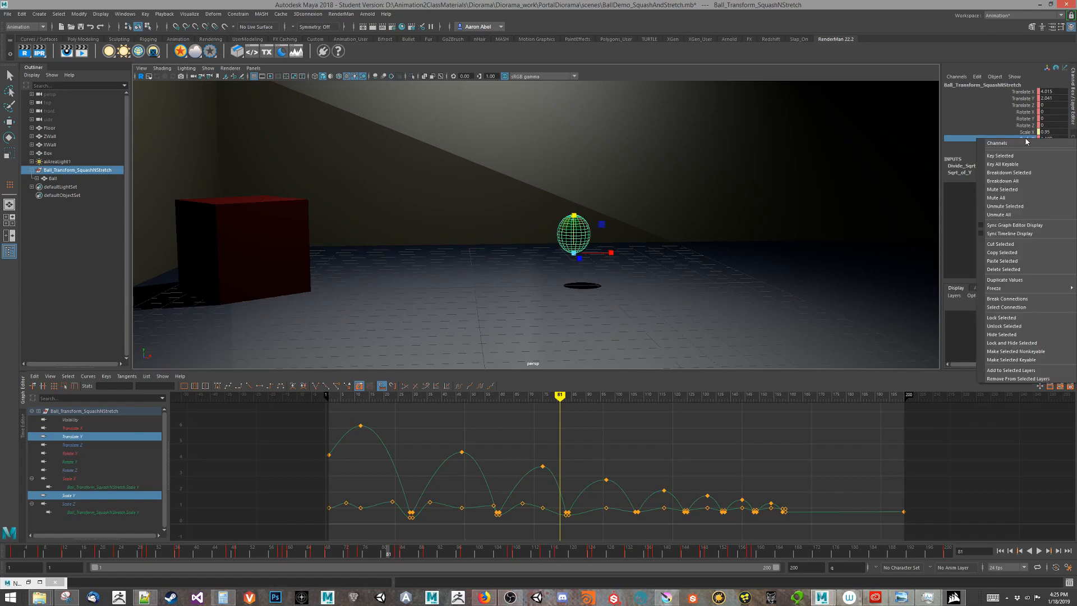
pyautogui.click(999, 154)
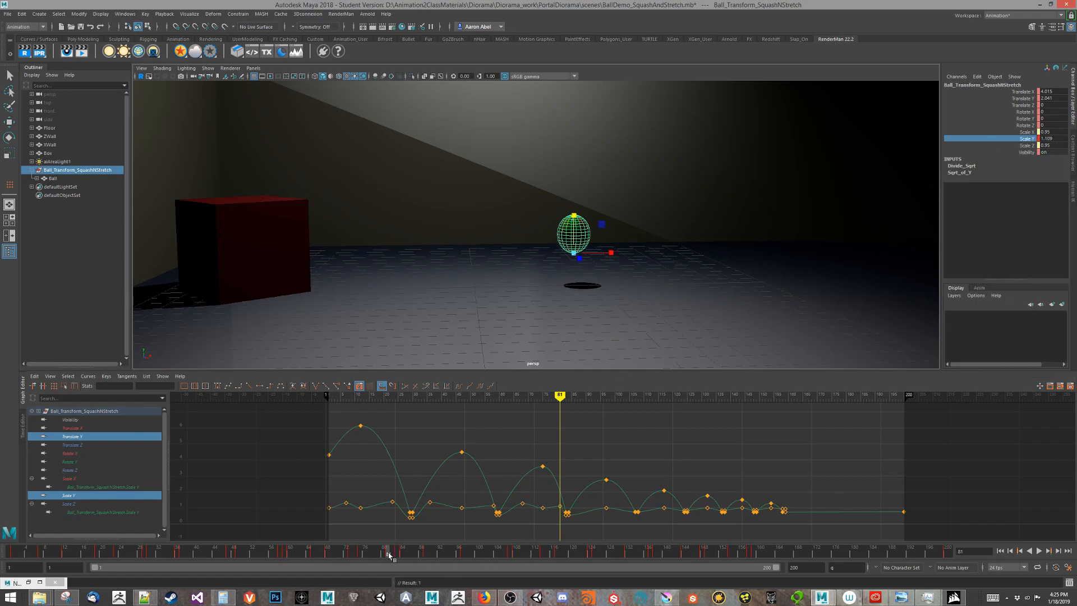
# At frame 90, on the rise after the third contact, stretch the ball slightly in Scale Y and key only that channel.
pyautogui.moveTo(560, 395)
pyautogui.mouseDown()
pyautogui.moveTo(591, 404)
pyautogui.moveTo(538, 423)
pyautogui.moveTo(598, 432)
pyautogui.moveTo(586, 434)
pyautogui.mouseUp()
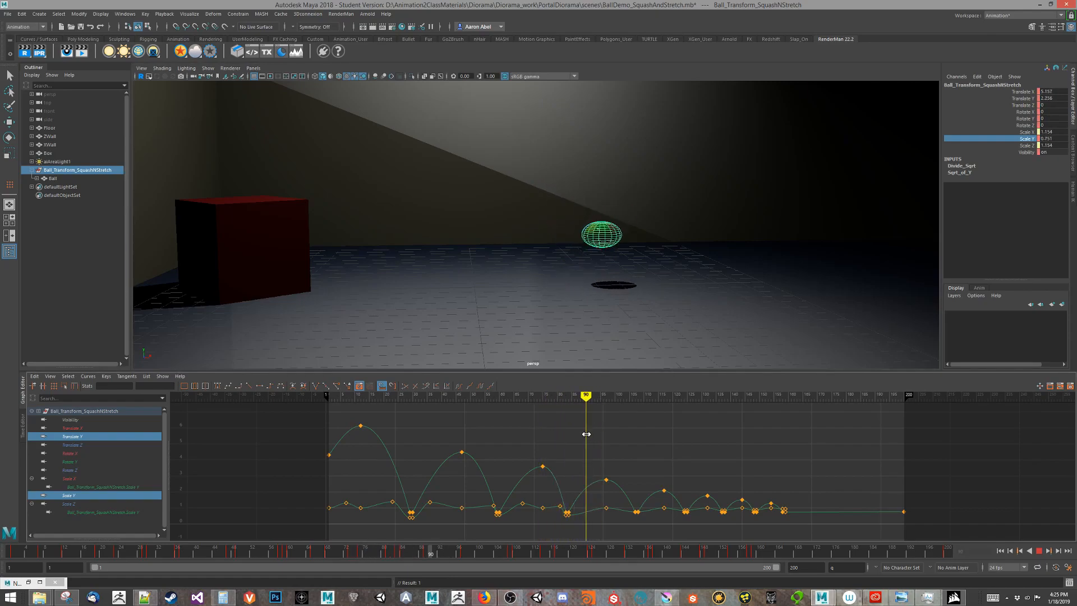
pyautogui.moveTo(606, 213); pyautogui.dragTo(617, 195)
pyautogui.rightClick(1013, 142)
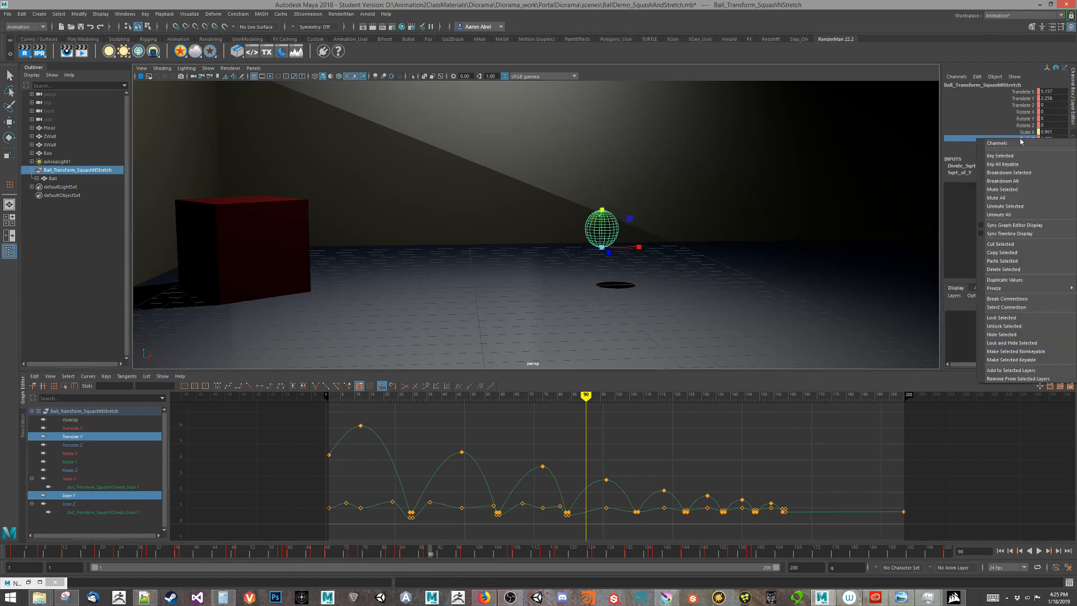
pyautogui.click(1003, 152)
# At frame 104, on the fall before the fourth contact, stretch Scale Y to about 1.33 and key only that channel.
pyautogui.hotkey('alt', 'v')
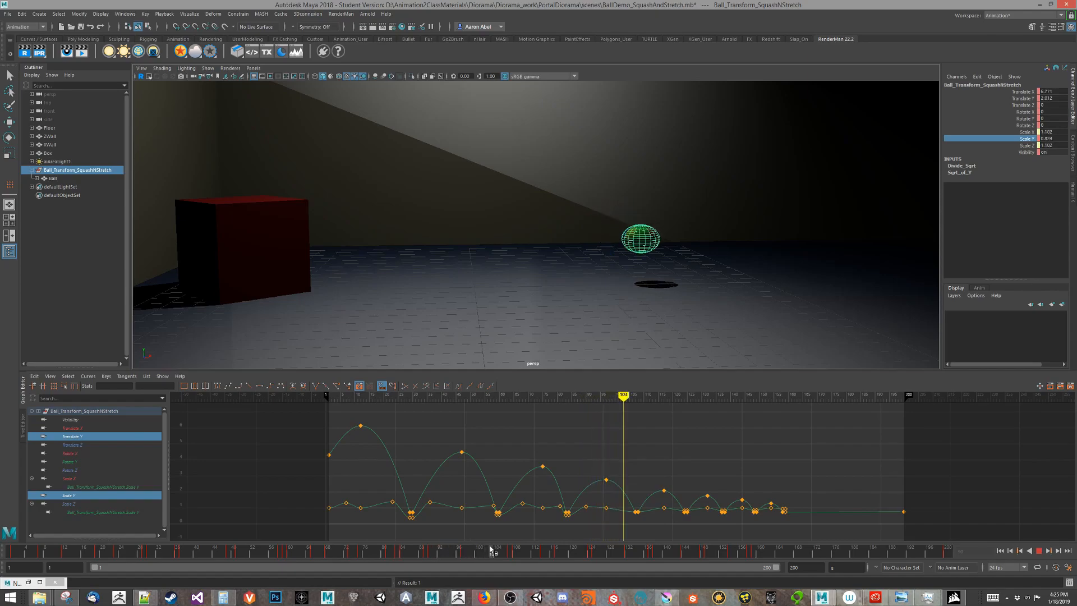
pyautogui.hotkey('alt', 'v')
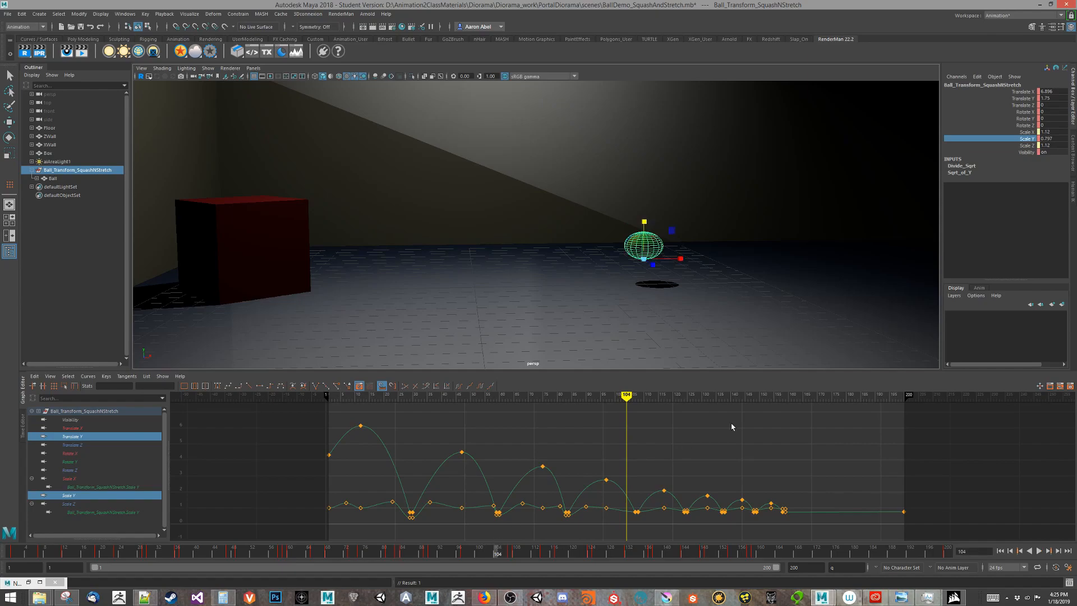
pyautogui.moveTo(649, 224); pyautogui.dragTo(654, 201)
pyautogui.rightClick(1026, 139)
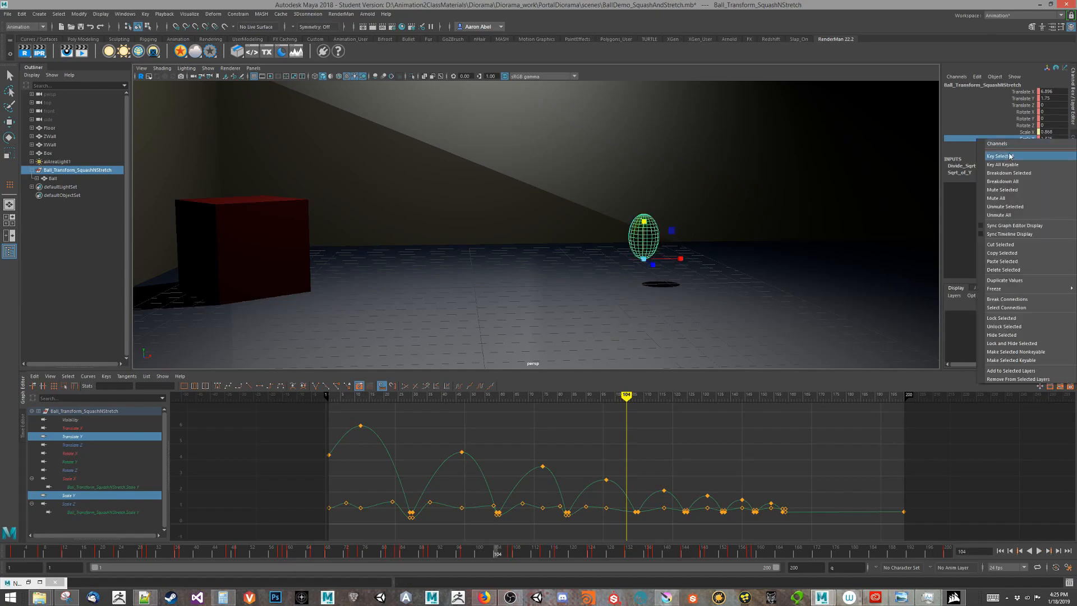
pyautogui.click(1007, 156)
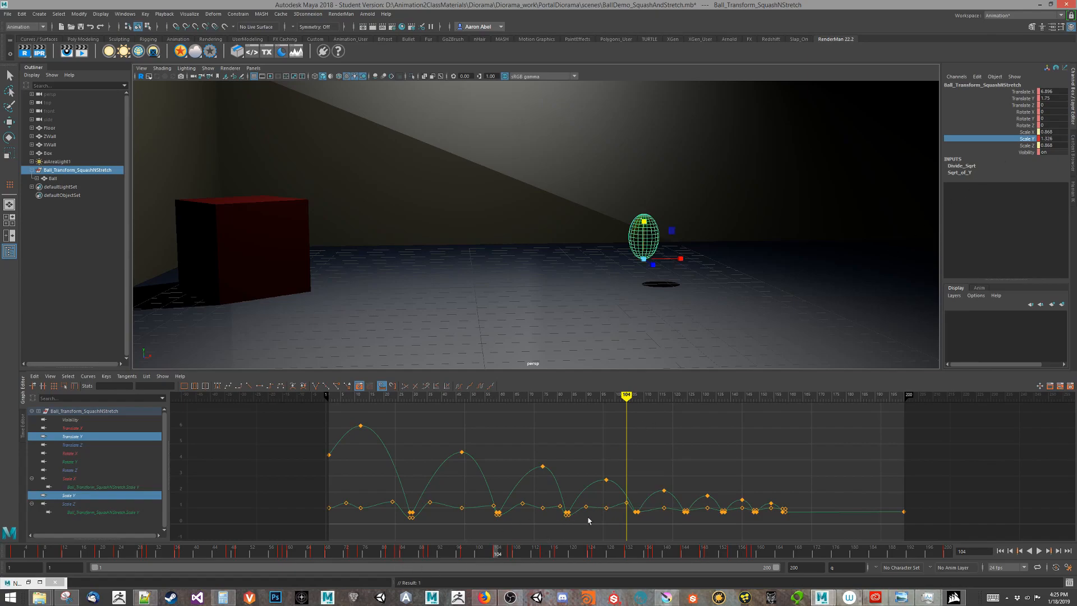
# At frame 112, on the rise after the fourth contact, stretch Scale Y to about 1.12 and key only that channel.
pyautogui.moveTo(498, 559); pyautogui.dragTo(533, 602)
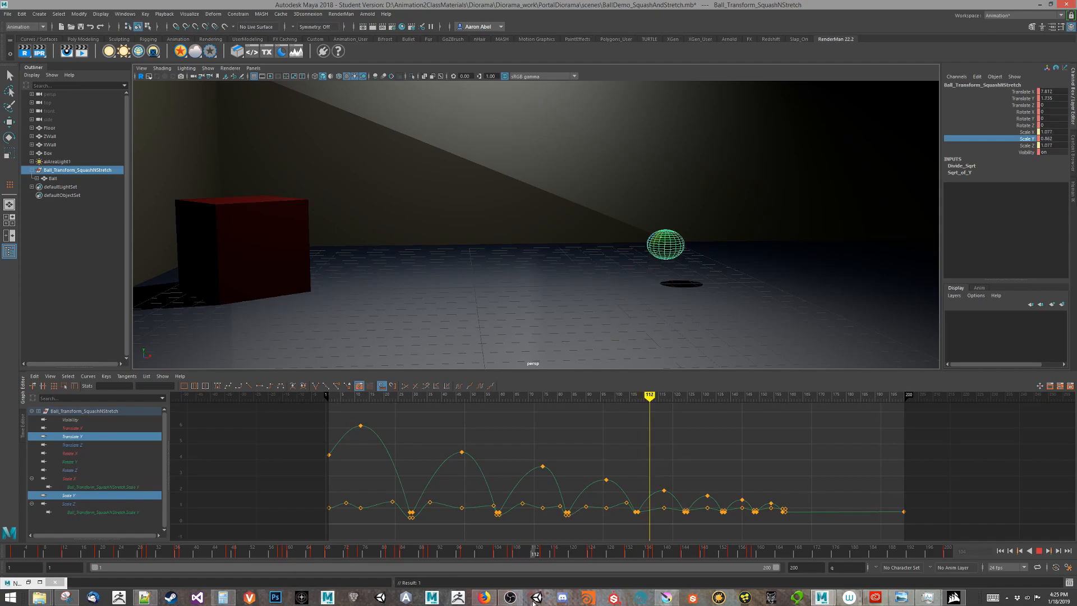
pyautogui.moveTo(667, 221); pyautogui.dragTo(687, 210)
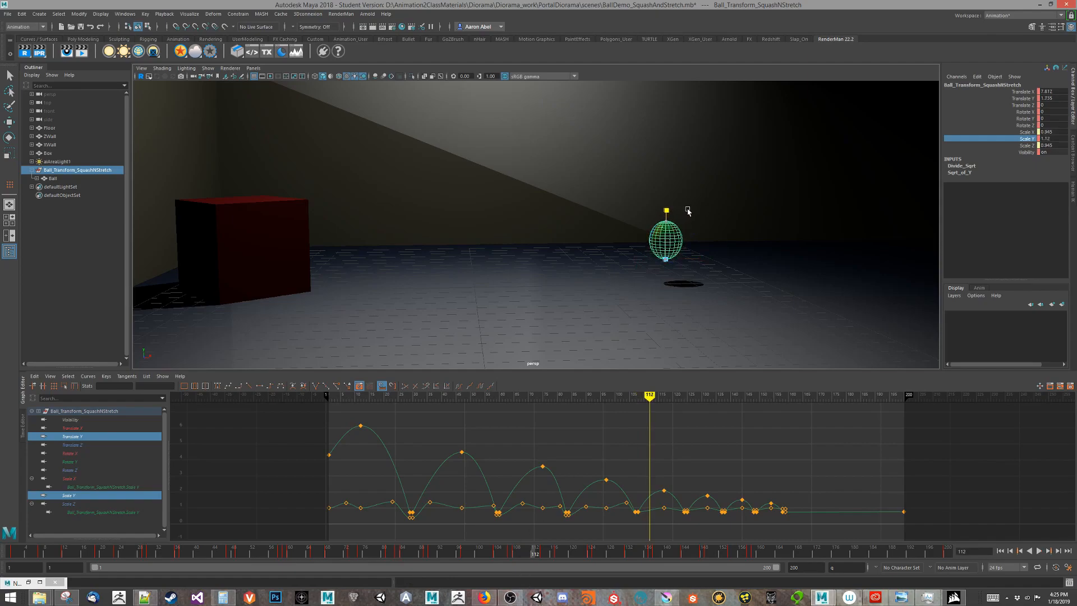
pyautogui.rightClick(1024, 143)
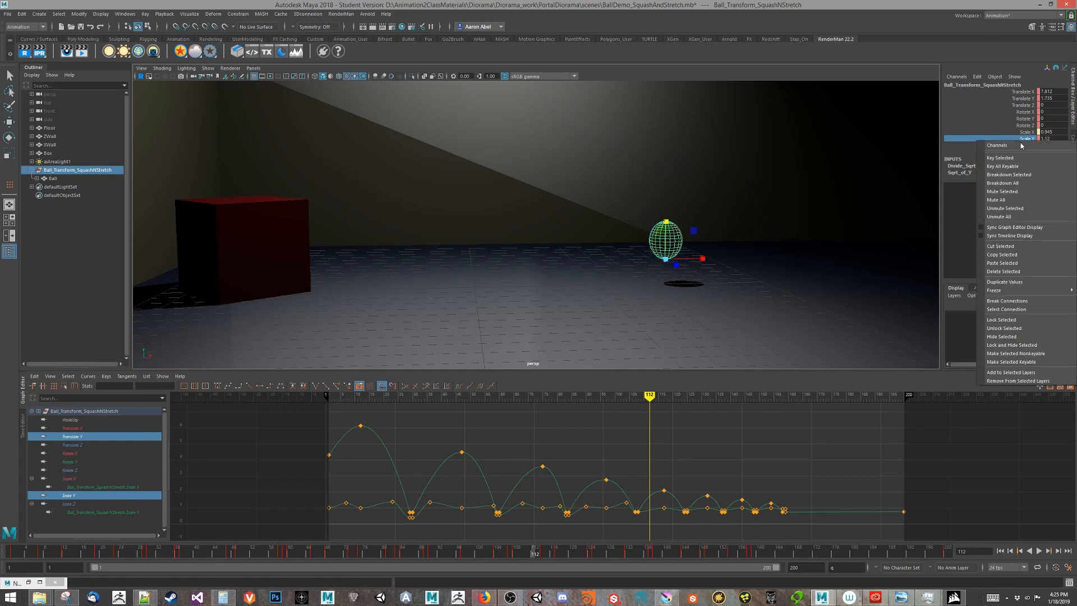
pyautogui.click(1000, 160)
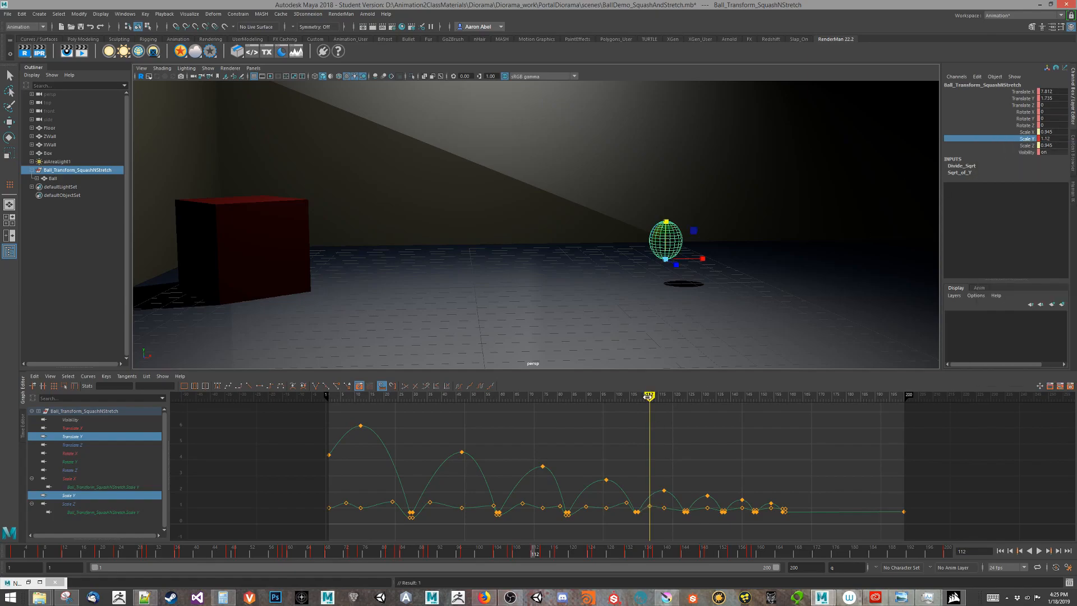
# At frame 121, on the fall before the fifth contact, stretch Scale Y to about 1.15 and key only that channel.
pyautogui.hotkey('alt', 'v')
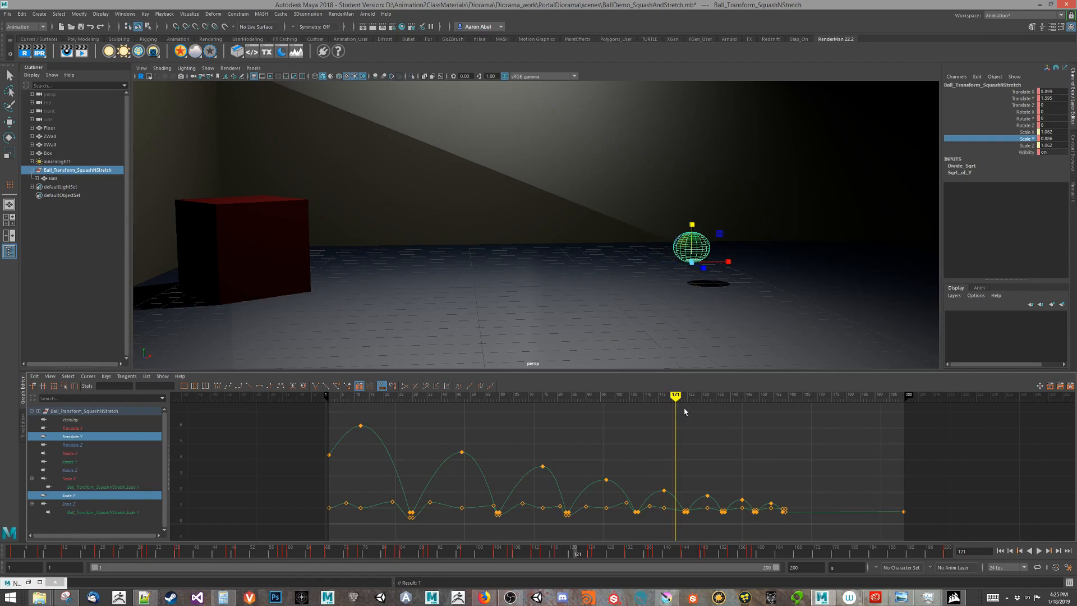
pyautogui.moveTo(692, 225); pyautogui.dragTo(689, 214)
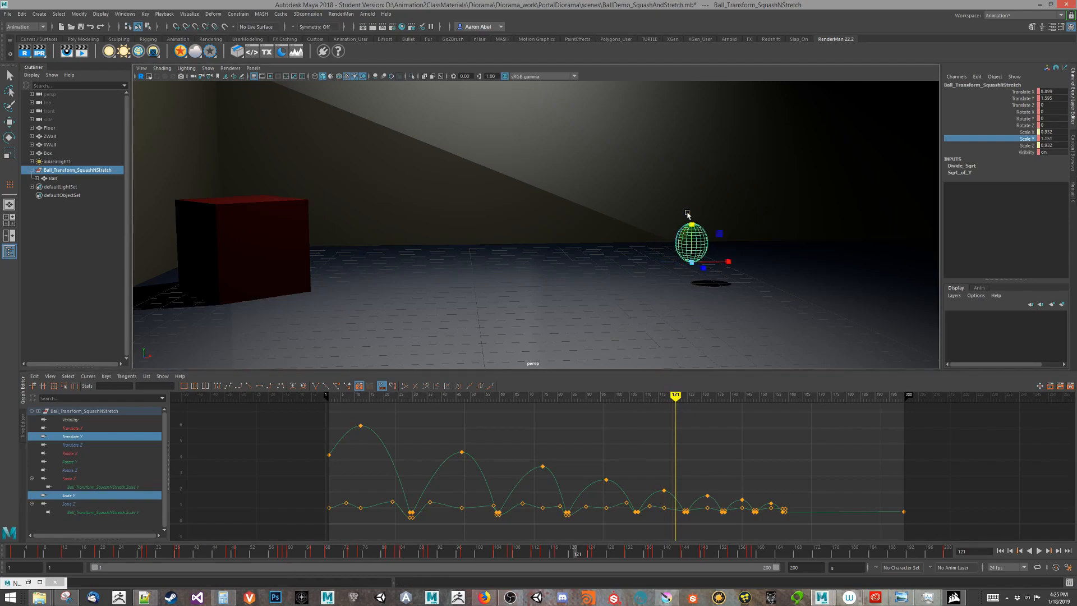
pyautogui.rightClick(1012, 141)
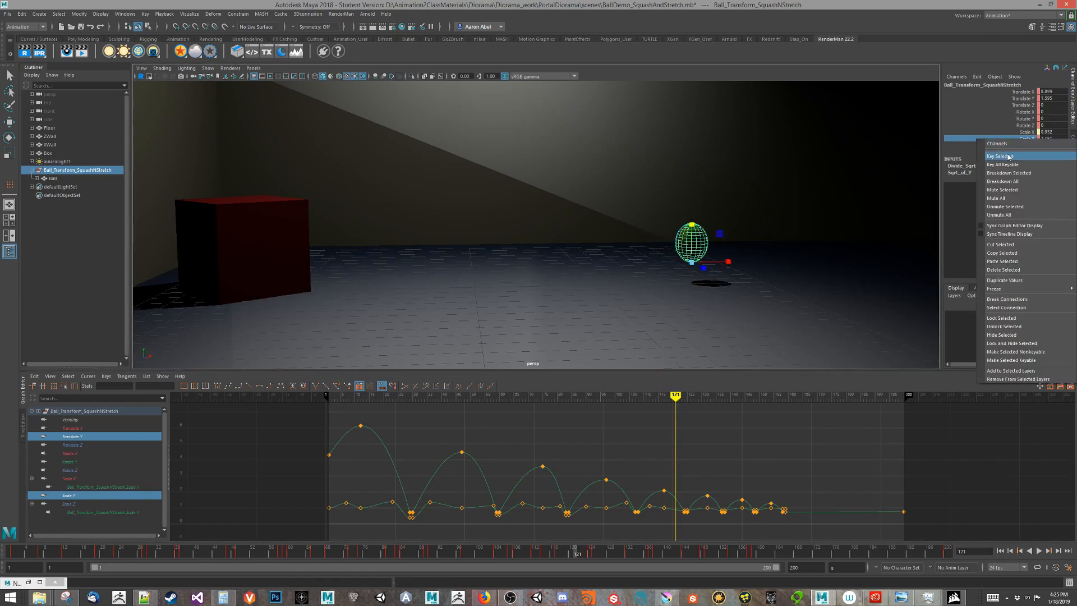
pyautogui.click(1042, 148)
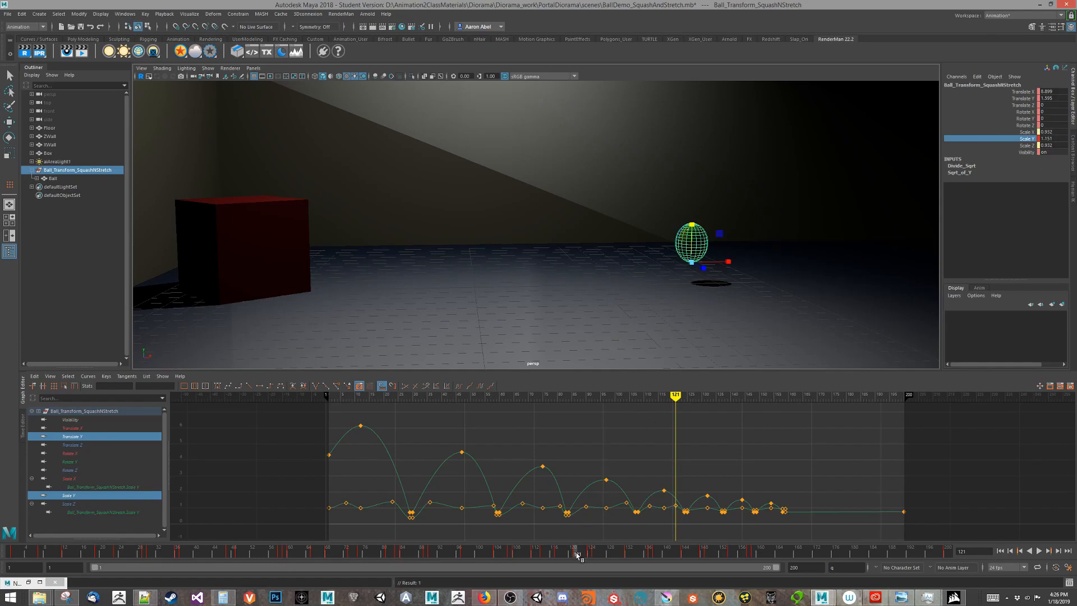
# At frame 128, on the rise after the fifth contact, stretch the ball slightly in Scale Y and key only that channel.
pyautogui.hotkey('alt', 'v')
pyautogui.moveTo(582, 556); pyautogui.dragTo(608, 552)
pyautogui.keyDown('alt'); pyautogui.moveTo(633, 466); pyautogui.dragTo(465, 459, button='middle'); pyautogui.keyUp('alt')
pyautogui.keyDown('alt'); pyautogui.moveTo(464, 459); pyautogui.dragTo(489, 477, button='right'); pyautogui.keyUp('alt')
pyautogui.keyDown('alt'); pyautogui.moveTo(495, 470); pyautogui.dragTo(628, 432, button='middle'); pyautogui.keyUp('alt')
pyautogui.moveTo(611, 556)
pyautogui.mouseDown()
pyautogui.moveTo(594, 554)
pyautogui.moveTo(609, 553)
pyautogui.mouseUp()
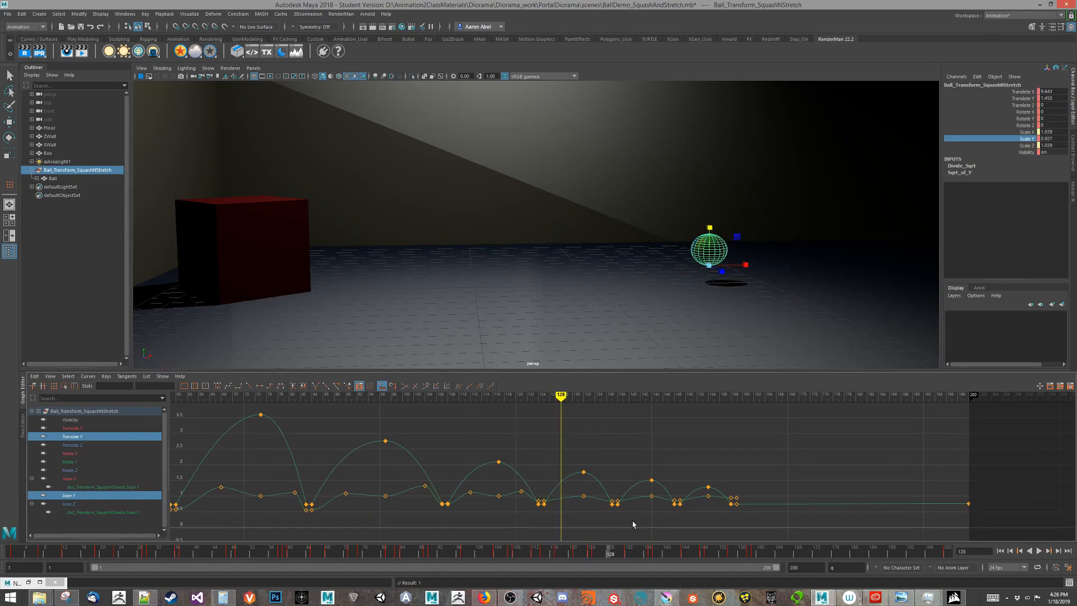
pyautogui.moveTo(716, 225); pyautogui.dragTo(720, 221)
pyautogui.rightClick(1016, 142)
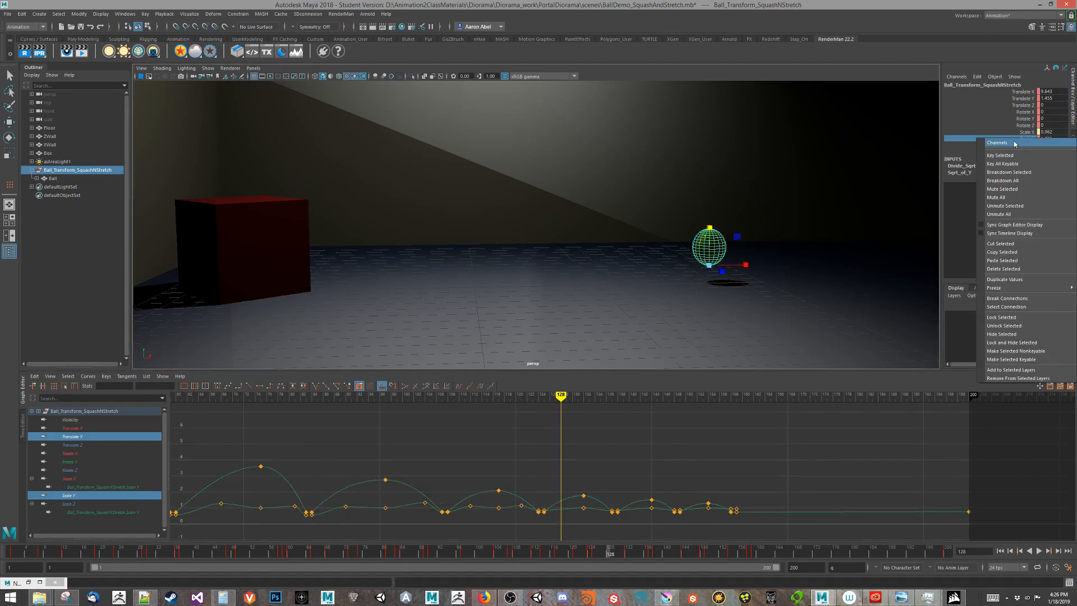
pyautogui.click(1000, 155)
# At frame 134, on the fall before the sixth contact, stretch Scale Y to about 1.04 and key only that channel.
pyautogui.moveTo(610, 554); pyautogui.dragTo(638, 557)
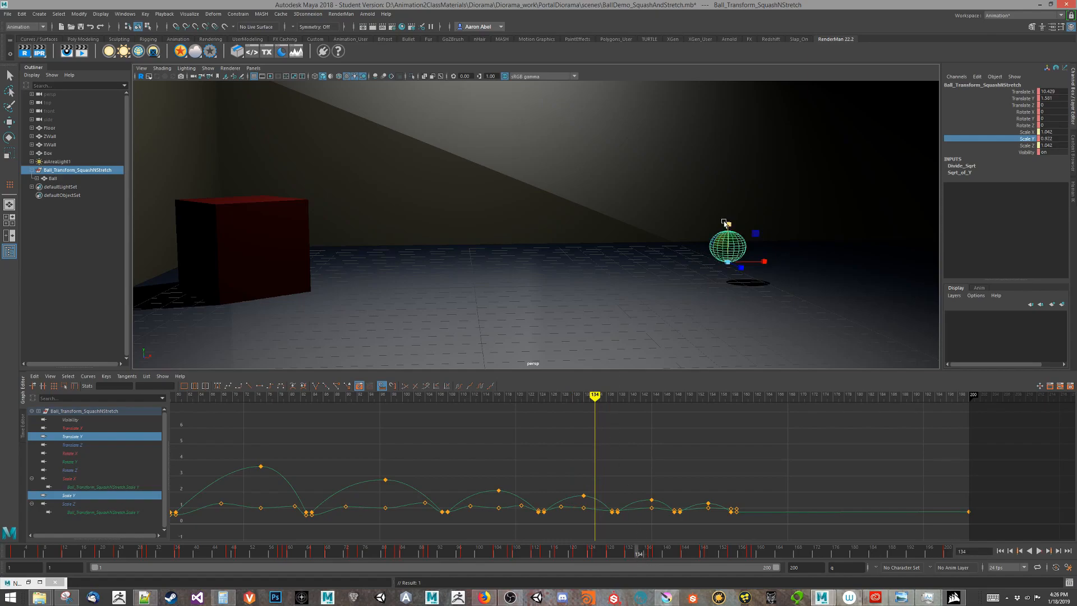
pyautogui.moveTo(728, 226); pyautogui.dragTo(737, 222)
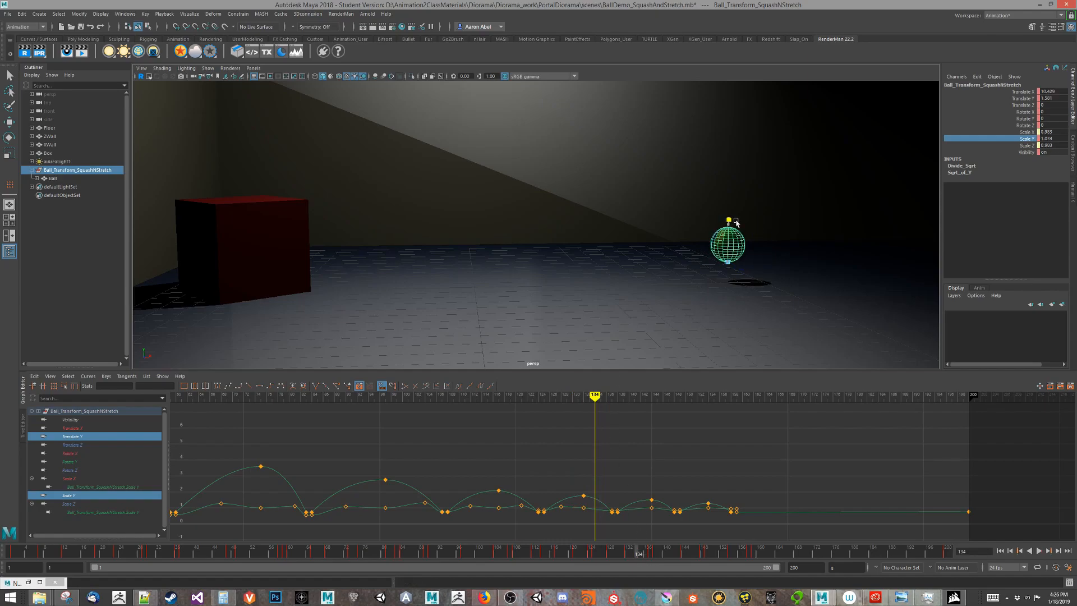
pyautogui.rightClick(982, 141)
pyautogui.click(1010, 156)
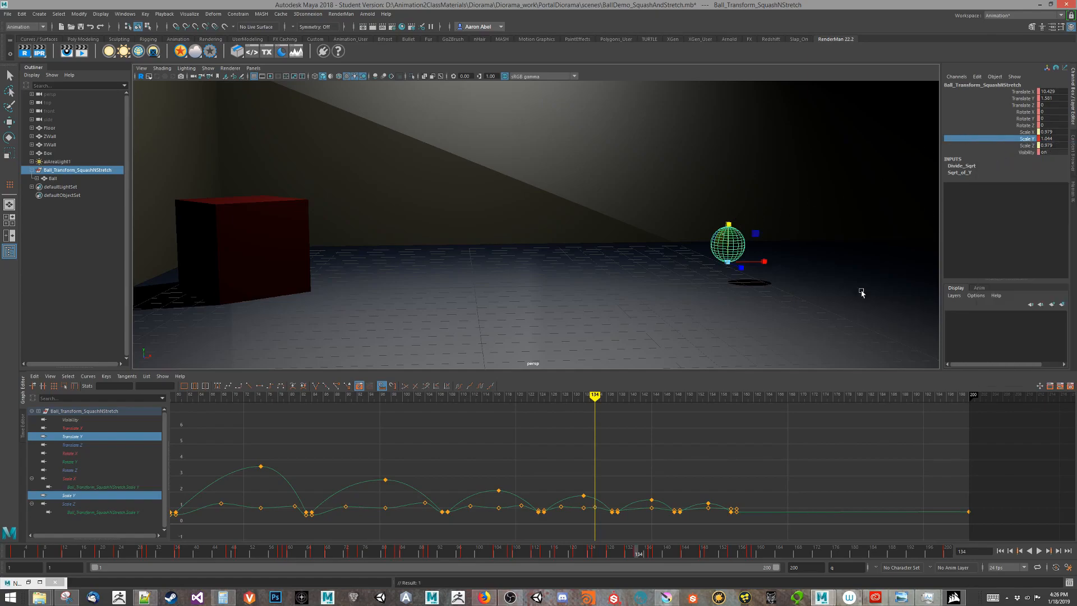
# At frame 141, on the rise after the sixth contact, stretch Scale Y to about 1.05 and key only that channel.
pyautogui.moveTo(639, 554); pyautogui.dragTo(671, 554)
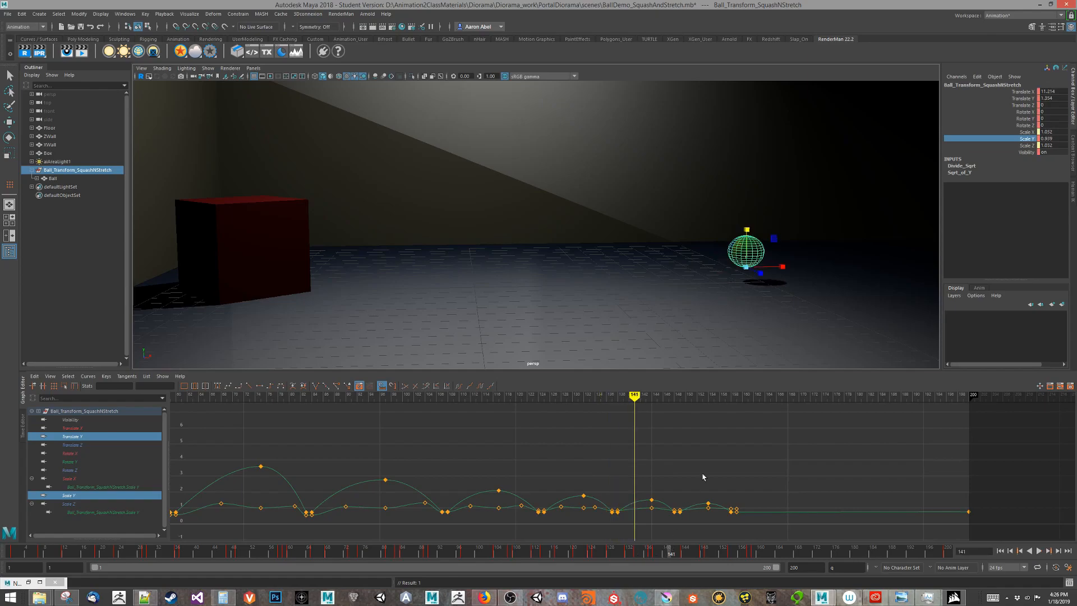
pyautogui.moveTo(747, 230); pyautogui.dragTo(755, 225)
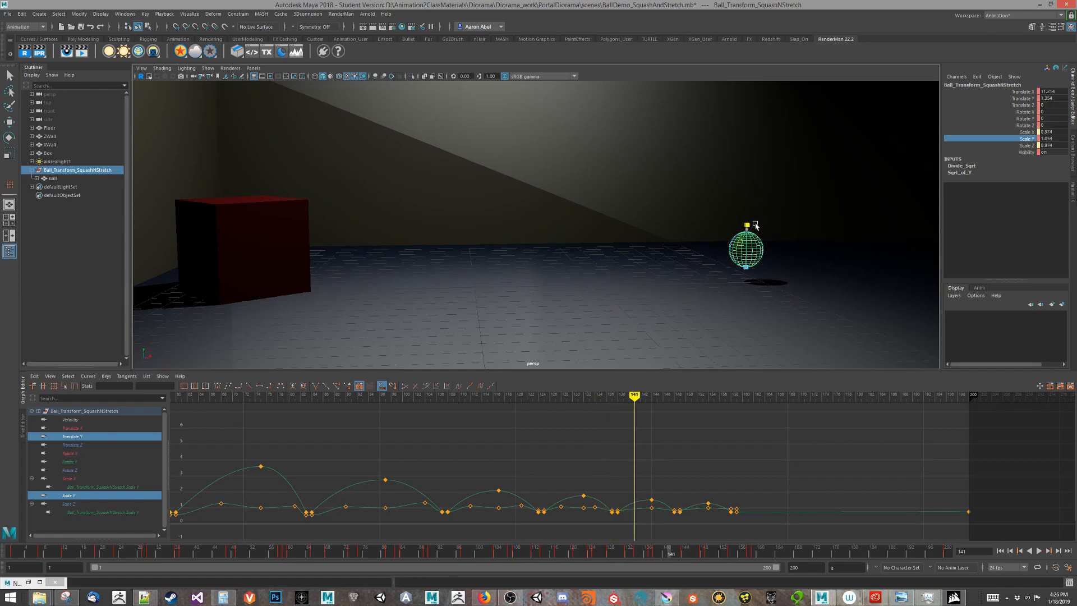
pyautogui.rightClick(1024, 140)
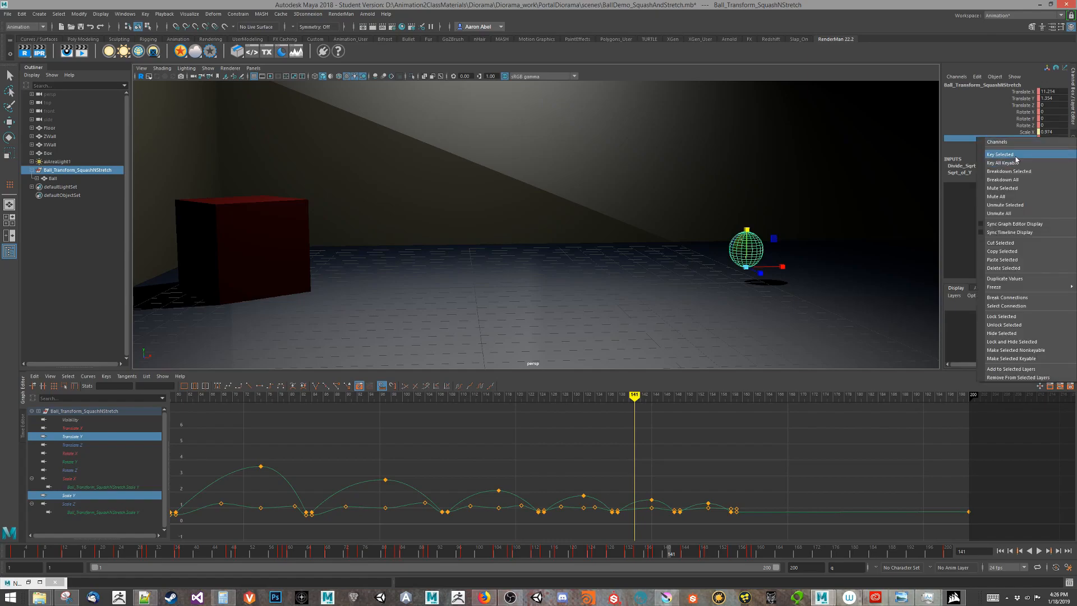
pyautogui.click(1015, 156)
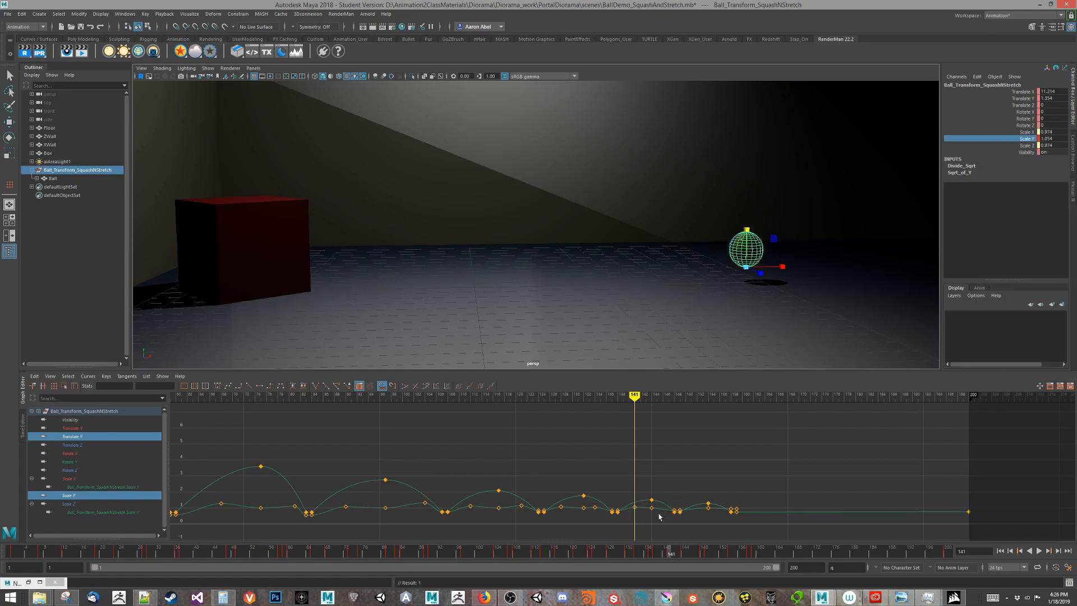
# At frame 146, on the fall before the seventh contact, stretch Scale Y to about 1.13 and key only that channel.
pyautogui.moveTo(671, 555); pyautogui.dragTo(694, 554)
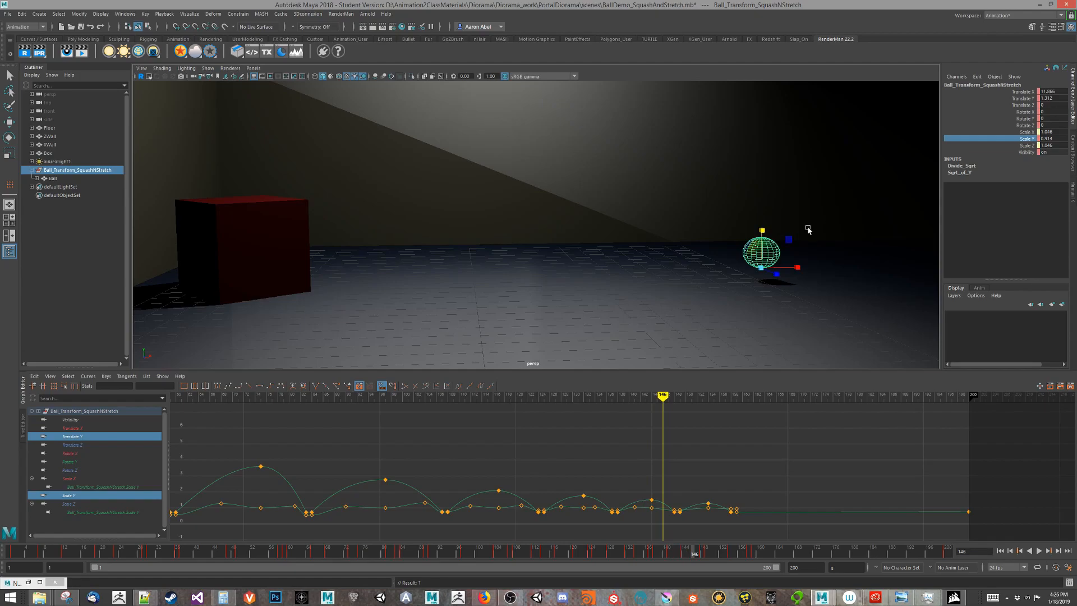
pyautogui.moveTo(764, 230); pyautogui.dragTo(776, 221)
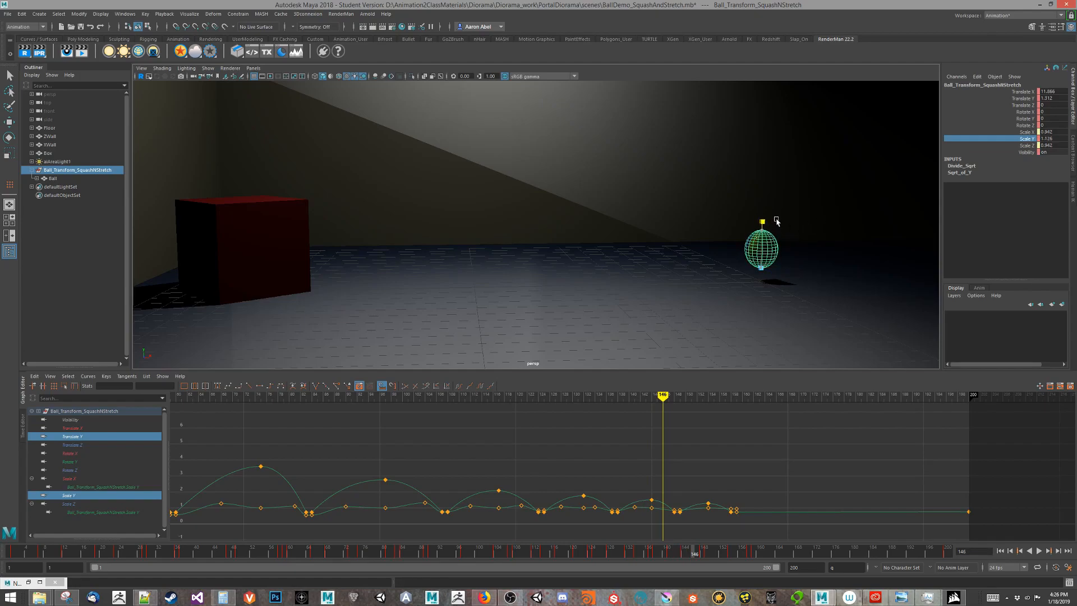
pyautogui.rightClick(1018, 140)
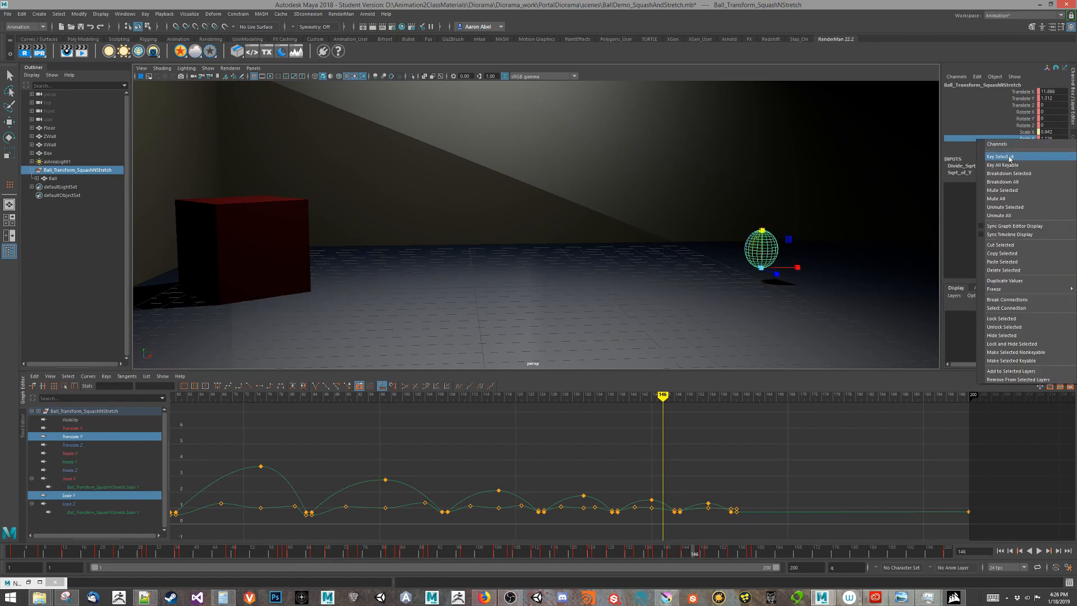
pyautogui.click(1003, 158)
# At frame 152, on the rise after the seventh contact, stretch the ball slightly in Scale Y and key only that channel.
pyautogui.moveTo(655, 399); pyautogui.dragTo(695, 393)
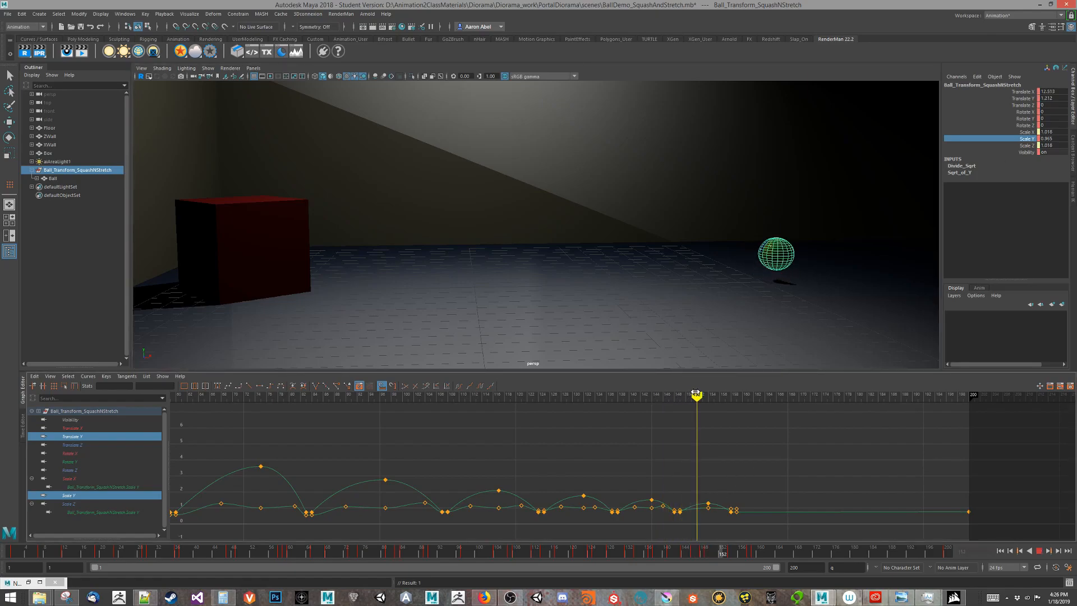
pyautogui.moveTo(778, 235); pyautogui.dragTo(779, 229)
pyautogui.rightClick(1026, 145)
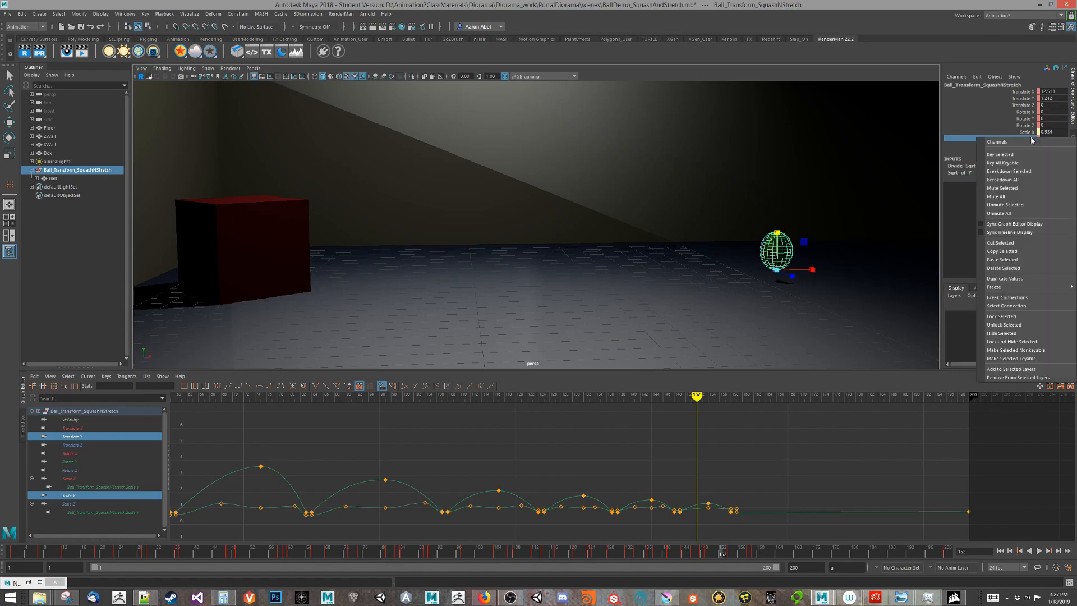
pyautogui.click(1004, 148)
# At frame 156, on the fall before the last contact, stretch Scale Y to 1.04 and key only that channel.
pyautogui.moveTo(708, 393); pyautogui.dragTo(720, 396)
pyautogui.moveTo(789, 234); pyautogui.dragTo(794, 233)
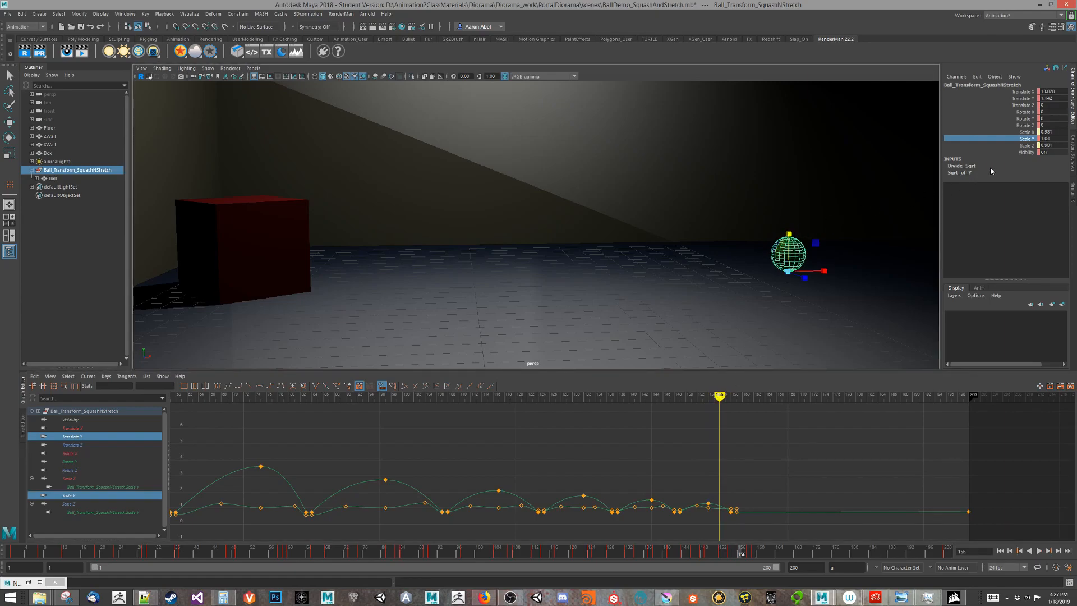
pyautogui.rightClick(1021, 140)
pyautogui.click(1006, 156)
# Deselect the ball and playblast the animation from a view that takes in the box and the bounce path.
pyautogui.keyDown('alt'); pyautogui.moveTo(872, 312); pyautogui.dragTo(645, 339, button='middle'); pyautogui.keyUp('alt')
pyautogui.press('q')
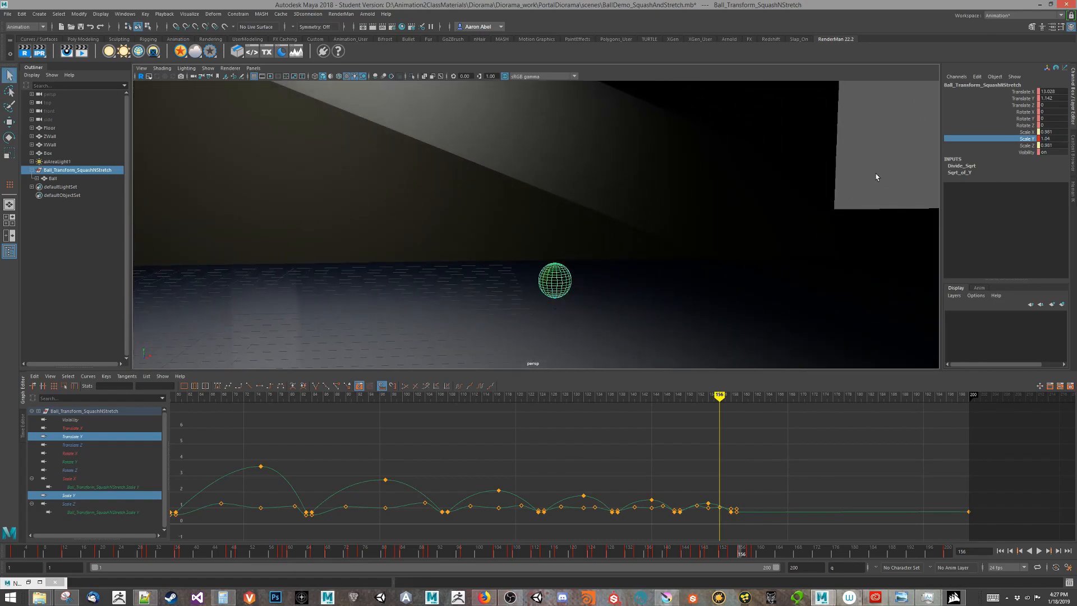
pyautogui.click(874, 174)
pyautogui.moveTo(597, 300)
pyautogui.keyDown('alt'); pyautogui.mouseDown()
pyautogui.moveTo(454, 288)
pyautogui.moveTo(474, 313)
pyautogui.moveTo(613, 305)
pyautogui.moveTo(584, 294)
pyautogui.moveTo(625, 313)
pyautogui.moveTo(583, 314)
pyautogui.mouseUp(); pyautogui.keyUp('alt')
pyautogui.moveTo(659, 553); pyautogui.dragTo(24, 445)
pyautogui.rightClick(683, 554)
pyautogui.click(695, 540)
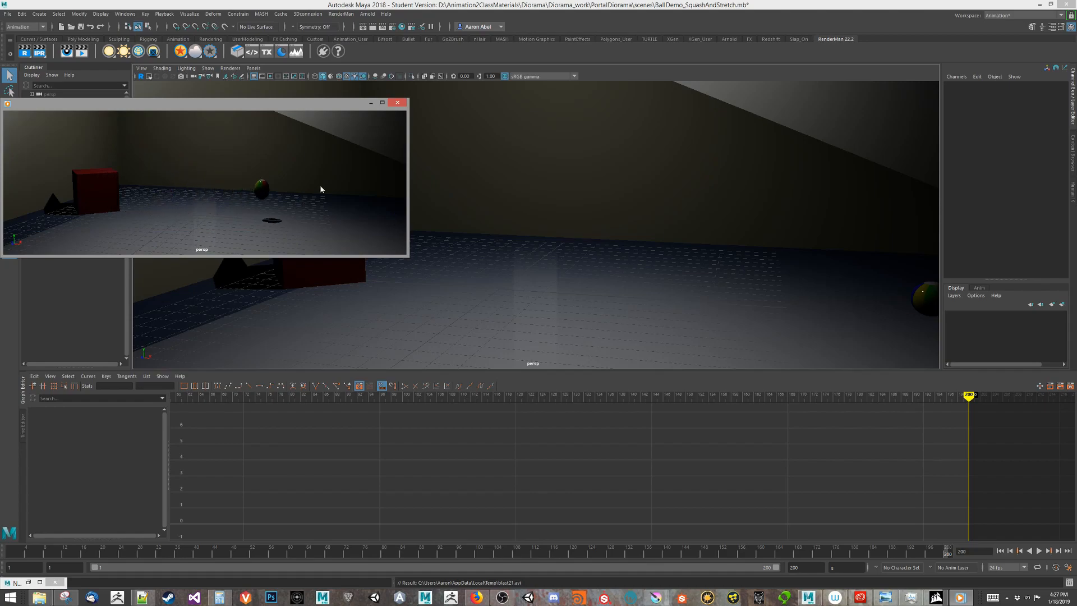
pyautogui.click(400, 104)
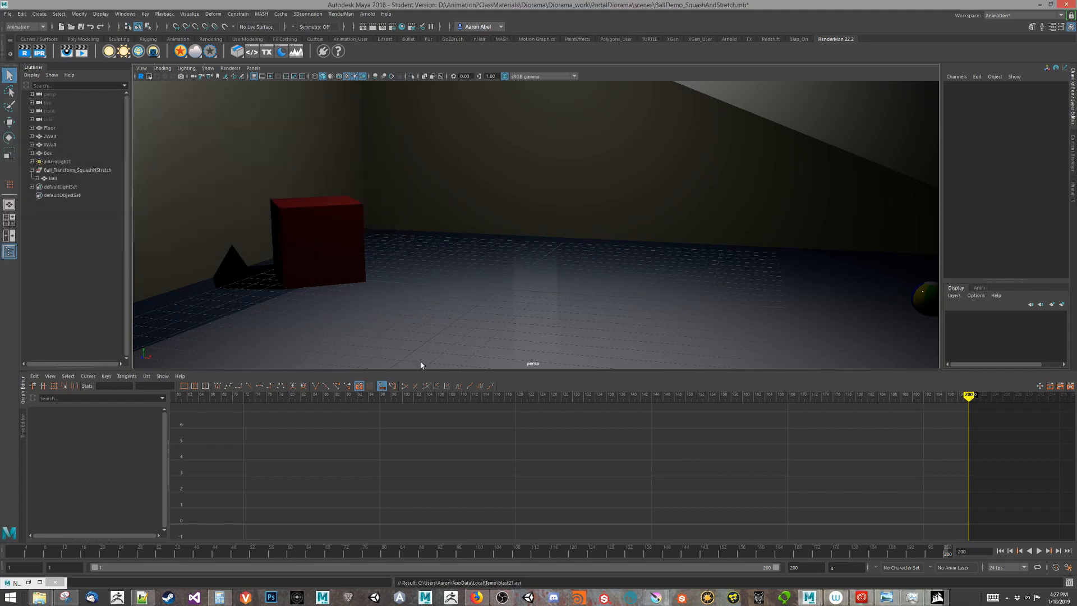
# Enable motion blur in the Viewport 2.0 renderer settings and scrub the animation to check it.
pyautogui.moveTo(675, 557); pyautogui.dragTo(290, 552)
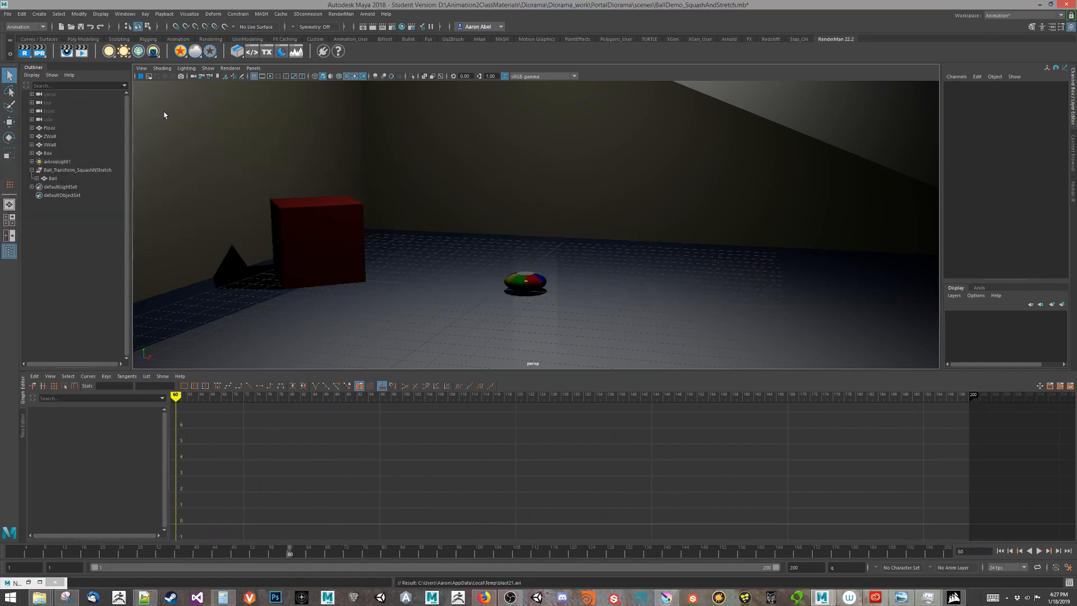
pyautogui.click(207, 68)
pyautogui.moveTo(197, 72)
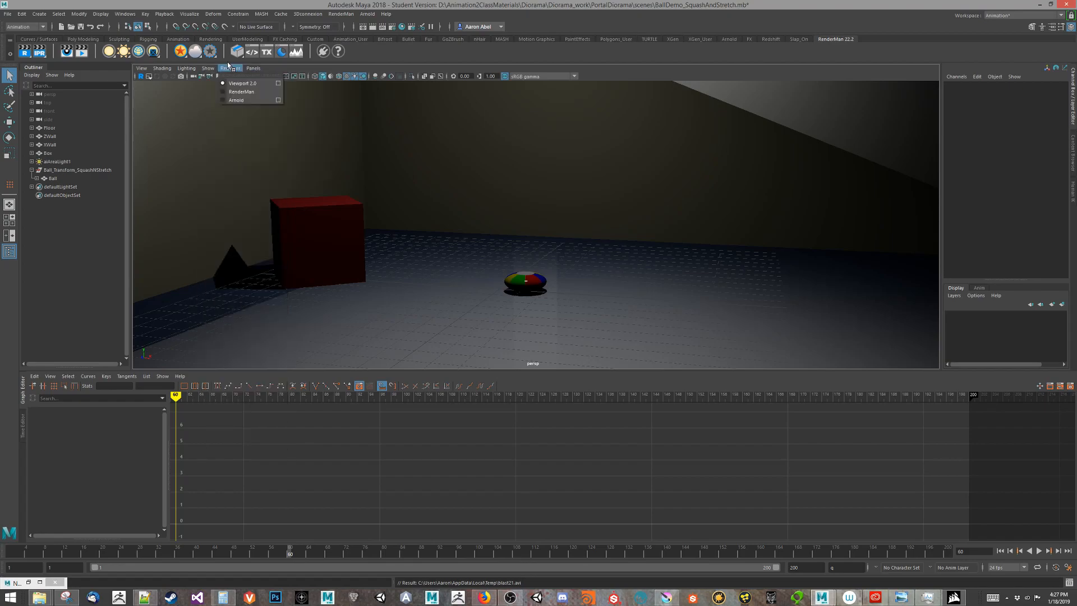
pyautogui.click(279, 83)
pyautogui.moveTo(416, 205); pyautogui.dragTo(230, 92)
pyautogui.click(188, 282)
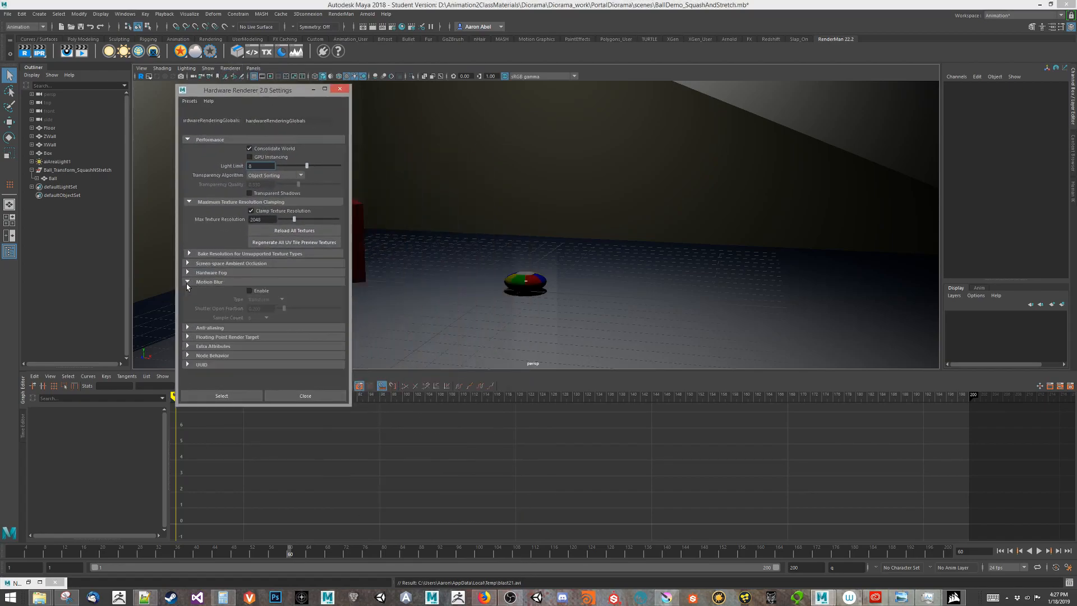
pyautogui.click(249, 291)
pyautogui.moveTo(443, 551)
pyautogui.mouseDown()
pyautogui.moveTo(270, 549)
pyautogui.moveTo(413, 507)
pyautogui.moveTo(664, 527)
pyautogui.moveTo(774, 550)
pyautogui.moveTo(45, 482)
pyautogui.moveTo(69, 473)
pyautogui.moveTo(204, 485)
pyautogui.moveTo(269, 510)
pyautogui.moveTo(315, 499)
pyautogui.moveTo(289, 507)
pyautogui.mouseUp()
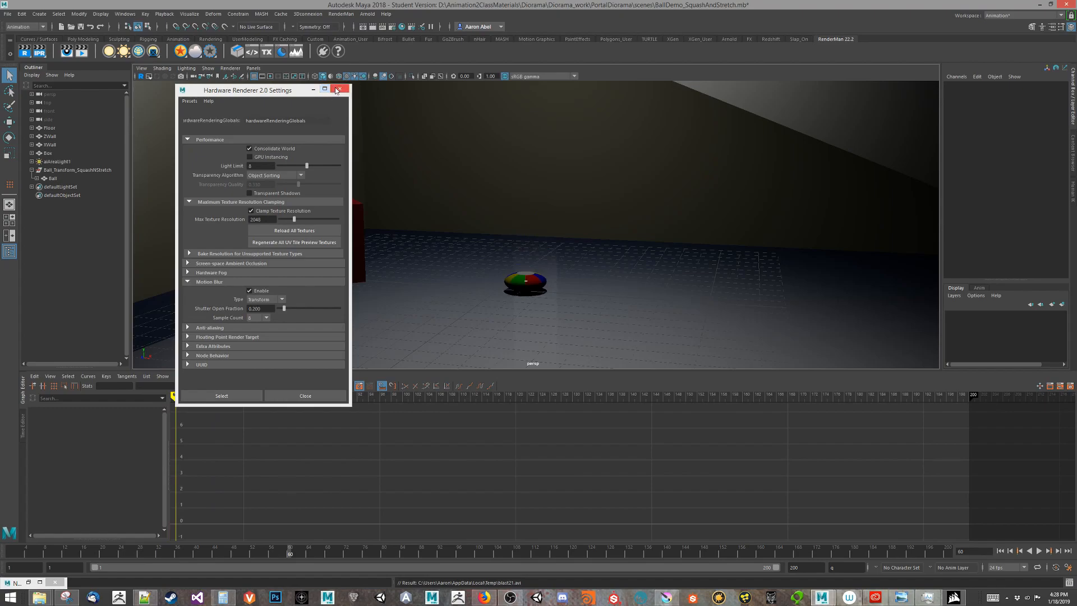
pyautogui.click(337, 89)
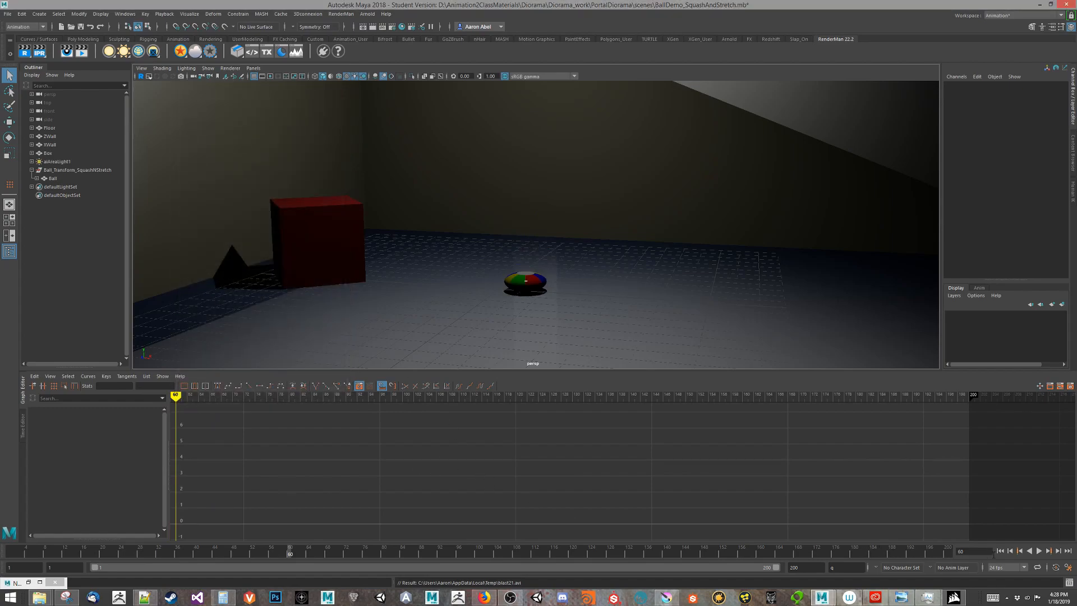
# Playblast the animation from frame 1 to review the bounce with motion blur.
pyautogui.click(1002, 552)
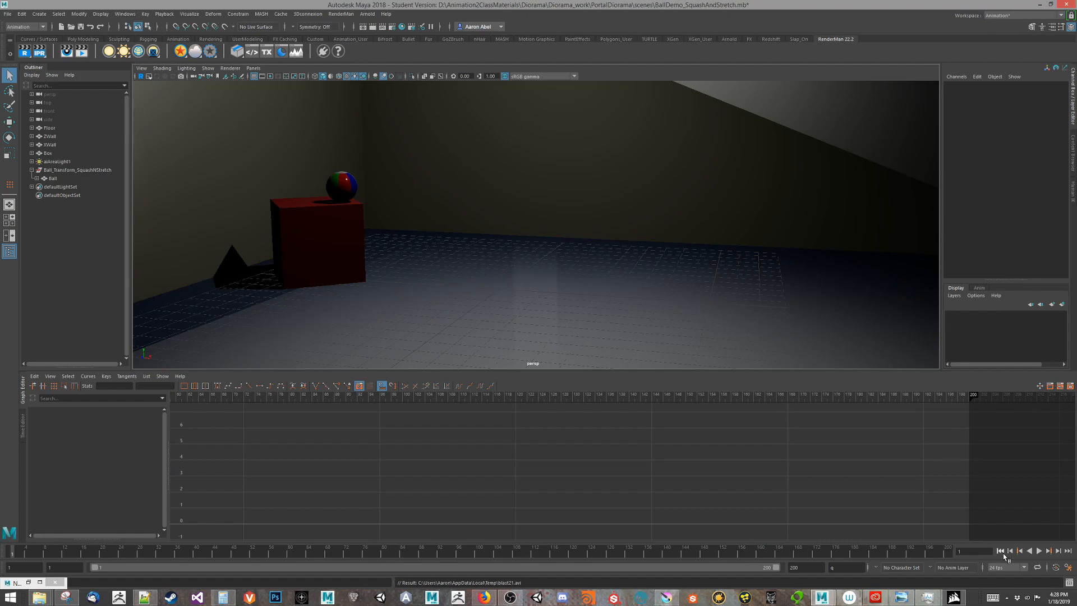
pyautogui.rightClick(207, 553)
pyautogui.click(222, 543)
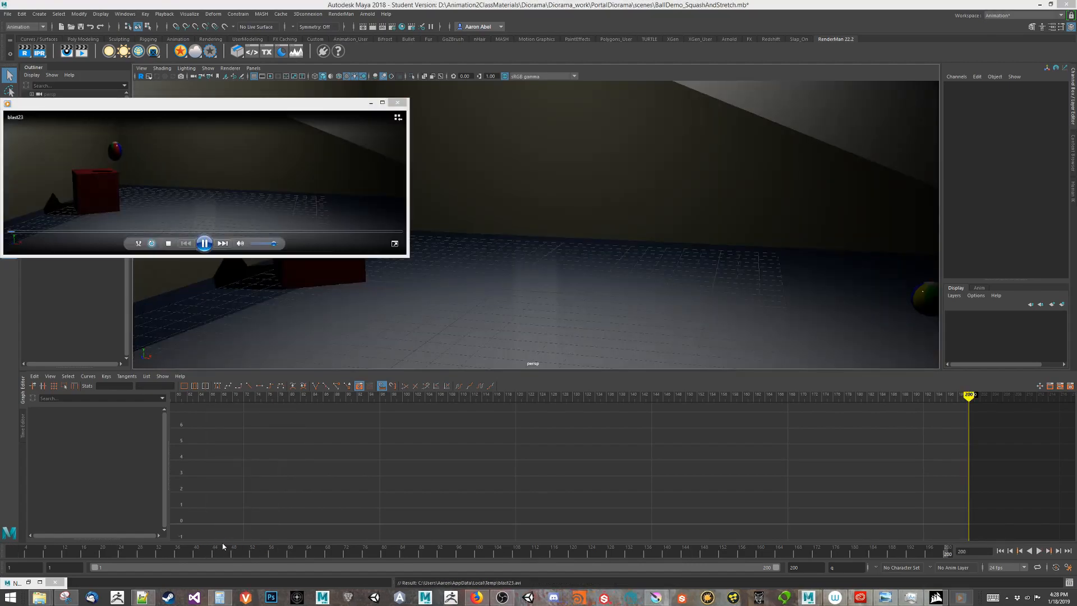
pyautogui.click(399, 102)
# In the Viewport 2.0 motion blur settings, raise the shutter open fraction to 0.4 and the sample count to 32.
pyautogui.click(227, 70)
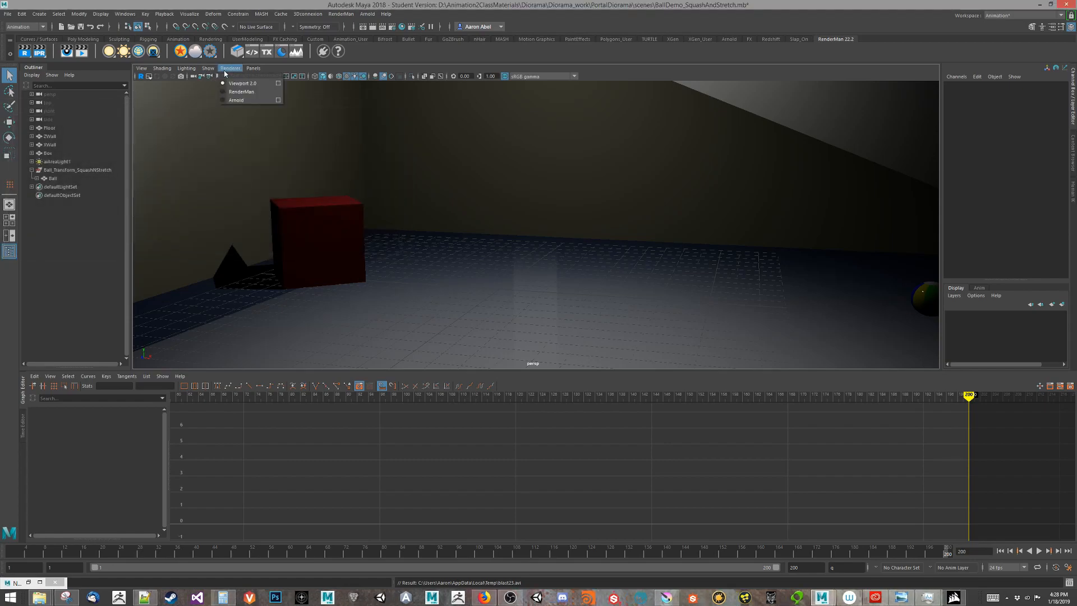
pyautogui.click(278, 83)
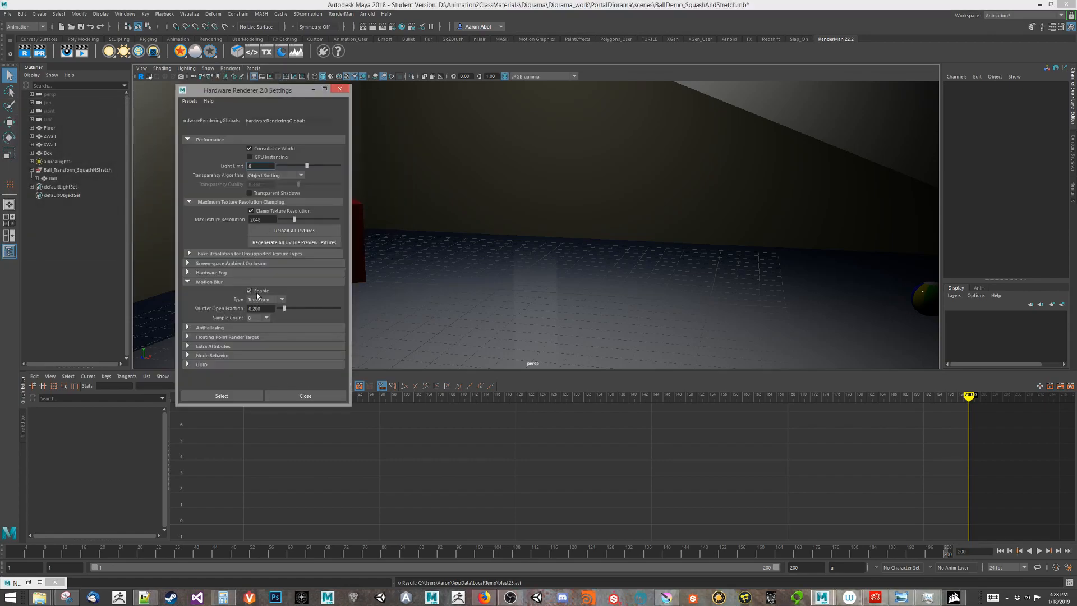
pyautogui.moveTo(456, 367); pyautogui.dragTo(444, 365)
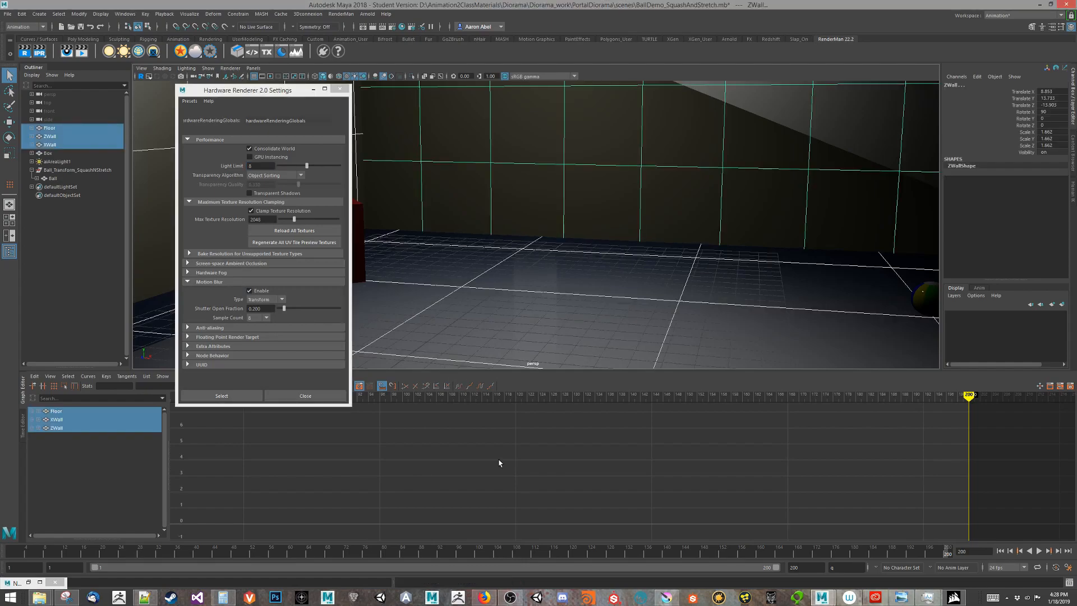
pyautogui.click(867, 316)
pyautogui.moveTo(807, 551); pyautogui.dragTo(498, 555)
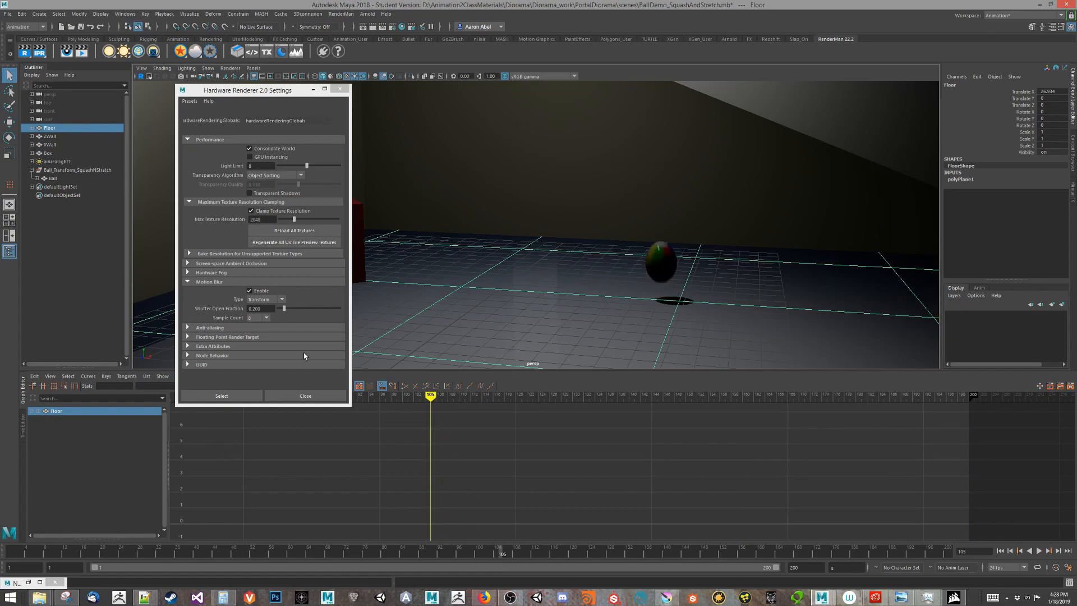
pyautogui.moveTo(284, 310); pyautogui.dragTo(285, 308)
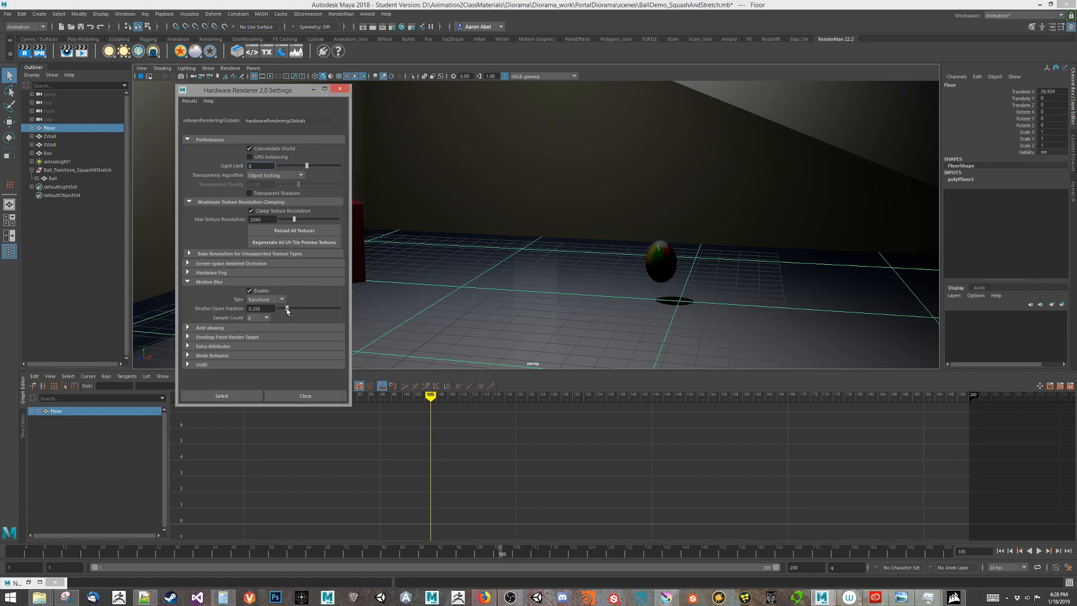
pyautogui.click(258, 318)
pyautogui.click(258, 354)
pyautogui.moveTo(430, 396); pyautogui.dragTo(368, 396)
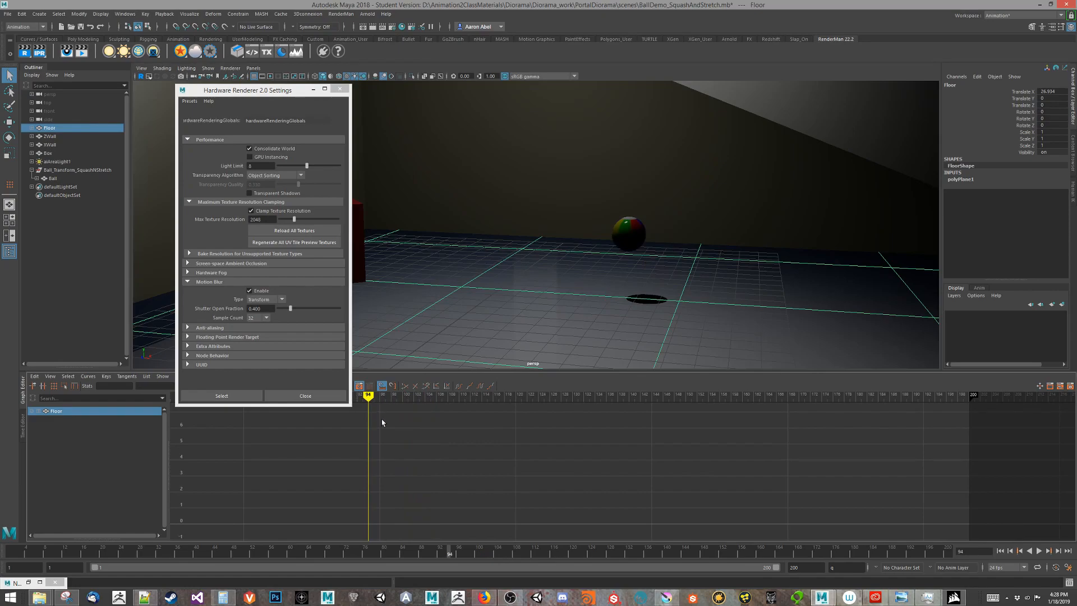
# Playblast the animation again and watch the stronger motion blur in an enlarged player window.
pyautogui.rightClick(784, 550)
pyautogui.click(803, 543)
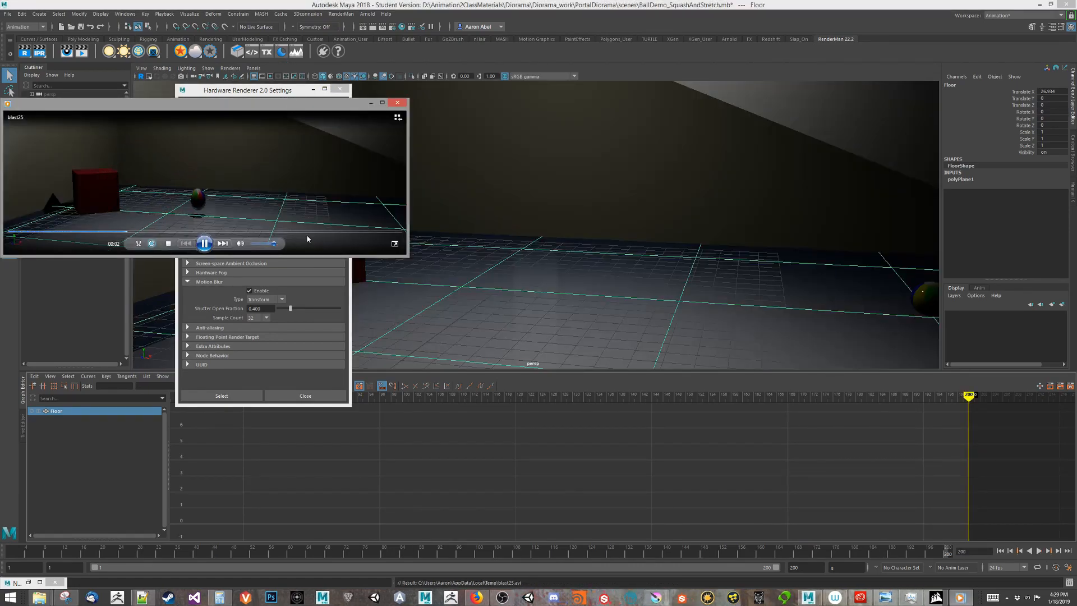
pyautogui.moveTo(299, 257); pyautogui.dragTo(268, 491)
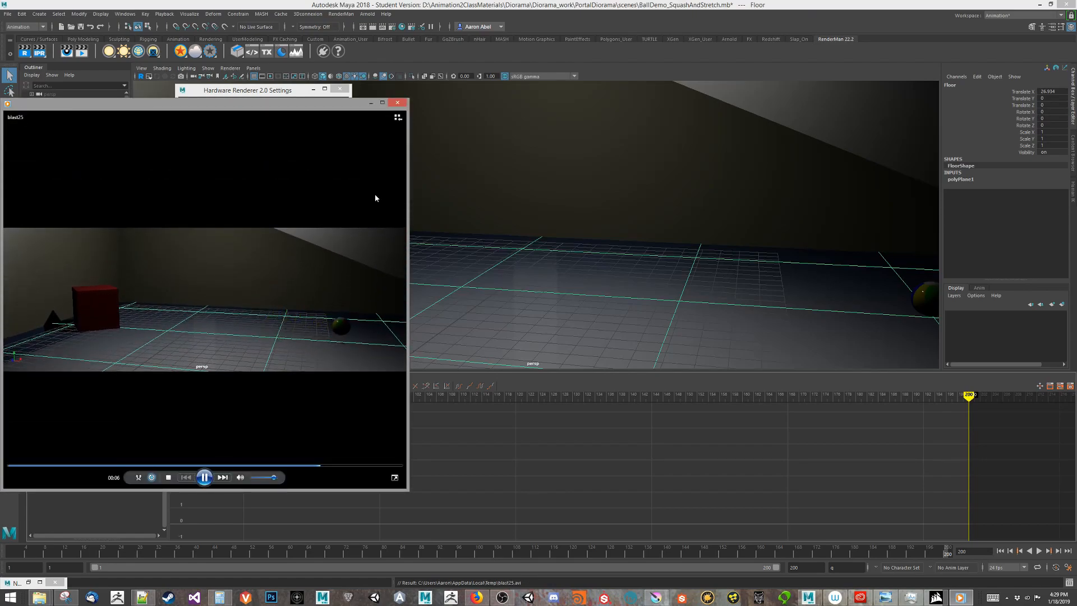
pyautogui.click(397, 102)
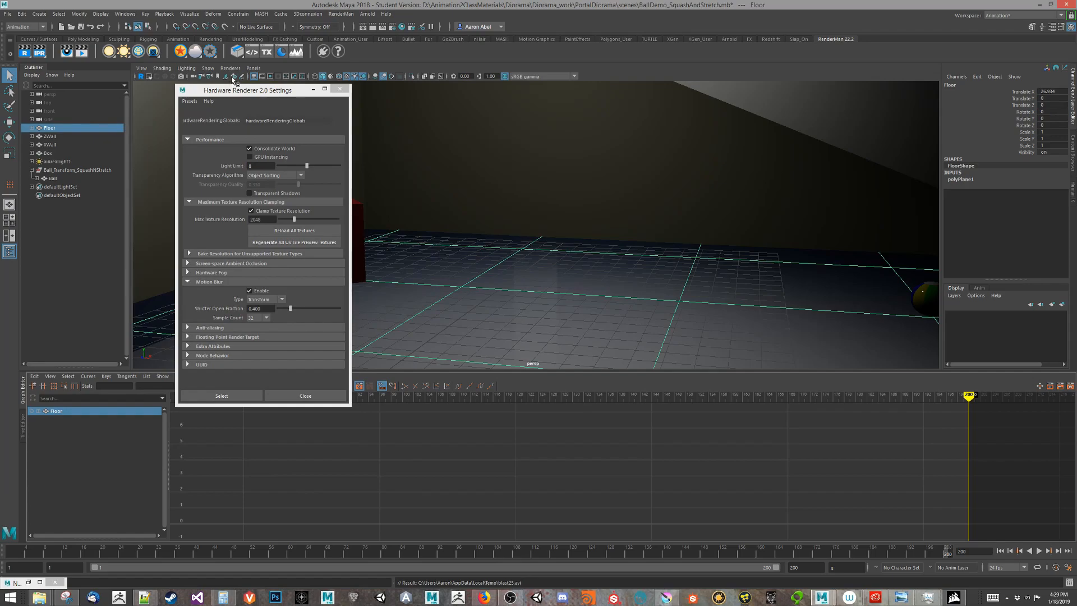
# Close the renderer settings and hide the grid in the perspective viewport.
pyautogui.moveTo(207, 92); pyautogui.dragTo(0, 230)
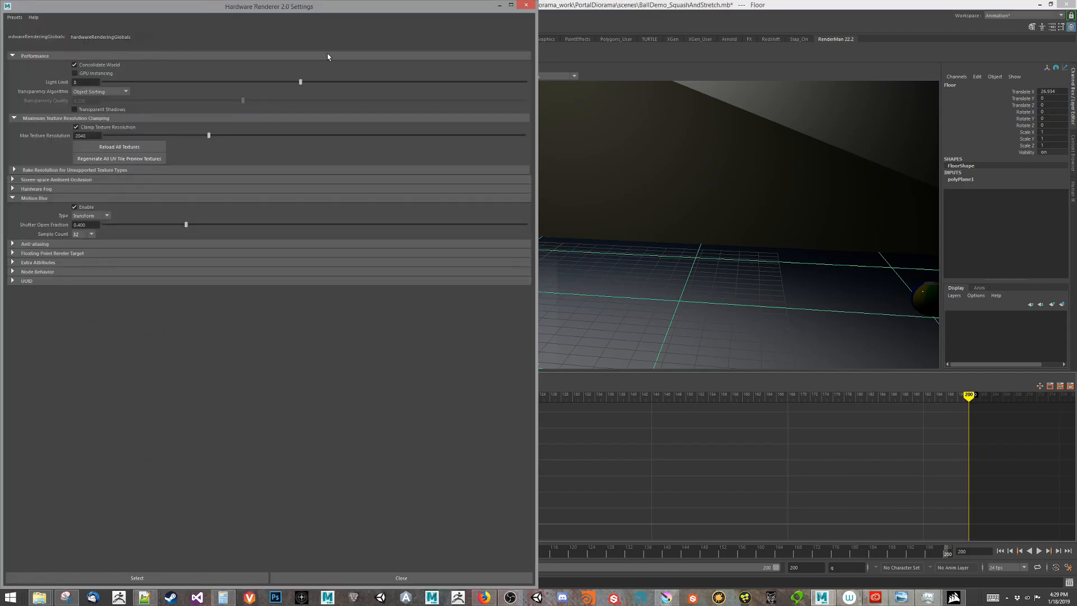
pyautogui.click(525, 7)
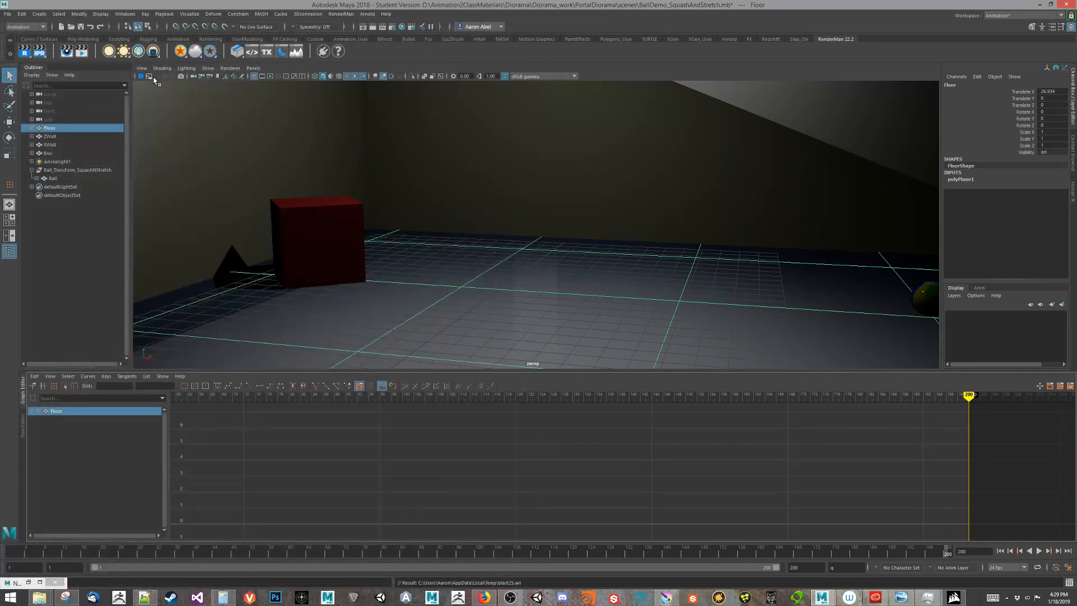
pyautogui.click(208, 69)
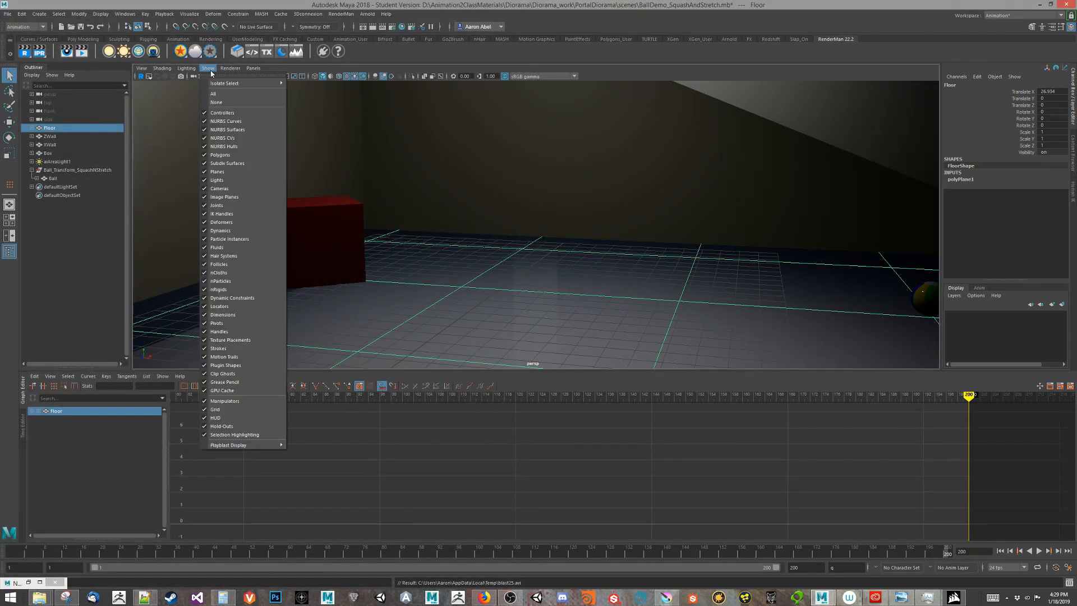
pyautogui.click(216, 409)
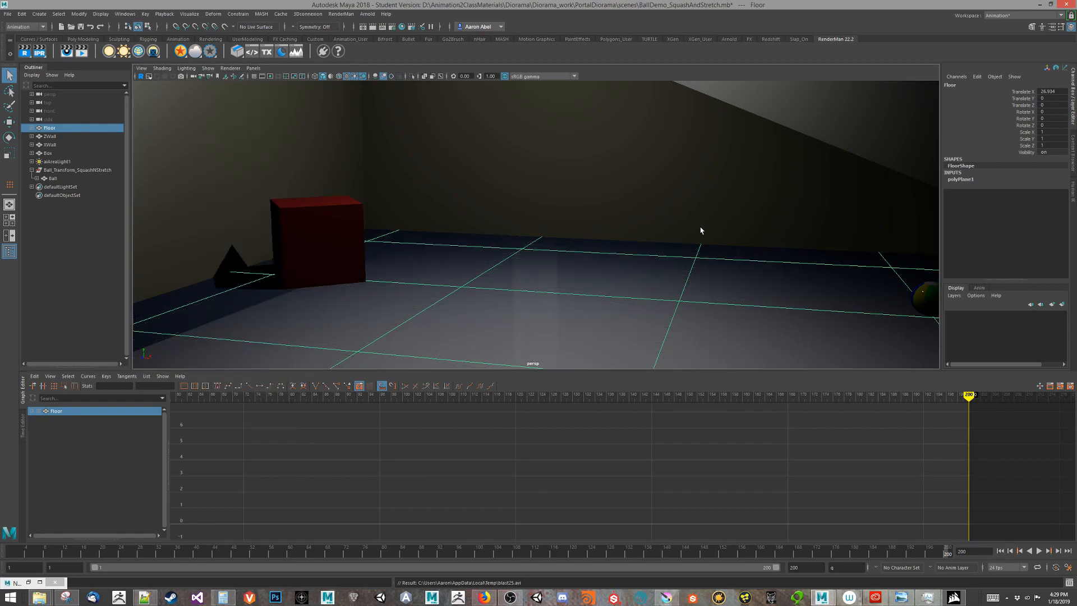
# Clear the selection and play the animation from frame 1 in a low view facing the box corner.
pyautogui.keyDown('alt'); pyautogui.moveTo(669, 242); pyautogui.dragTo(687, 239); pyautogui.keyUp('alt')
pyautogui.click(777, 123)
pyautogui.keyDown('alt'); pyautogui.moveTo(721, 269); pyautogui.dragTo(768, 257); pyautogui.keyUp('alt')
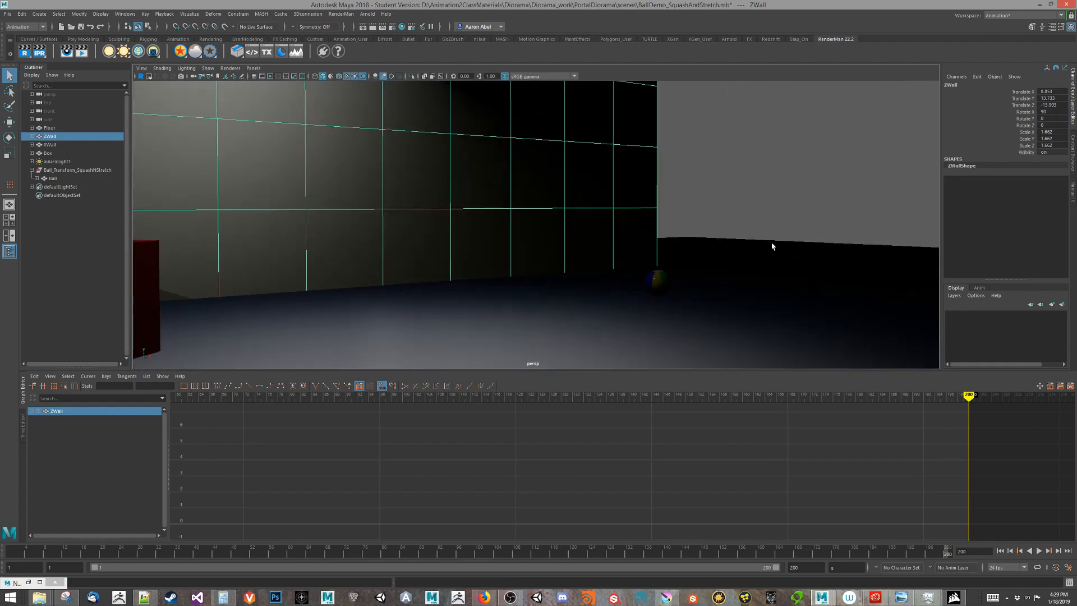
pyautogui.click(774, 216)
pyautogui.keyDown('alt'); pyautogui.moveTo(689, 272); pyautogui.dragTo(659, 282); pyautogui.keyUp('alt')
pyautogui.click(1001, 551)
pyautogui.click(1039, 550)
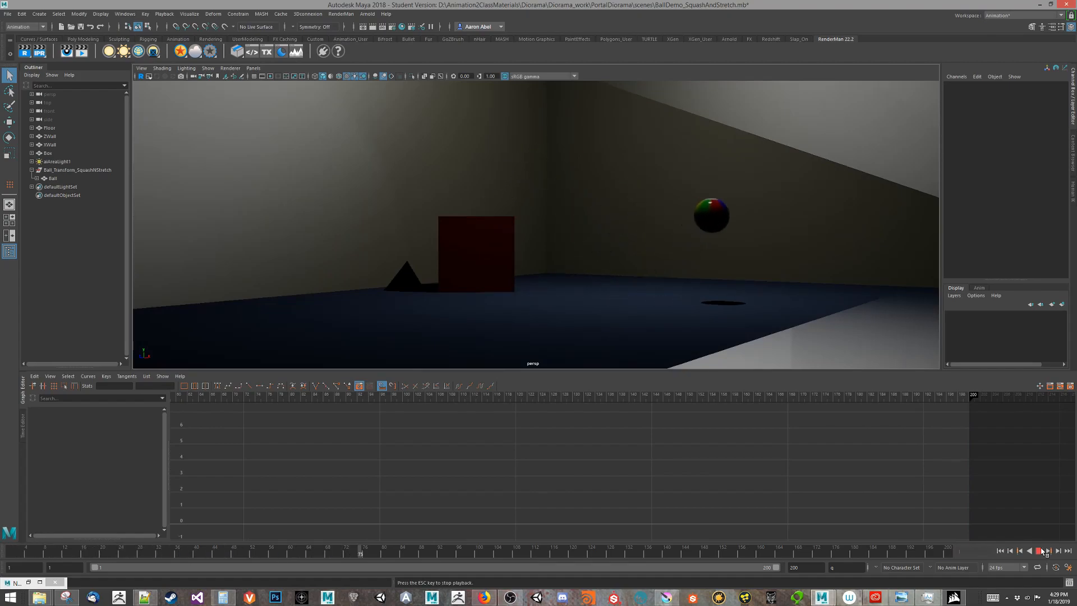
# Watch the running animation from a slightly higher angle on the box, stop playback and return to frame 1.
pyautogui.keyDown('alt'); pyautogui.moveTo(683, 354); pyautogui.dragTo(704, 370); pyautogui.keyUp('alt')
pyautogui.keyDown('alt'); pyautogui.moveTo(649, 326); pyautogui.dragTo(645, 315); pyautogui.keyUp('alt')
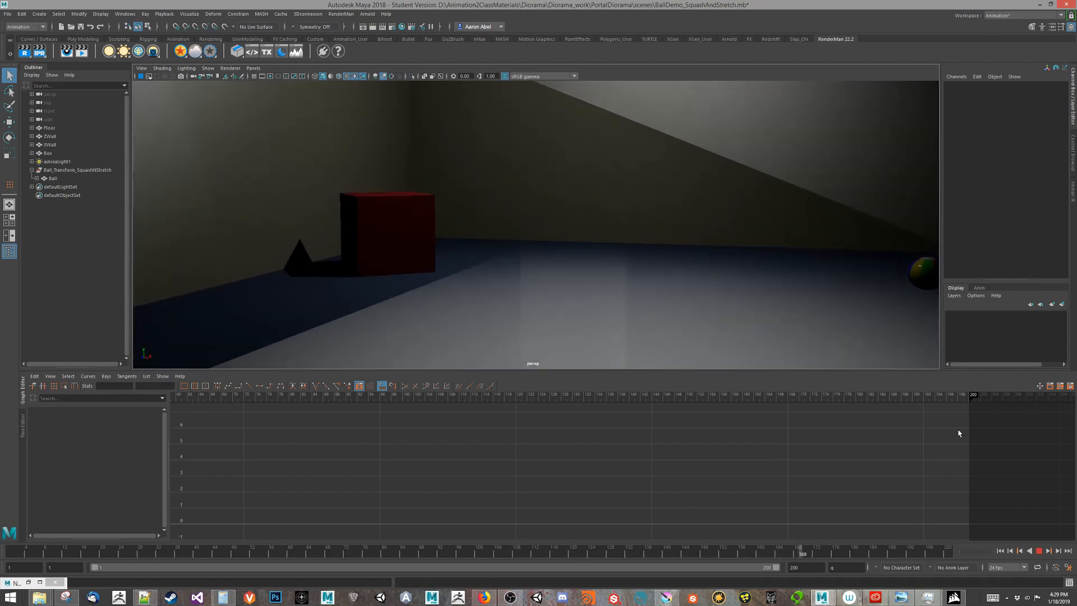
pyautogui.click(1002, 551)
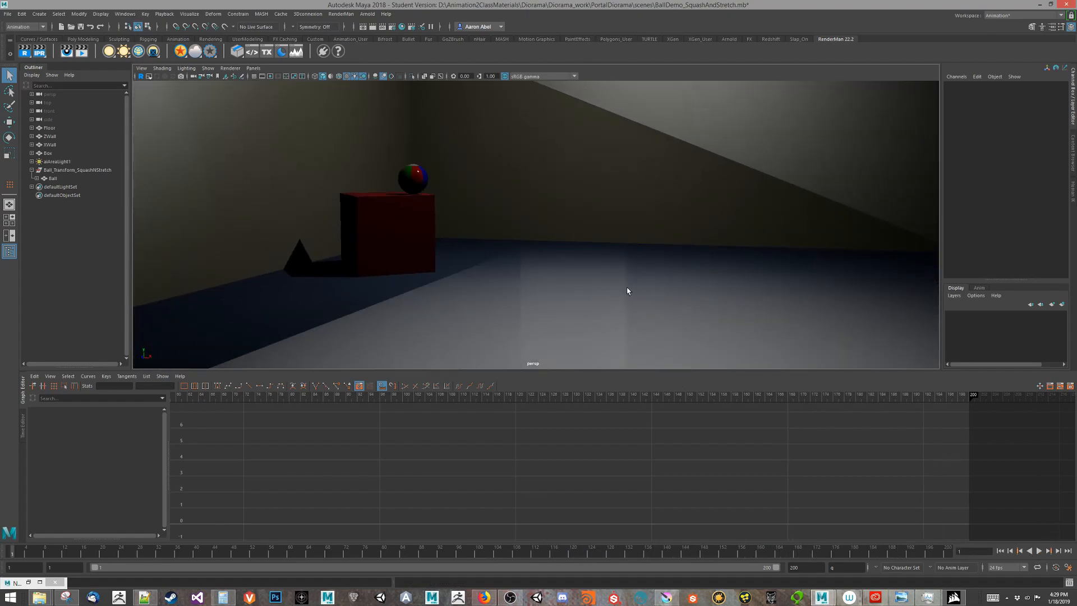
# Adjust the floor plane's width and height subdivisions together and clear the selection.
pyautogui.click(627, 287)
pyautogui.click(810, 186)
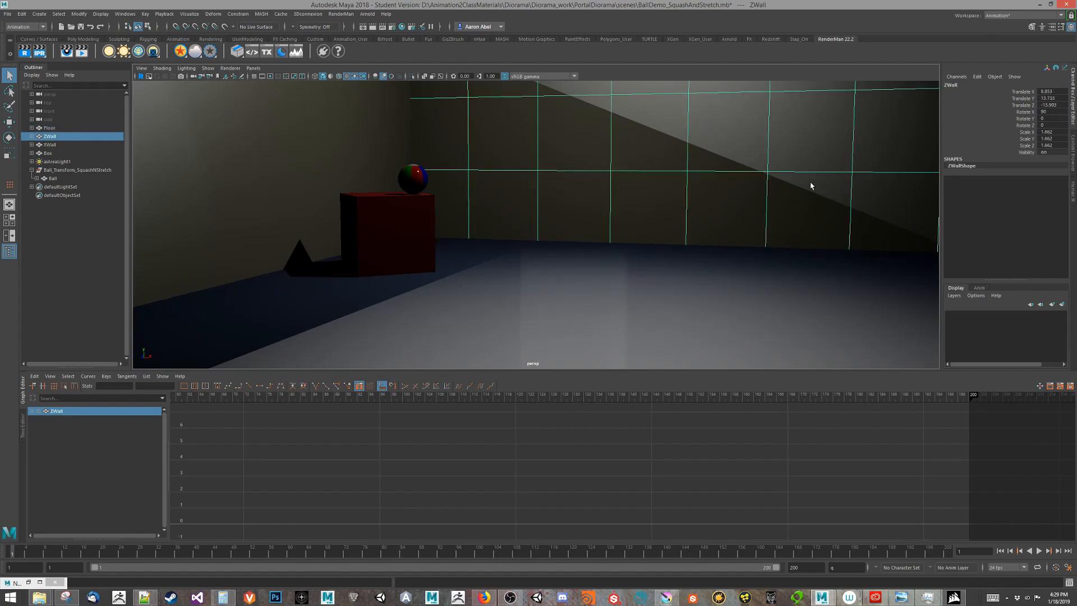
pyautogui.click(811, 282)
pyautogui.click(956, 178)
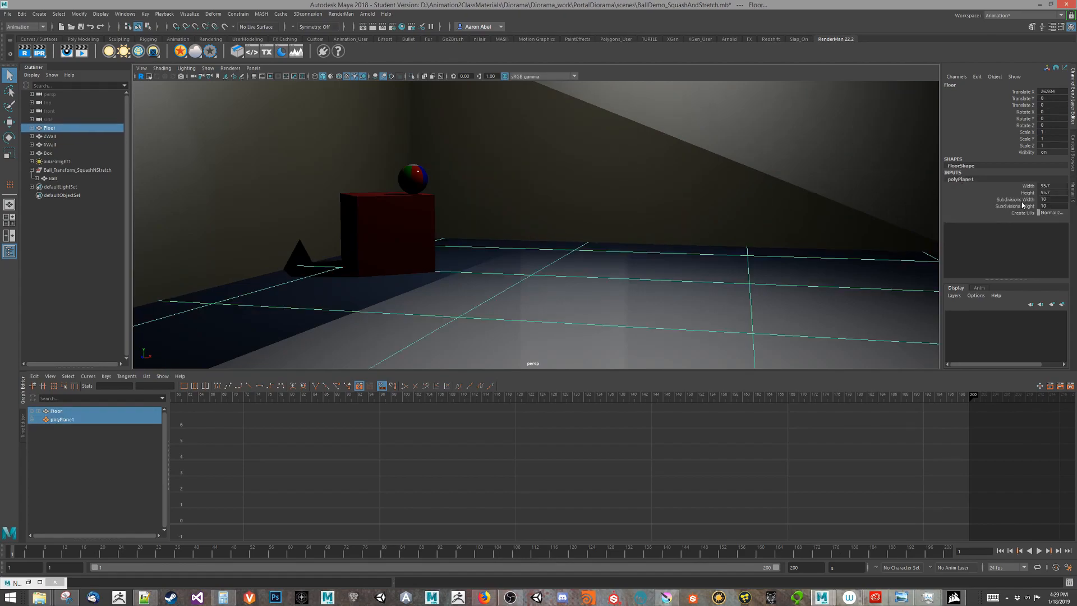
pyautogui.moveTo(1024, 200); pyautogui.dragTo(1020, 213)
pyautogui.moveTo(772, 251); pyautogui.dragTo(799, 244, button='middle')
pyautogui.keyDown('alt'); pyautogui.moveTo(721, 259); pyautogui.dragTo(348, 226, button='right'); pyautogui.keyUp('alt')
pyautogui.click(923, 178)
# Play the animation in a closer view of the box and room corner, and stop playback as the ball stretches in mid-air.
pyautogui.keyDown('alt'); pyautogui.moveTo(594, 245); pyautogui.dragTo(545, 250); pyautogui.keyUp('alt')
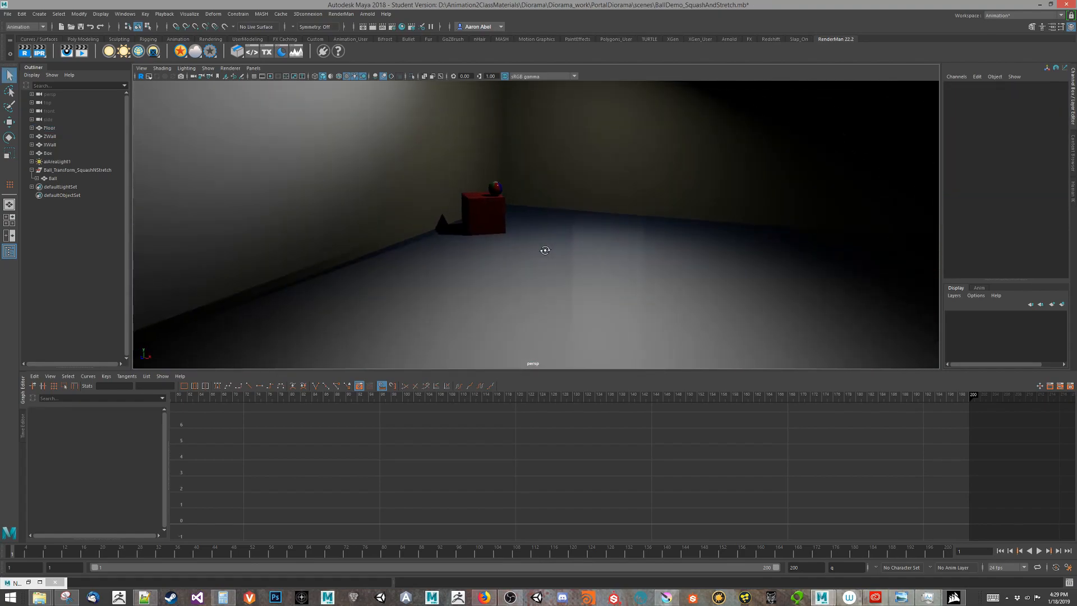
pyautogui.keyDown('alt'); pyautogui.moveTo(545, 250); pyautogui.dragTo(932, 291, button='right'); pyautogui.keyUp('alt')
pyautogui.keyDown('alt'); pyautogui.moveTo(531, 279); pyautogui.dragTo(504, 332, button='middle'); pyautogui.keyUp('alt')
pyautogui.keyDown('alt'); pyautogui.moveTo(506, 335); pyautogui.dragTo(493, 279); pyautogui.keyUp('alt')
pyautogui.hotkey('alt', 'v')
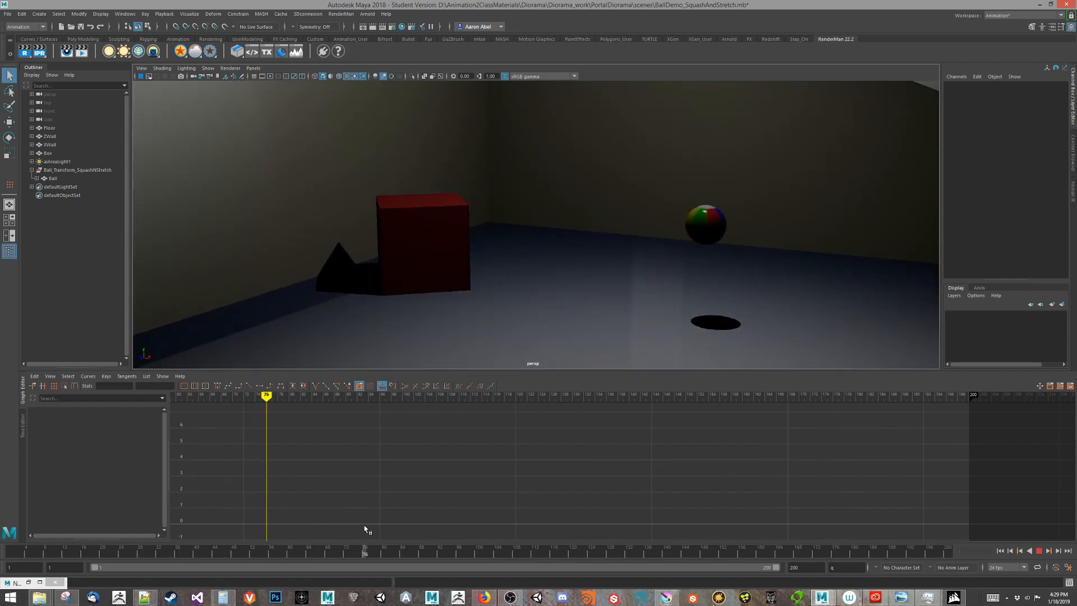
pyautogui.hotkey('alt', 'v')
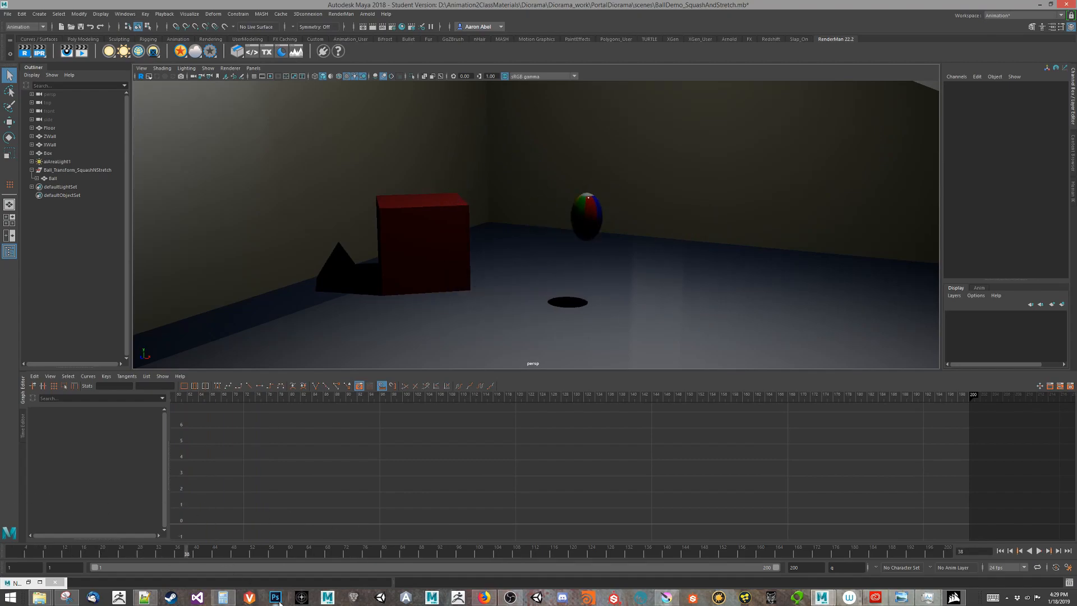